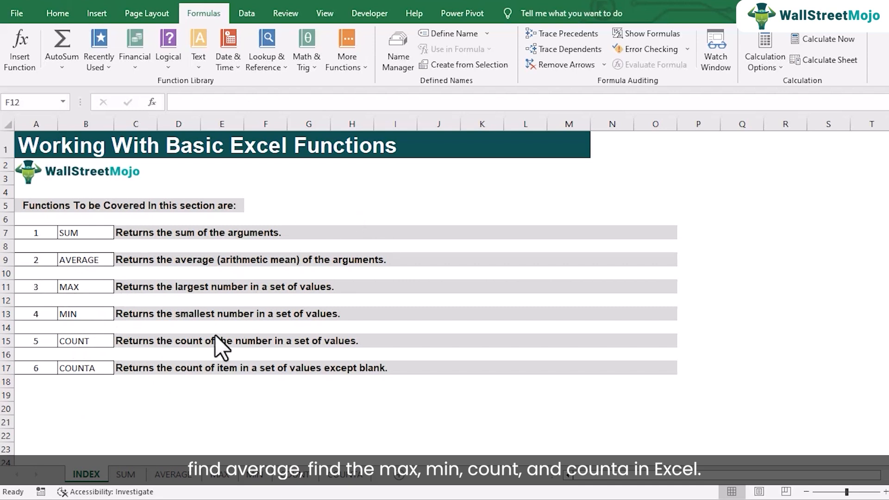
Open the SUM sheet and inspect the formula behind the Soap row's total in E7.
{"action": "left_click", "coordinate": [124, 475]}
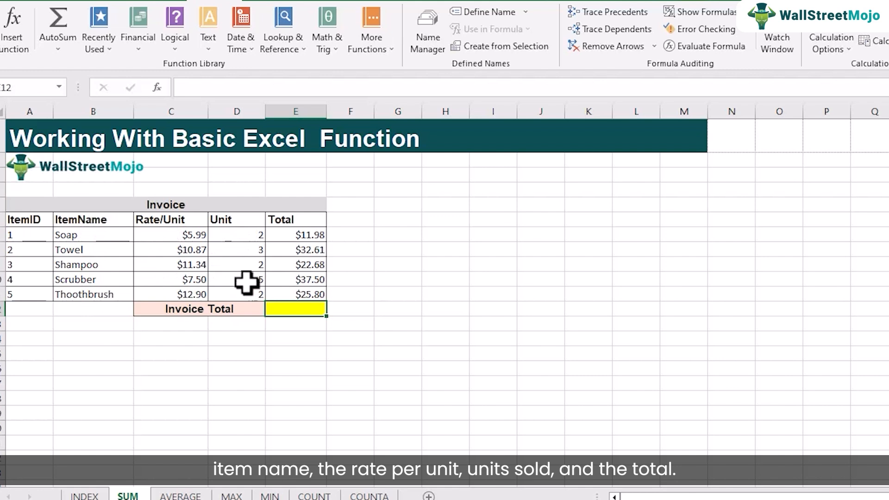
{"action": "double_click", "coordinate": [307, 235]}
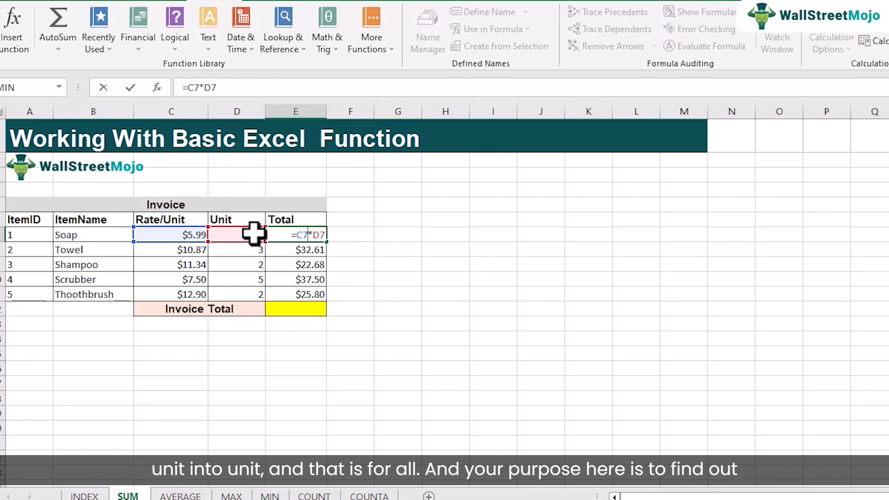
{"action": "key", "text": "Return"}
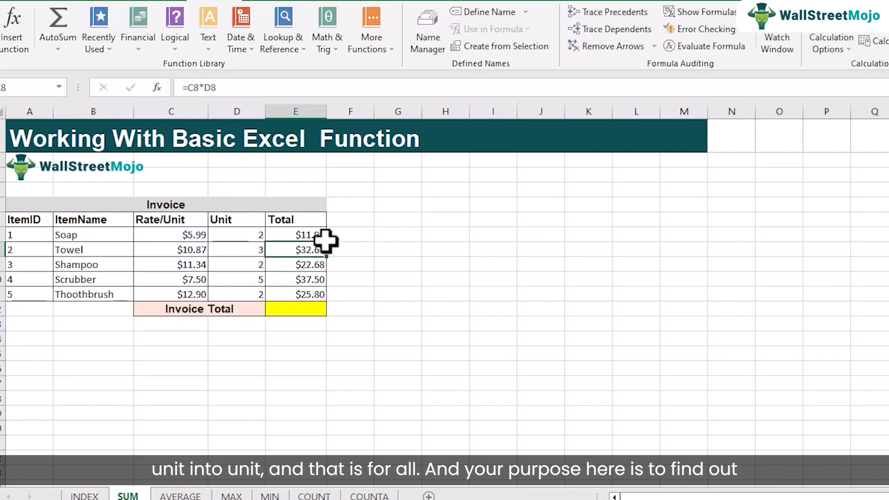
Calculate the Invoice Total in E12 with AutoSum over the range E7:E11.
{"action": "left_click", "coordinate": [304, 307]}
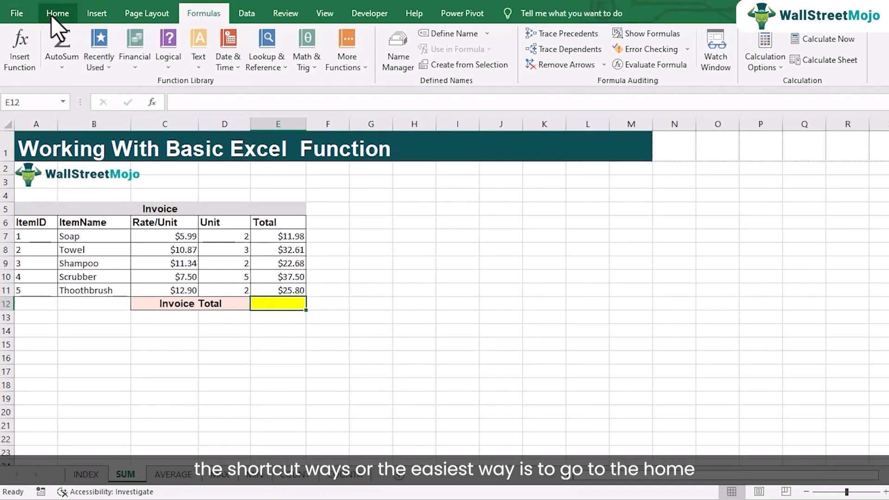
{"action": "left_click", "coordinate": [52, 17]}
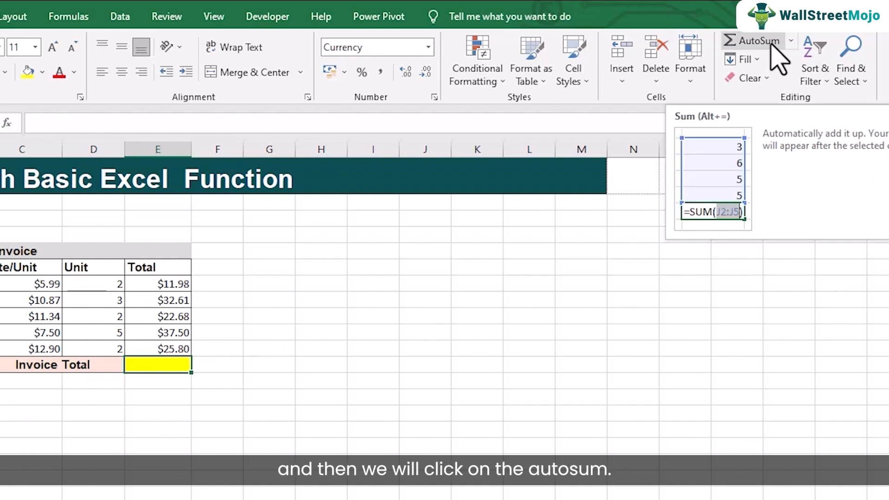
{"action": "left_click", "coordinate": [771, 44]}
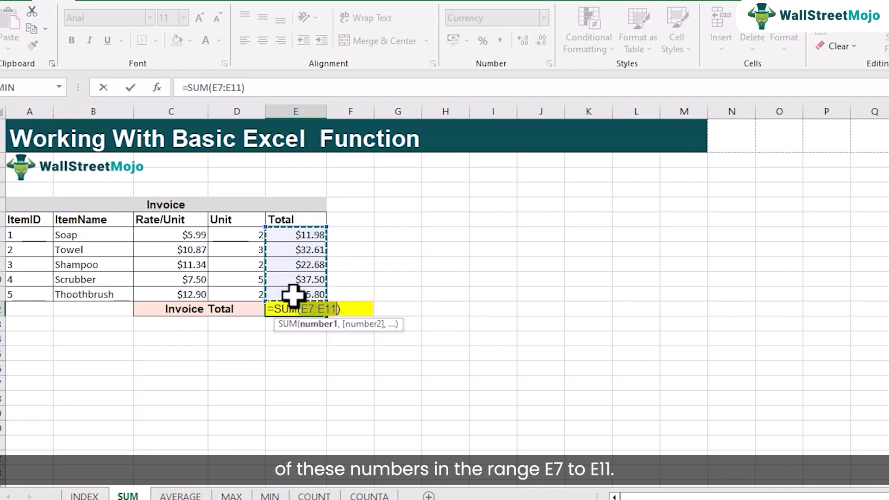
{"action": "left_click", "coordinate": [342, 311]}
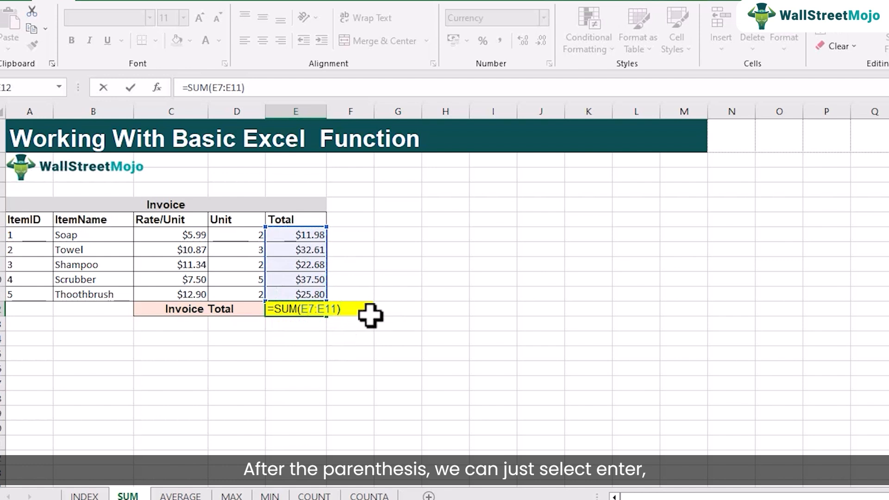
{"action": "key", "text": "Return"}
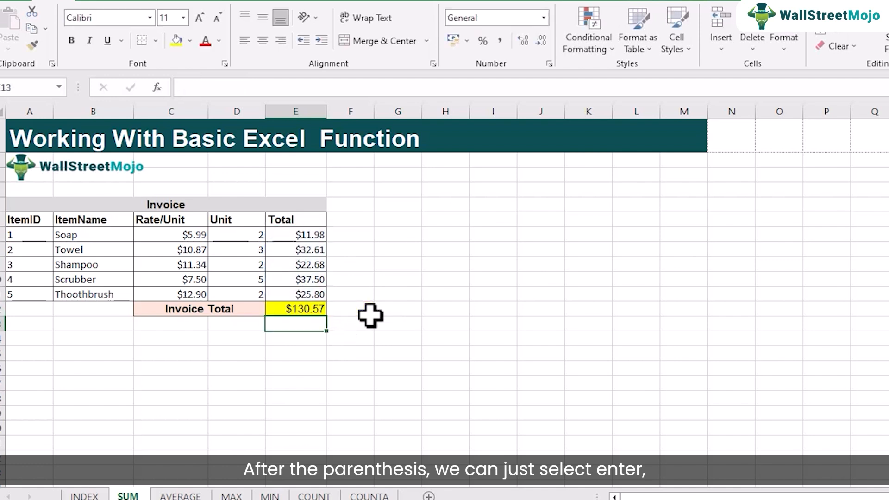
Clear the Invoice Total in E12, enter the formula manually as =SUM(E7:E11), and review it.
{"action": "left_click", "coordinate": [308, 305]}
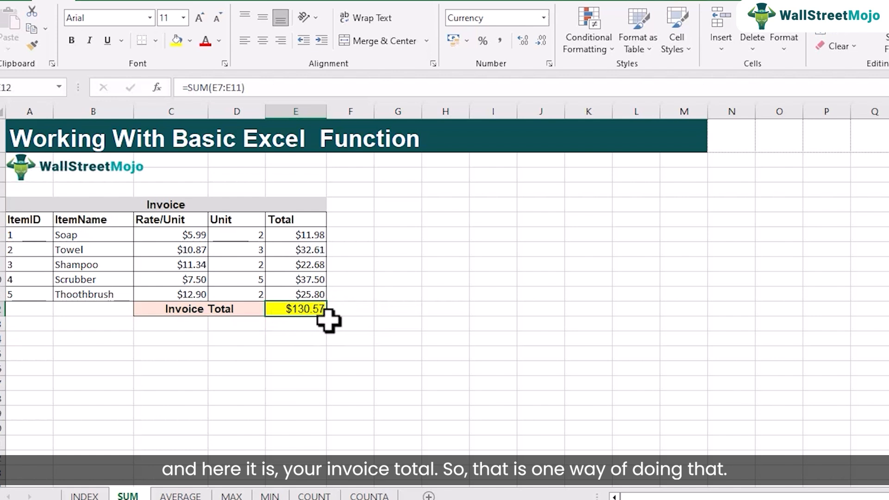
{"action": "key", "text": "Delete"}
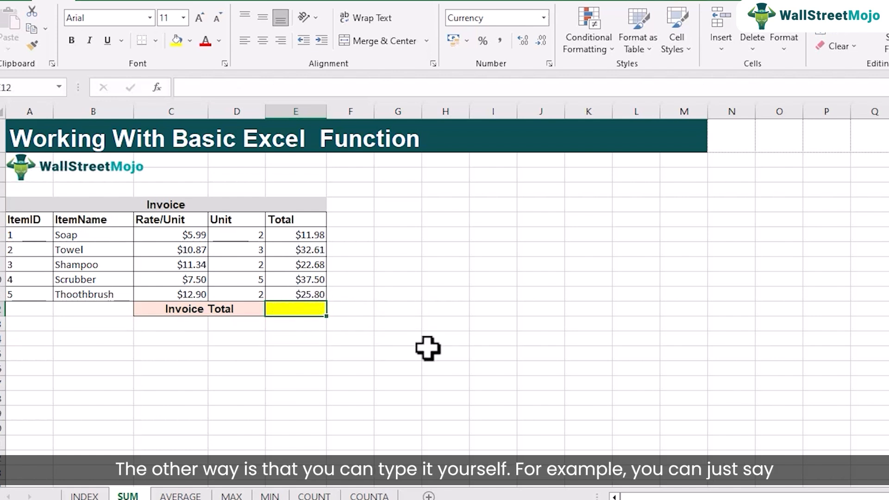
{"action": "type", "text": "="}
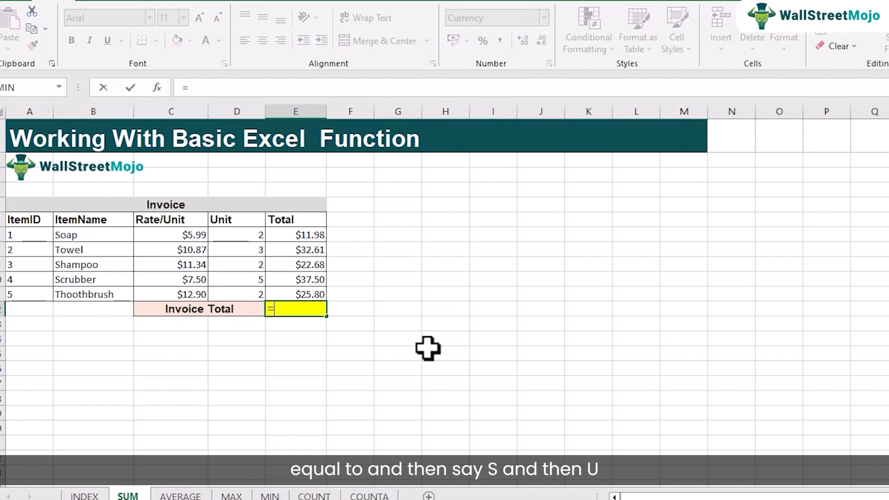
{"action": "type", "text": "s"}
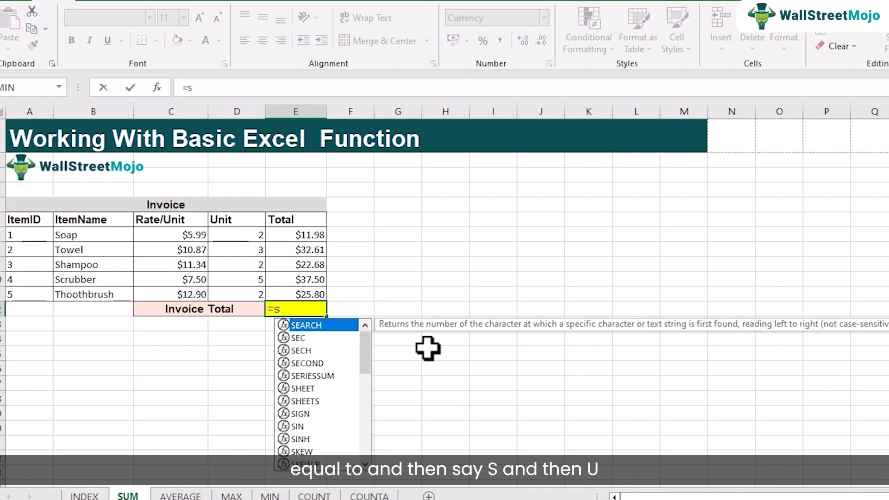
{"action": "type", "text": "um"}
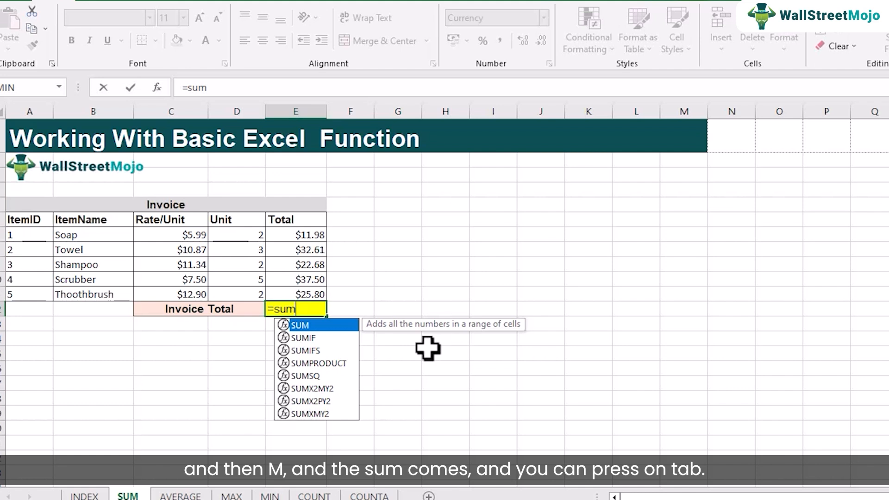
{"action": "key", "text": "Tab"}
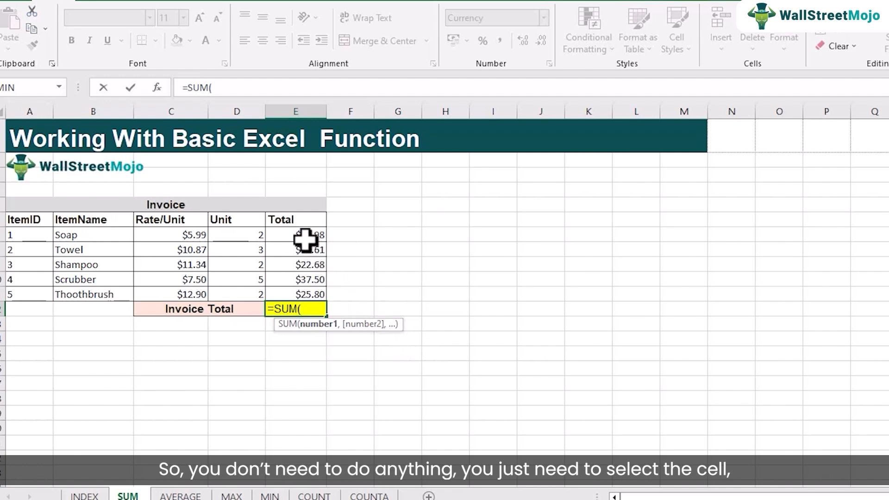
{"action": "left_click_drag", "start_coordinate": [304, 237], "coordinate": [307, 294]}
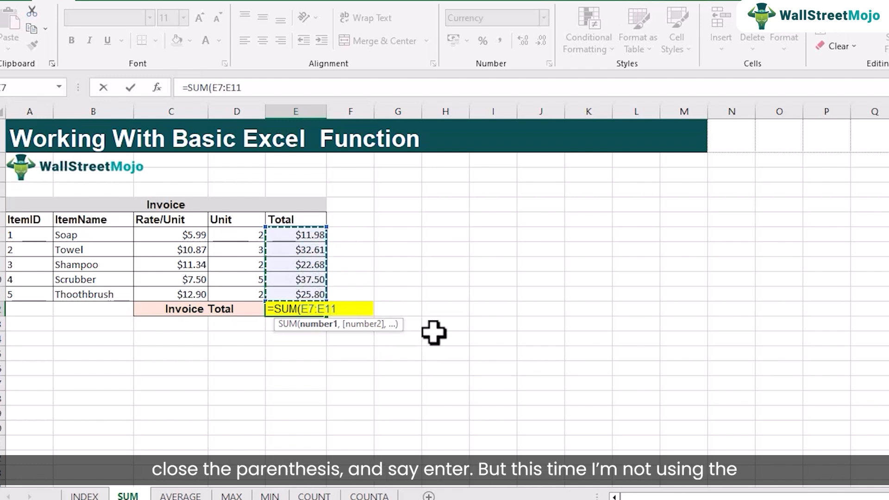
{"action": "type", "text": ")"}
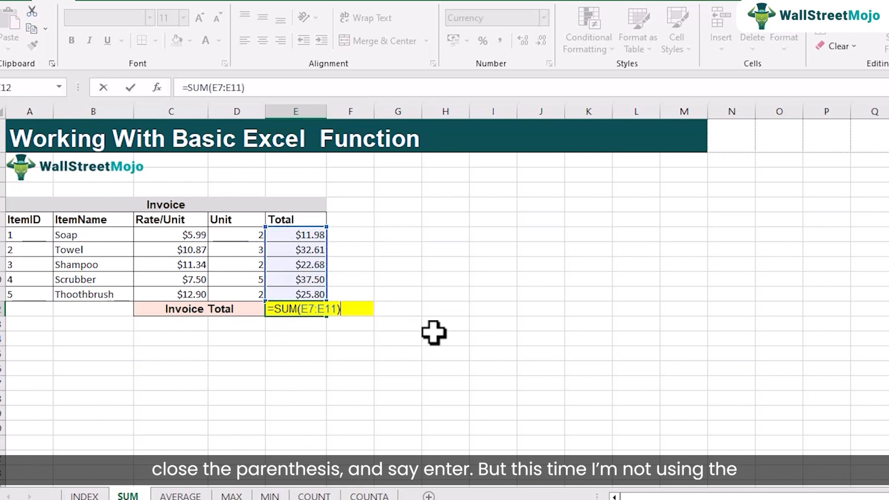
{"action": "key", "text": "Return"}
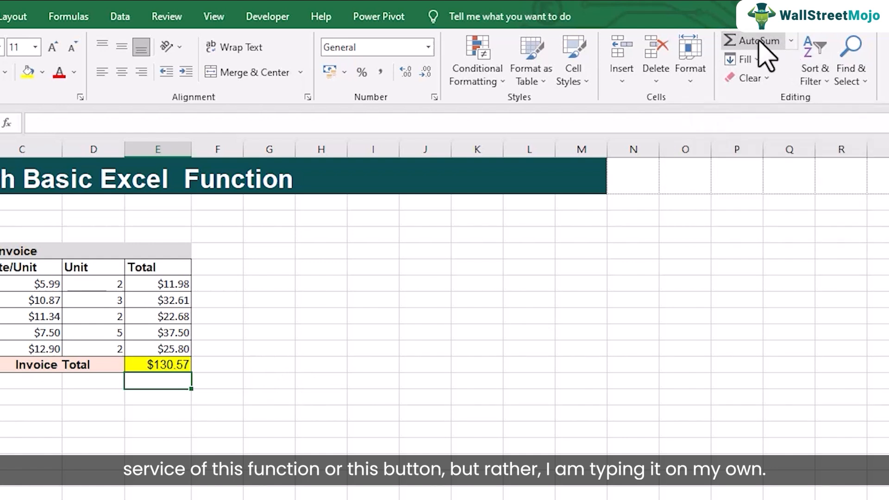
{"action": "left_click", "coordinate": [161, 363]}
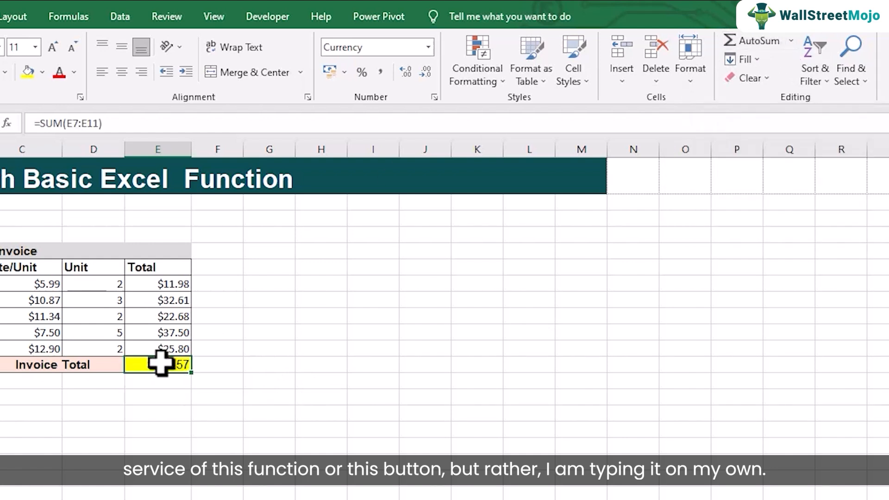
{"action": "double_click", "coordinate": [160, 363]}
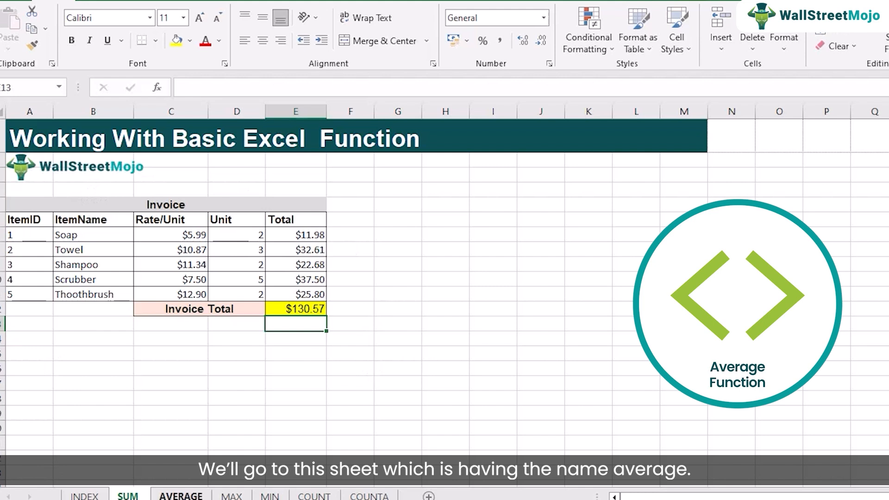
On the AVERAGE sheet, fill the Invoice Average cell E12 with AutoSum's Average function over E7:E11.
{"action": "left_click", "coordinate": [184, 495]}
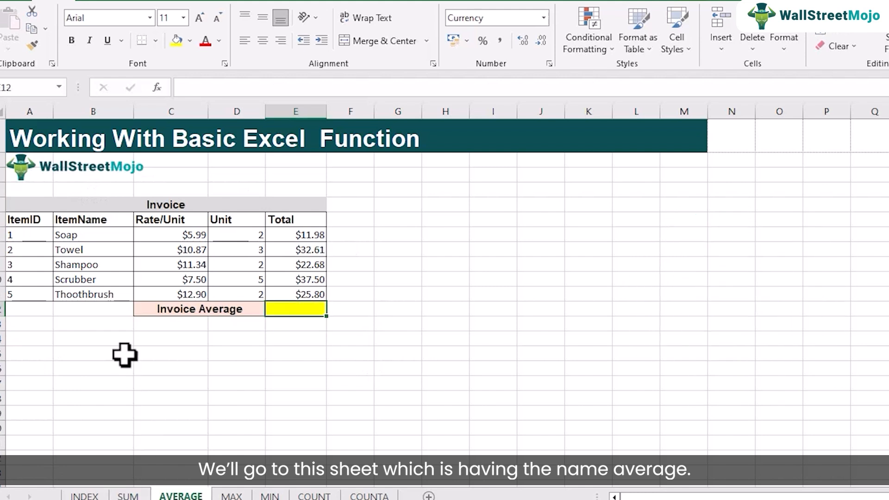
{"action": "left_click", "coordinate": [303, 347]}
{"action": "left_click", "coordinate": [300, 310]}
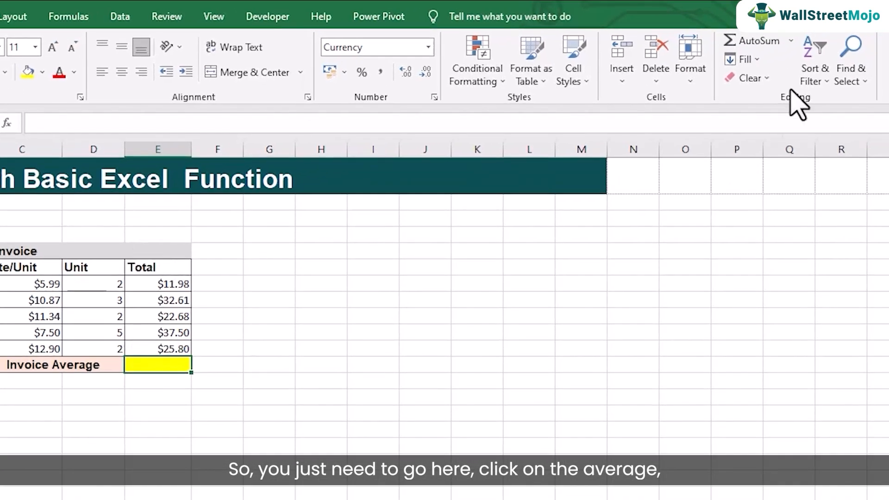
{"action": "left_click", "coordinate": [791, 41]}
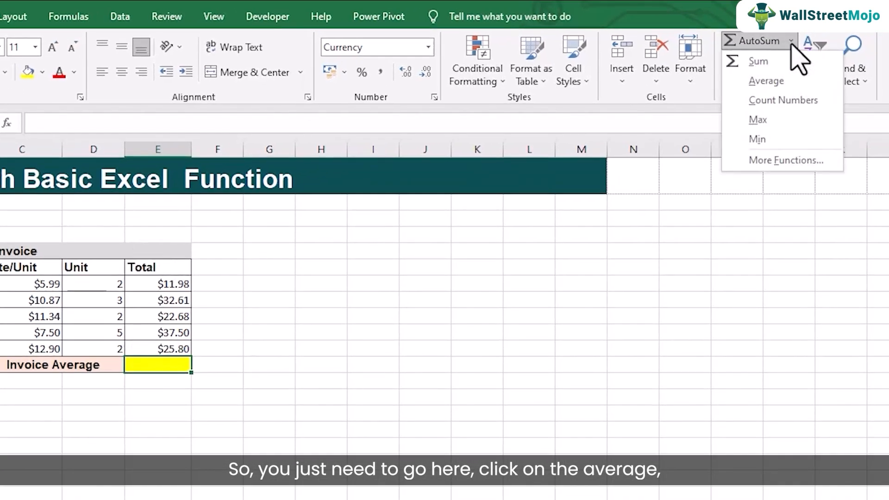
{"action": "left_click", "coordinate": [766, 81]}
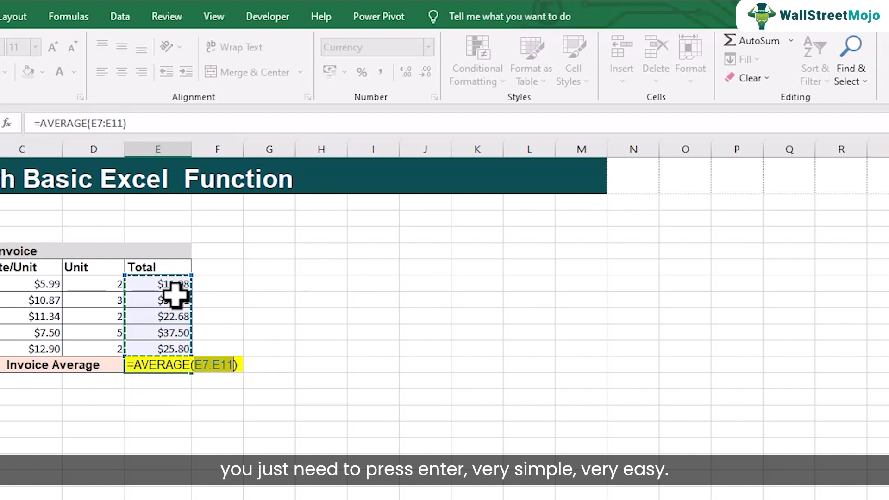
{"action": "key", "text": "Return"}
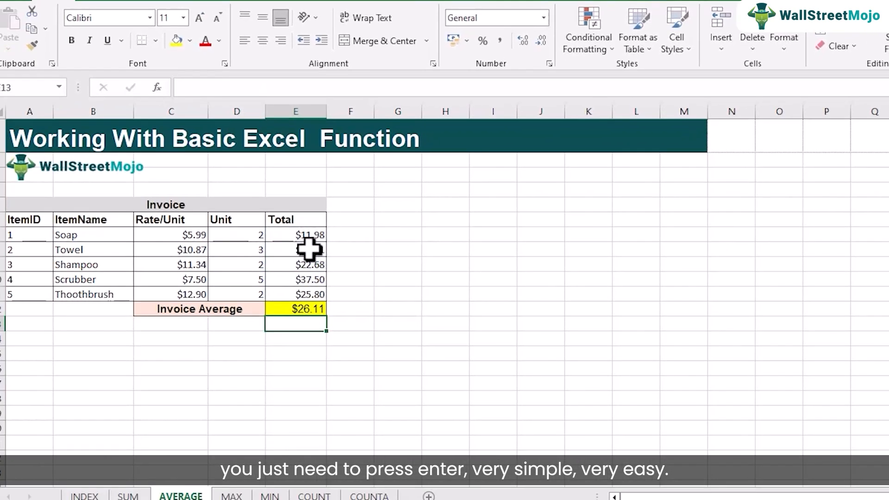
Delete the formula in the Invoice Average cell E12 and enter it manually as =AVERAGE(E7:E11).
{"action": "double_click", "coordinate": [299, 309]}
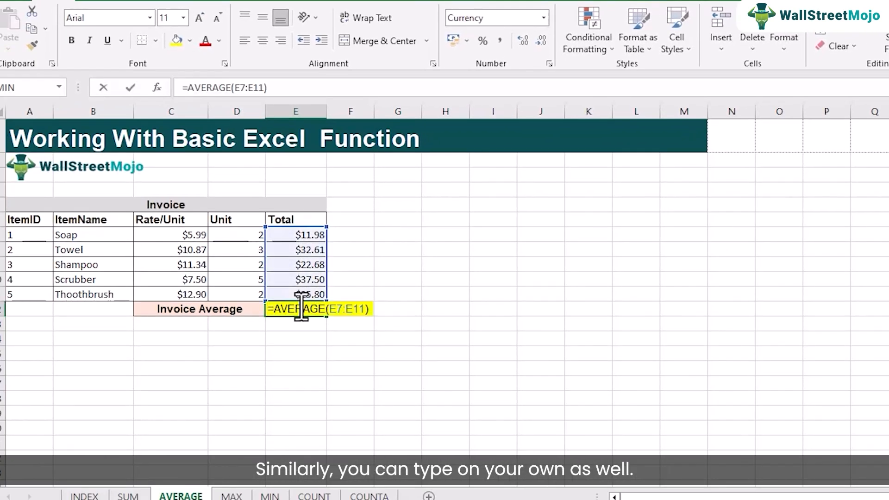
{"action": "left_click_drag", "start_coordinate": [368, 309], "coordinate": [189, 286]}
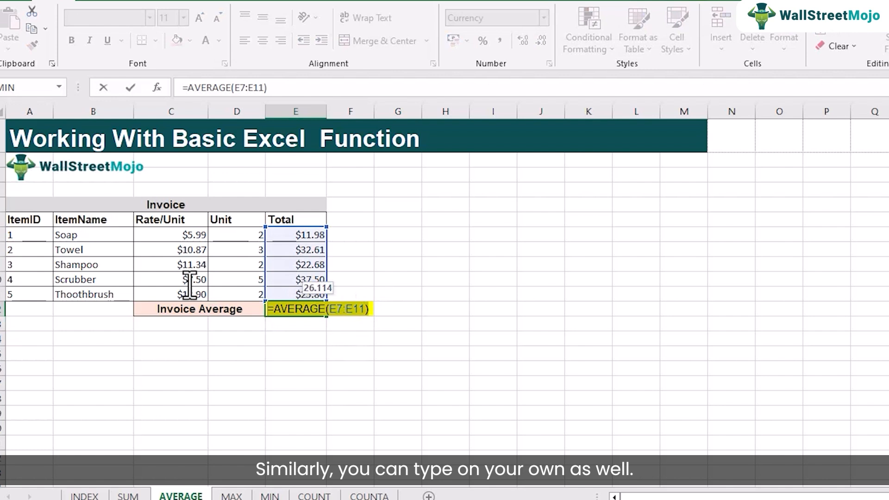
{"action": "key", "text": "BackSpace"}
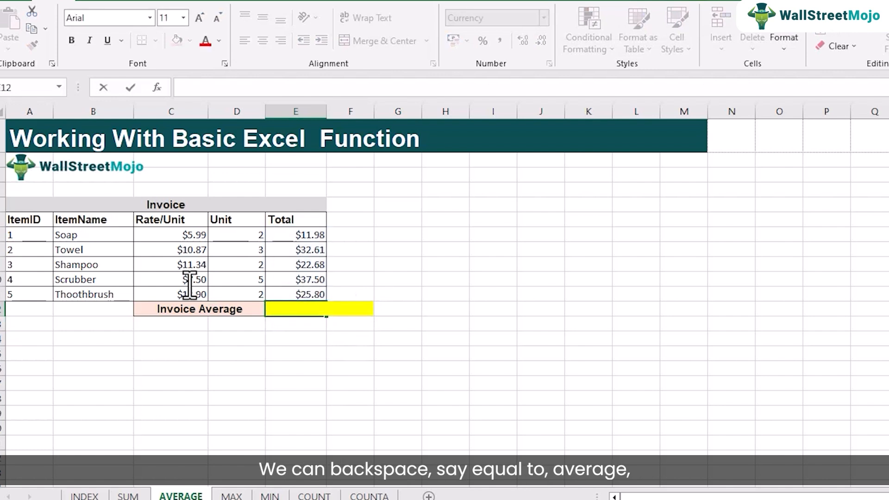
{"action": "type", "text": "=avr"}
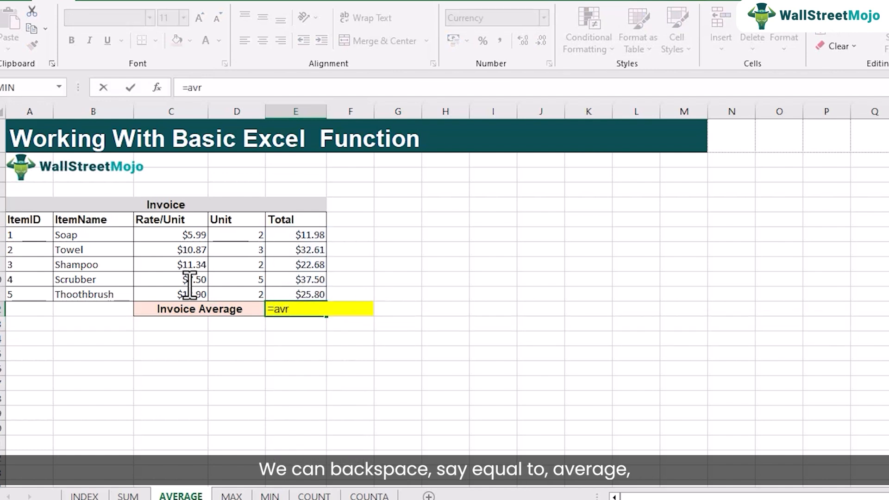
{"action": "key", "text": "BackSpace"}
{"action": "key", "text": "Down"}
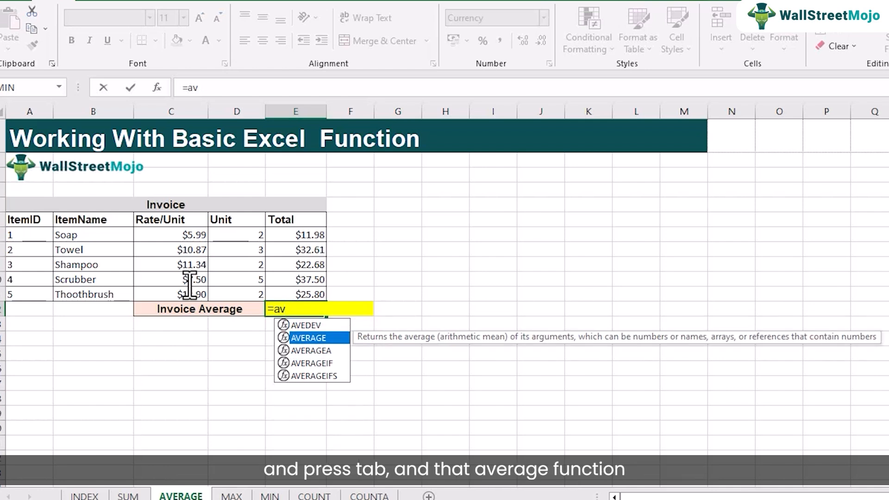
{"action": "key", "text": "Tab"}
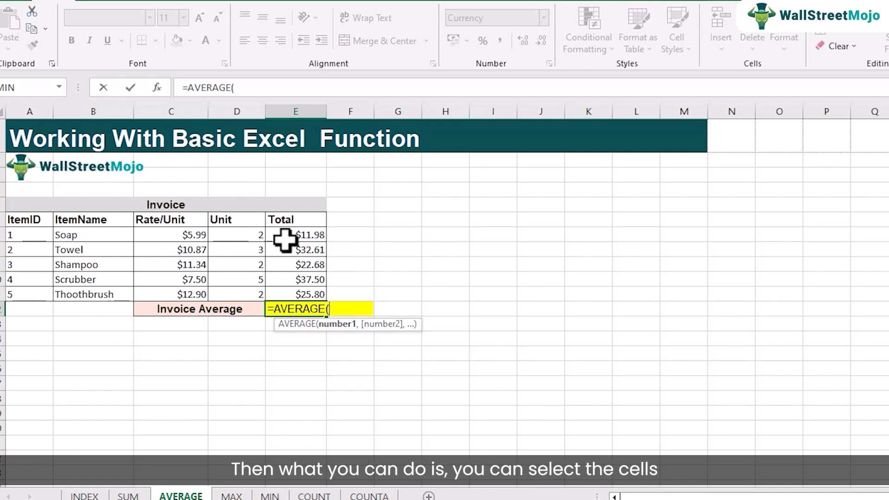
{"action": "left_click_drag", "start_coordinate": [288, 239], "coordinate": [296, 288]}
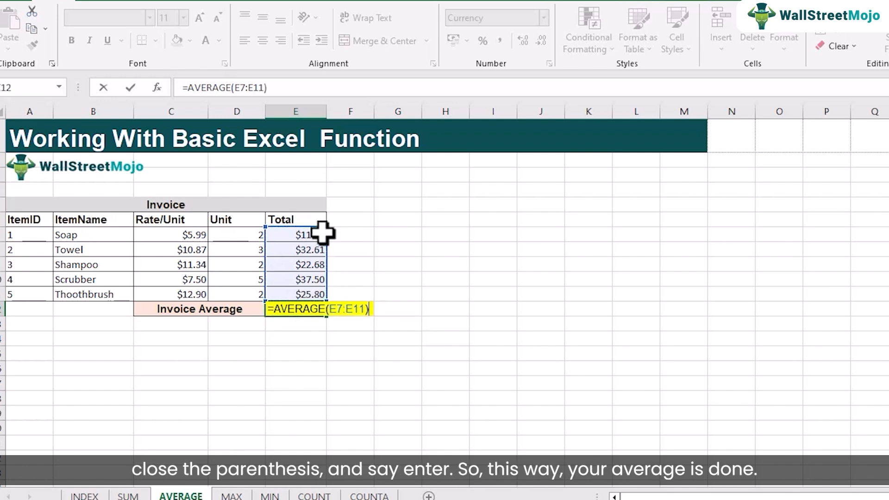
{"action": "key", "text": "Return"}
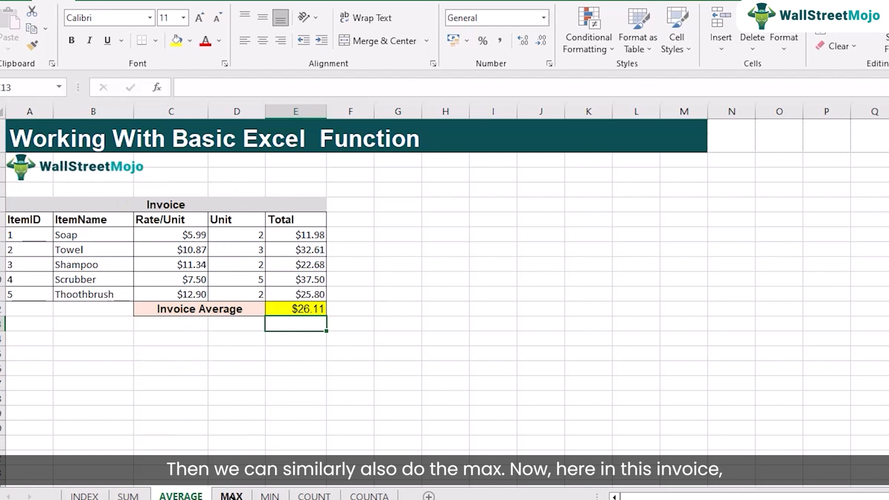
On the MAX sheet, fill the Highest Rate cell C12 with AutoSum's Max function over the rates C7:C11.
{"action": "left_click", "coordinate": [231, 494]}
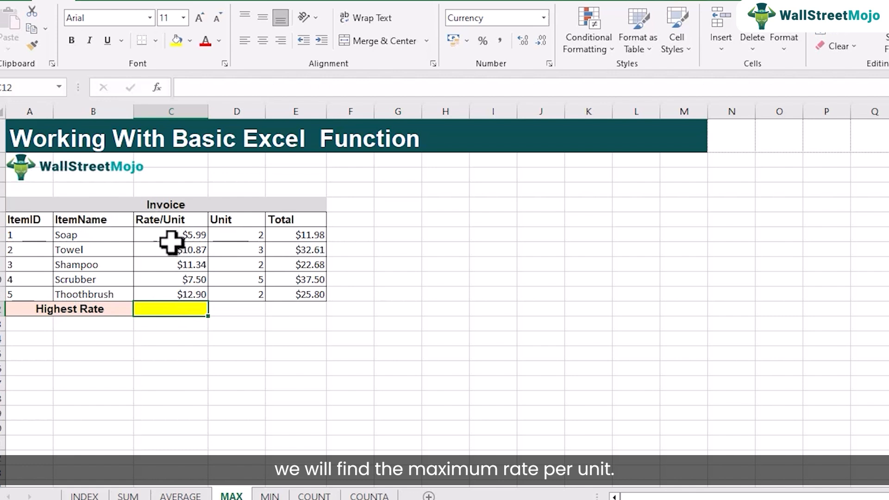
{"action": "left_click_drag", "start_coordinate": [175, 235], "coordinate": [192, 295]}
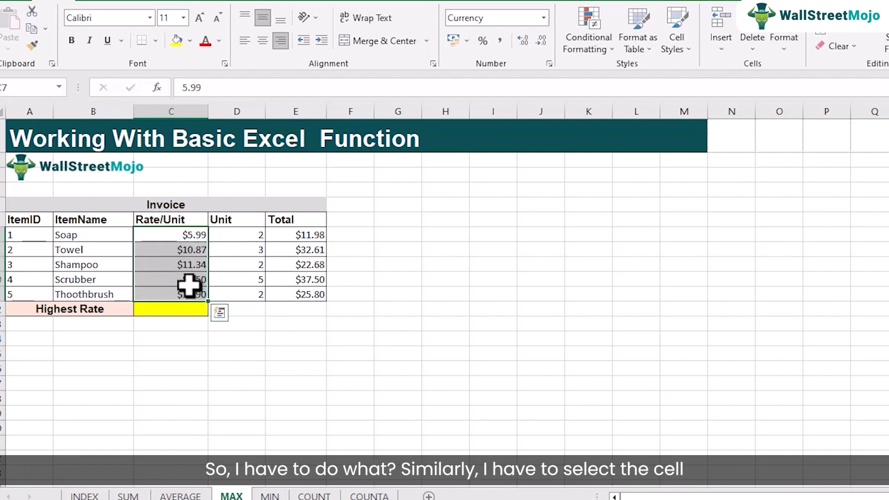
{"action": "left_click", "coordinate": [163, 314]}
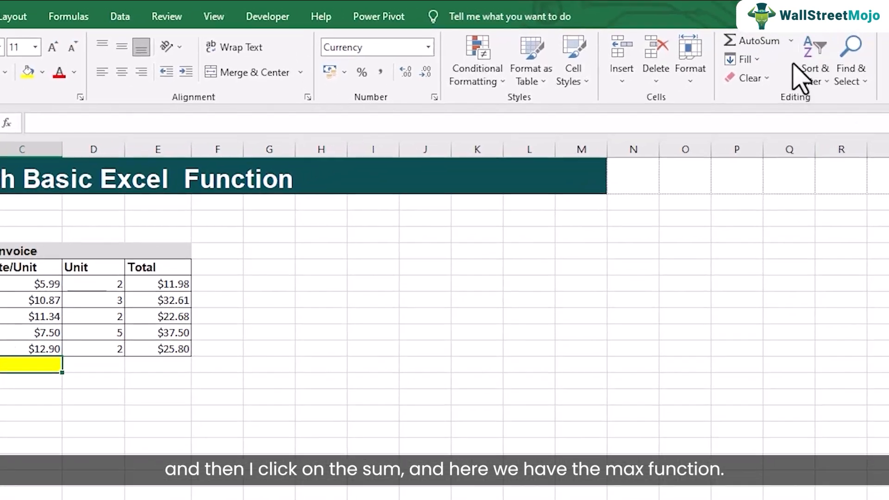
{"action": "left_click", "coordinate": [873, 12]}
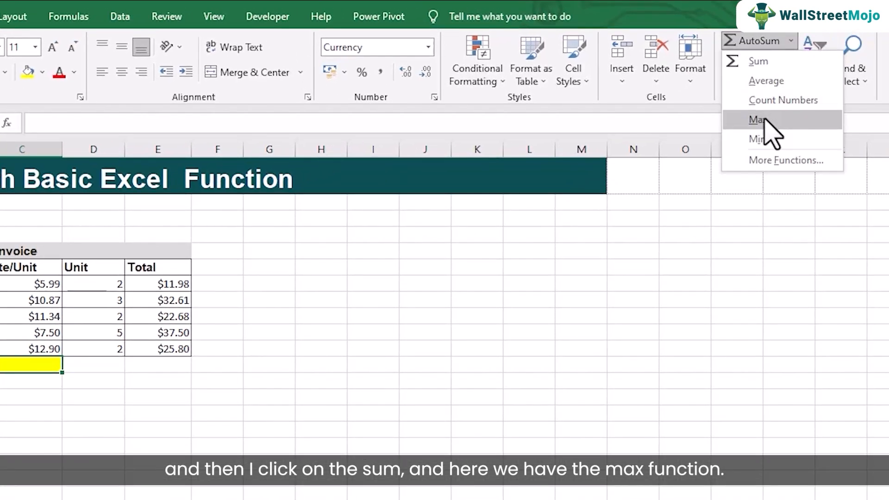
{"action": "left_click", "coordinate": [696, 468]}
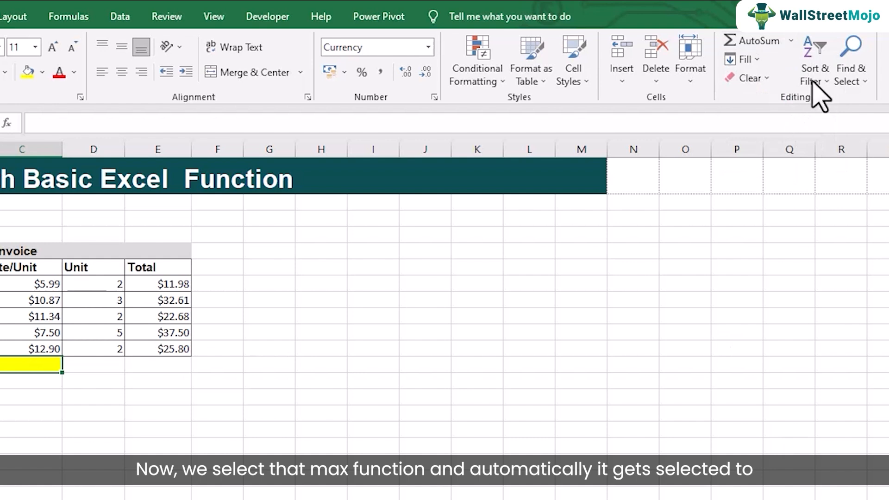
{"action": "left_click", "coordinate": [790, 40]}
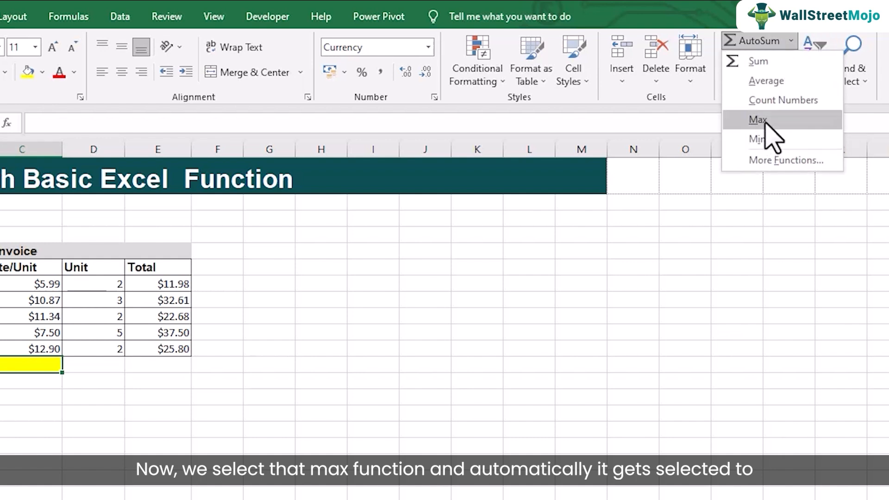
{"action": "left_click", "coordinate": [764, 123]}
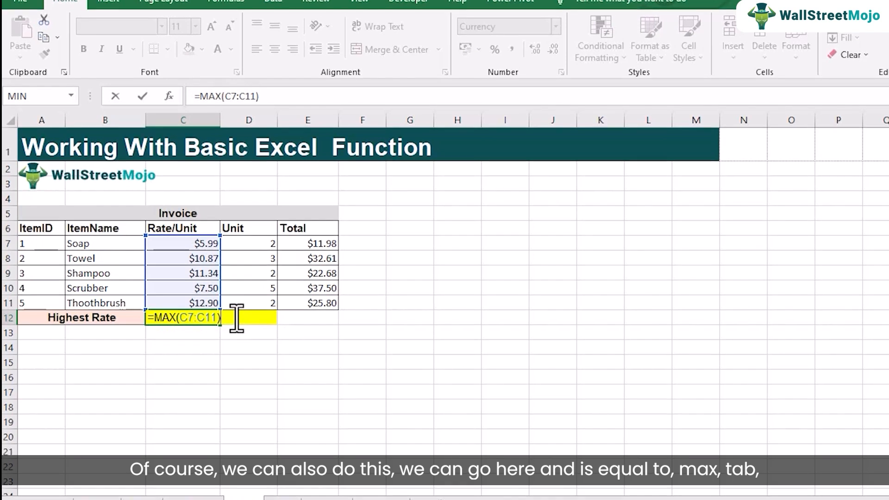
Erase the formula in the Highest Rate cell C12 and enter it manually as =MAX(C7:C10).
{"action": "key", "text": "BackSpace"}
{"action": "key", "text": "BackSpace"}
{"action": "key", "text": "BackSpace"}
{"action": "key", "text": "BackSpace"}
{"action": "key", "text": "BackSpace"}
{"action": "key", "text": "BackSpace"}
{"action": "key", "text": "BackSpace"}
{"action": "key", "text": "BackSpace"}
{"action": "key", "text": "BackSpace"}
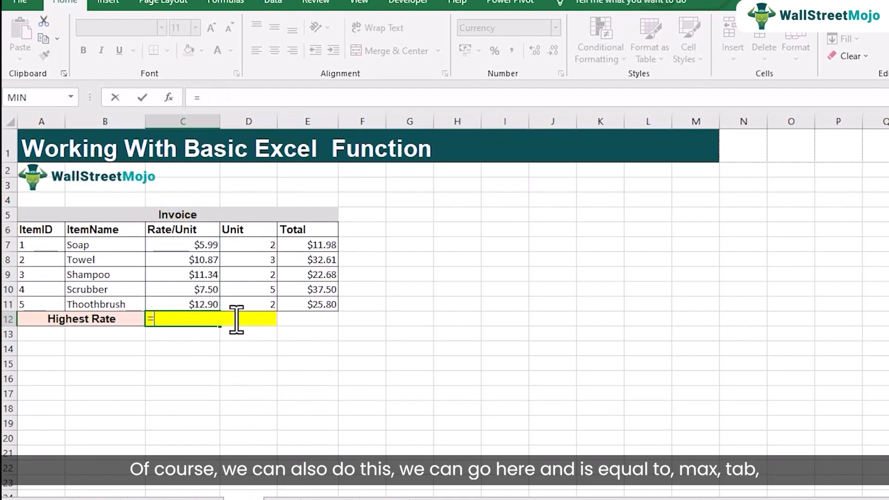
{"action": "type", "text": "=max"}
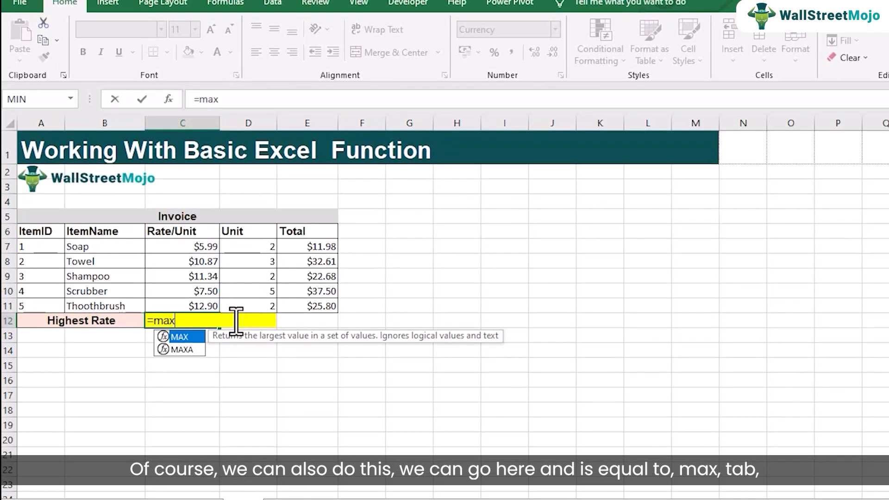
{"action": "key", "text": "Tab"}
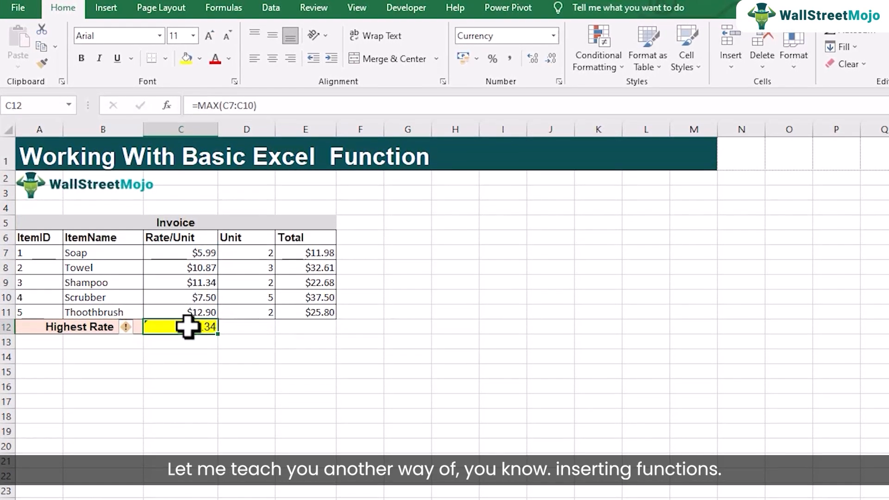
Clear the Highest Rate cell C12 and look through the AutoSum and Financial function lists in the function library.
{"action": "key", "text": "Delete"}
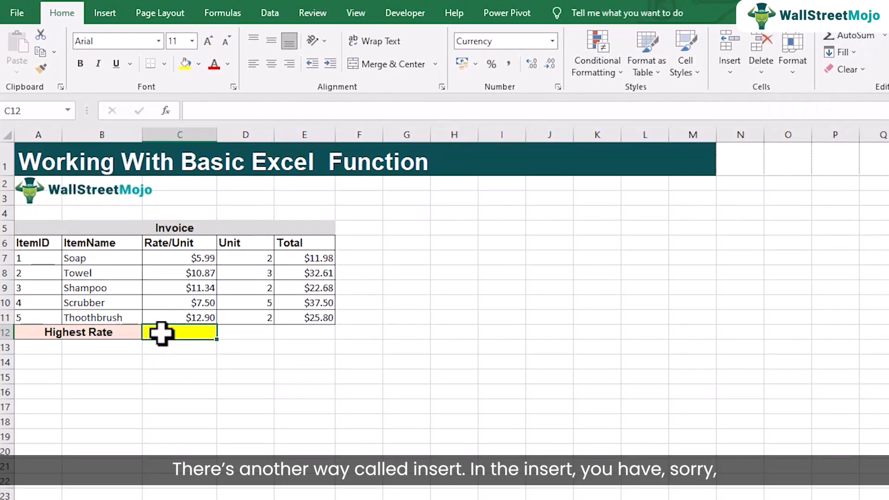
{"action": "left_click", "coordinate": [108, 14]}
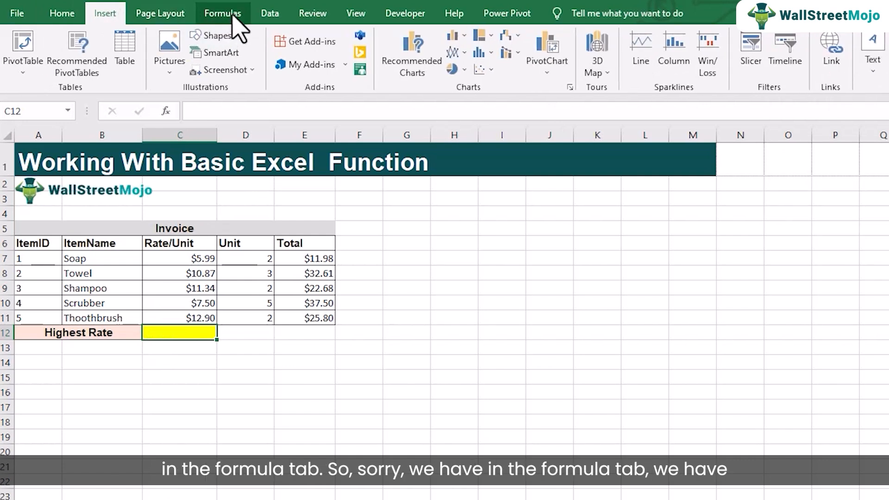
{"action": "left_click", "coordinate": [223, 14]}
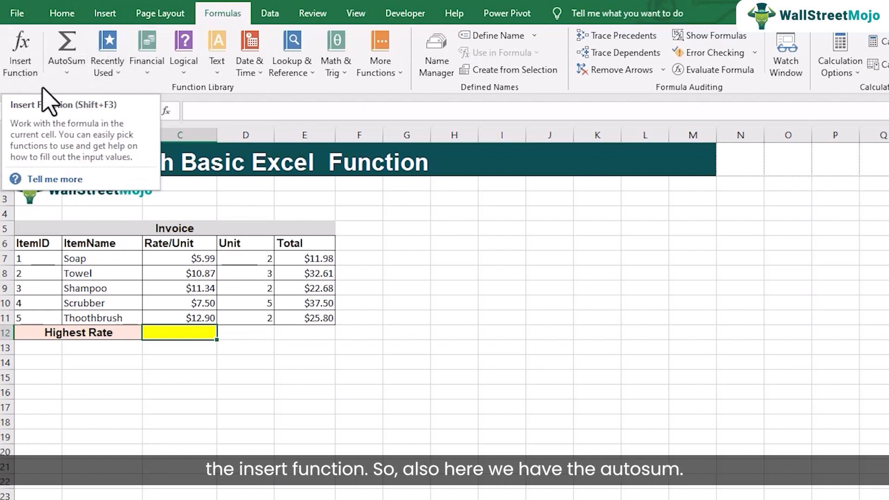
{"action": "left_click", "coordinate": [67, 72]}
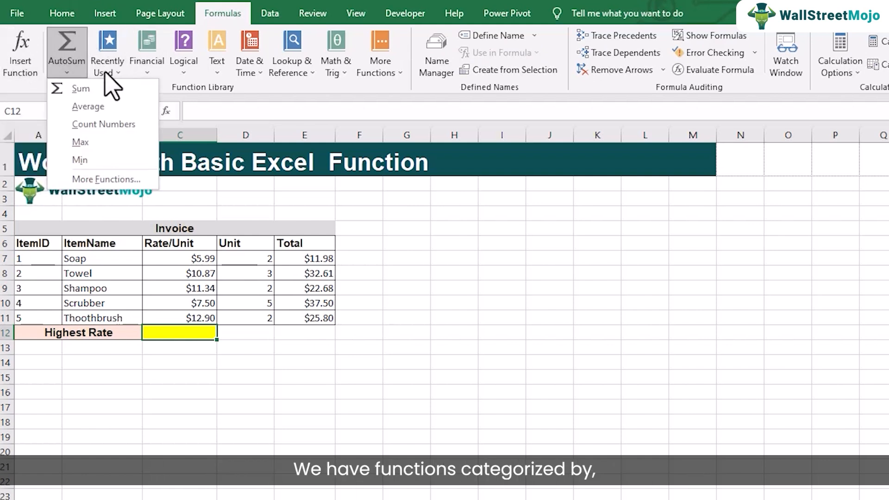
{"action": "left_click", "coordinate": [149, 72]}
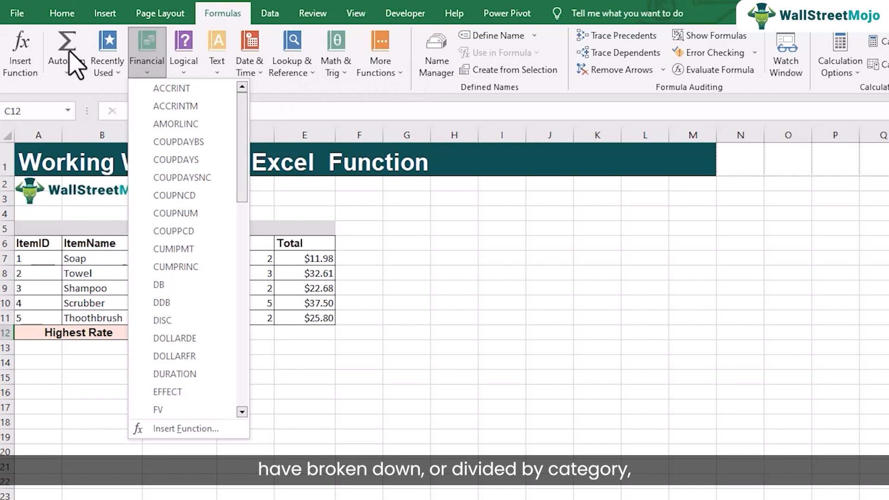
Start Insert Function for C12 and browse the All and Financial function categories.
{"action": "left_click", "coordinate": [20, 69]}
{"action": "left_click", "coordinate": [21, 64]}
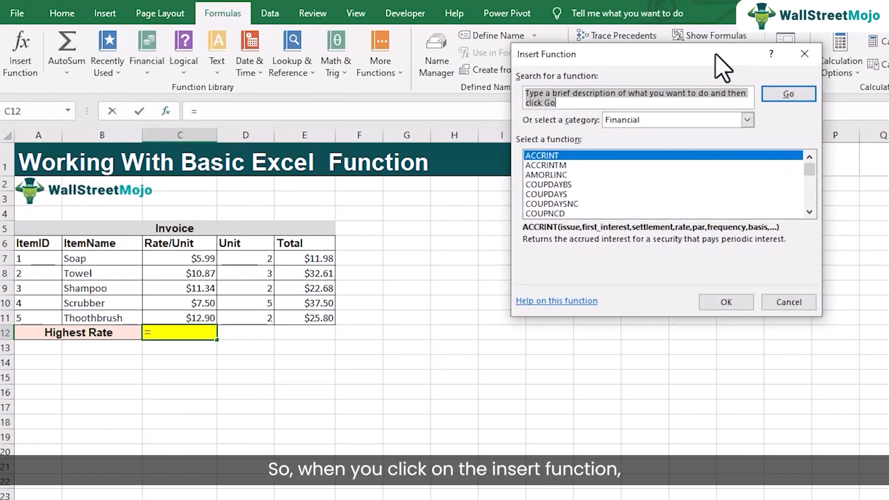
{"action": "left_click_drag", "start_coordinate": [709, 54], "coordinate": [659, 79]}
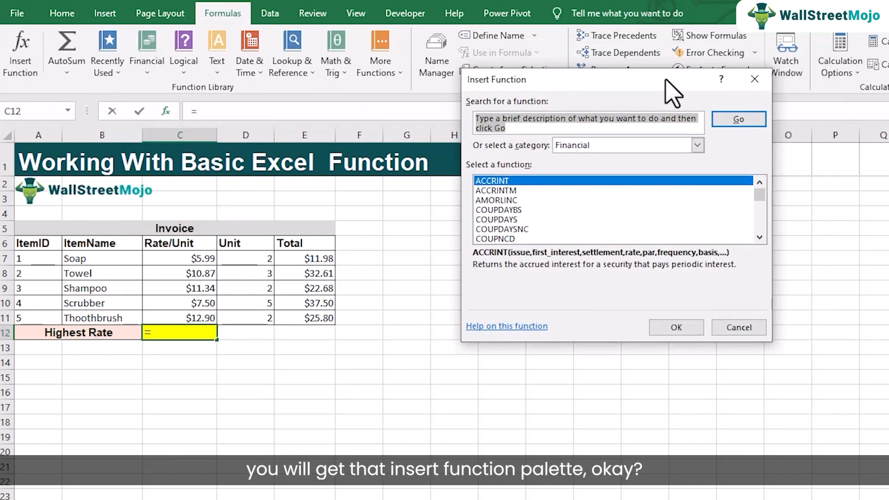
{"action": "left_click", "coordinate": [697, 145]}
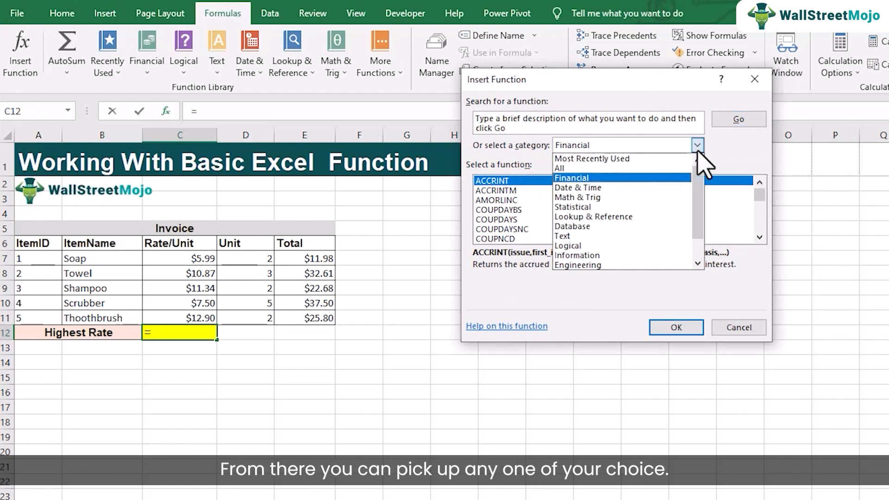
{"action": "left_click", "coordinate": [593, 169]}
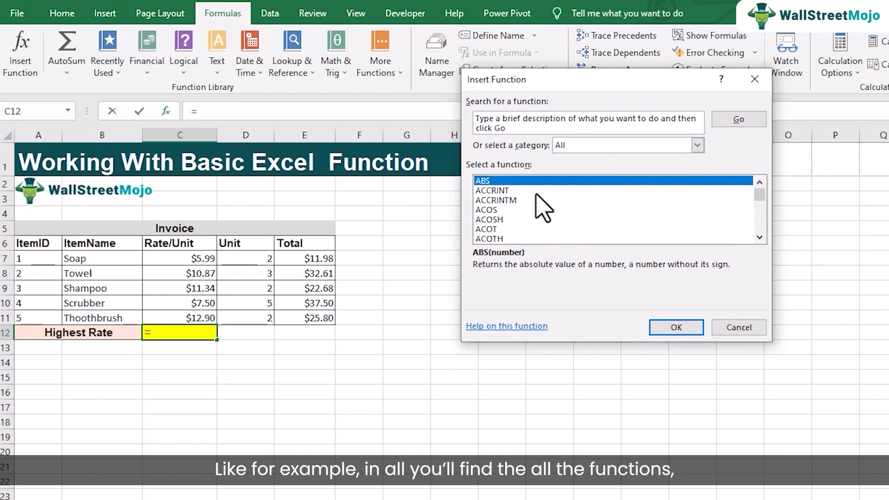
{"action": "left_click", "coordinate": [697, 146]}
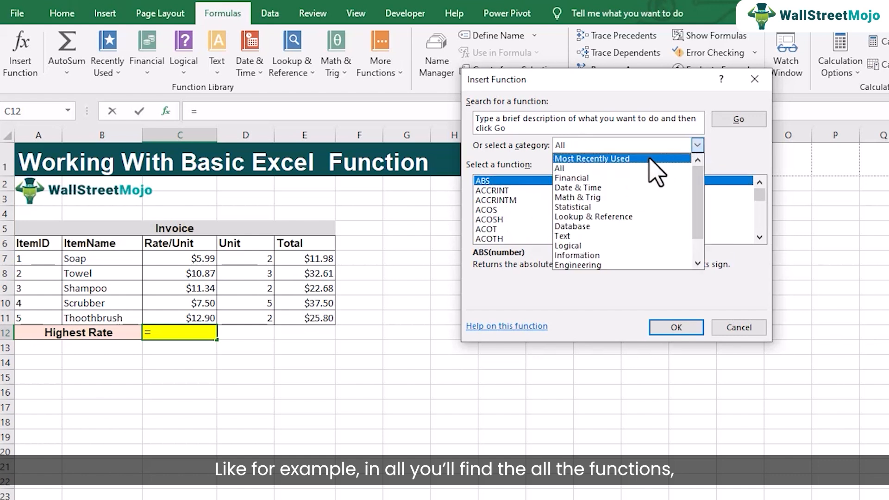
{"action": "left_click", "coordinate": [639, 178]}
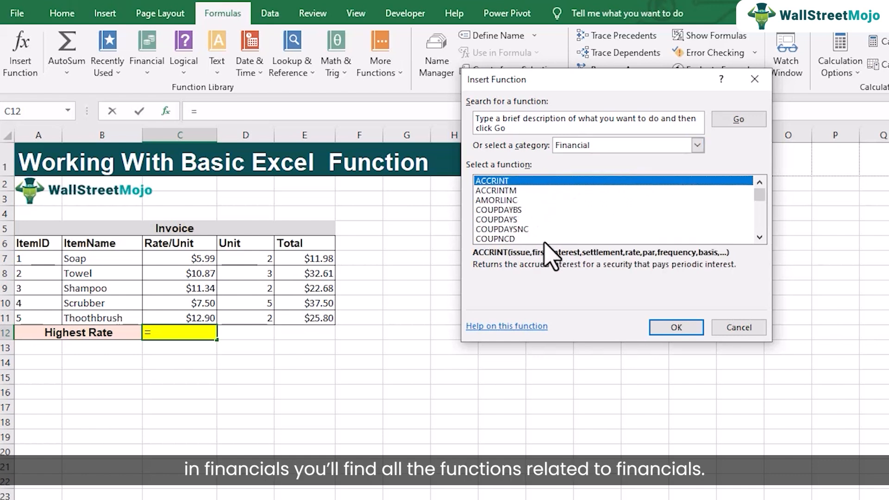
Choose the MAX function from the Statistical category for the Highest Rate cell.
{"action": "left_click", "coordinate": [697, 145]}
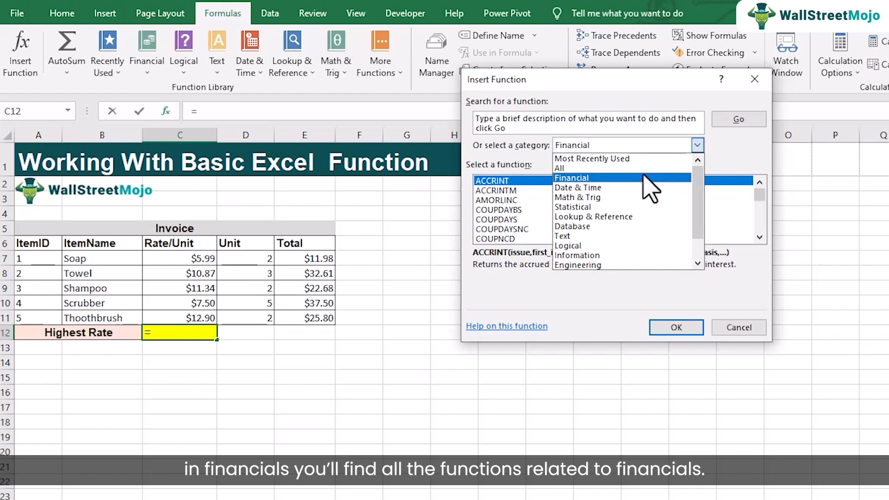
{"action": "left_click", "coordinate": [615, 207]}
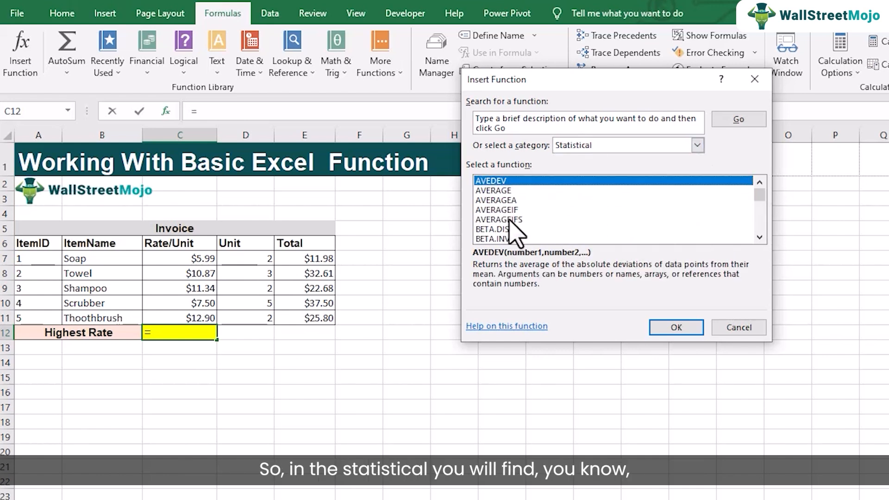
{"action": "key", "text": "m"}
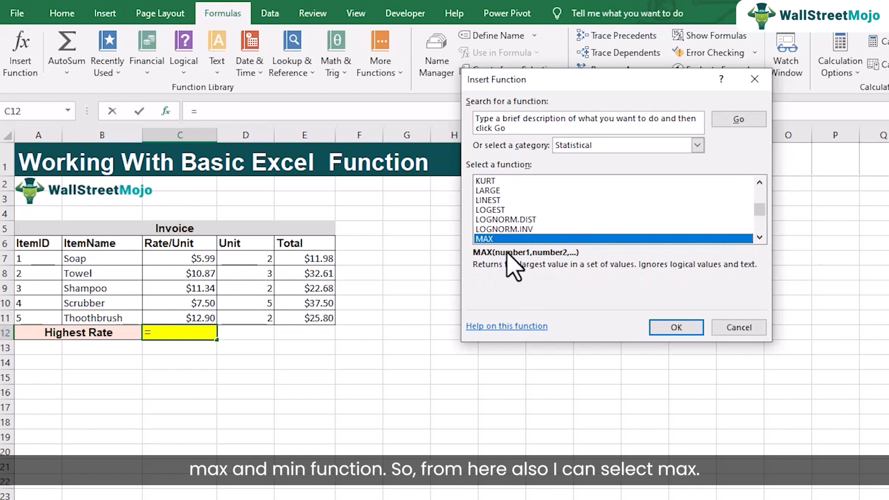
{"action": "left_click", "coordinate": [762, 238]}
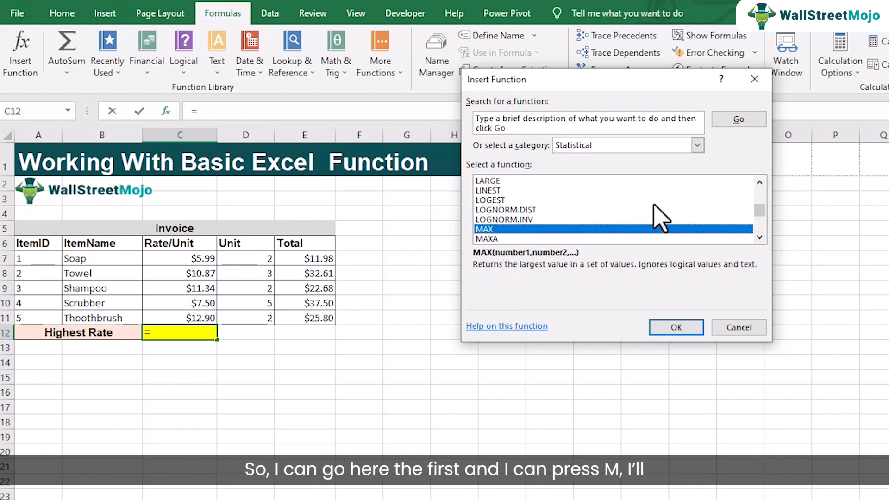
{"action": "left_click_drag", "start_coordinate": [760, 210], "coordinate": [768, 193]}
{"action": "left_click", "coordinate": [579, 190]}
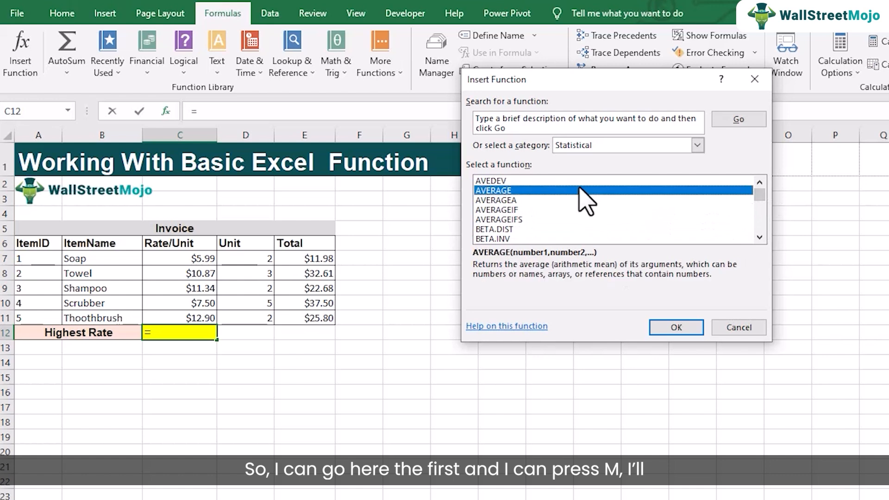
{"action": "key", "text": "m"}
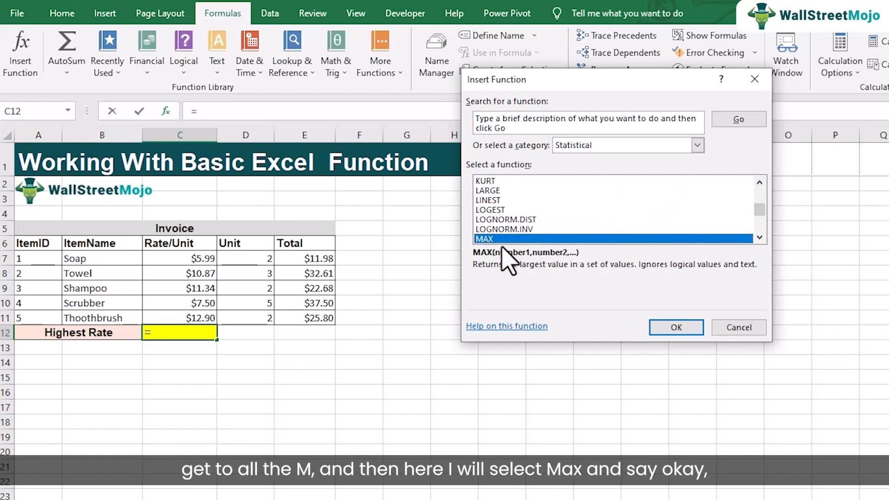
{"action": "left_click", "coordinate": [759, 237]}
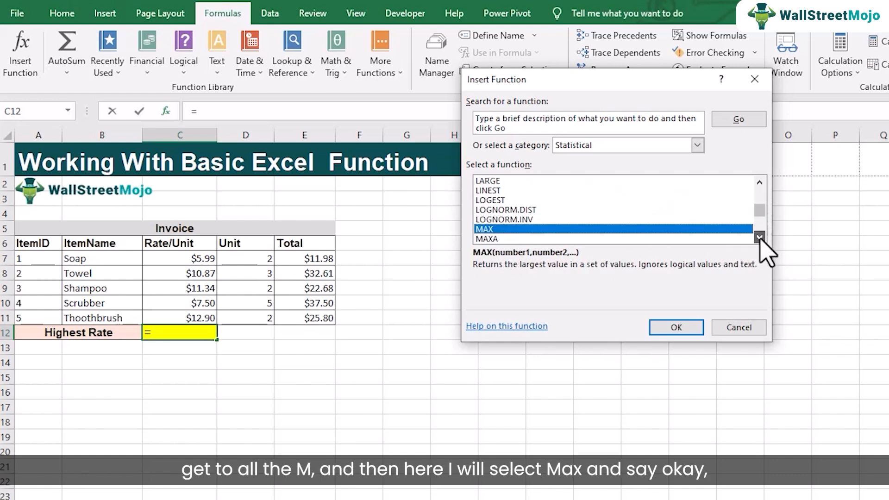
{"action": "left_click", "coordinate": [760, 237]}
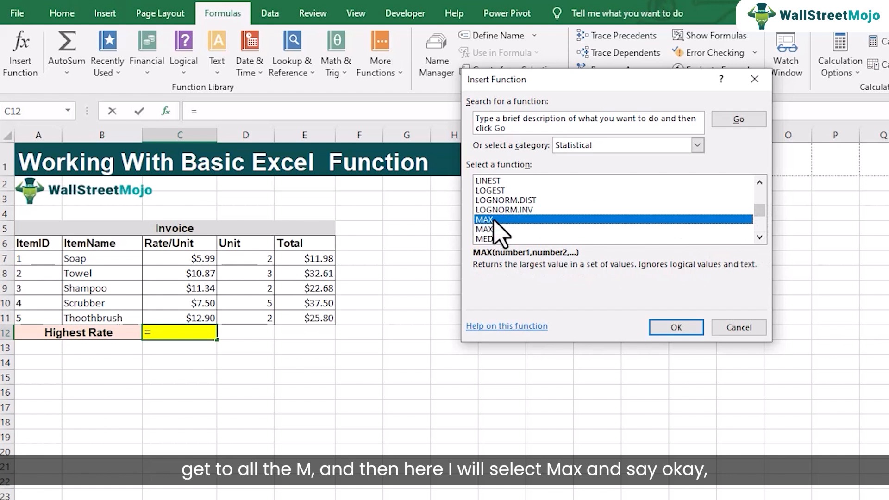
{"action": "left_click", "coordinate": [675, 326]}
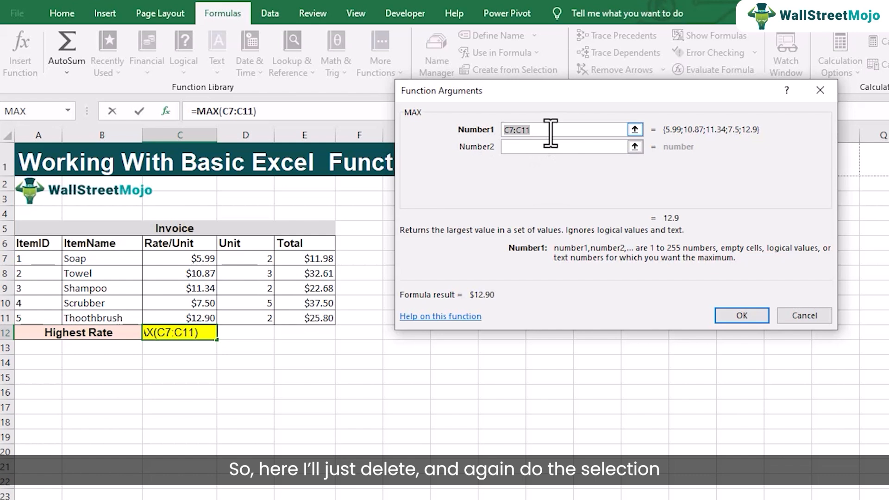
Clear MAX's Number1 argument, reselect the rates C7:C11 for it, and insert the function.
{"action": "key", "text": "BackSpace"}
{"action": "left_click_drag", "start_coordinate": [192, 258], "coordinate": [198, 308]}
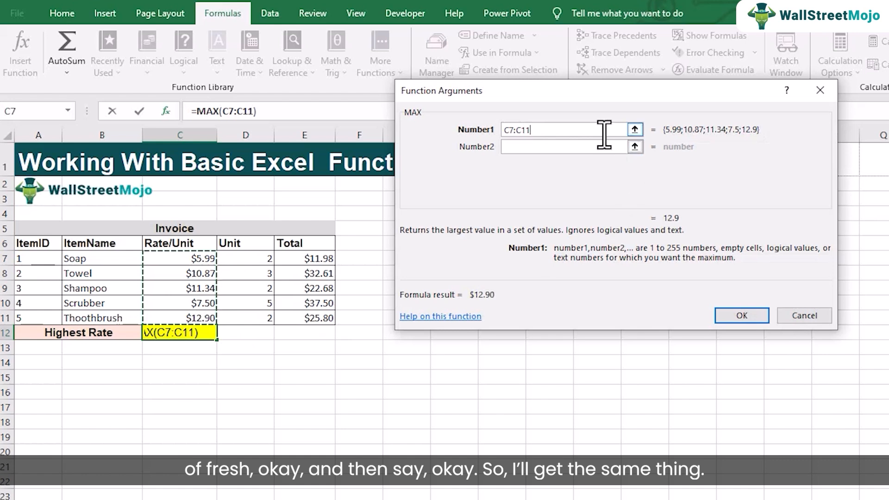
{"action": "left_click", "coordinate": [741, 316]}
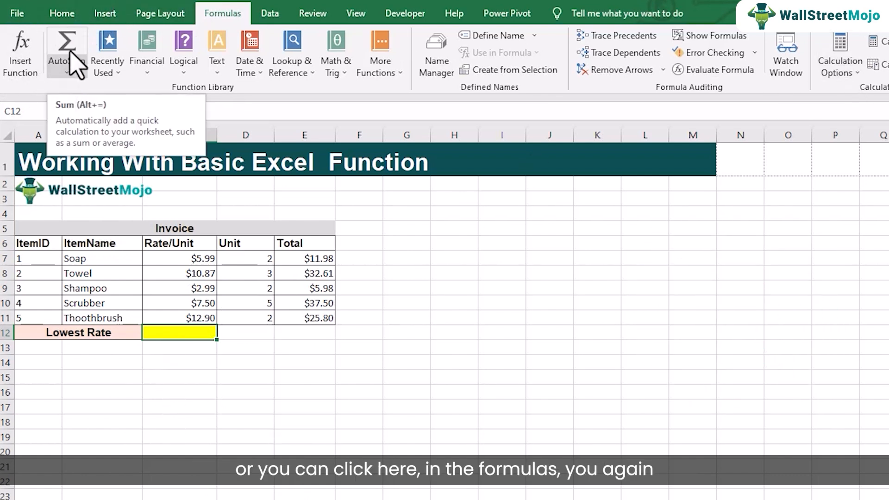
On the MIN sheet, fill the Lowest Rate cell C12 with AutoSum's Min function over C7:C11.
{"action": "left_click", "coordinate": [68, 73]}
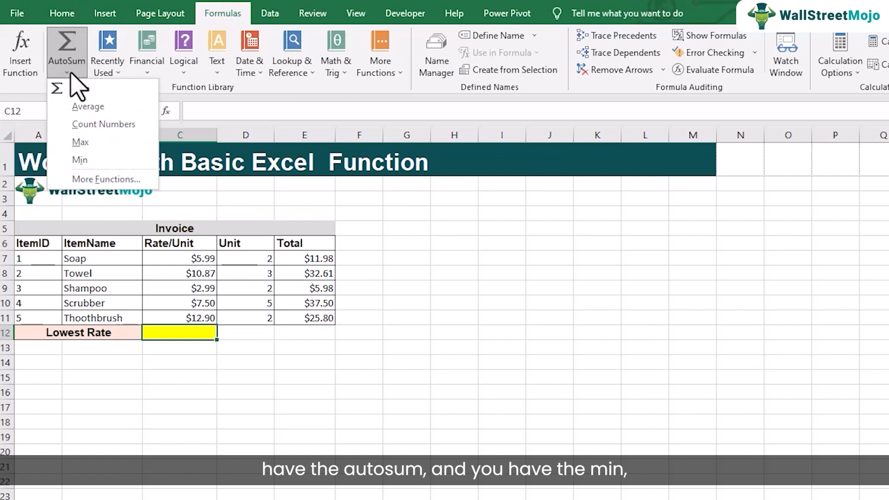
{"action": "left_click", "coordinate": [99, 160]}
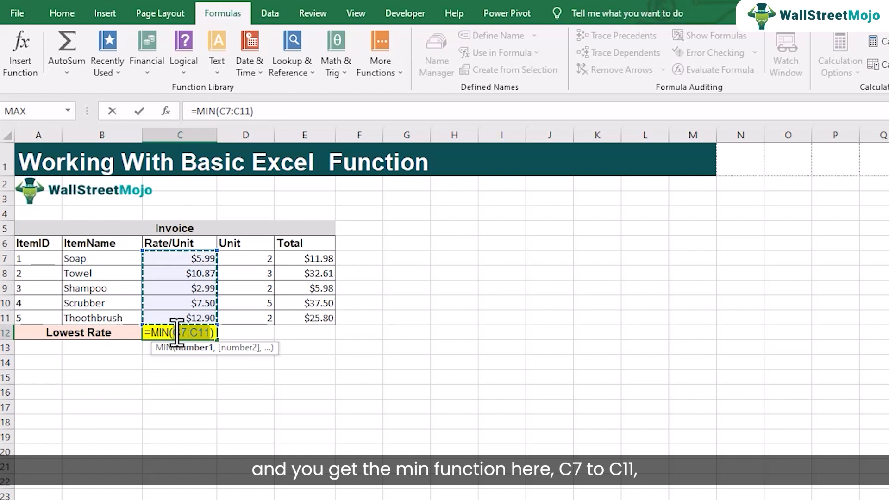
{"action": "key", "text": "Return"}
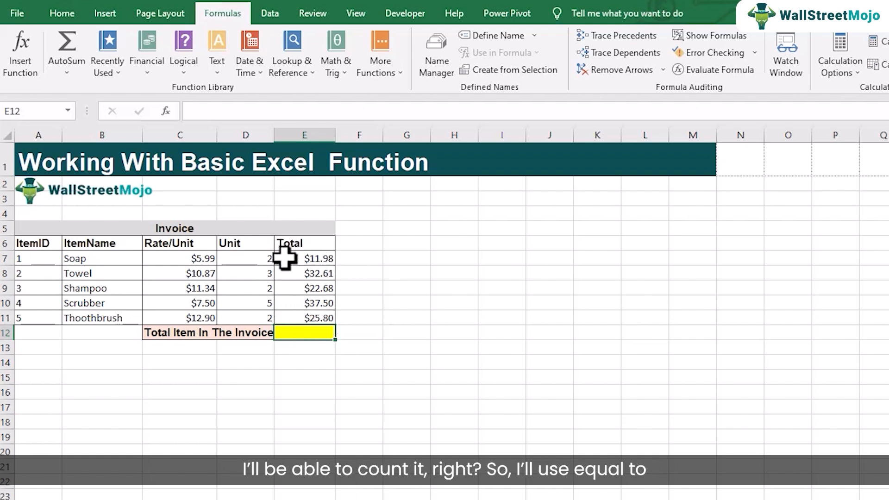
{"action": "type", "text": "="}
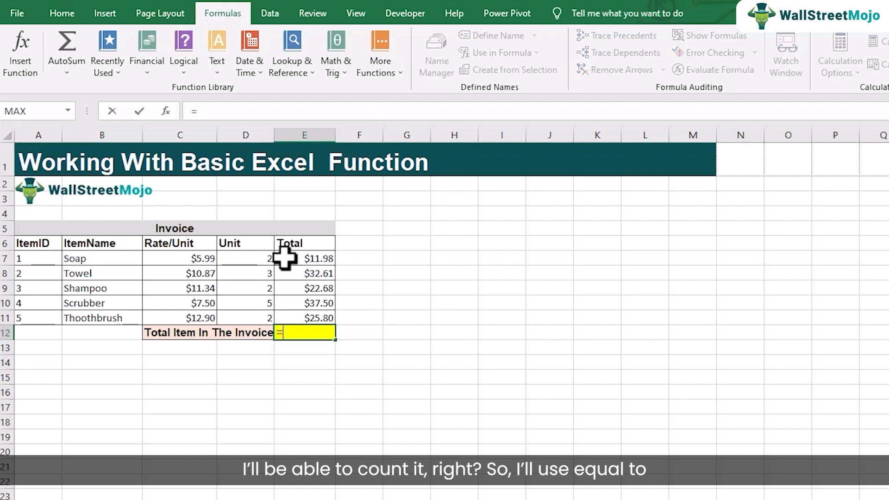
{"action": "type", "text": "cou"}
{"action": "key", "text": "BackSpace"}
{"action": "key", "text": "BackSpace"}
{"action": "key", "text": "BackSpace"}
{"action": "key", "text": "BackSpace"}
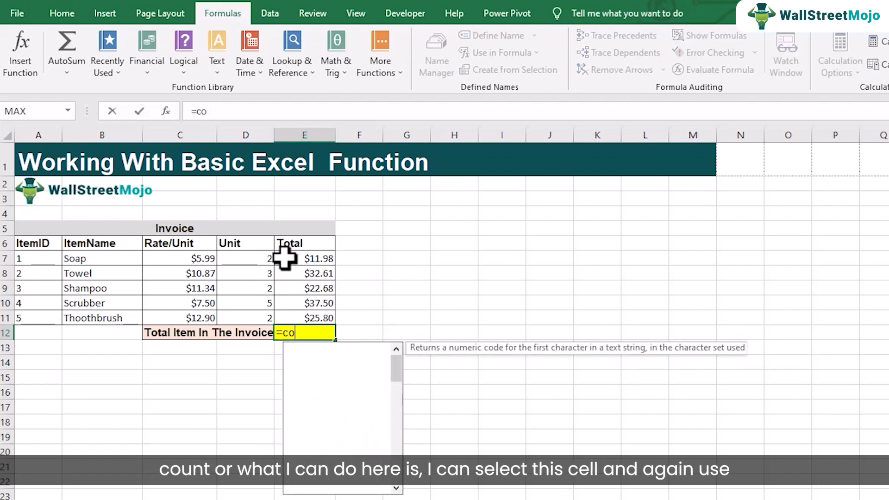
{"action": "left_click", "coordinate": [324, 377]}
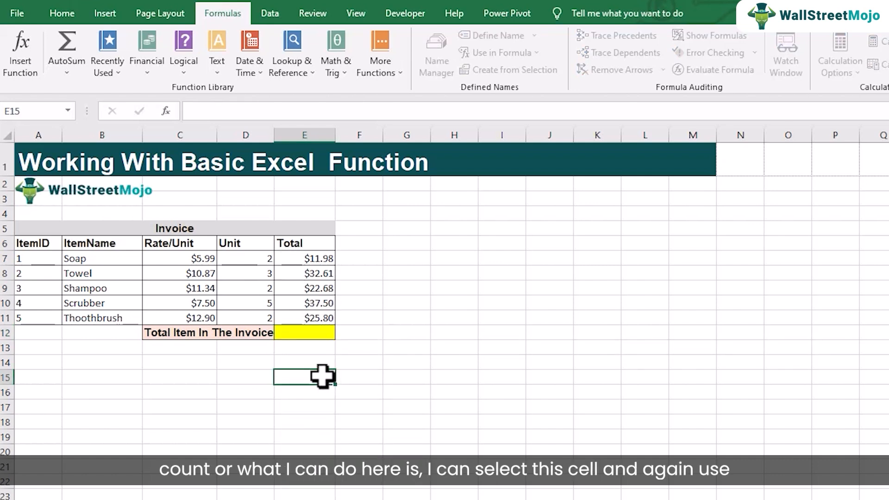
Fill the Total Item In The Invoice cell E12 with AutoSum's Count Numbers function over E7:E11 and review its formula.
{"action": "left_click", "coordinate": [314, 334]}
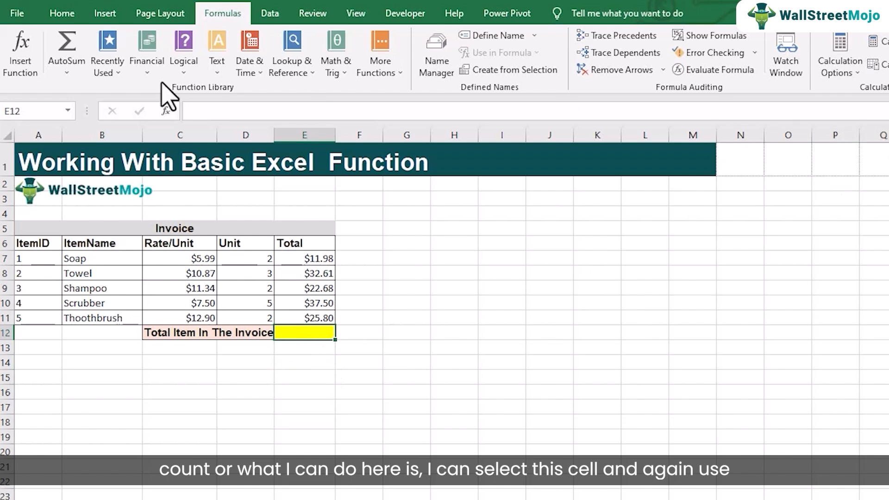
{"action": "left_click", "coordinate": [74, 73]}
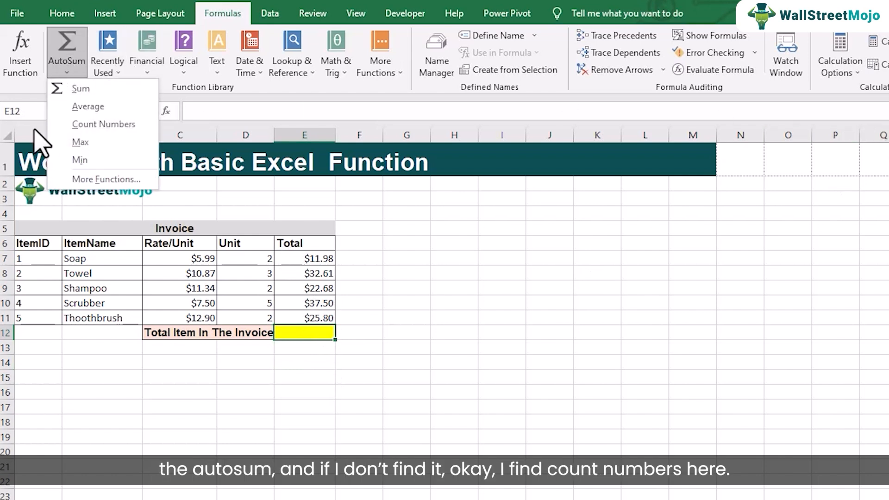
{"action": "left_click", "coordinate": [102, 125]}
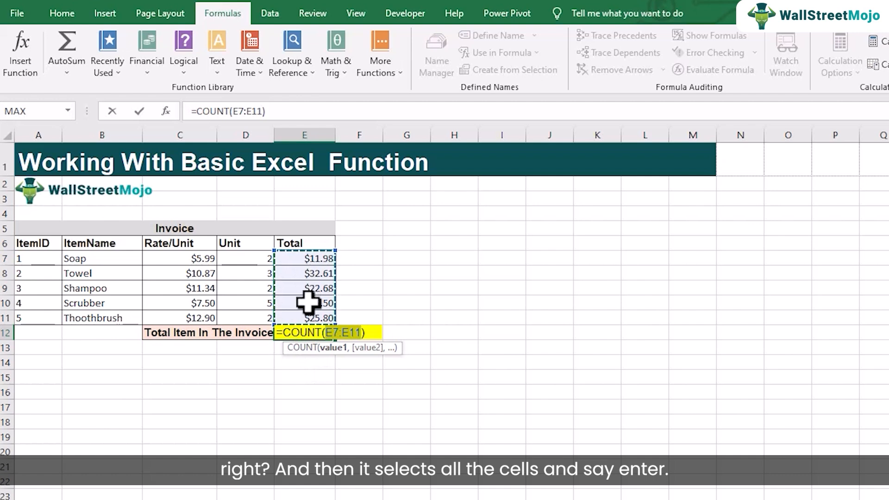
{"action": "key", "text": "Return"}
{"action": "left_click", "coordinate": [311, 331]}
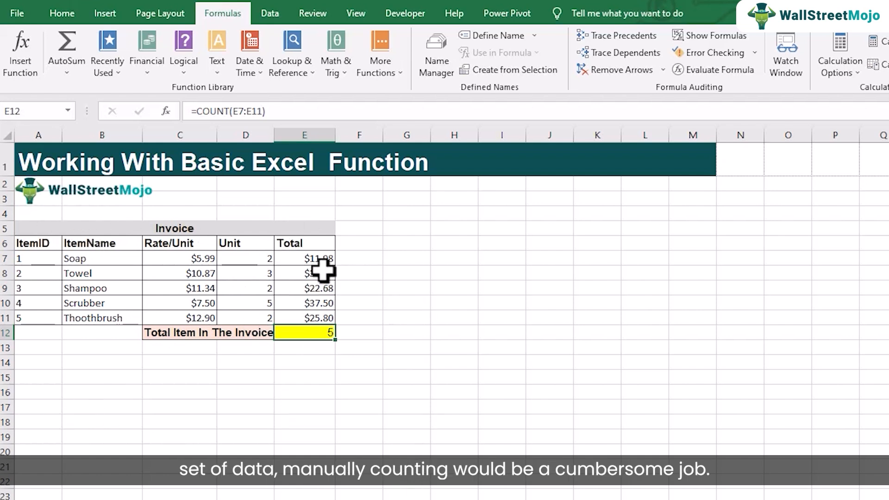
{"action": "double_click", "coordinate": [296, 334]}
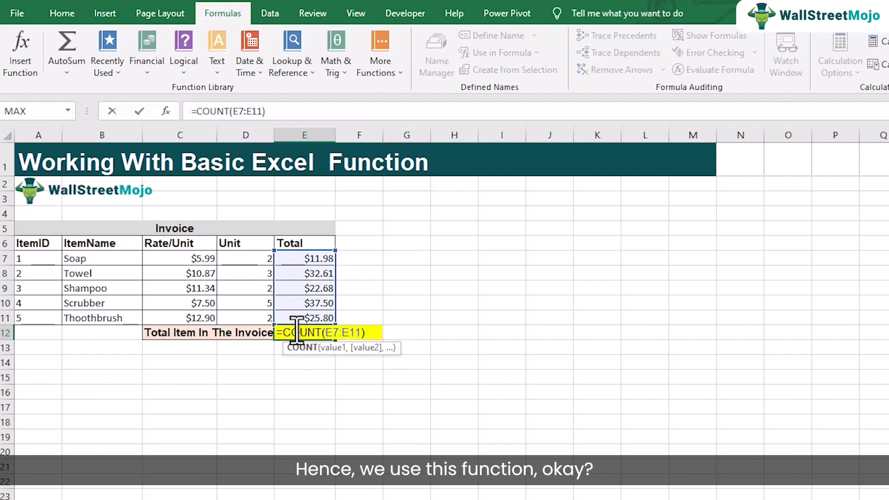
{"action": "key", "text": "Return"}
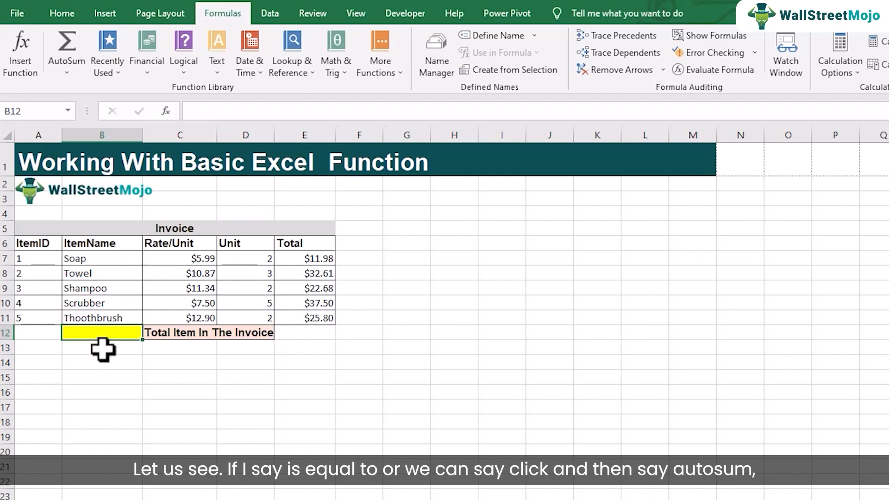
Start Insert Function for the yellow cell B12 and list the functions of the All category.
{"action": "type", "text": "="}
{"action": "left_click", "coordinate": [116, 376]}
{"action": "left_click", "coordinate": [118, 332]}
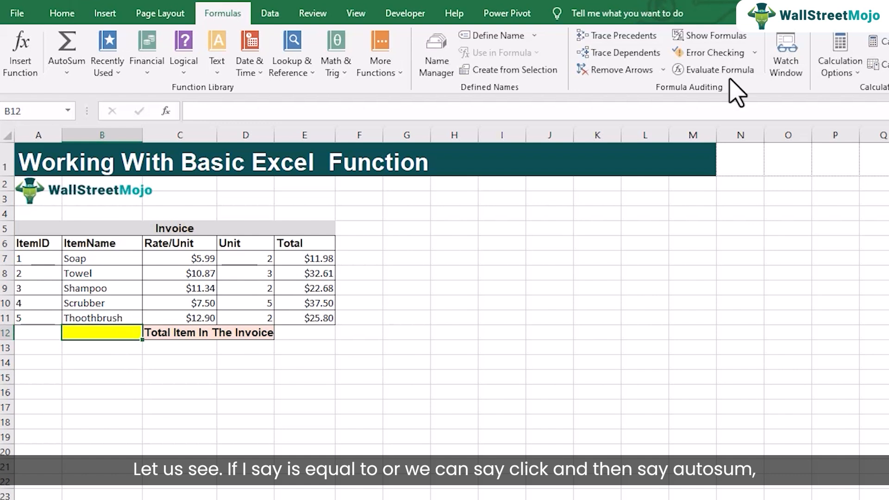
{"action": "left_click", "coordinate": [68, 72]}
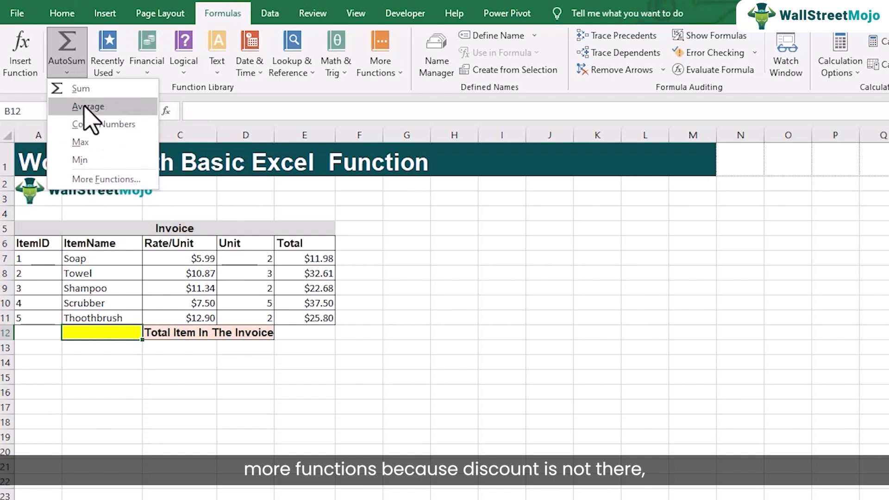
{"action": "left_click", "coordinate": [93, 179]}
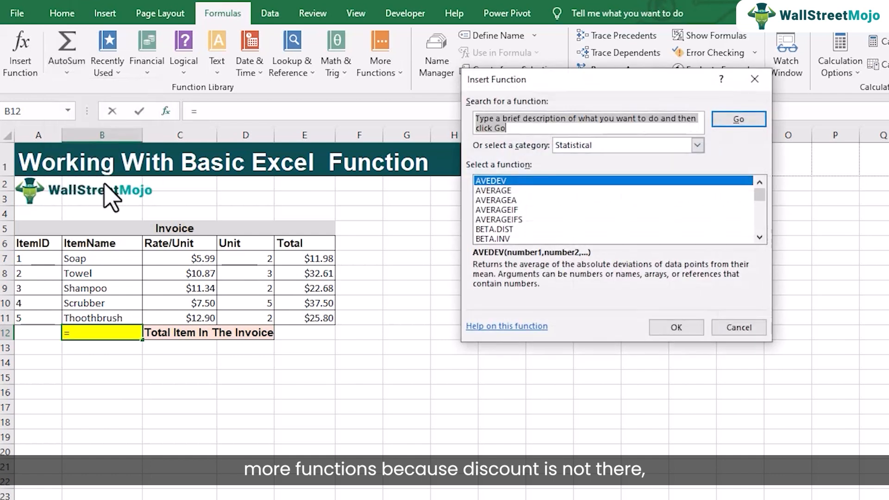
{"action": "left_click", "coordinate": [697, 144]}
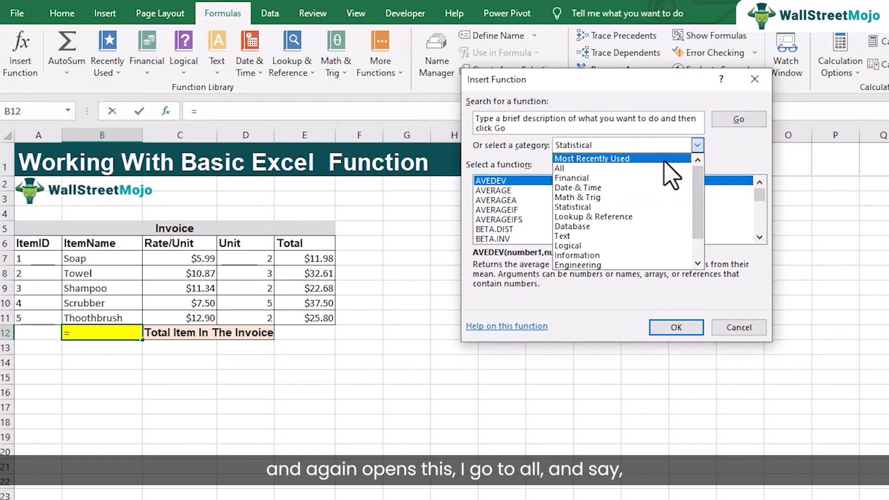
{"action": "left_click", "coordinate": [638, 168]}
{"action": "left_click", "coordinate": [615, 145]}
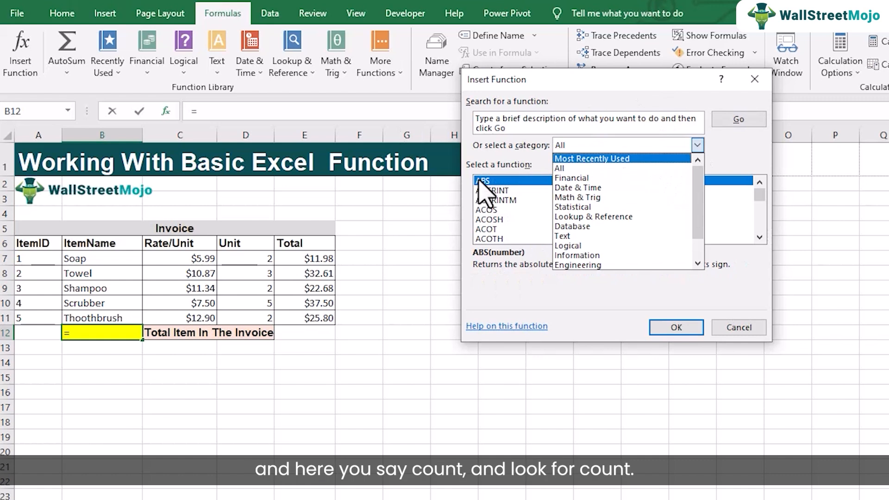
Choose the COUNT function and insert it with the item names B7:B11 as Value1.
{"action": "left_click", "coordinate": [486, 181]}
{"action": "key", "text": "c"}
{"action": "scroll", "coordinate": [553, 215], "scroll_direction": "down", "scroll_amount": 8}
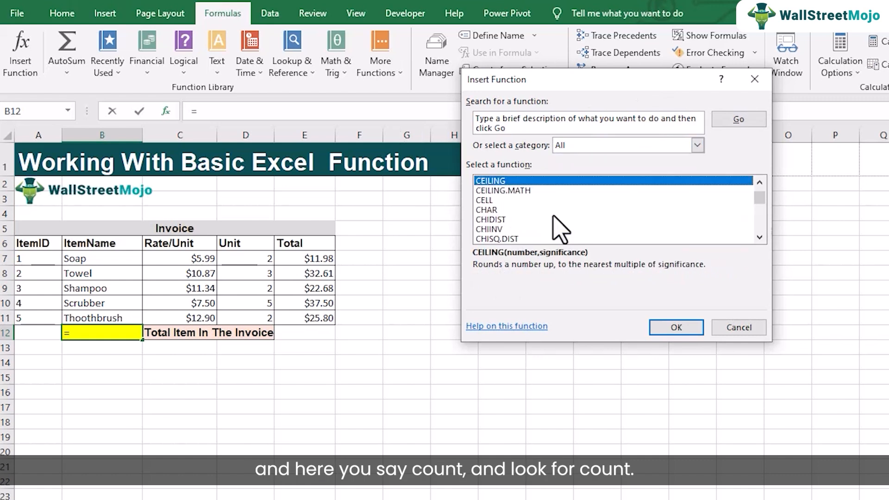
{"action": "scroll", "coordinate": [558, 215], "scroll_direction": "down", "scroll_amount": 3}
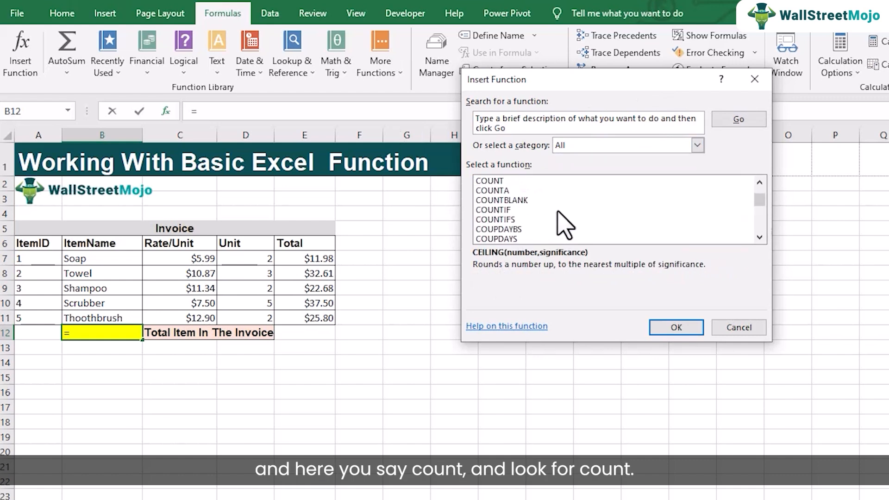
{"action": "left_click", "coordinate": [509, 191]}
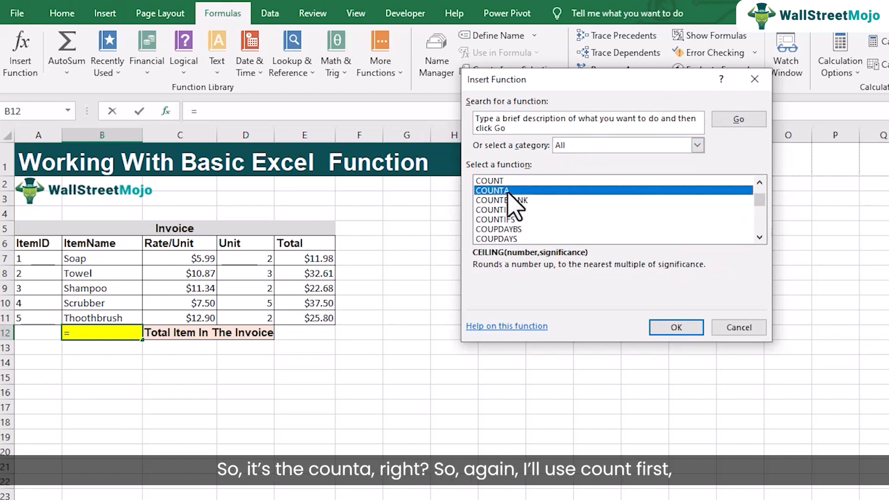
{"action": "left_click", "coordinate": [493, 182]}
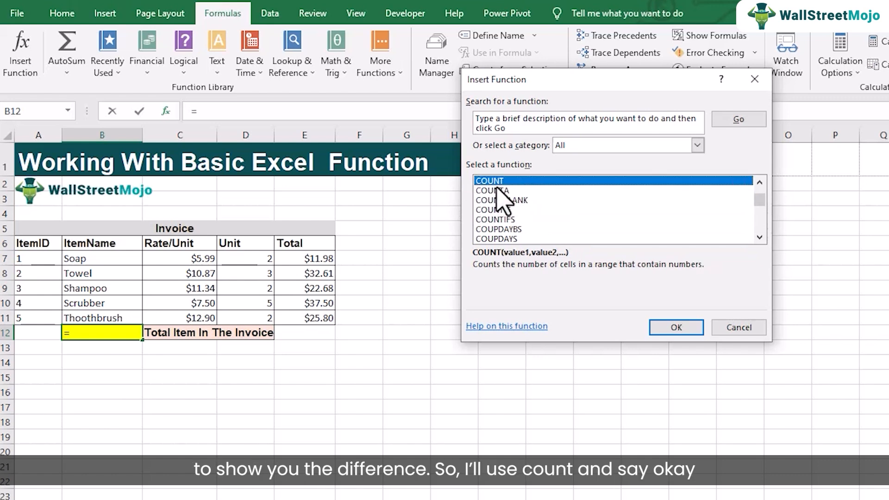
{"action": "left_click", "coordinate": [676, 327]}
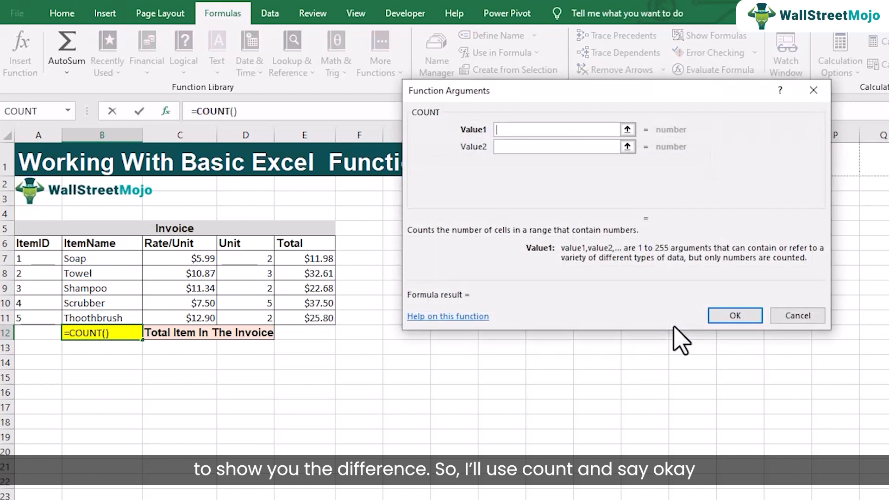
{"action": "left_click_drag", "start_coordinate": [91, 257], "coordinate": [96, 315]}
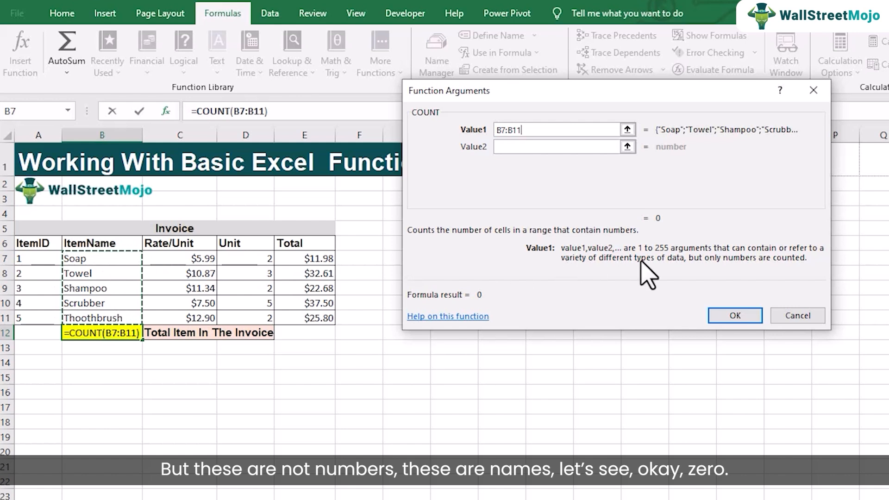
{"action": "left_click", "coordinate": [740, 316]}
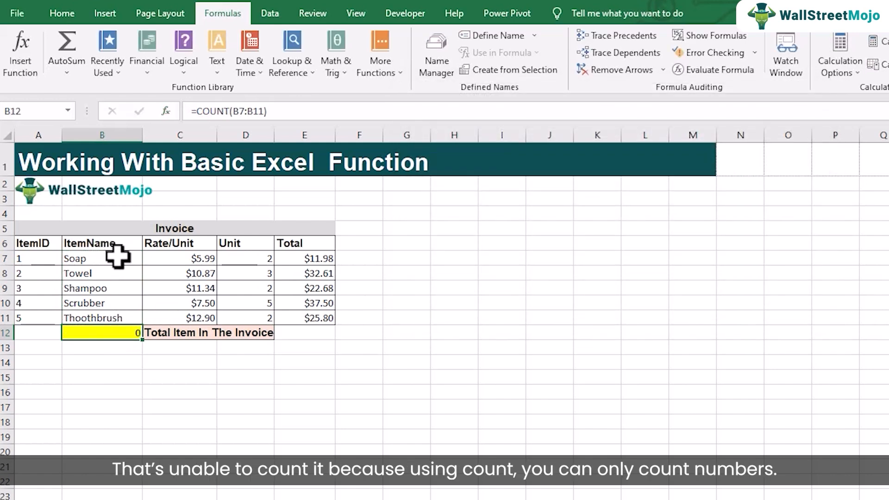
Change B12's formula to =COUNTA(B7:B11) and review the edited formula.
{"action": "double_click", "coordinate": [113, 333]}
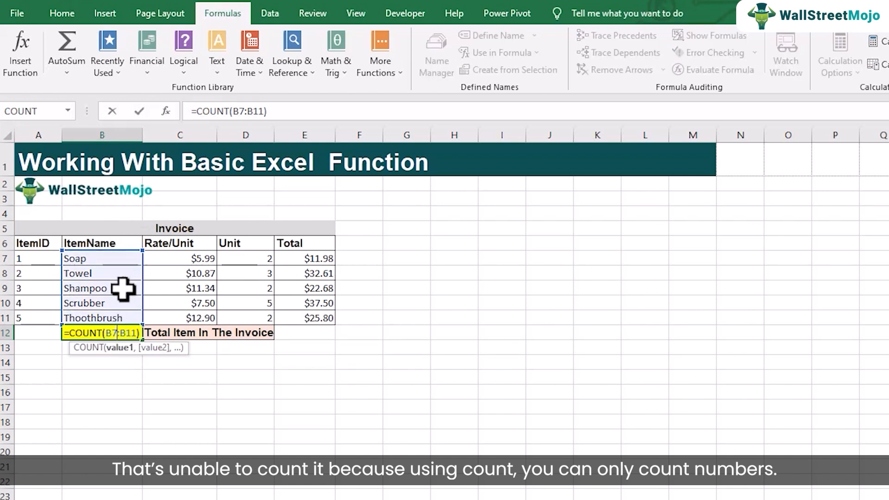
{"action": "left_click", "coordinate": [96, 333]}
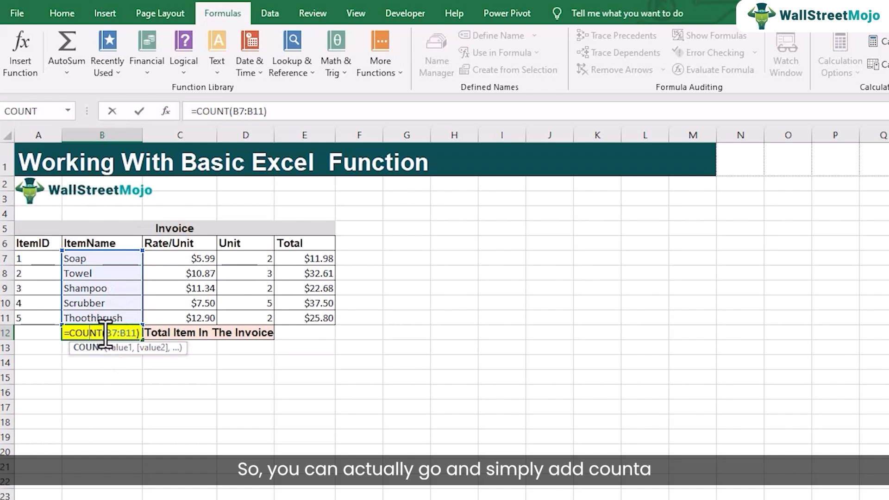
{"action": "type", "text": "A"}
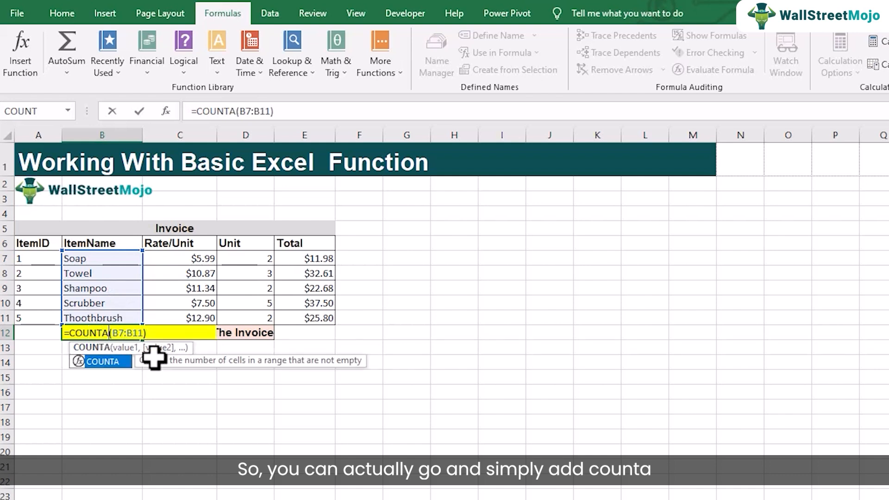
{"action": "key", "text": "Return"}
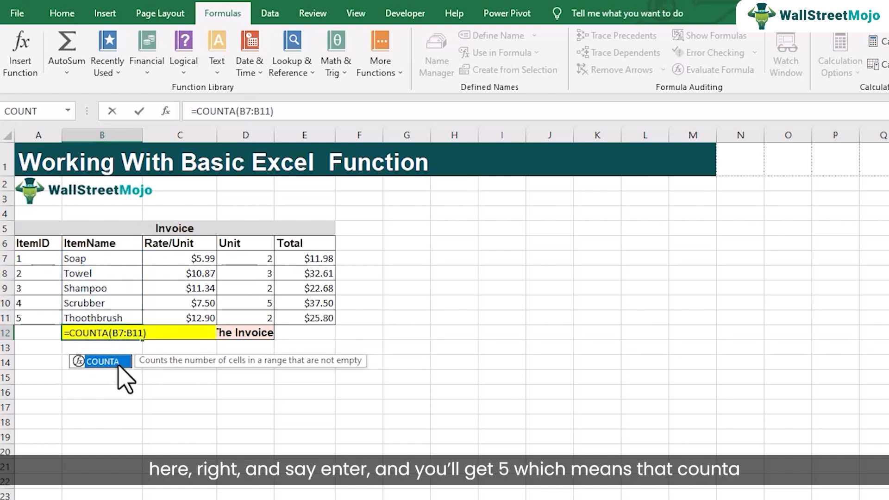
{"action": "key", "text": "Return"}
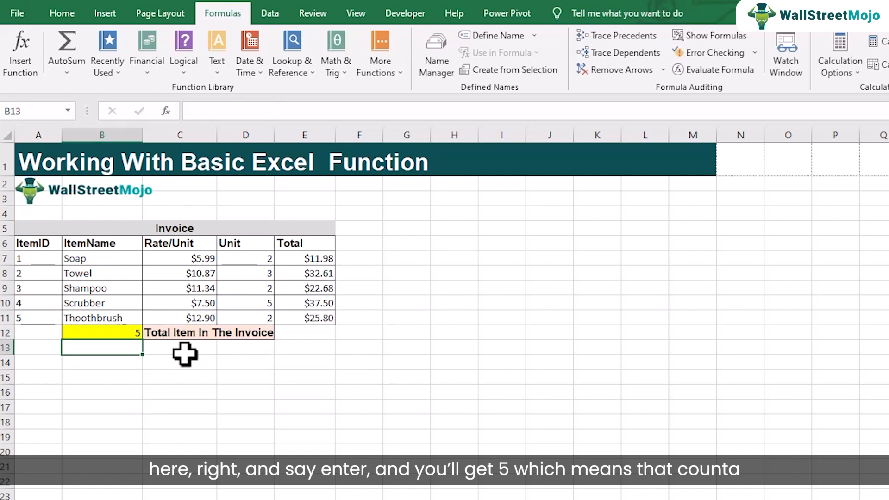
{"action": "left_click", "coordinate": [133, 333]}
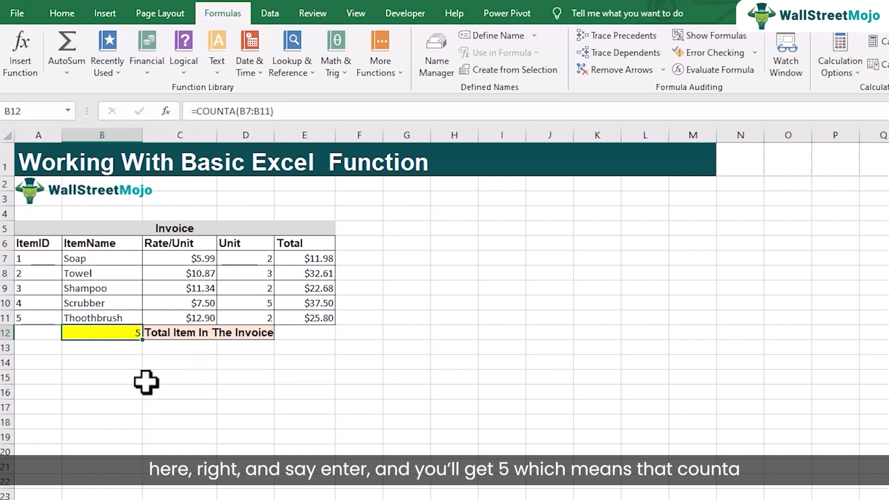
{"action": "double_click", "coordinate": [120, 337]}
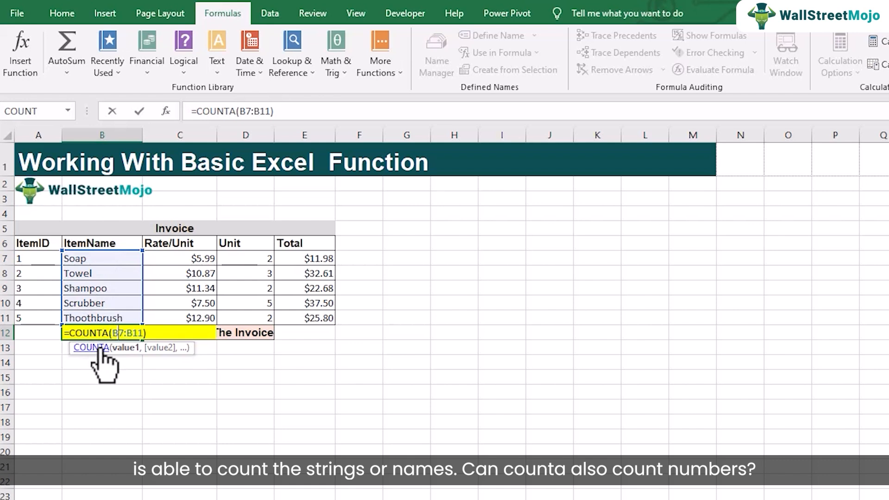
{"action": "key", "text": "Return"}
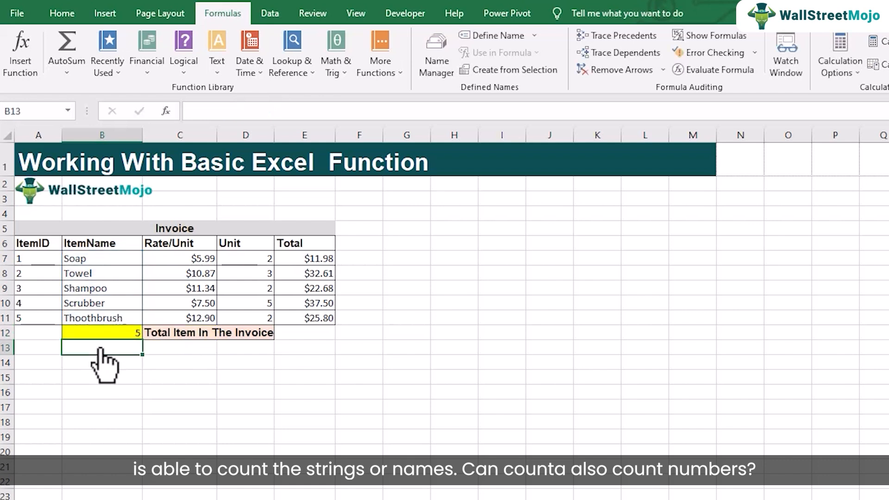
Enter =COUNTA(E7:E11) in cell E12 to count the invoice totals.
{"action": "left_click", "coordinate": [292, 336]}
{"action": "type", "text": "=cou"}
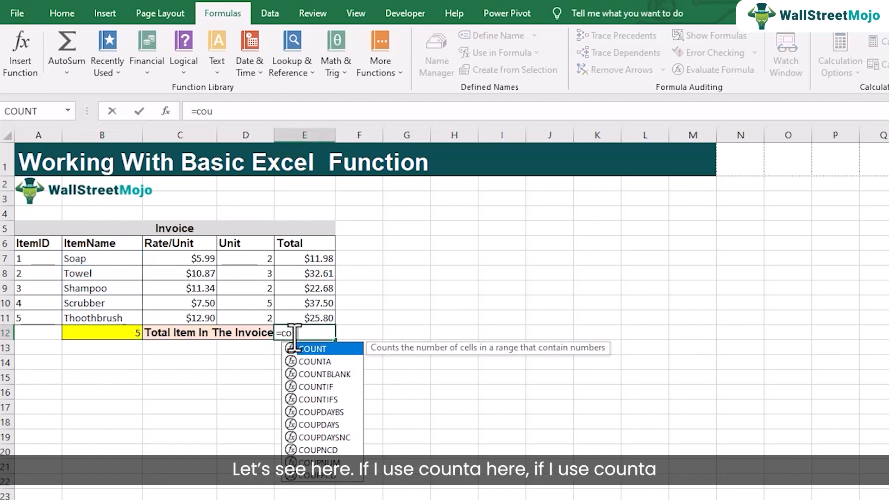
{"action": "key", "text": "Down"}
{"action": "key", "text": "Tab"}
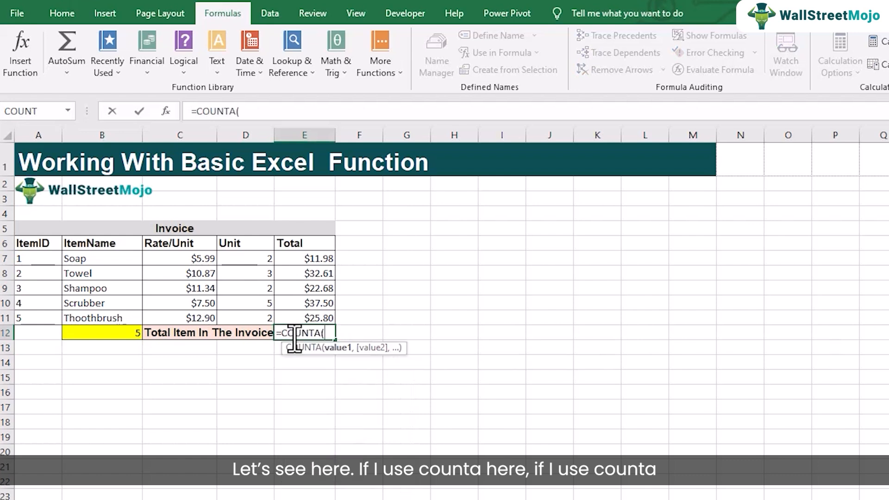
{"action": "left_click_drag", "start_coordinate": [297, 258], "coordinate": [309, 314]}
{"action": "type", "text": ")"}
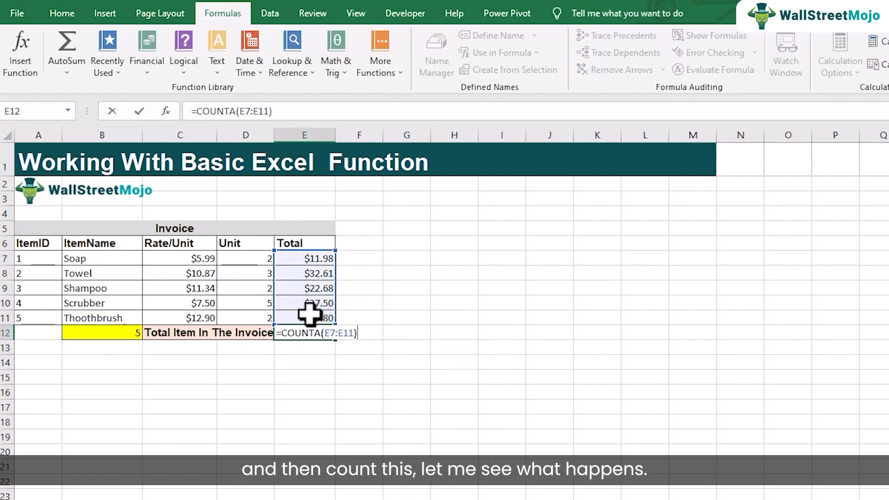
{"action": "key", "text": "Return"}
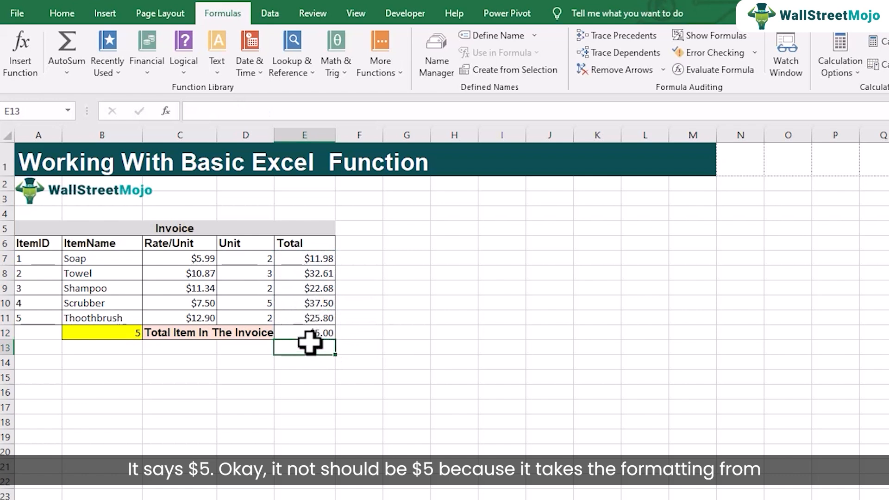
Change the number format of the invoice count in cell E12 to General.
{"action": "left_click", "coordinate": [319, 334]}
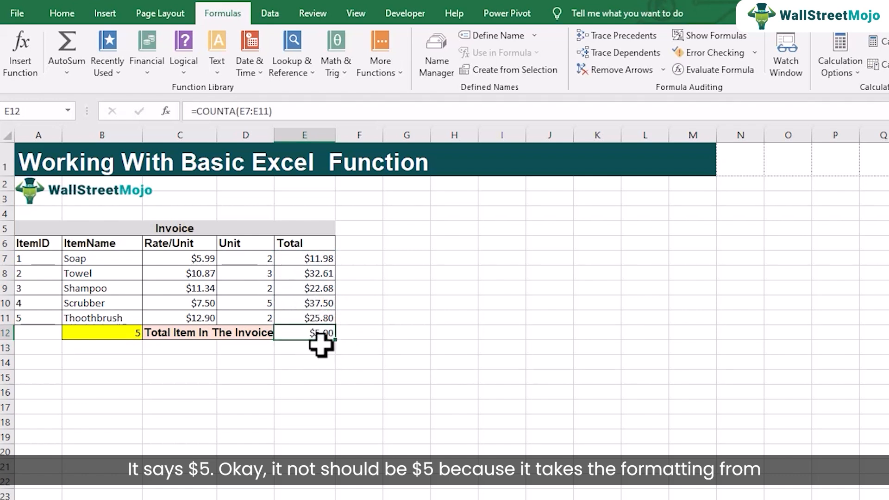
{"action": "right_click", "coordinate": [315, 327]}
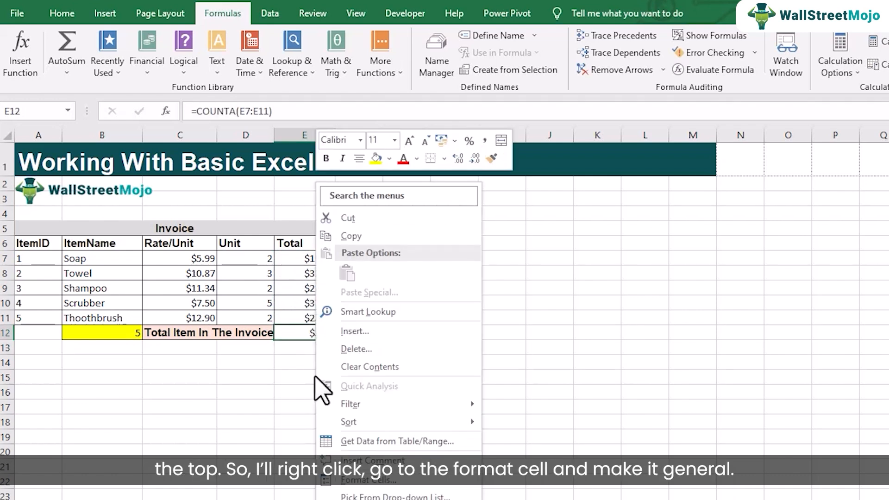
{"action": "left_click", "coordinate": [340, 479]}
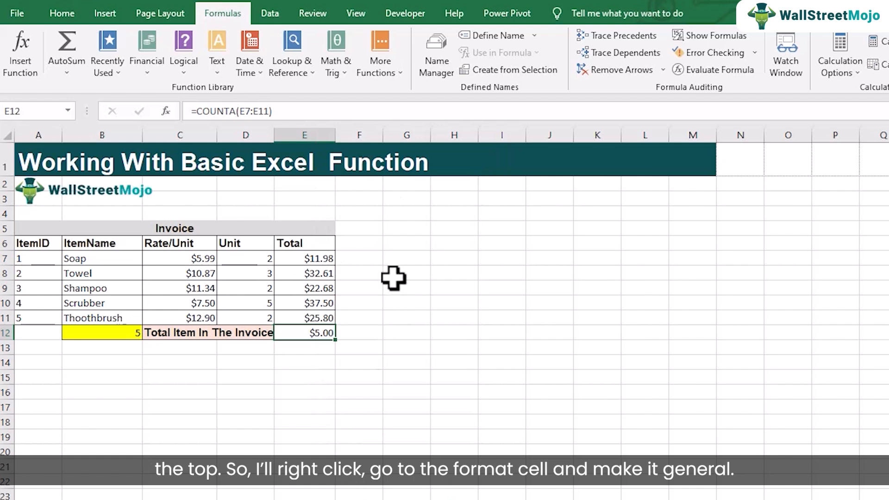
{"action": "left_click", "coordinate": [192, 252]}
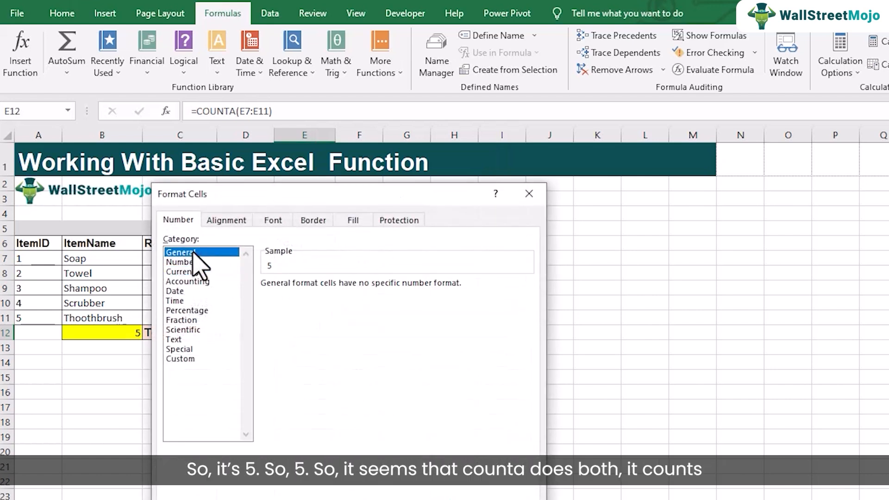
{"action": "left_click", "coordinate": [428, 499]}
{"action": "left_click", "coordinate": [333, 407]}
{"action": "left_click", "coordinate": [309, 332]}
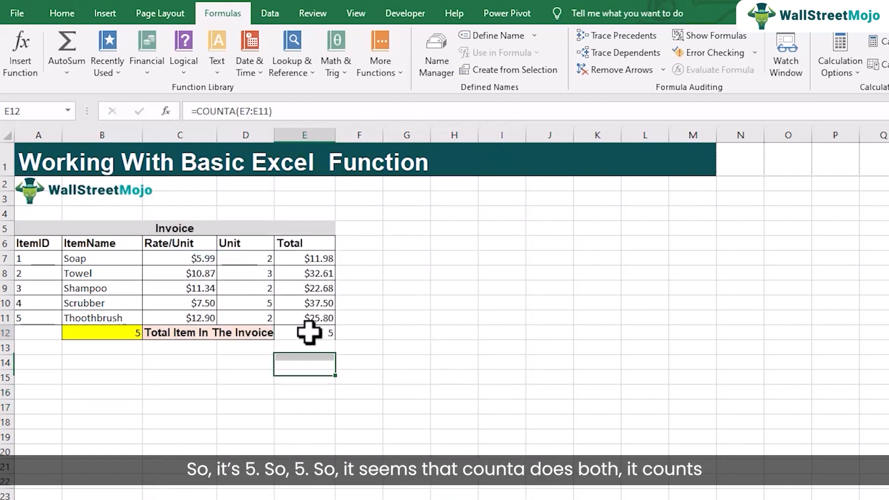
Review the COUNTA formulas in E12 and B12, and return to the sheet listing the functions covered in this section.
{"action": "double_click", "coordinate": [329, 332]}
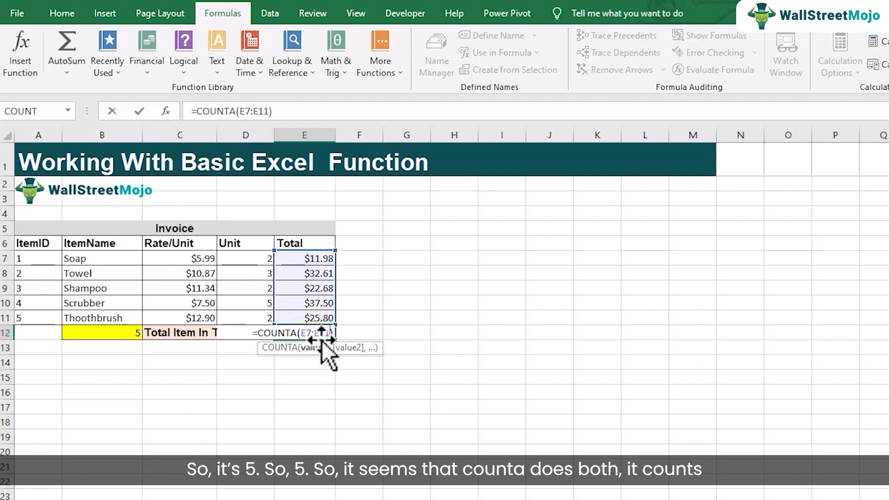
{"action": "key", "text": "Return"}
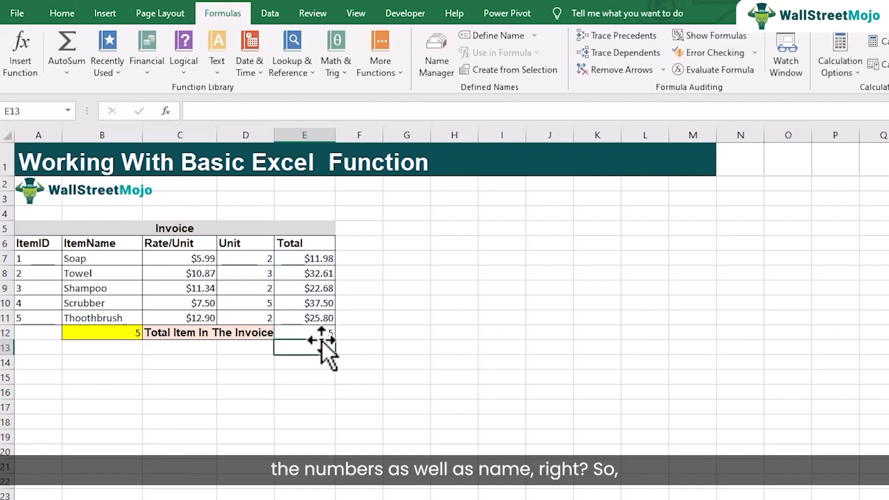
{"action": "left_click", "coordinate": [91, 330]}
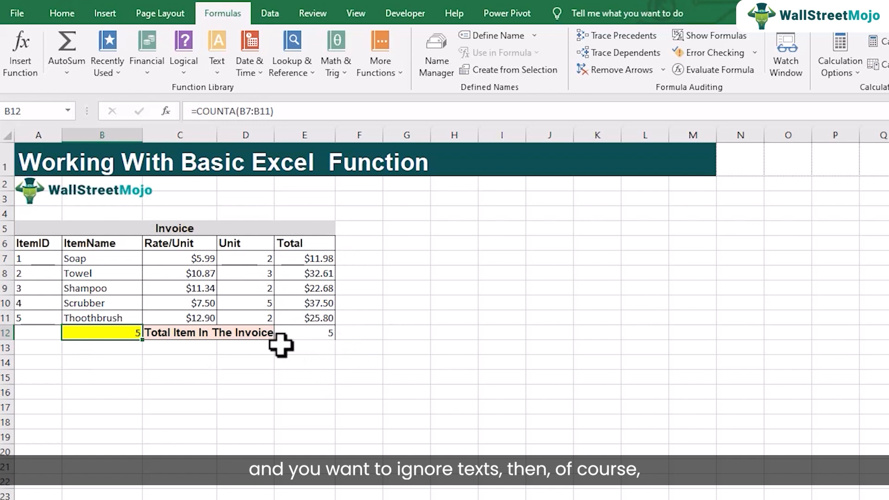
{"action": "double_click", "coordinate": [318, 331]}
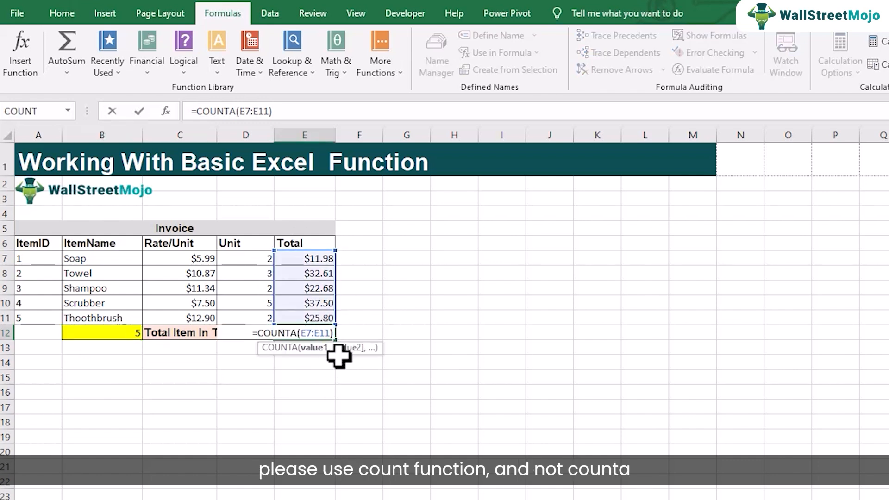
{"action": "key", "text": "Return"}
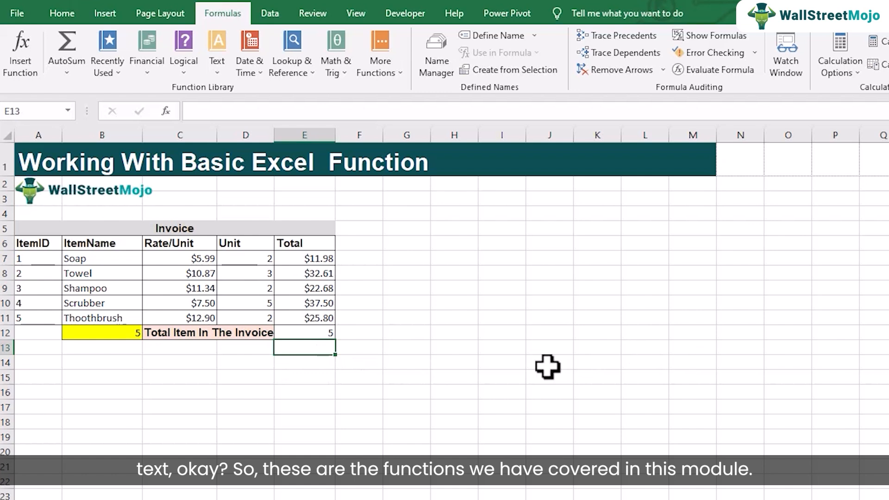
{"action": "left_click", "coordinate": [138, 484]}
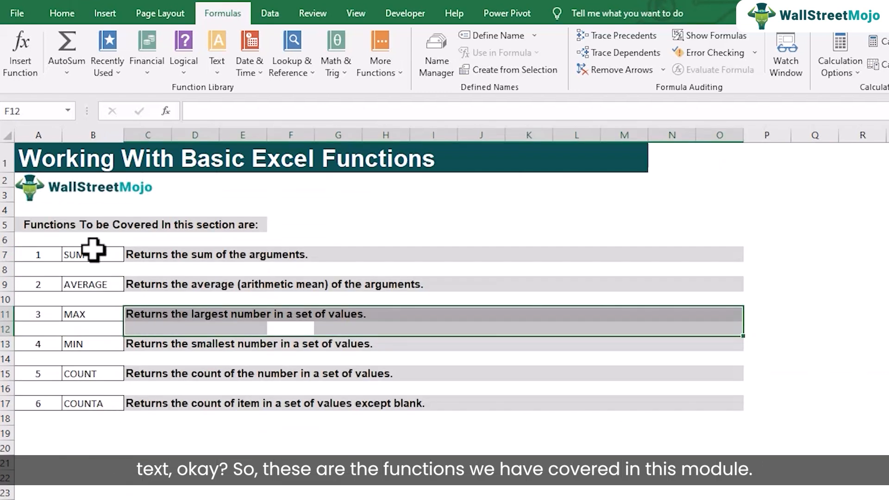
{"action": "left_click", "coordinate": [222, 434]}
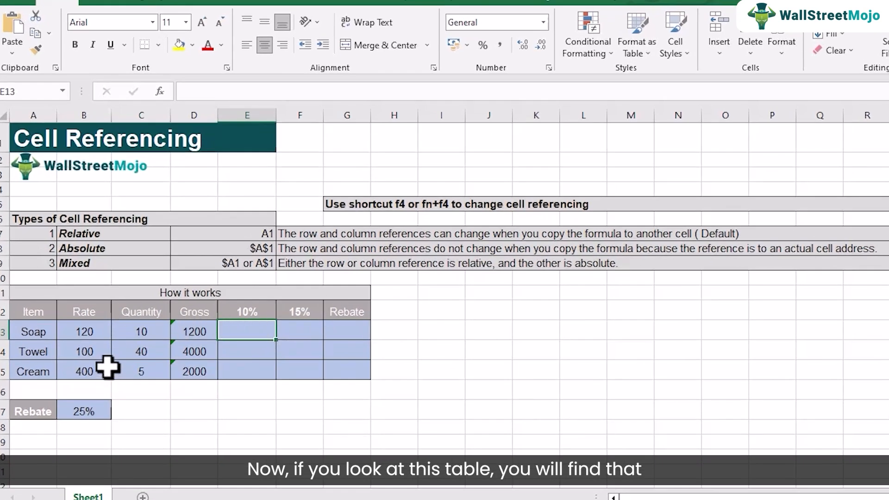
Examine the Gross formulas in the Cell Referencing table and the Rate and Quantity cells that feed the Soap row.
{"action": "left_click", "coordinate": [192, 331]}
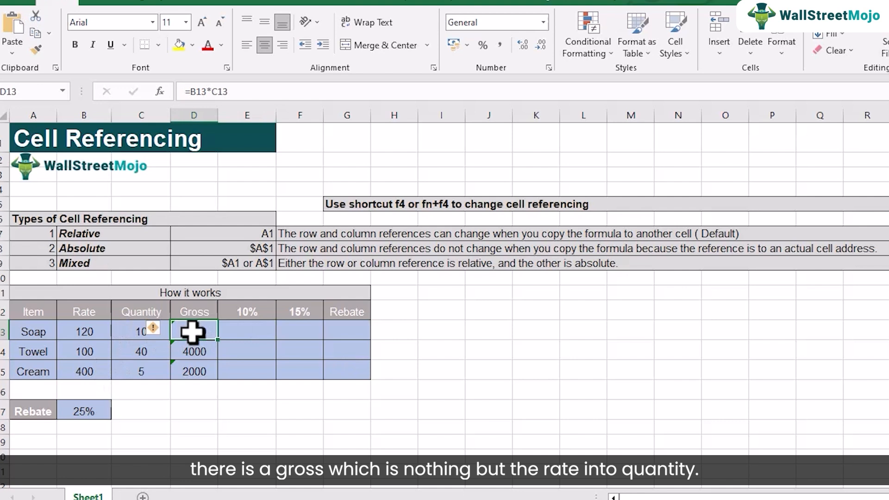
{"action": "left_click", "coordinate": [192, 349]}
{"action": "left_click", "coordinate": [94, 329]}
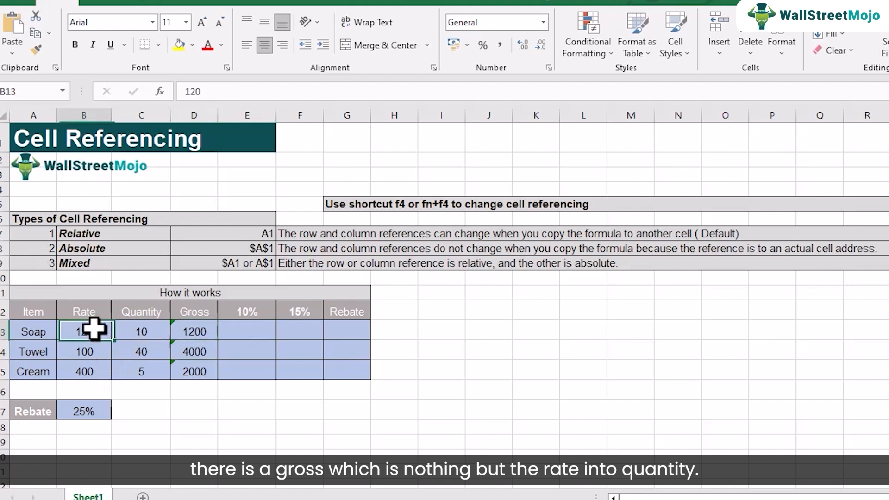
{"action": "left_click", "coordinate": [136, 330]}
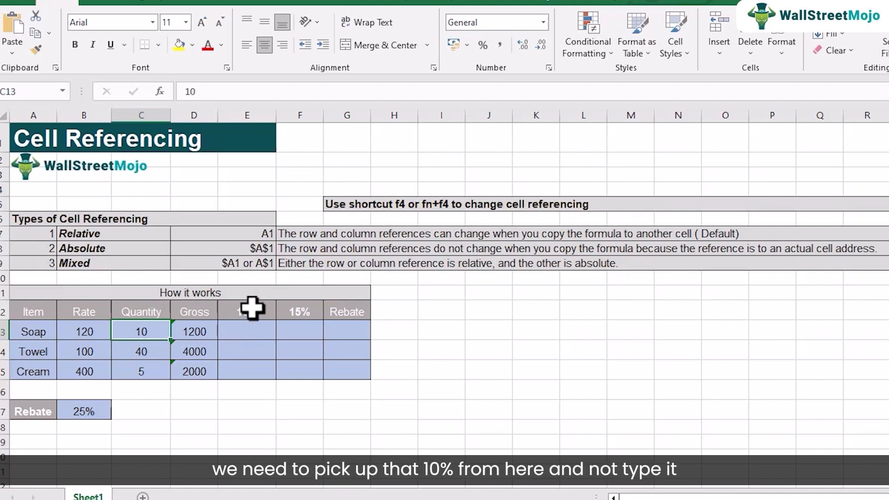
Enter =D13*E12 in cell E13 for the Soap row's 10% amount and fill the formula down to E15.
{"action": "left_click", "coordinate": [235, 330]}
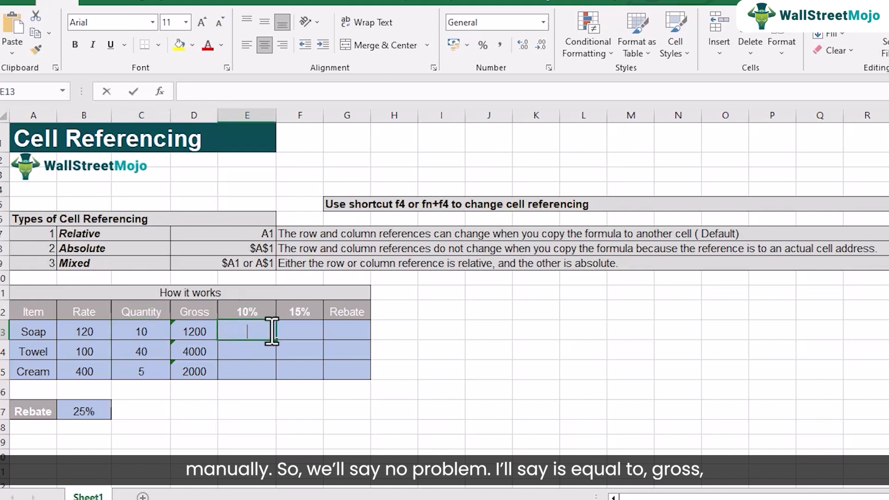
{"action": "type", "text": "=="}
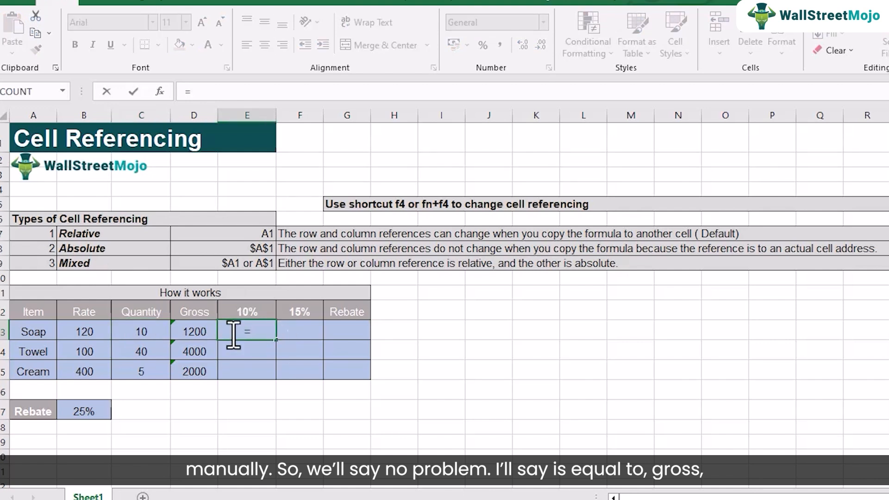
{"action": "left_click", "coordinate": [193, 330]}
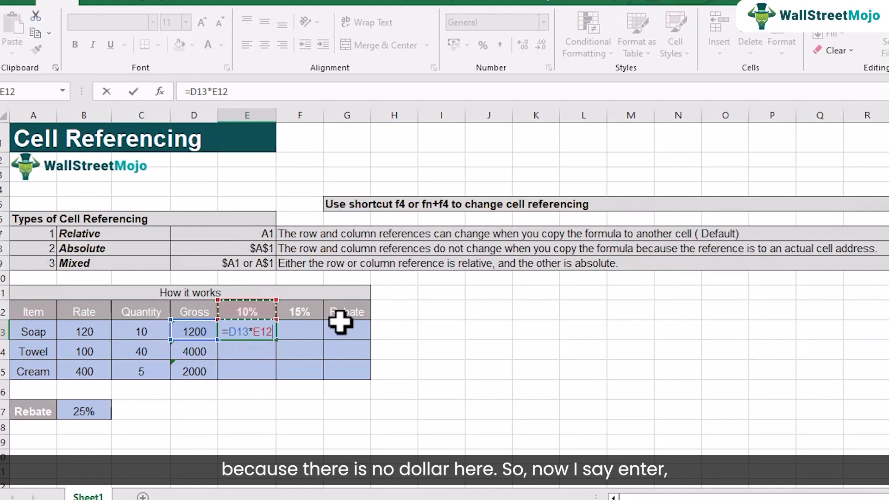
{"action": "key", "text": "Return"}
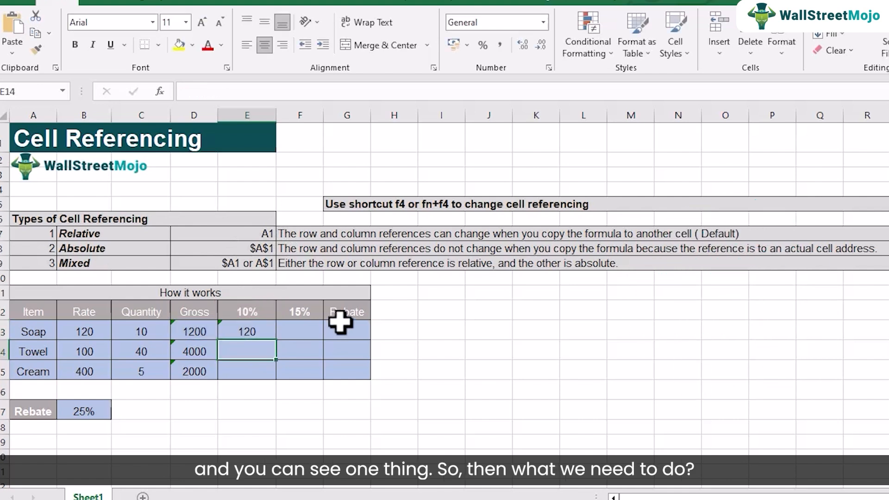
{"action": "left_click", "coordinate": [266, 334]}
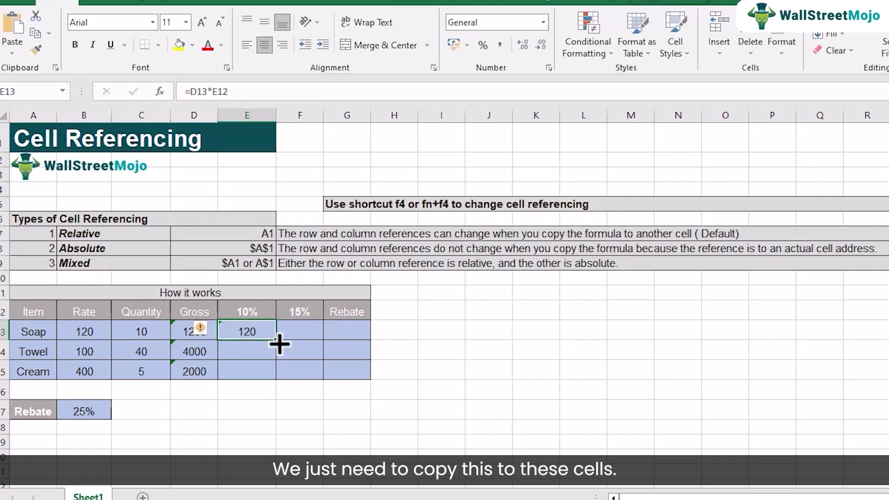
{"action": "left_click_drag", "start_coordinate": [280, 343], "coordinate": [282, 370]}
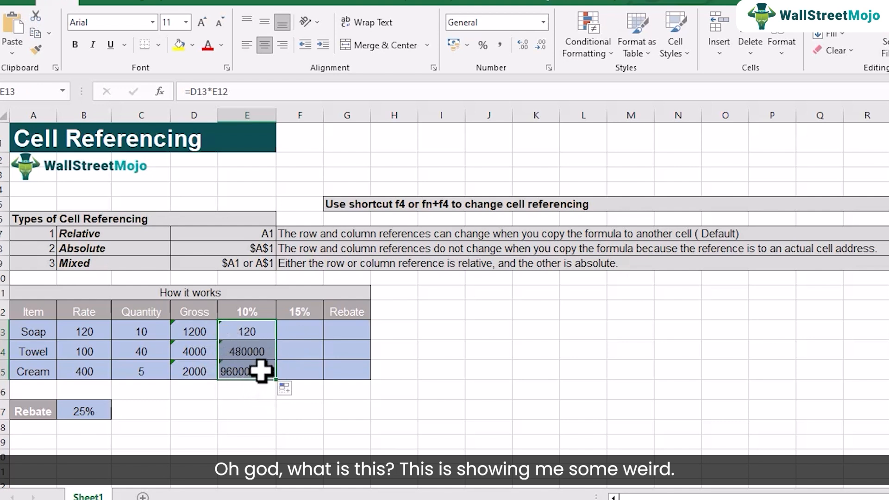
Inspect the formulas in E13:E15 to see how their relative references shift from row to row.
{"action": "double_click", "coordinate": [240, 334]}
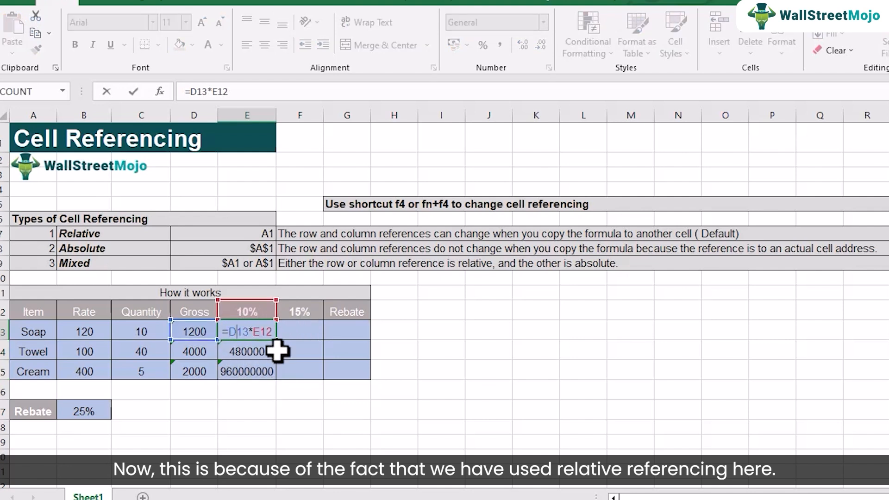
{"action": "key", "text": "Return"}
{"action": "double_click", "coordinate": [262, 351]}
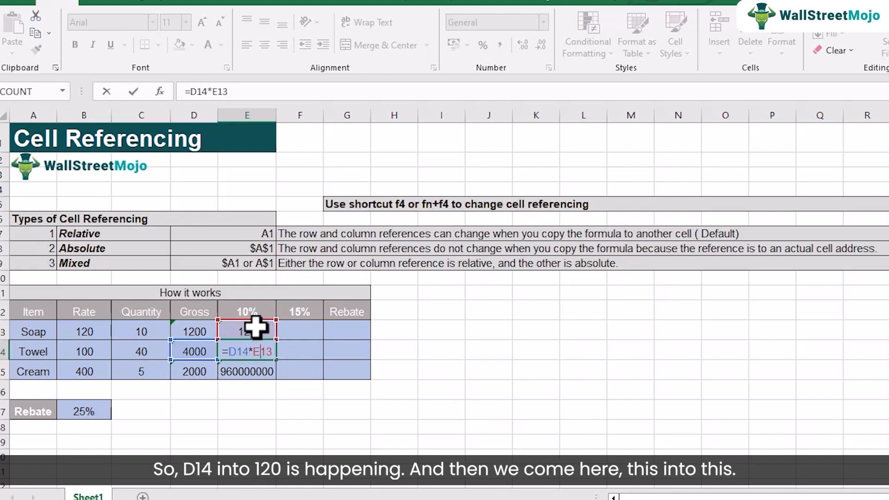
{"action": "key", "text": "Return"}
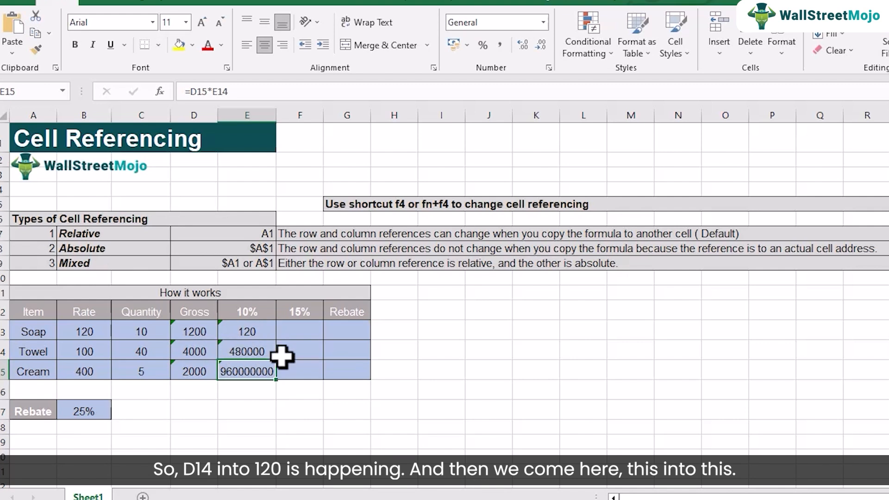
{"action": "double_click", "coordinate": [237, 370]}
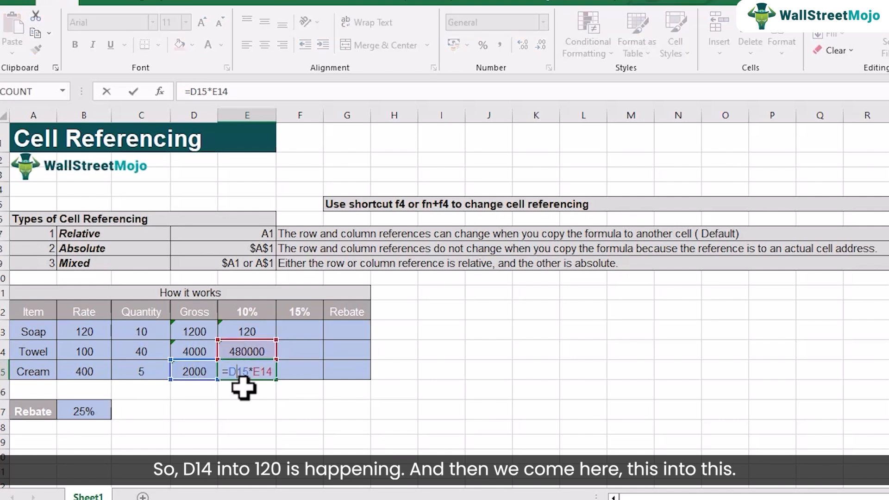
{"action": "key", "text": "Return"}
{"action": "left_click", "coordinate": [248, 336]}
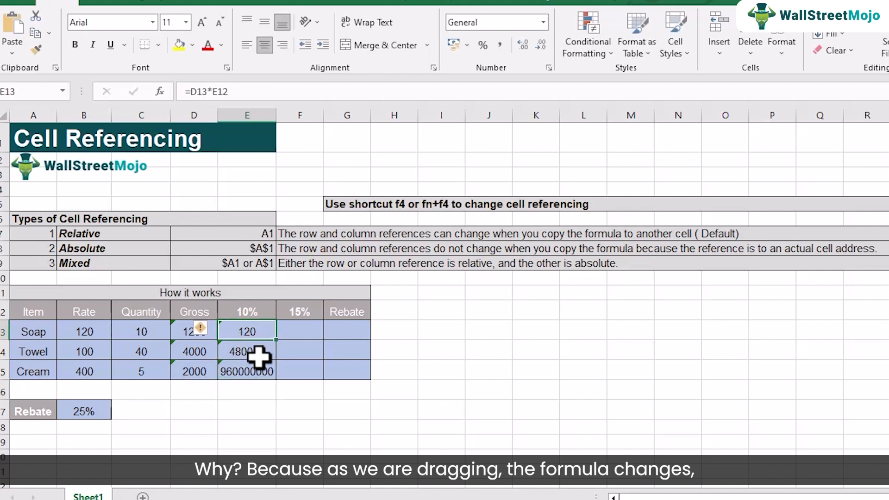
{"action": "double_click", "coordinate": [252, 353]}
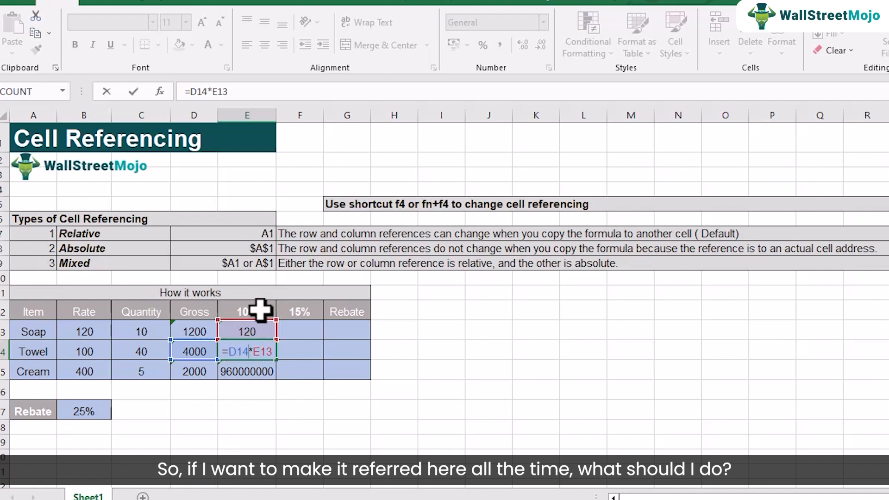
{"action": "key", "text": "Return"}
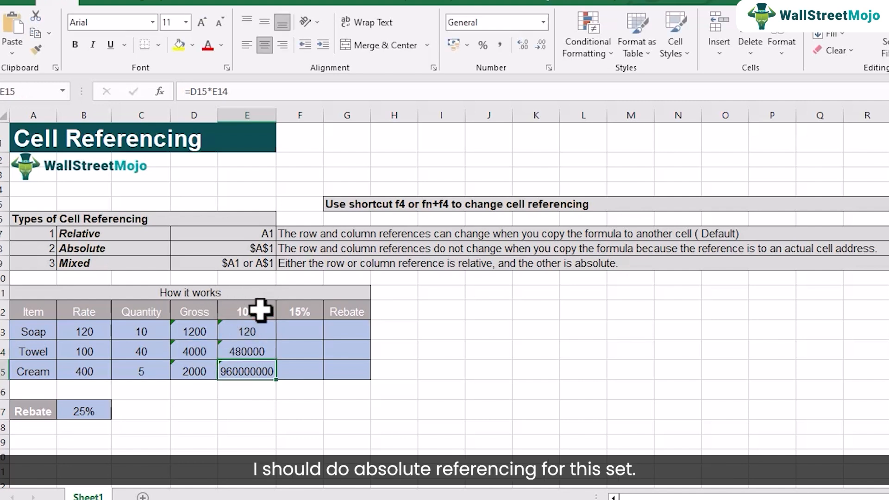
Make the 10% header reference absolute in cell E13 so that the formula reads =D13*$E$12.
{"action": "left_click", "coordinate": [253, 330]}
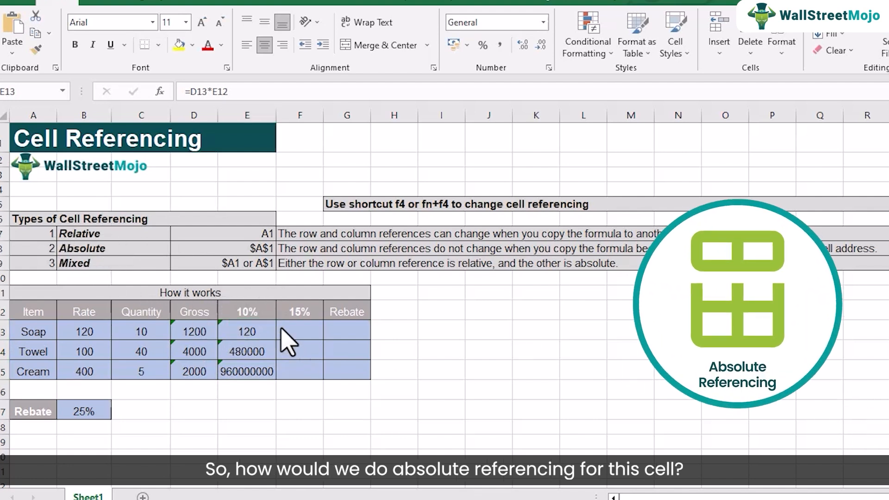
{"action": "double_click", "coordinate": [240, 331]}
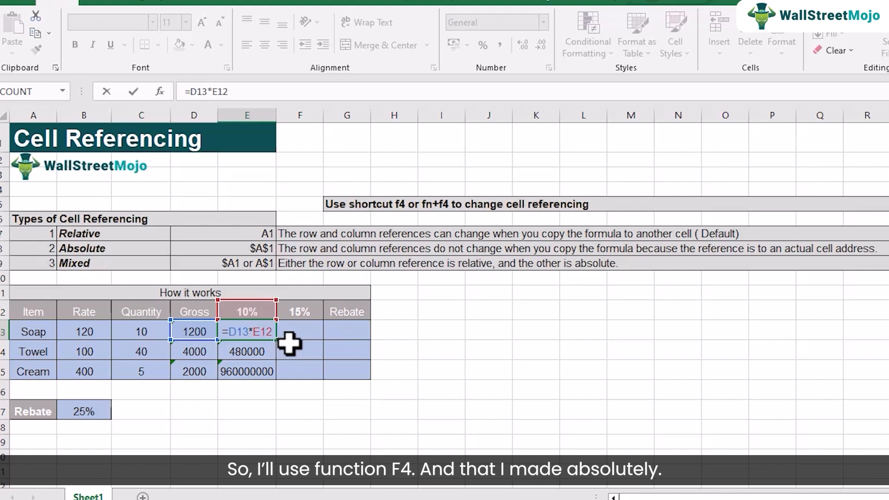
{"action": "key", "text": "F4"}
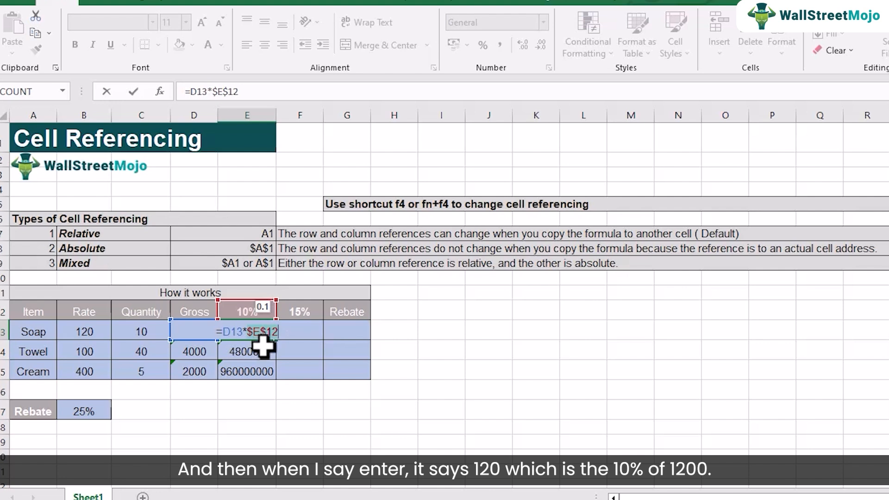
{"action": "key", "text": "Return"}
Check the Soap row's Gross cell and fill E13's absolute-reference formula down to E15.
{"action": "left_click", "coordinate": [262, 332]}
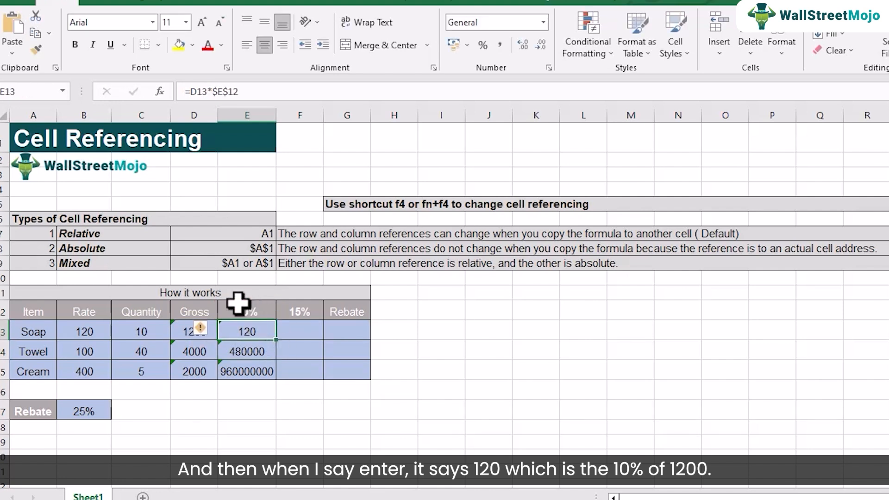
{"action": "left_click", "coordinate": [187, 336]}
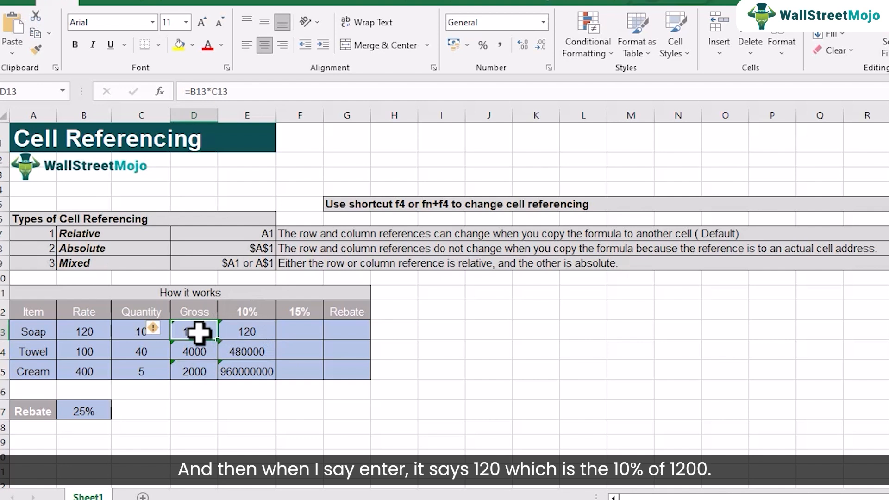
{"action": "left_click", "coordinate": [259, 338]}
{"action": "left_click_drag", "start_coordinate": [276, 341], "coordinate": [284, 379]}
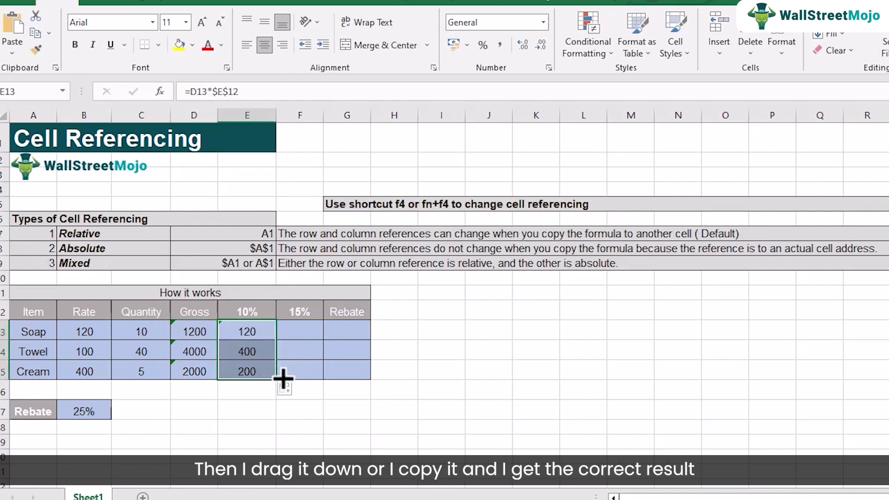
Examine the formulas in E13:E15 to compare how the relative Gross reference and the absolute $E$12 reference behave when copied down.
{"action": "left_click", "coordinate": [247, 352]}
{"action": "double_click", "coordinate": [247, 352]}
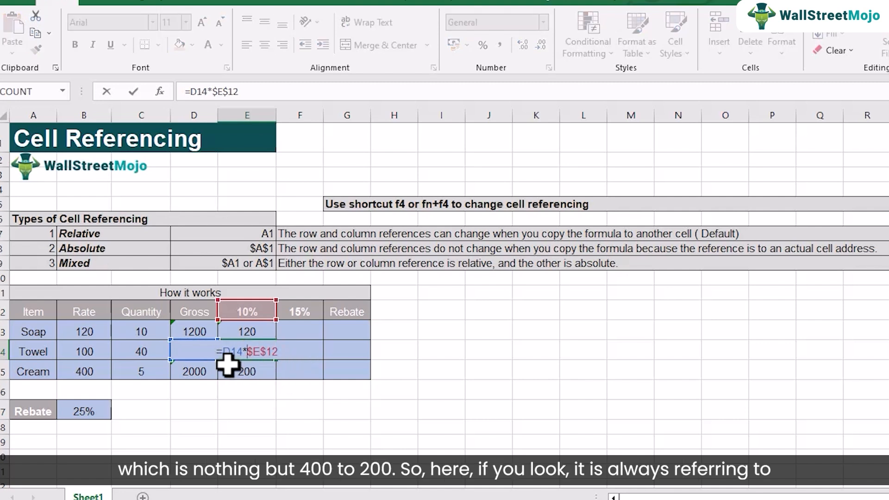
{"action": "left_click", "coordinate": [227, 351]}
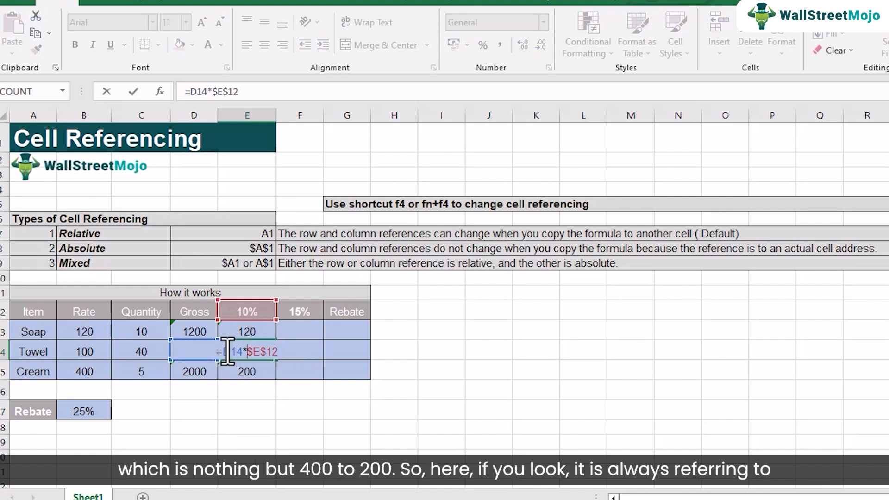
{"action": "key", "text": "Return"}
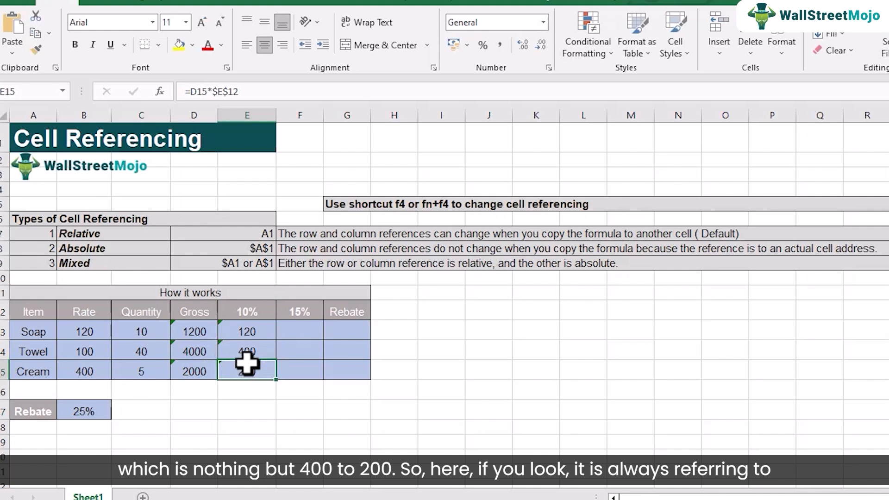
{"action": "double_click", "coordinate": [245, 353]}
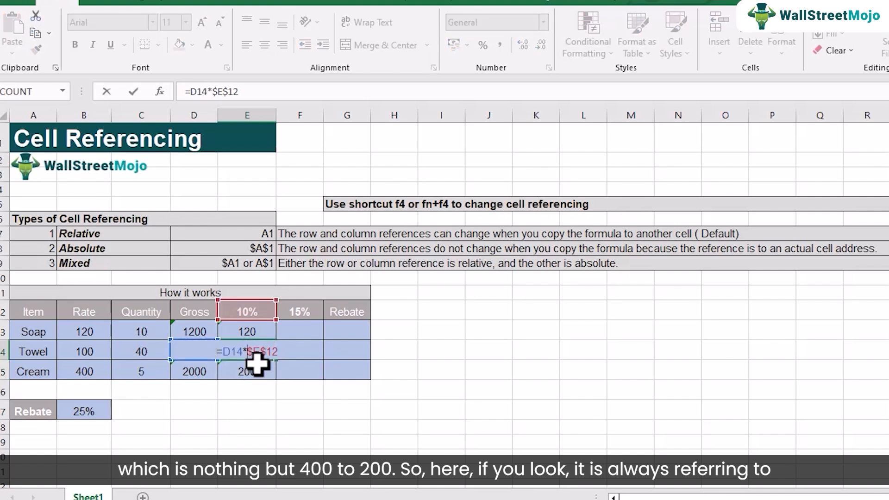
{"action": "key", "text": "Return"}
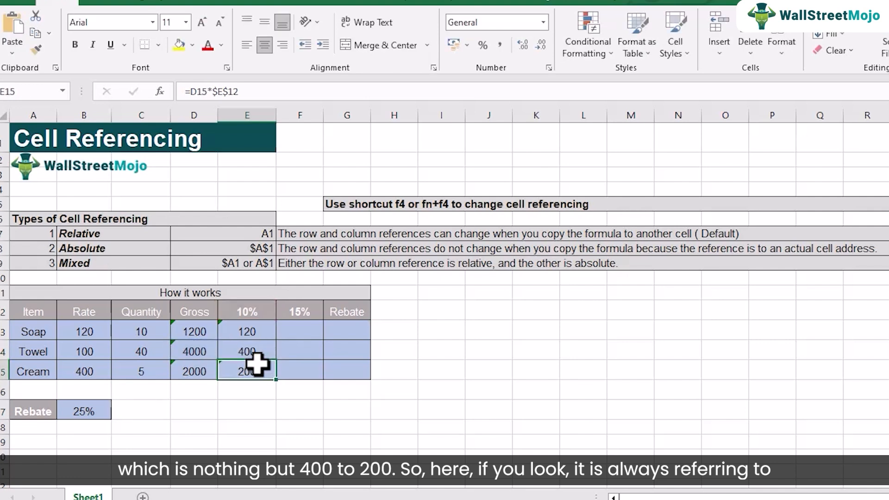
{"action": "double_click", "coordinate": [250, 368]}
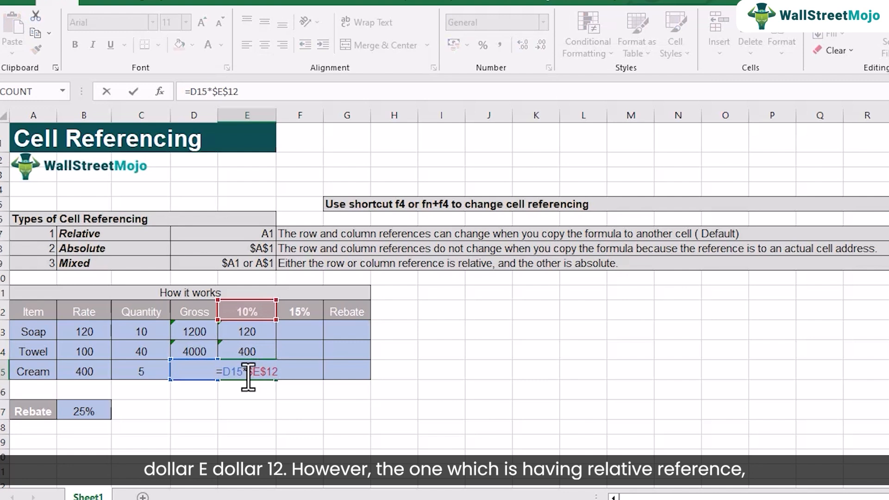
{"action": "key", "text": "Return"}
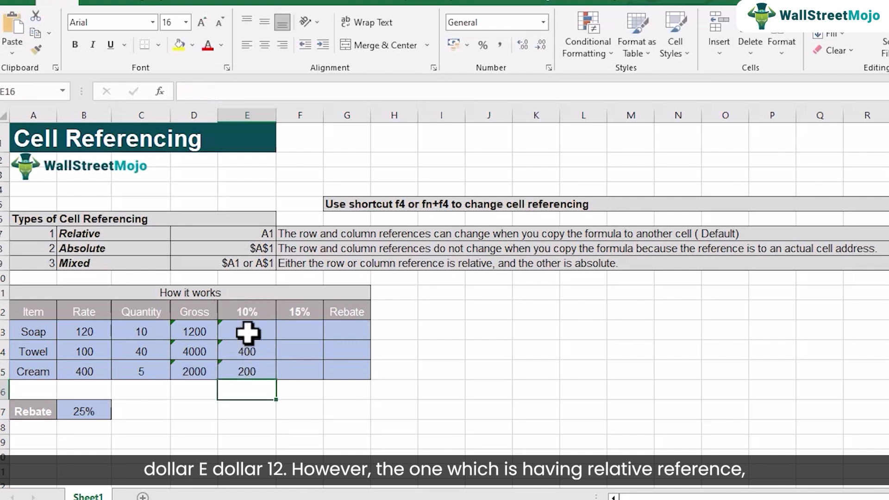
{"action": "double_click", "coordinate": [248, 332]}
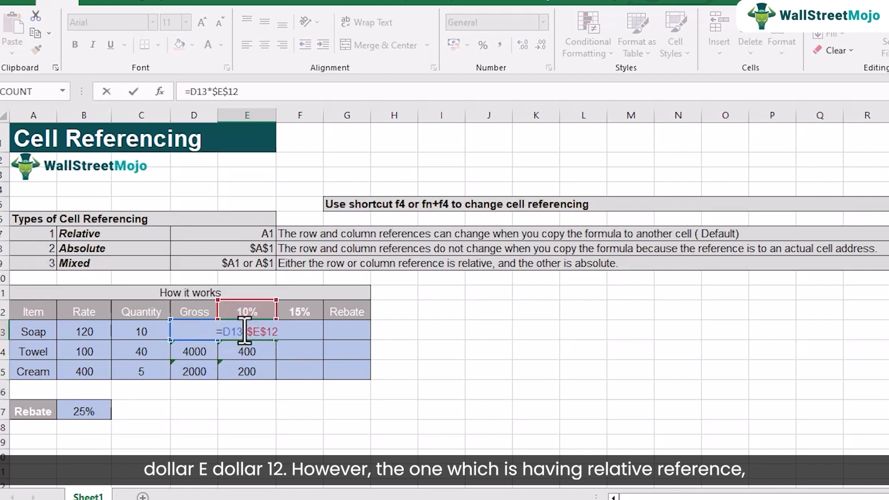
{"action": "key", "text": "Return"}
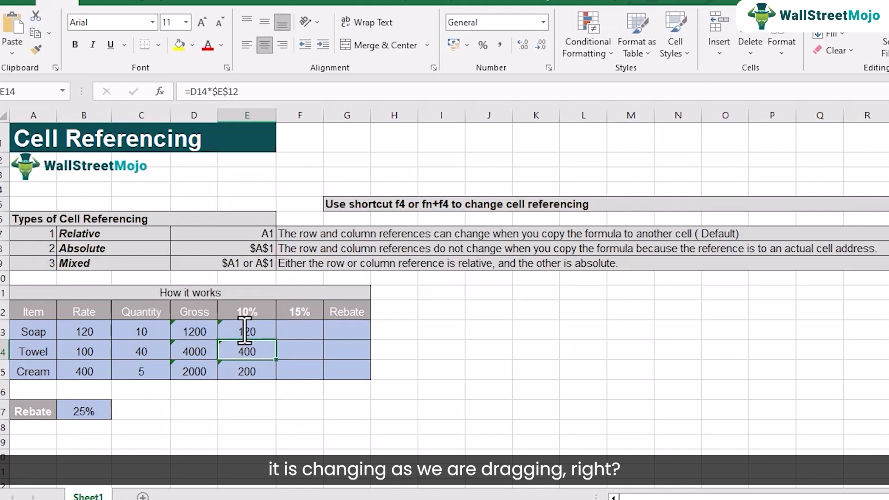
{"action": "double_click", "coordinate": [239, 348]}
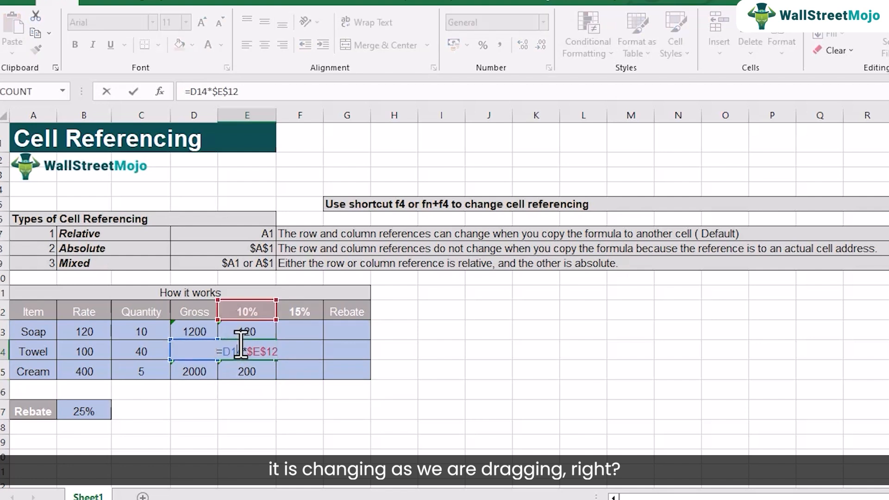
{"action": "key", "text": "Return"}
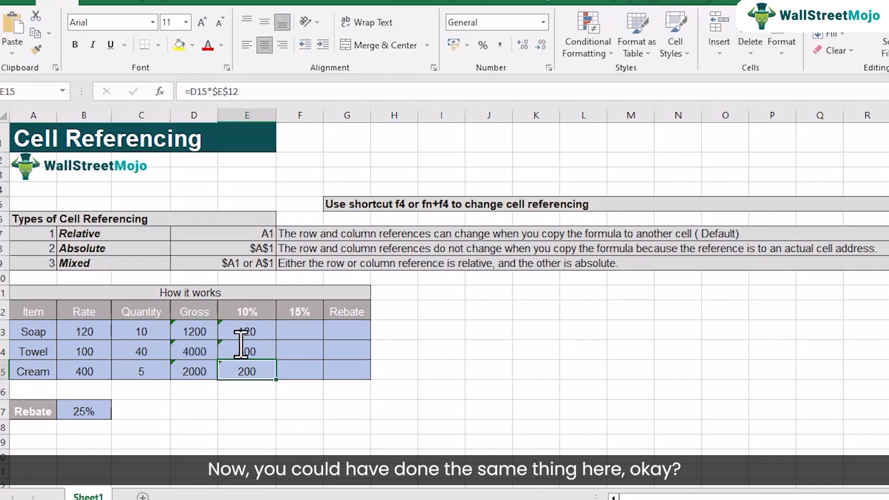
Enter =D13*$F$12 in cell F13 for the Soap row's 15% amount and fill the formula down to F15.
{"action": "left_click", "coordinate": [305, 333]}
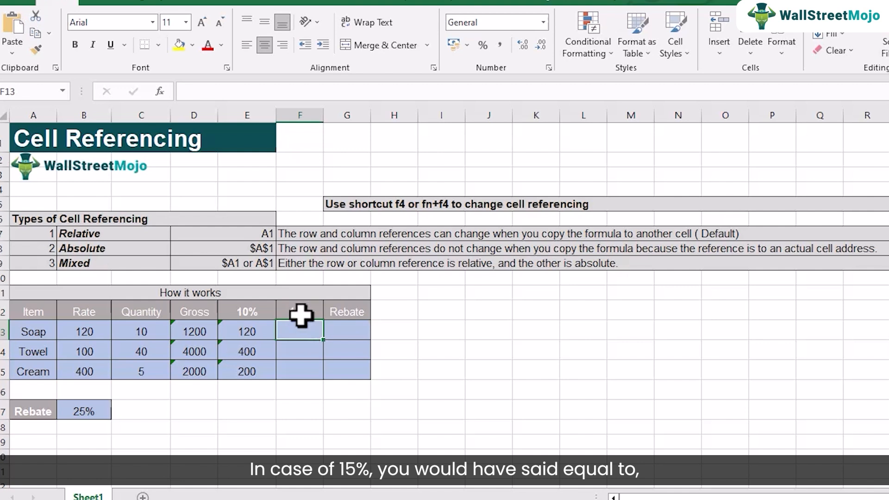
{"action": "type", "text": "="}
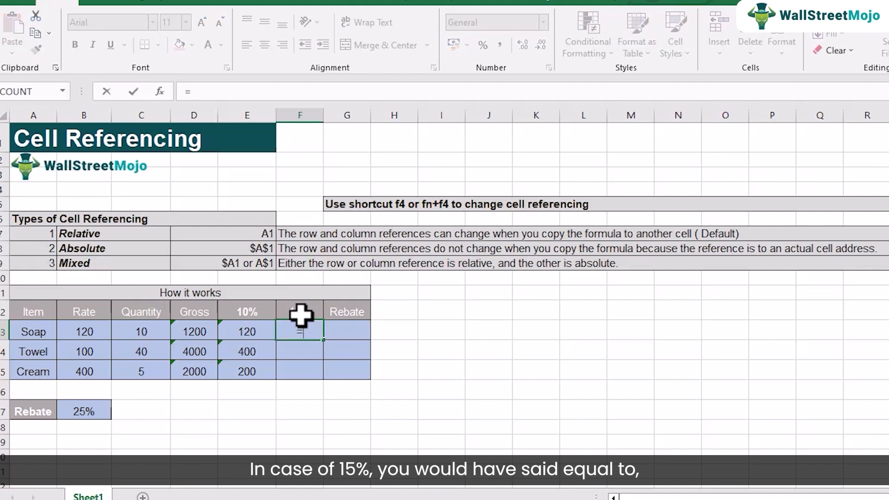
{"action": "left_click", "coordinate": [198, 331]}
{"action": "type", "text": "*"}
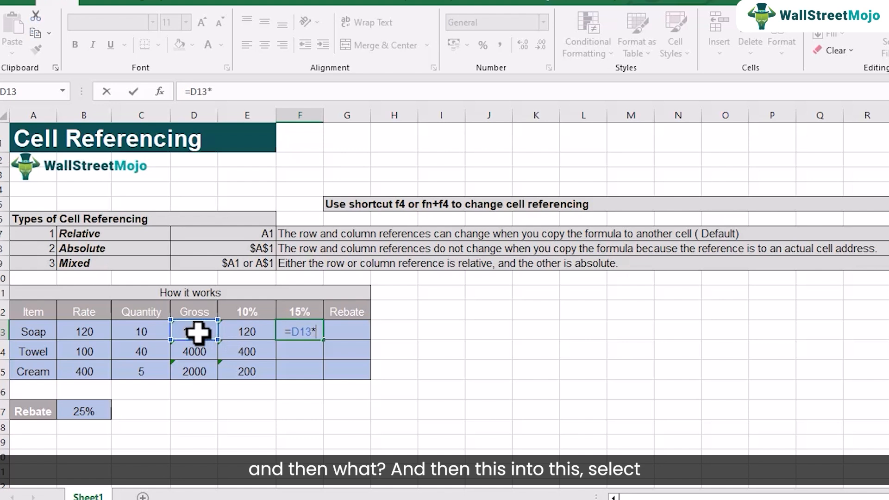
{"action": "left_click", "coordinate": [304, 306]}
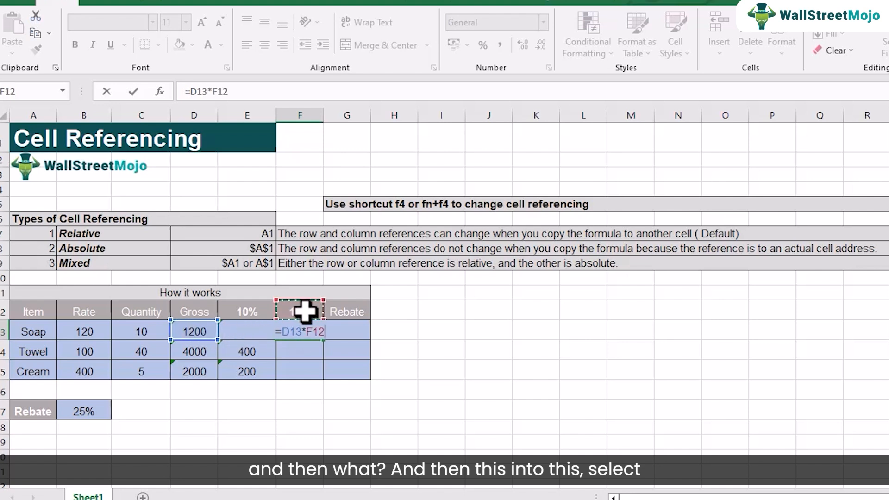
{"action": "left_click", "coordinate": [313, 332]}
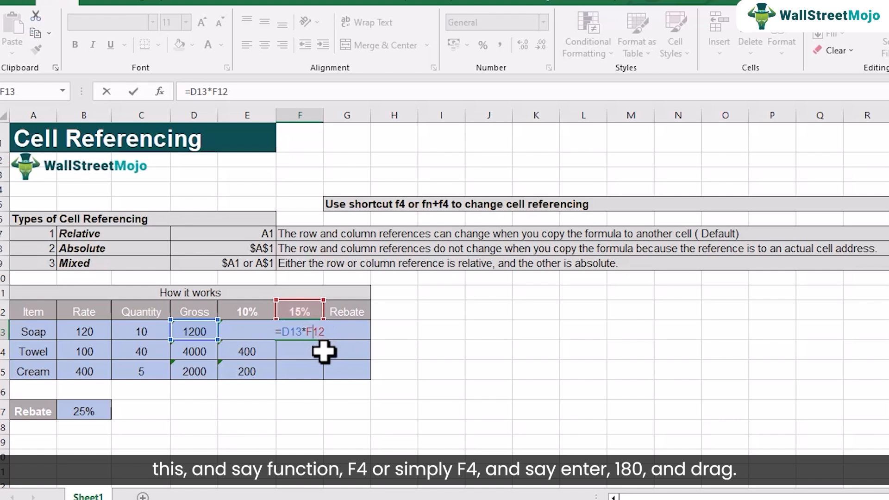
{"action": "key", "text": "F4"}
{"action": "key", "text": "Return"}
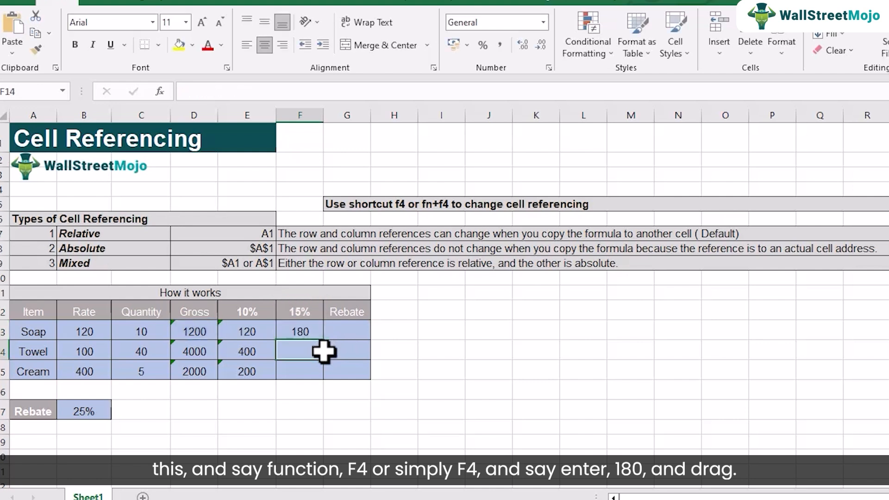
{"action": "left_click", "coordinate": [307, 331]}
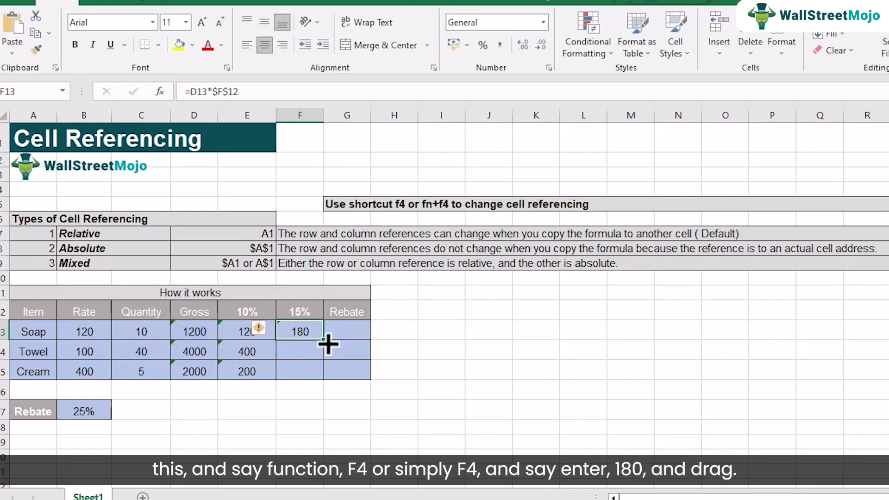
{"action": "left_click_drag", "start_coordinate": [324, 341], "coordinate": [330, 377]}
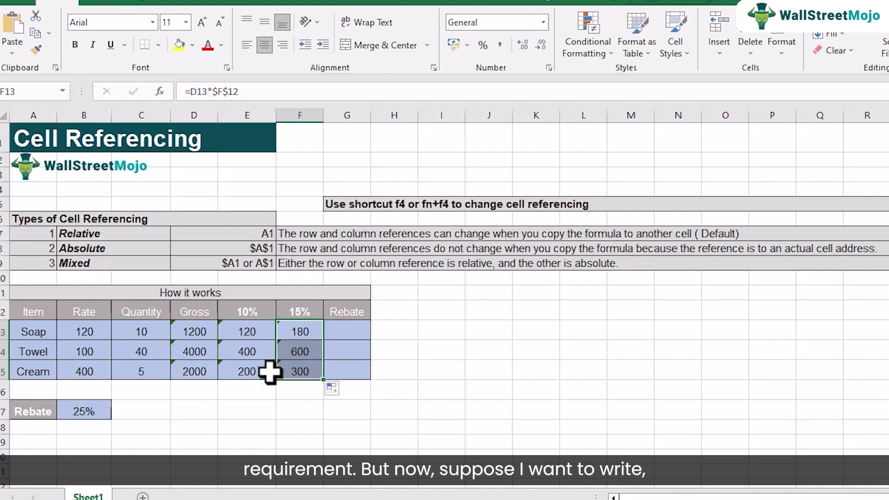
Check the formulas in E13 and F13, and clear the contents of F13:F15 and E14:E15, keeping only E13's formula.
{"action": "double_click", "coordinate": [252, 334]}
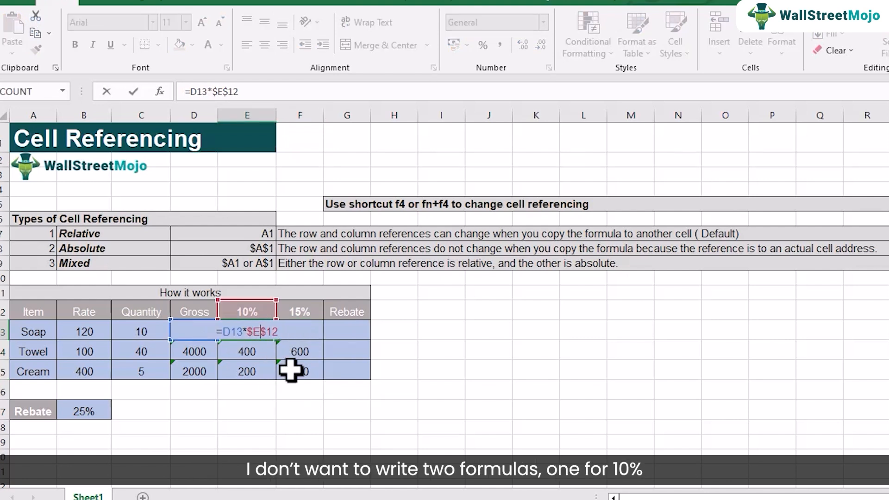
{"action": "key", "text": "Return"}
{"action": "left_click", "coordinate": [260, 336]}
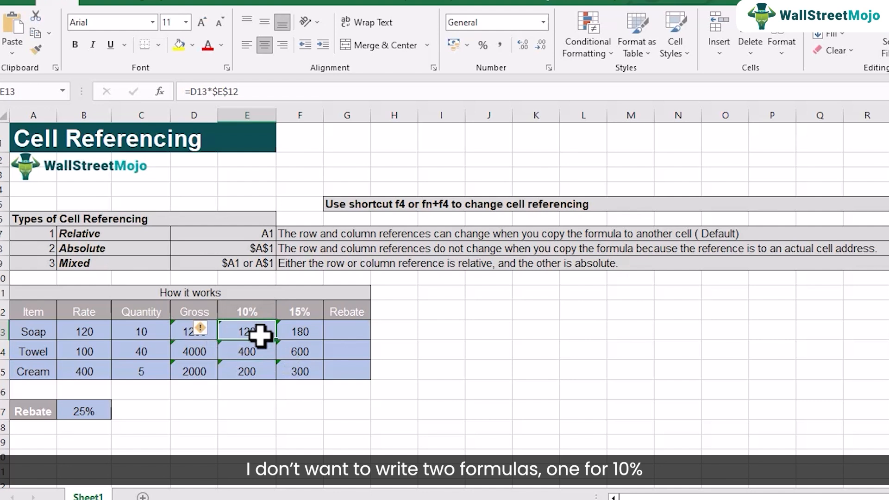
{"action": "left_click", "coordinate": [298, 331]}
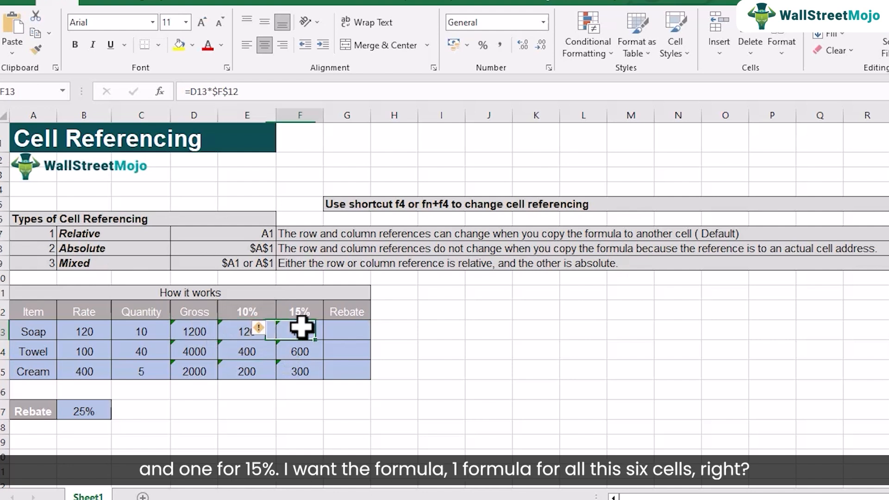
{"action": "left_click", "coordinate": [239, 331]}
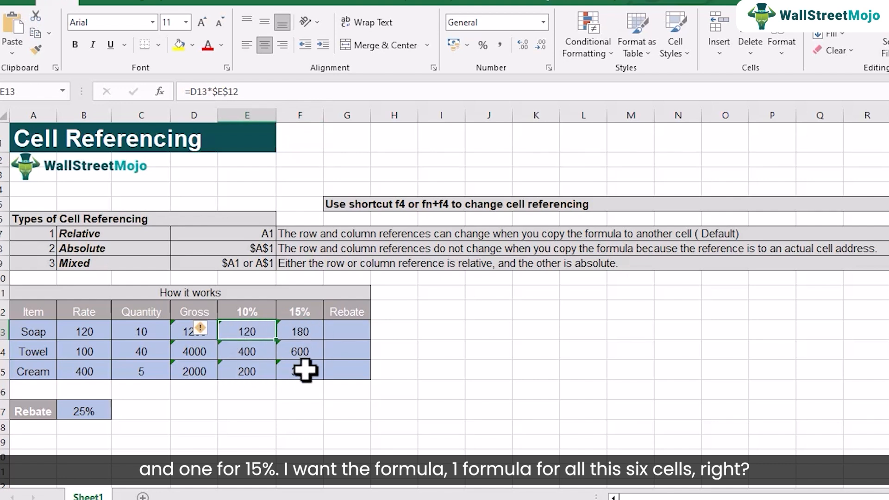
{"action": "left_click_drag", "start_coordinate": [296, 331], "coordinate": [291, 370]}
{"action": "key", "text": "Delete"}
{"action": "left_click_drag", "start_coordinate": [261, 345], "coordinate": [251, 362]}
{"action": "key", "text": "Delete"}
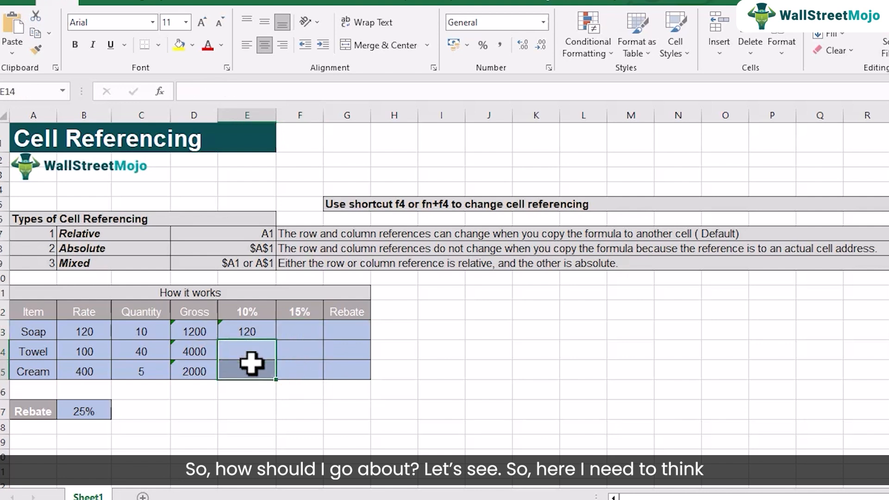
Remove and restore the dollar sign before E in cell E13, then fill its formula =D13*$E$12 across to F13.
{"action": "double_click", "coordinate": [253, 331]}
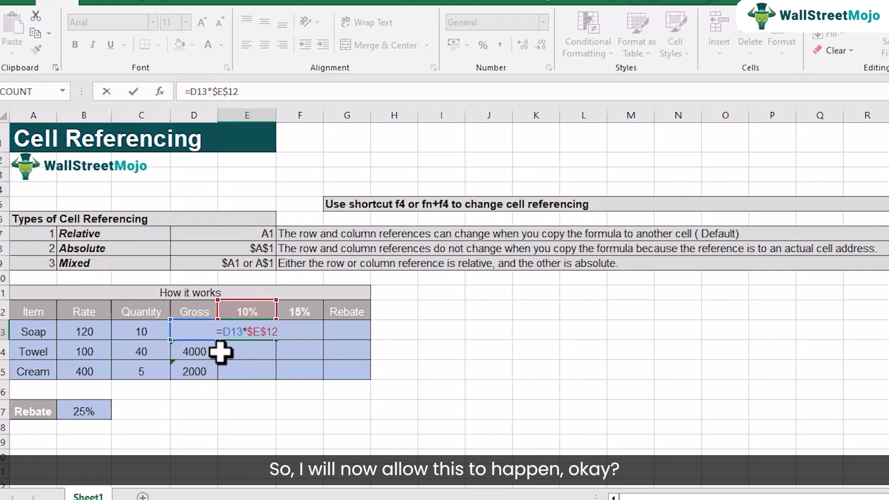
{"action": "key", "text": "BackSpace"}
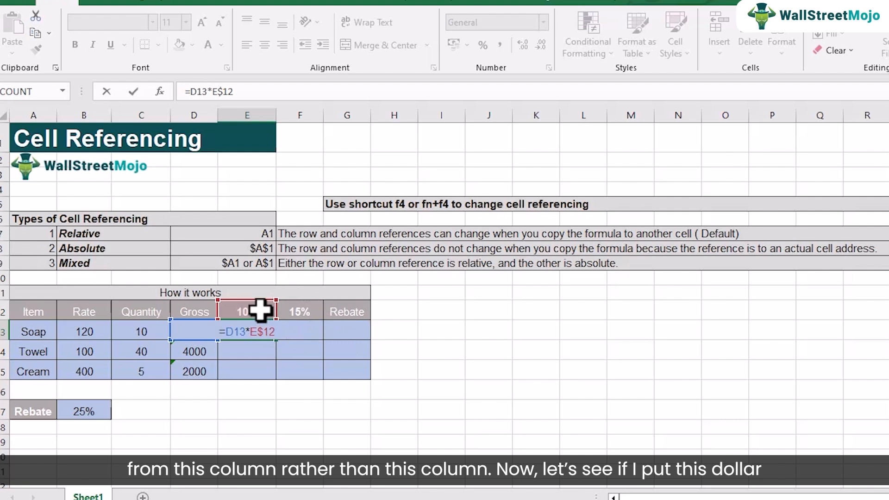
{"action": "type", "text": "$"}
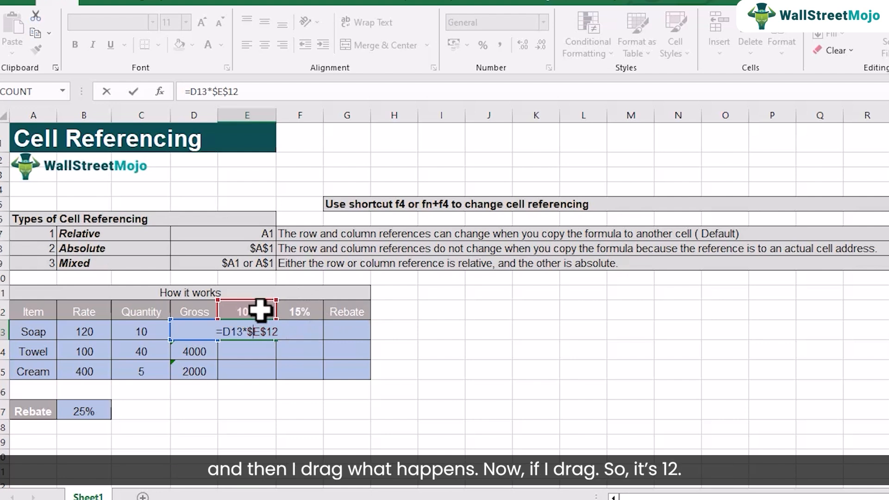
{"action": "key", "text": "Return"}
{"action": "left_click", "coordinate": [250, 331]}
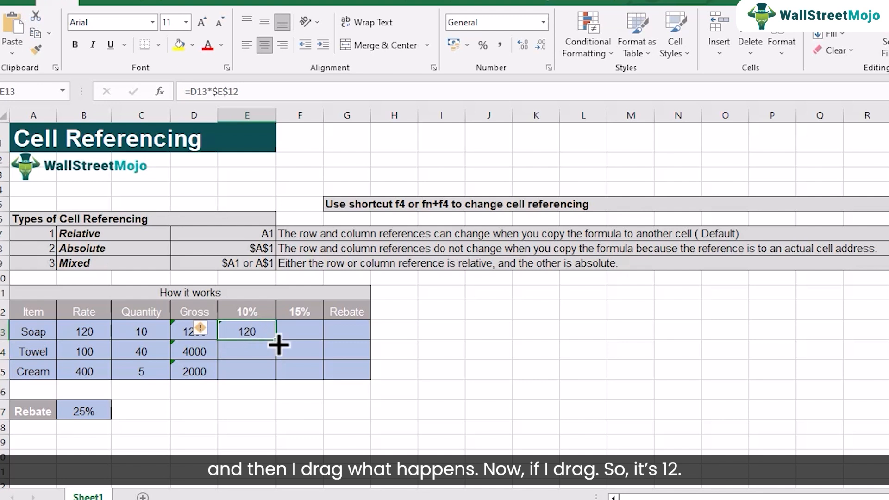
{"action": "left_click_drag", "start_coordinate": [281, 345], "coordinate": [315, 343]}
Compare the formulas in F13 and E13 to examine how the Gross reference shifts when copied across to the 15% column.
{"action": "double_click", "coordinate": [307, 332]}
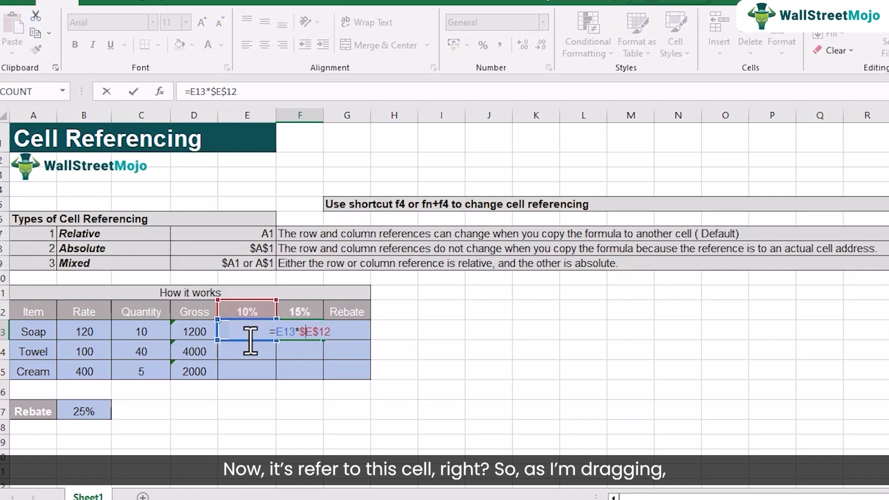
{"action": "key", "text": "Return"}
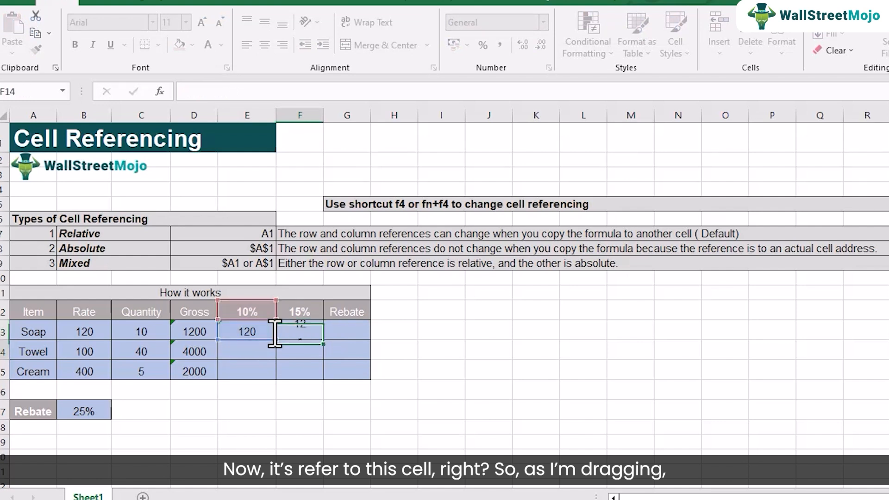
{"action": "left_click", "coordinate": [254, 331]}
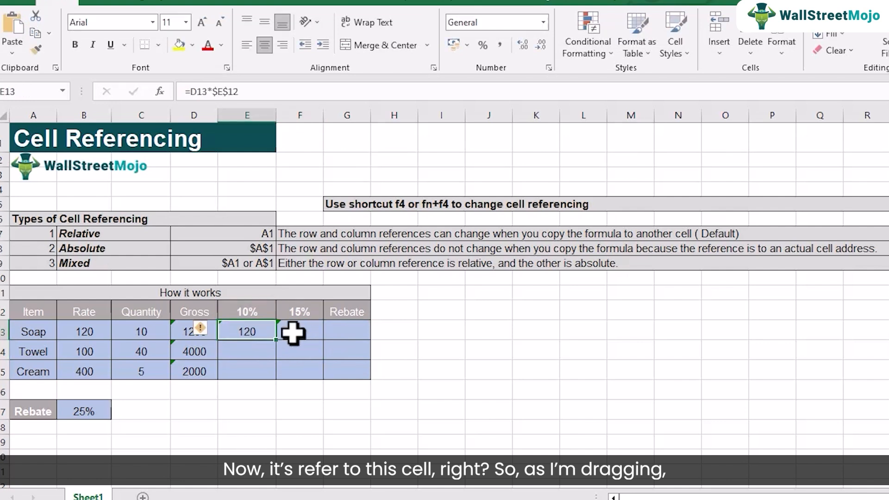
{"action": "double_click", "coordinate": [250, 333]}
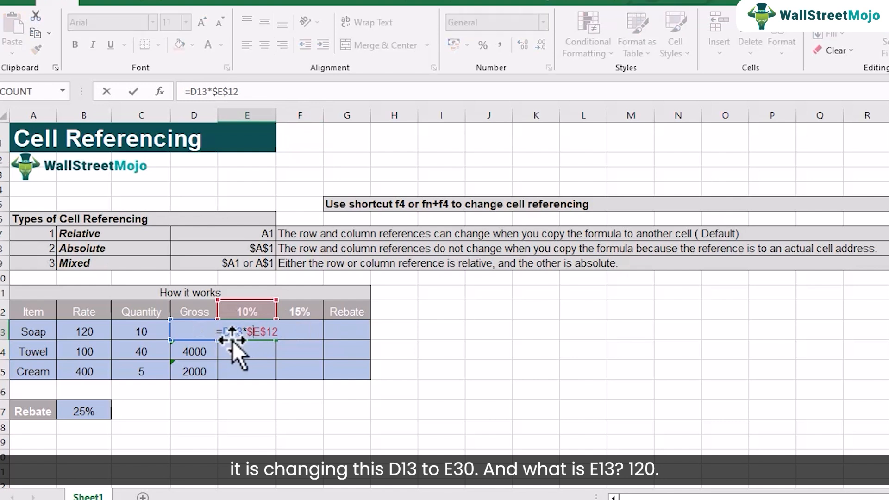
{"action": "key", "text": "Return"}
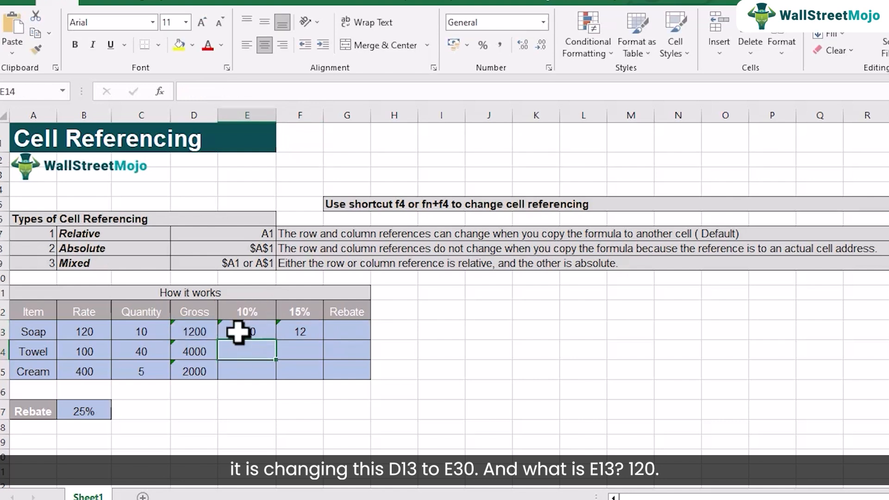
{"action": "double_click", "coordinate": [298, 333]}
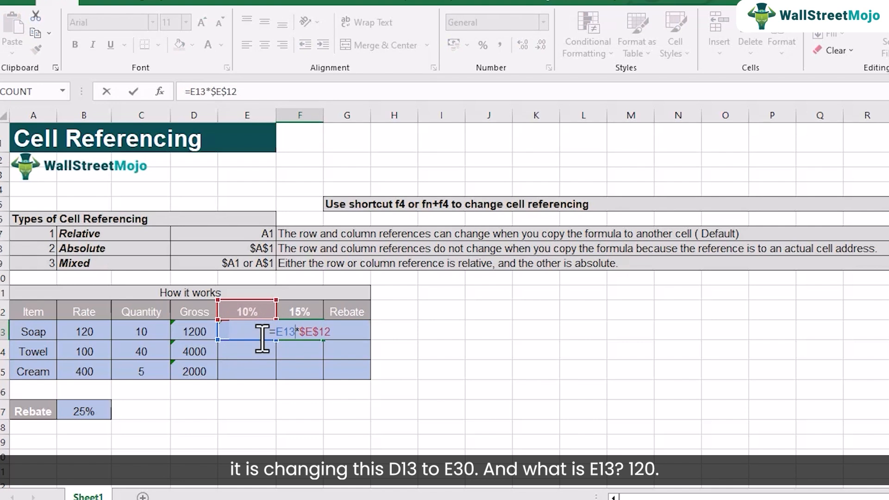
{"action": "key", "text": "Return"}
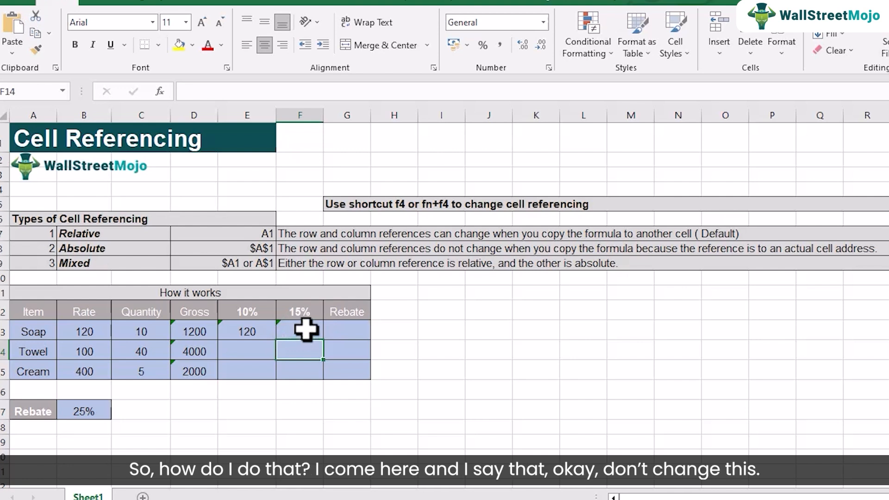
Change the formula in E13 to =$D13*E$12, cycling the D13 reference through its relative and absolute forms.
{"action": "double_click", "coordinate": [254, 332]}
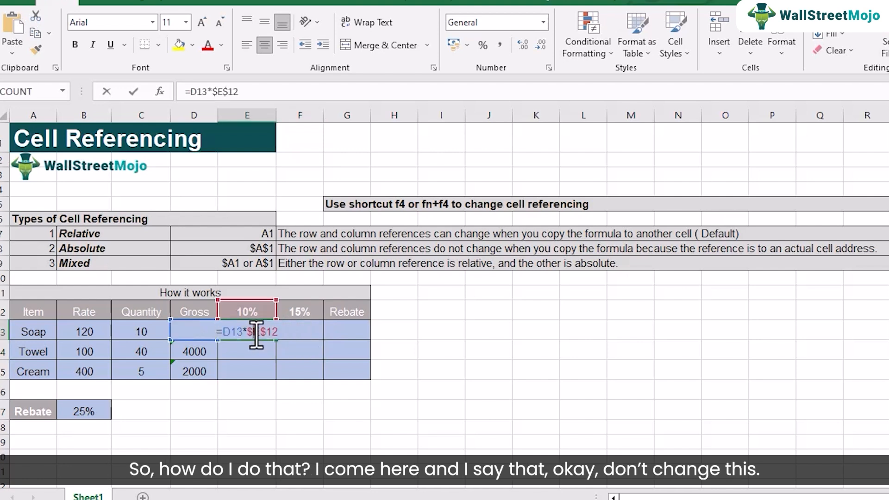
{"action": "left_click", "coordinate": [226, 333]}
{"action": "type", "text": "$"}
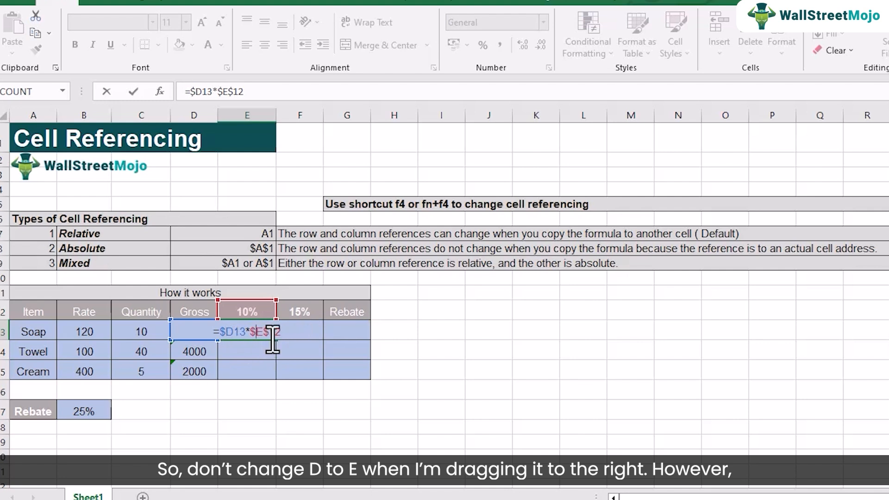
{"action": "key", "text": "BackSpace"}
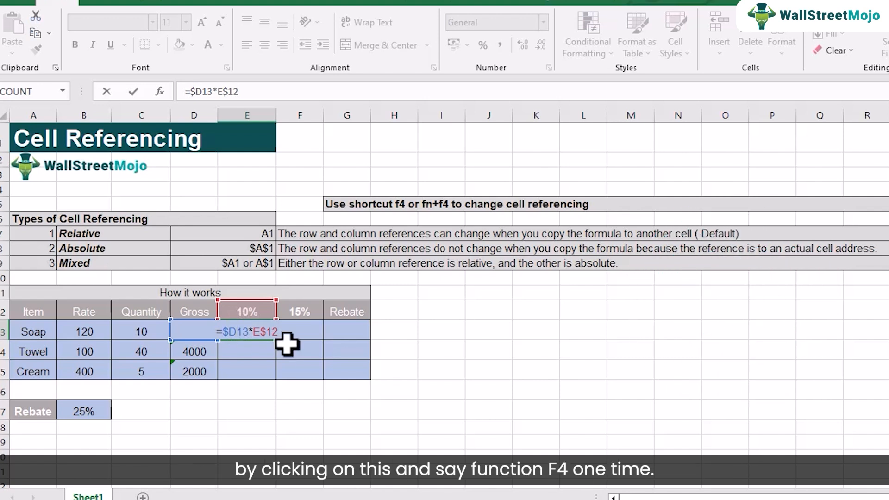
{"action": "key", "text": "F4"}
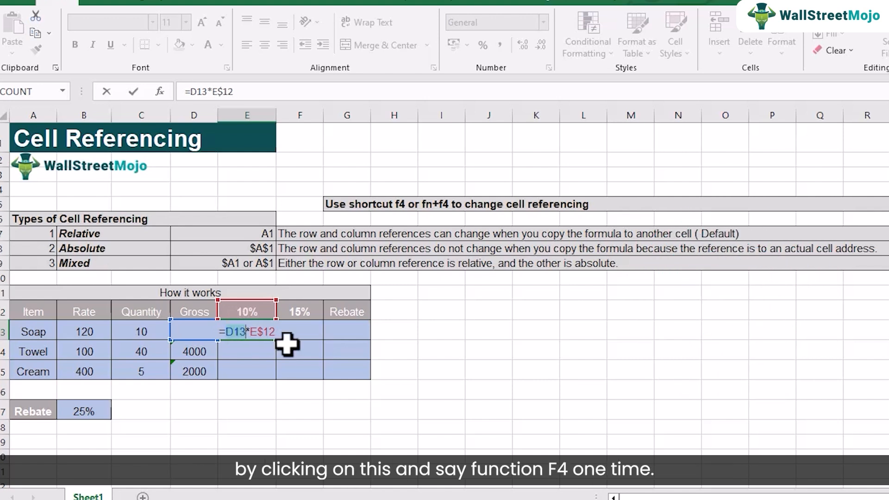
{"action": "key", "text": "F4"}
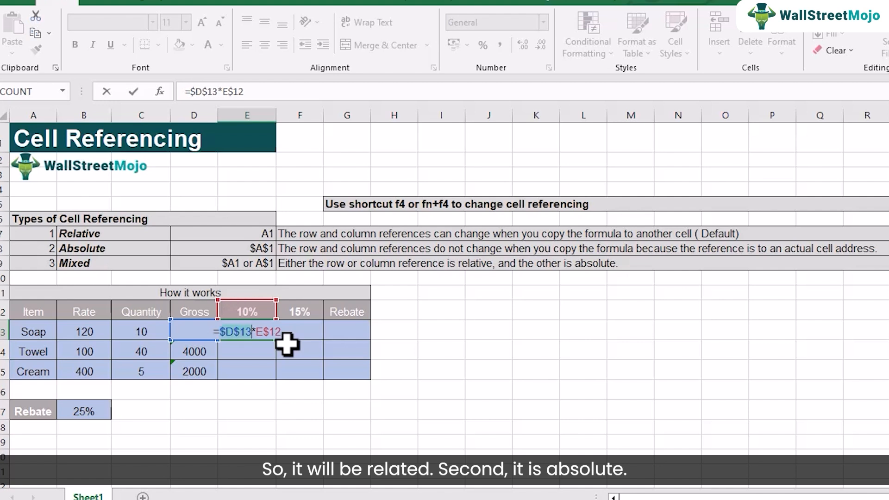
{"action": "key", "text": "F4"}
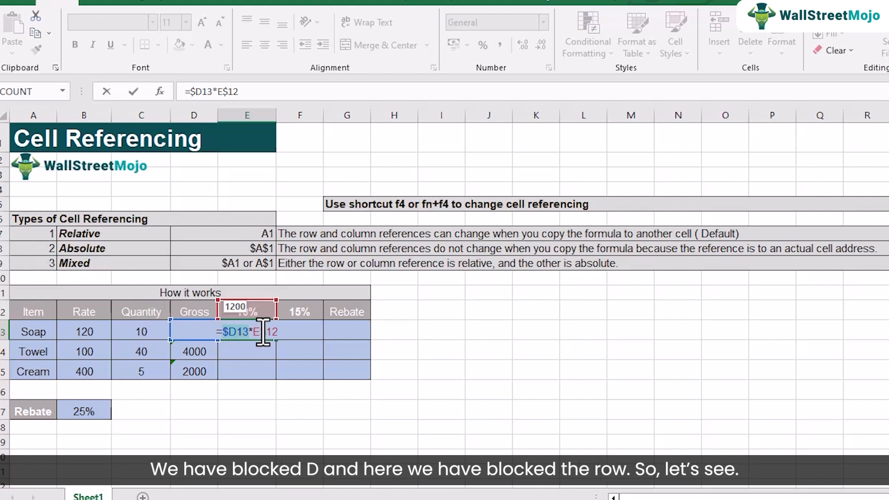
{"action": "key", "text": "Return"}
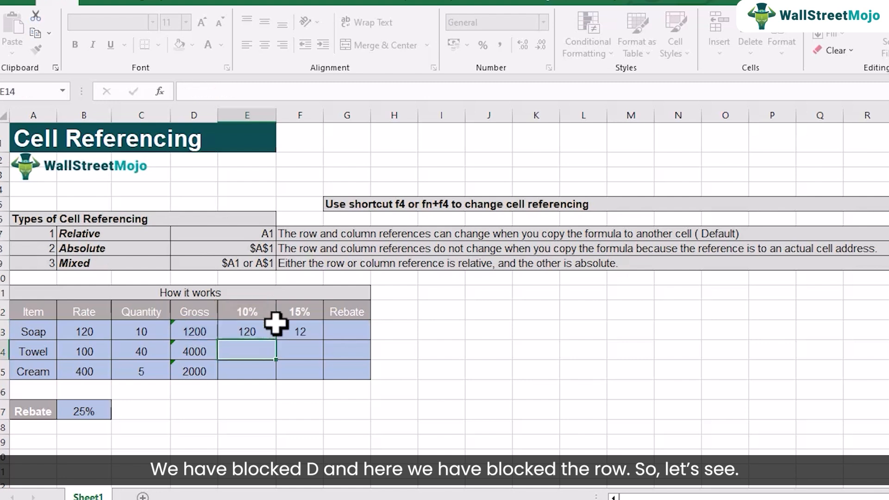
Fill E13's formula across to F13 and down through row 15, covering E13:F15.
{"action": "left_click", "coordinate": [272, 331]}
{"action": "left_click_drag", "start_coordinate": [276, 340], "coordinate": [304, 342]}
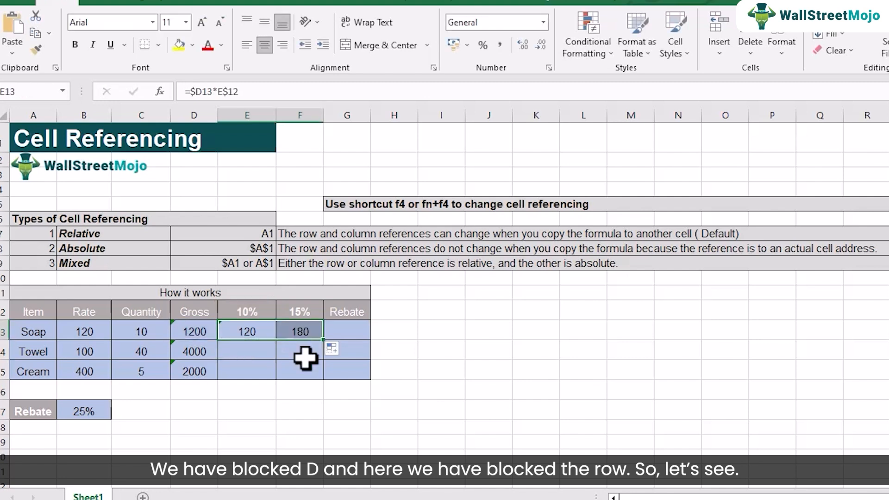
{"action": "left_click", "coordinate": [306, 332]}
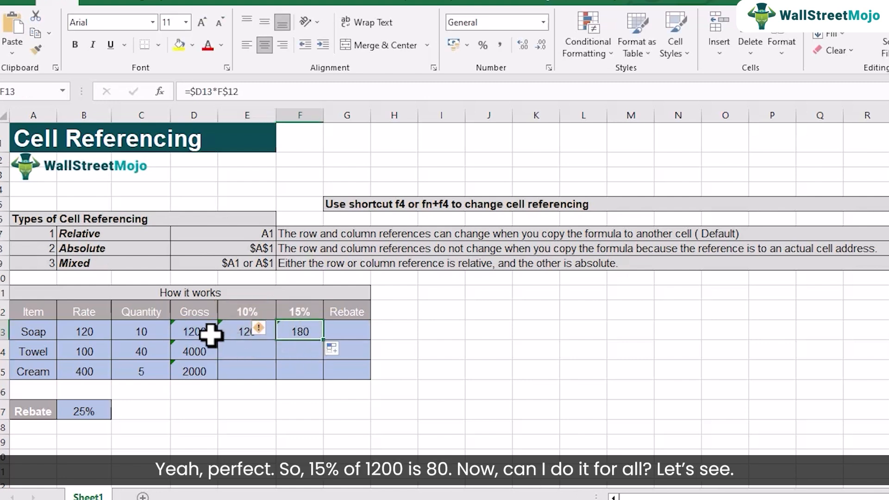
{"action": "left_click", "coordinate": [252, 330]}
{"action": "mouse_move", "coordinate": [252, 330]}
{"action": "left_mouse_down"}
{"action": "mouse_move", "coordinate": [291, 324]}
{"action": "mouse_move", "coordinate": [316, 377]}
{"action": "left_mouse_up"}
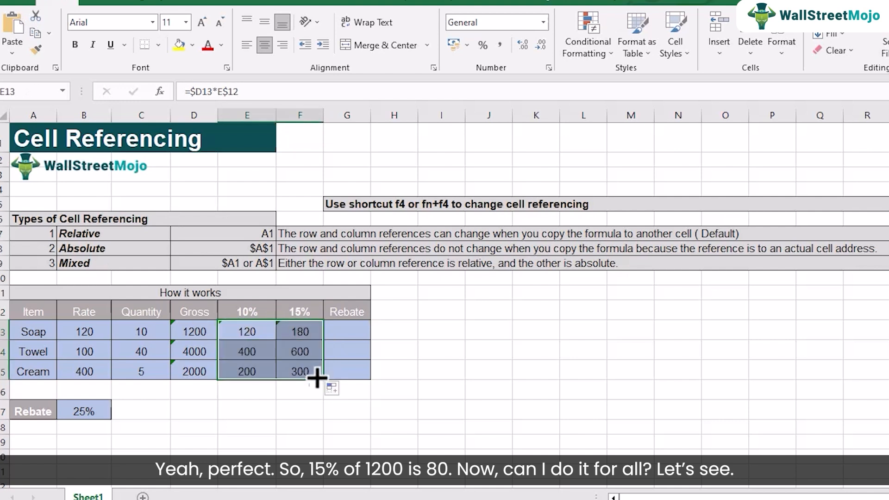
Examine the cell references in the formulas of F14, E14 and E13 without changing them.
{"action": "double_click", "coordinate": [300, 352]}
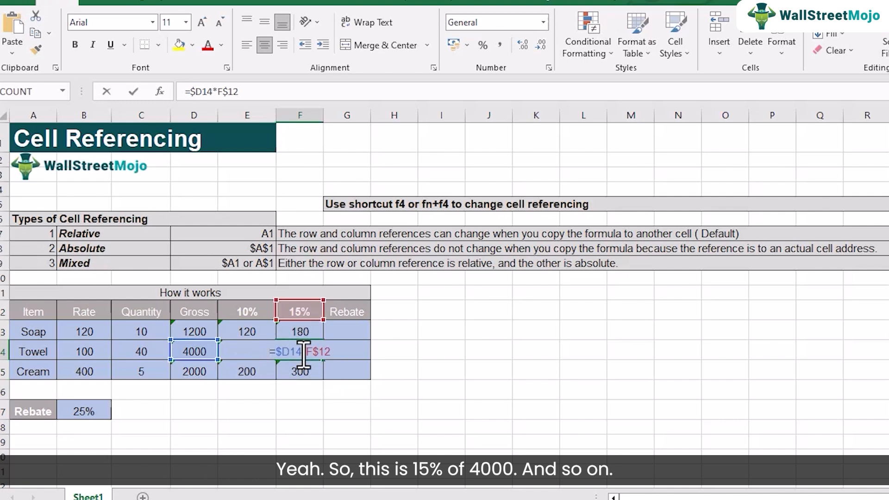
{"action": "key", "text": "Return"}
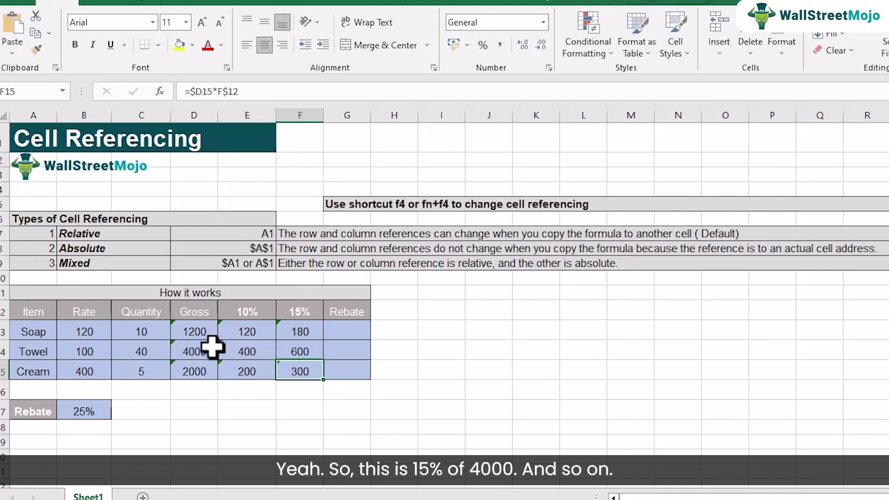
{"action": "double_click", "coordinate": [231, 349]}
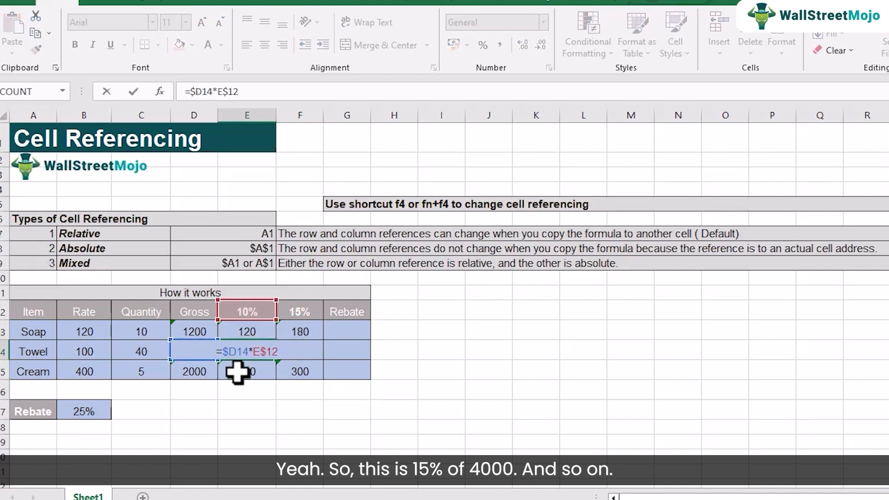
{"action": "key", "text": "Return"}
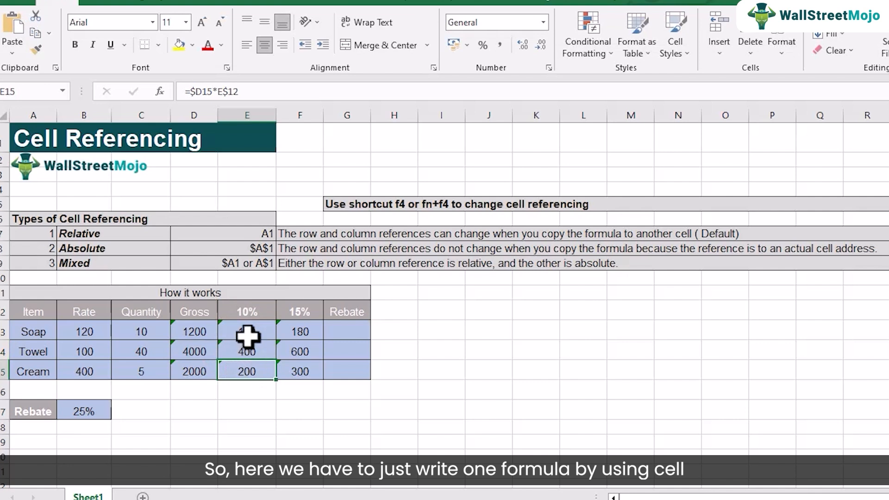
{"action": "double_click", "coordinate": [249, 332]}
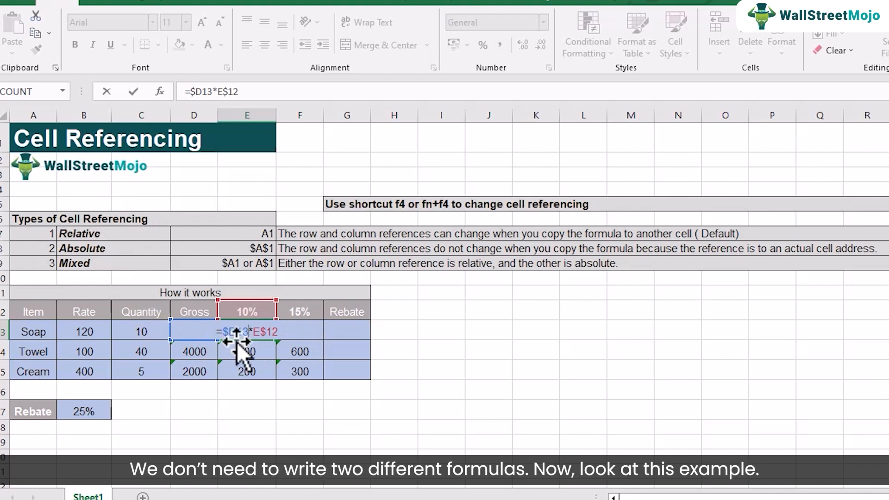
{"action": "left_click", "coordinate": [249, 337]}
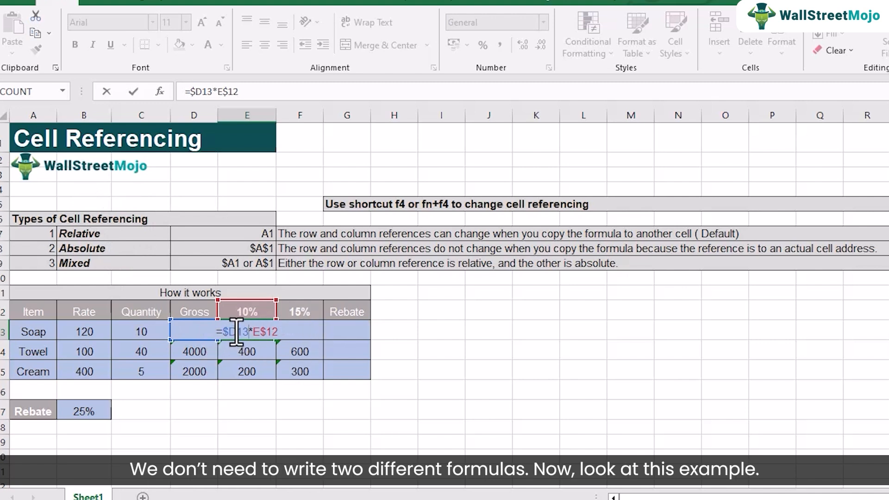
{"action": "key", "text": "Return"}
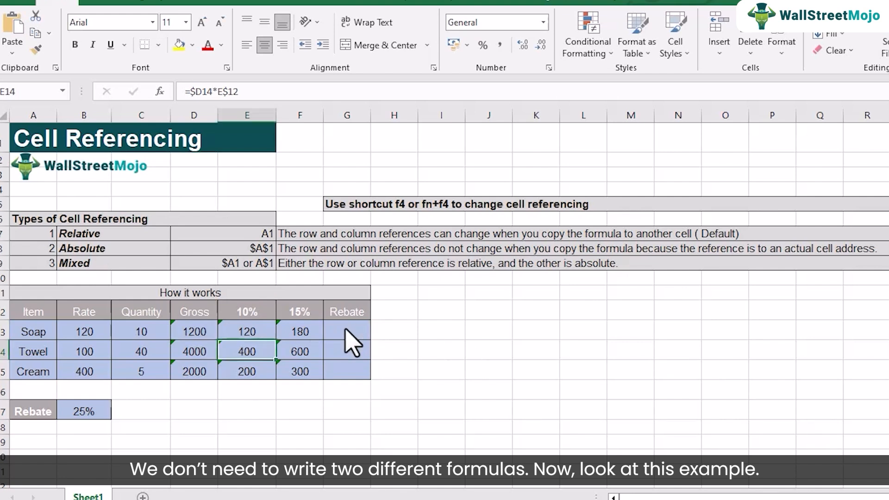
{"action": "key", "text": "F2"}
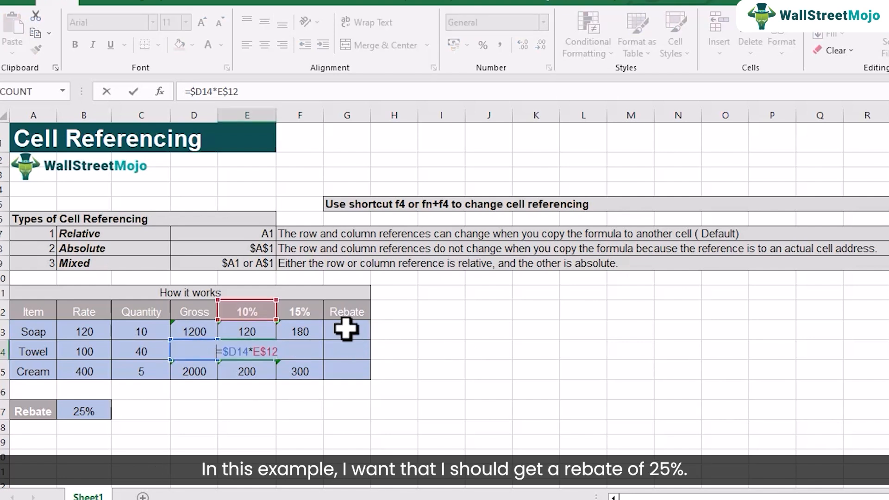
{"action": "key", "text": "Return"}
Enter =D13*$B$17 in cell G13 to calculate the Soap row's rebate with an absolute reference to the rebate rate.
{"action": "left_click", "coordinate": [347, 332]}
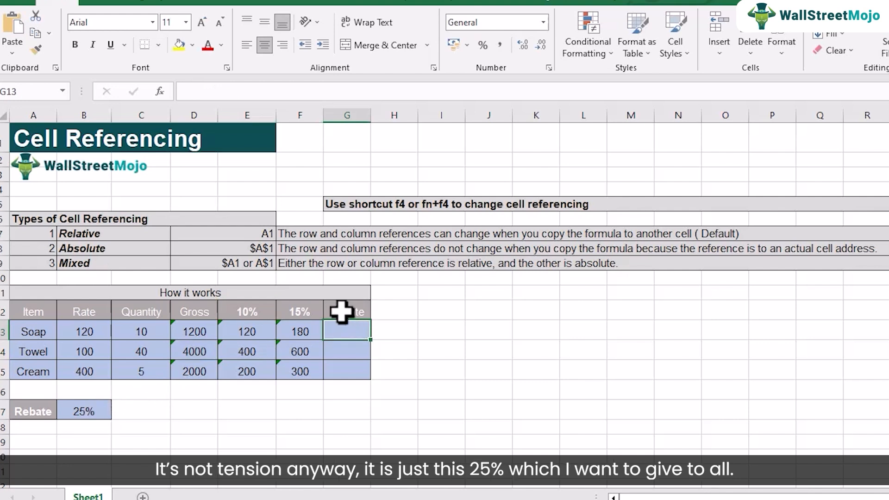
{"action": "left_click", "coordinate": [80, 412]}
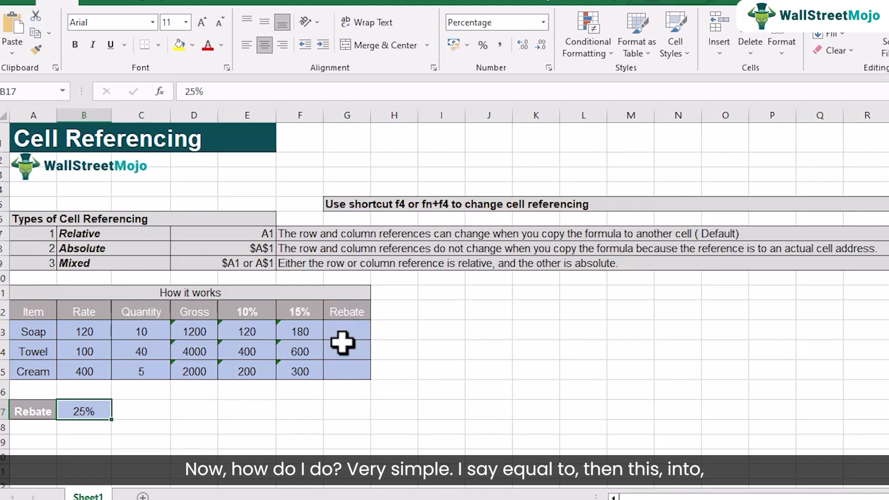
{"action": "left_click", "coordinate": [346, 333]}
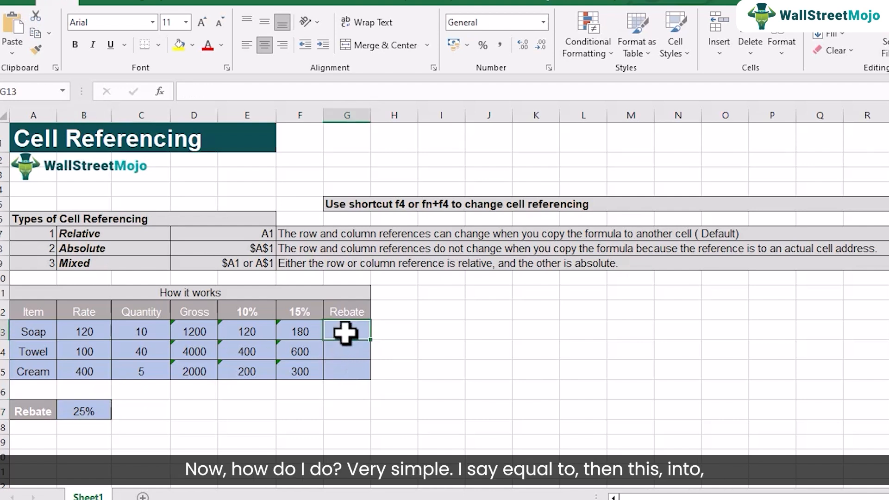
{"action": "type", "text": "="}
{"action": "left_click", "coordinate": [196, 331]}
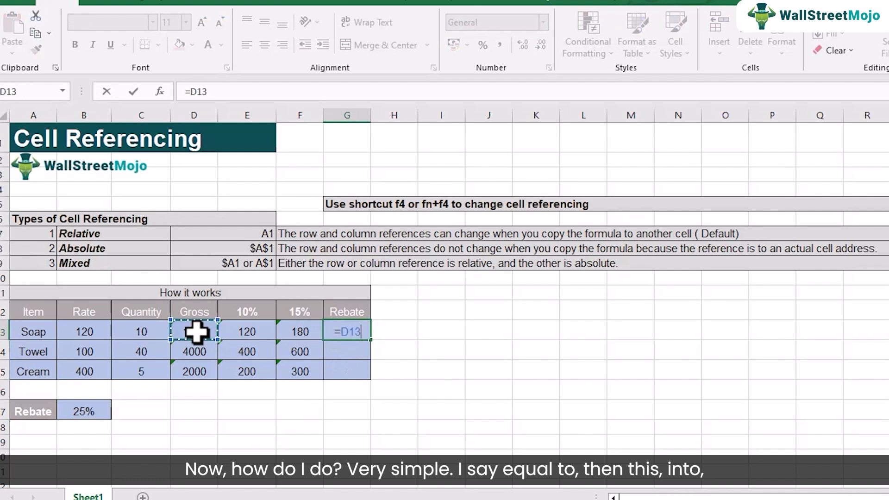
{"action": "type", "text": "*"}
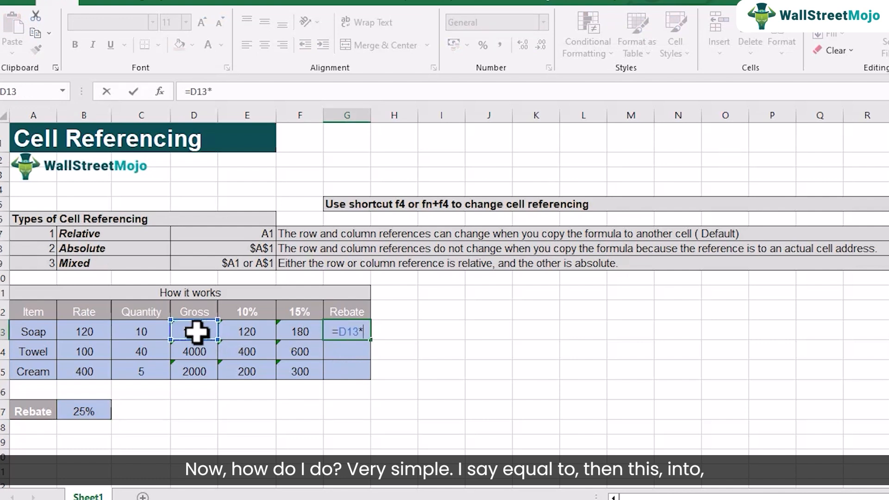
{"action": "left_click", "coordinate": [95, 409]}
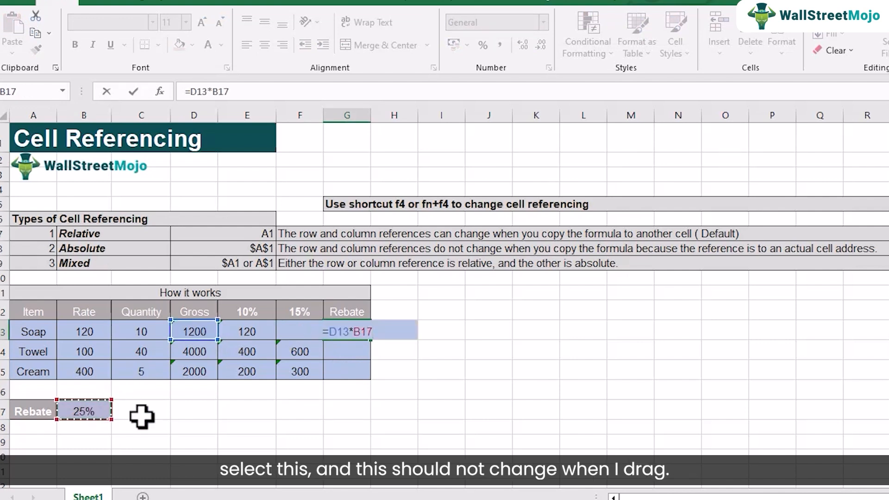
{"action": "left_click", "coordinate": [360, 333]}
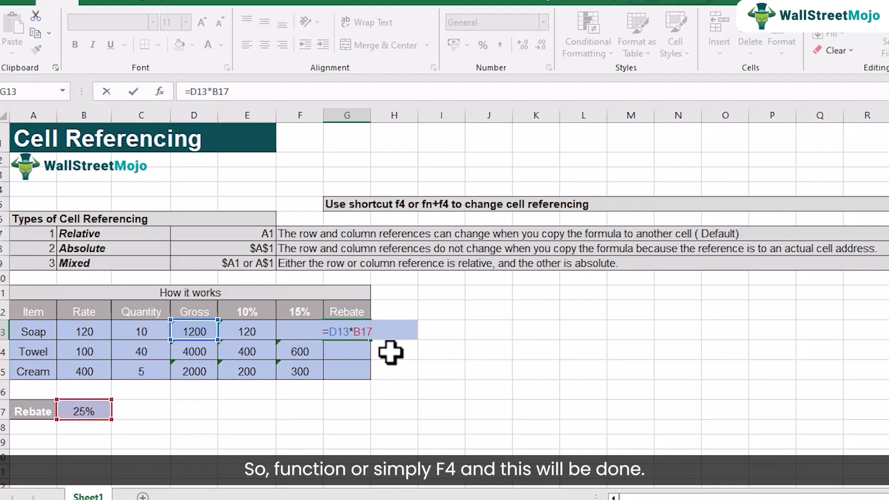
{"action": "key", "text": "F4"}
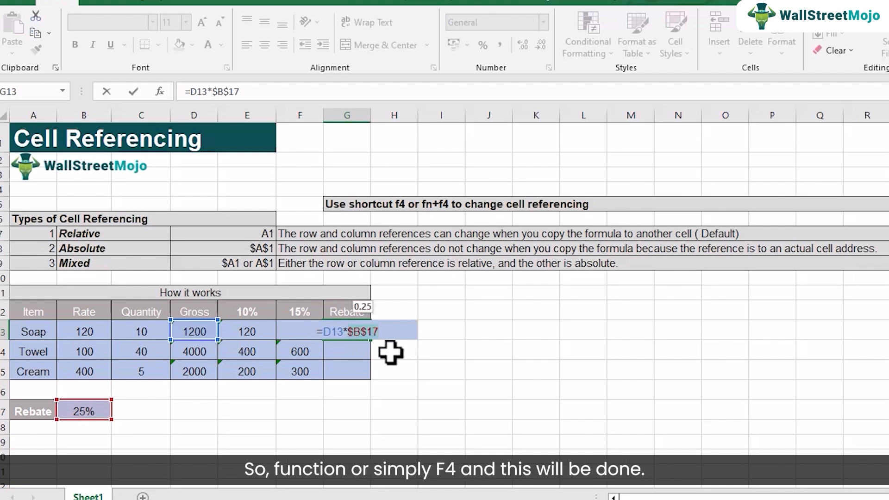
{"action": "key", "text": "Return"}
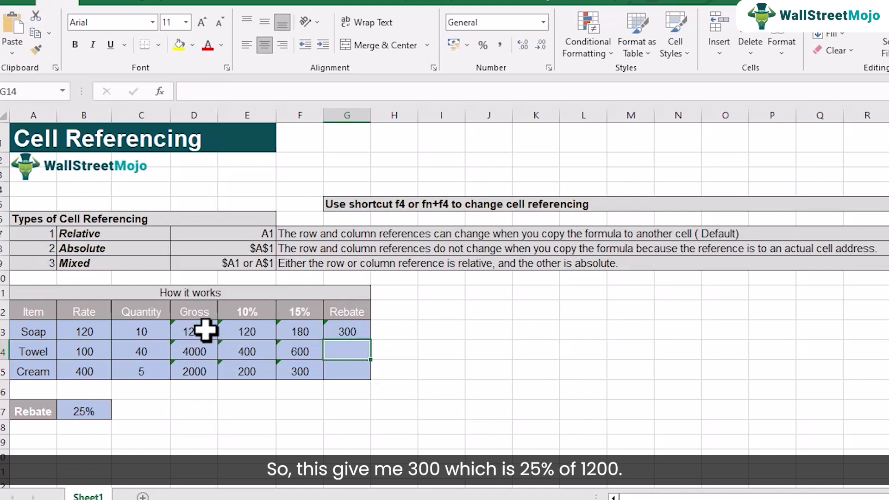
Fill the Rebate formula from G13 down to G15 and check the copied formulas in G15 and G14.
{"action": "left_click", "coordinate": [350, 334]}
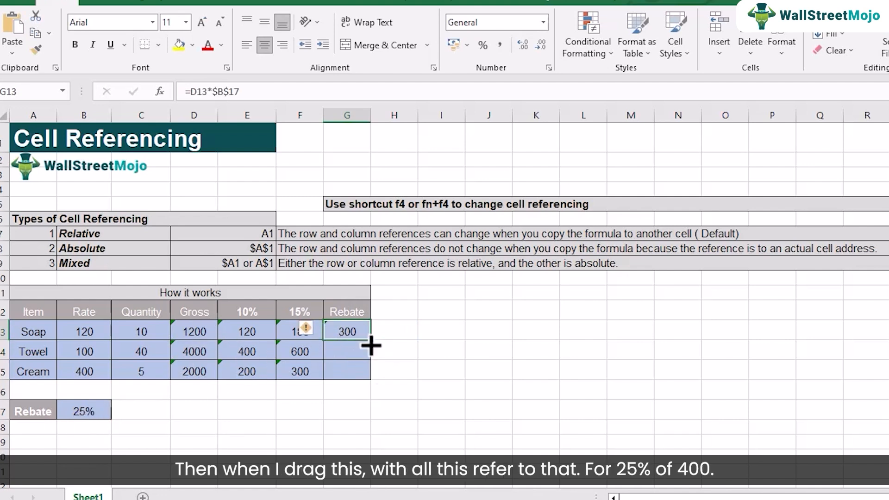
{"action": "left_click_drag", "start_coordinate": [372, 342], "coordinate": [369, 371]}
{"action": "double_click", "coordinate": [359, 374]}
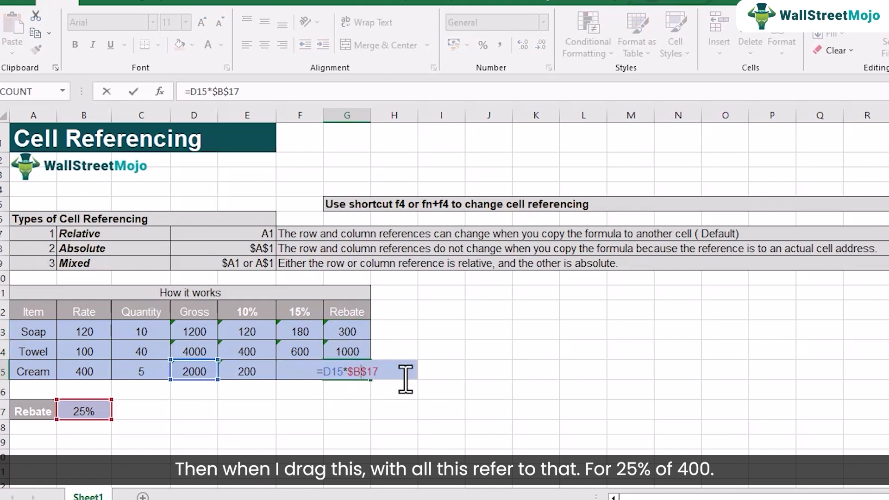
{"action": "key", "text": "Return"}
{"action": "double_click", "coordinate": [363, 353]}
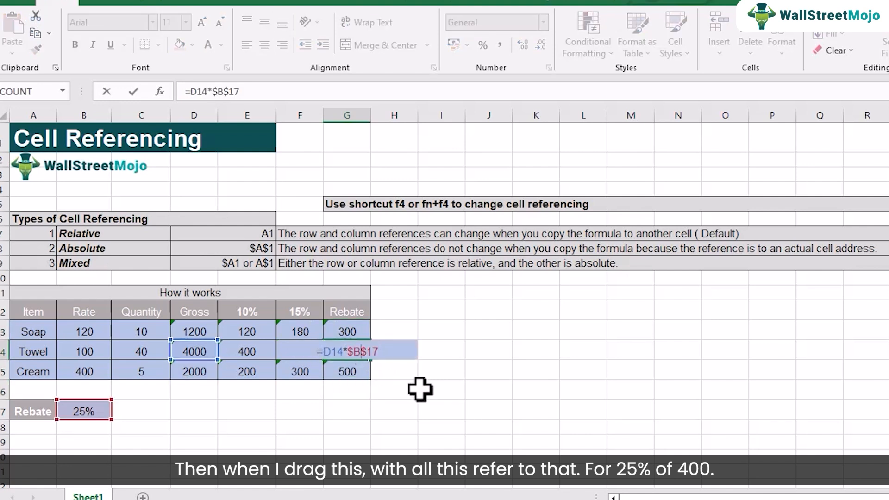
{"action": "key", "text": "Return"}
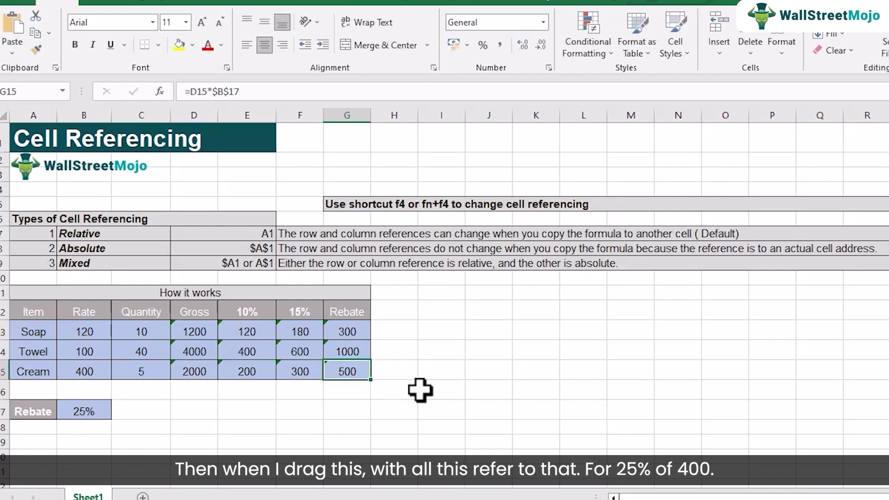
Review the formulas in G14 and across the Soap row's Gross, 10%, 15% and Rebate cells to compare their reference types.
{"action": "left_click", "coordinate": [352, 353]}
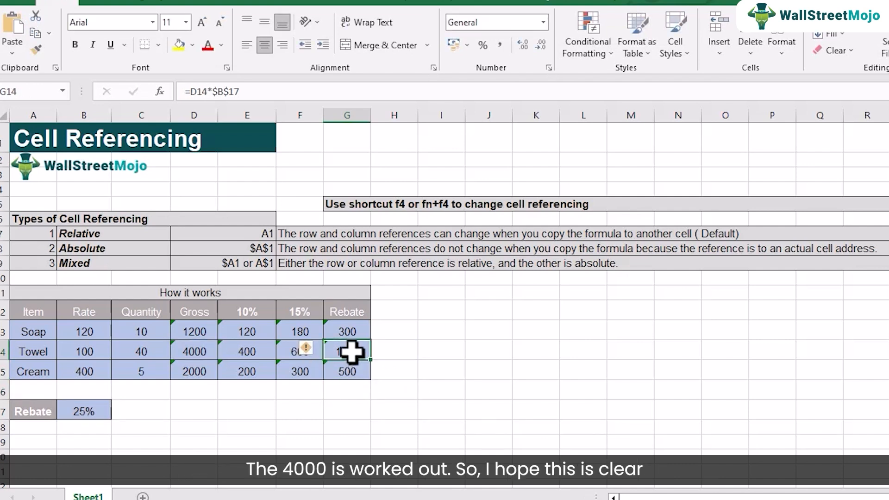
{"action": "left_click", "coordinate": [348, 332]}
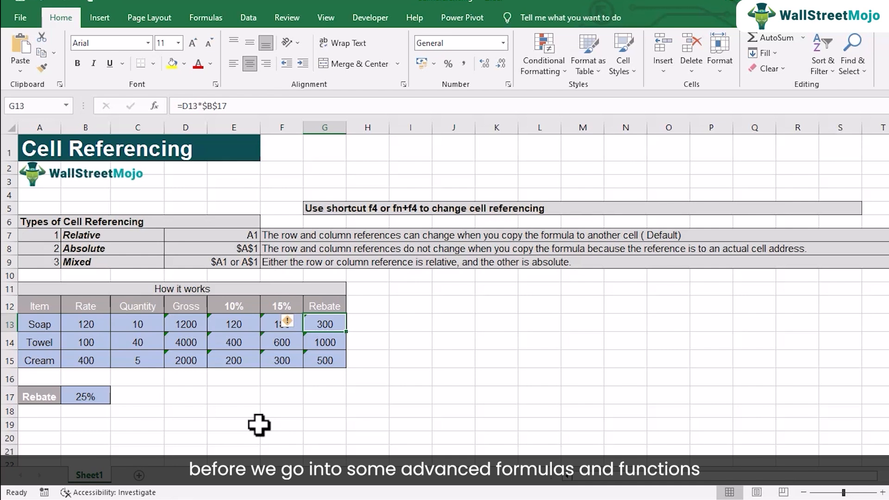
{"action": "left_click", "coordinate": [199, 325]}
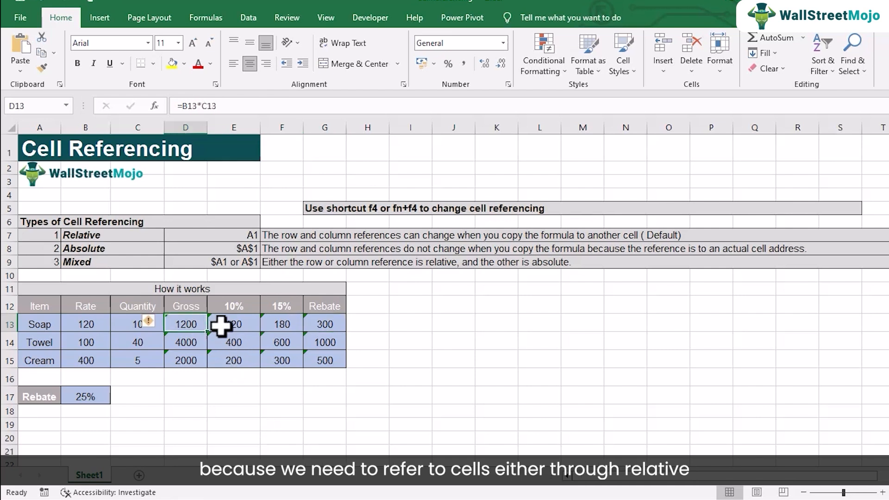
{"action": "left_click", "coordinate": [222, 325]}
{"action": "left_click", "coordinate": [280, 329]}
{"action": "left_click", "coordinate": [324, 324]}
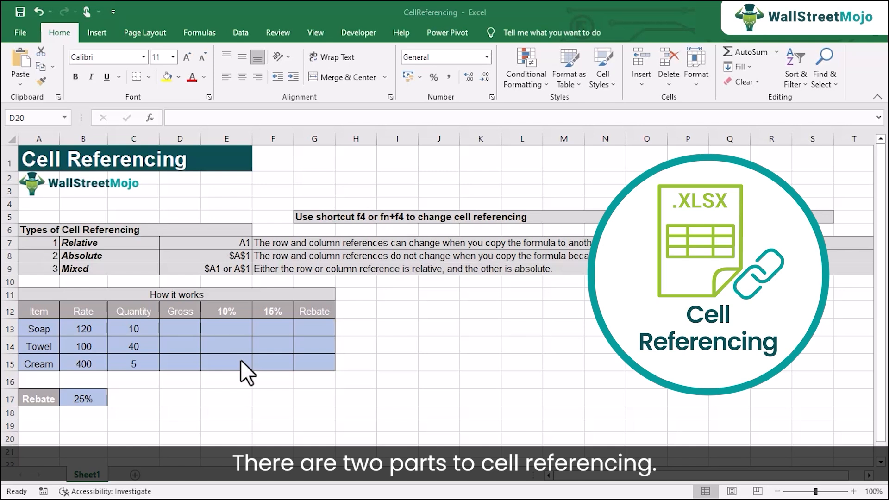
Enter =B13*C13 in cell D13 to calculate the Soap row's Gross with relative references.
{"action": "left_click", "coordinate": [179, 327]}
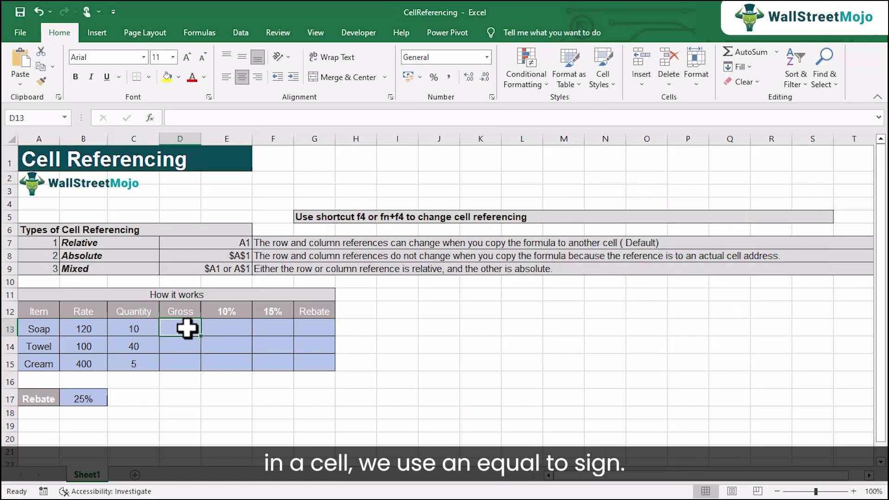
{"action": "type", "text": "="}
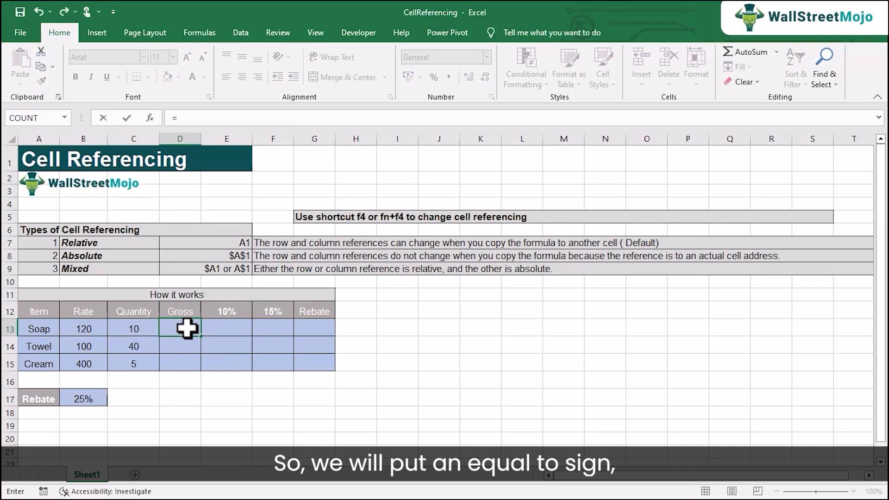
{"action": "left_click", "coordinate": [98, 327]}
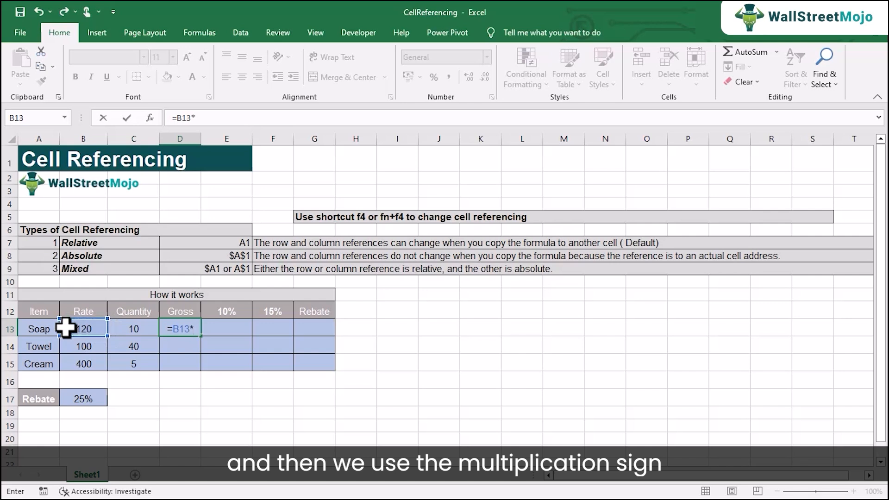
{"action": "type", "text": "*"}
{"action": "left_click", "coordinate": [124, 327]}
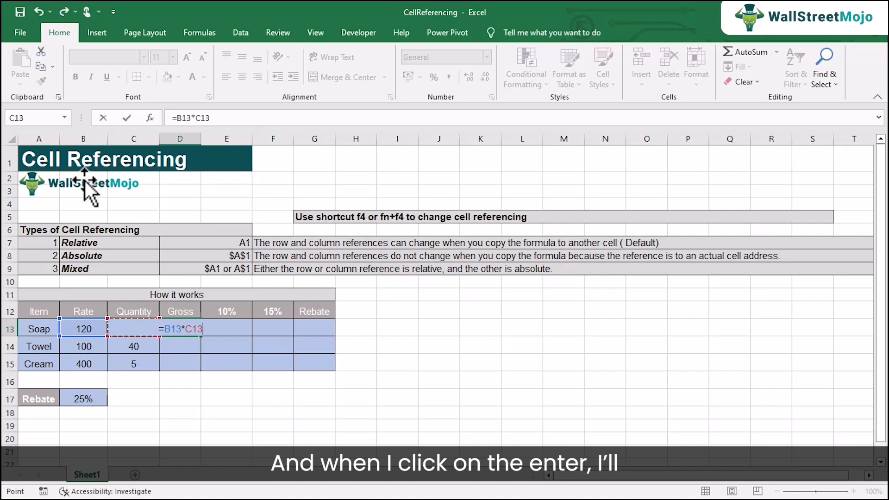
{"action": "key", "text": "Return"}
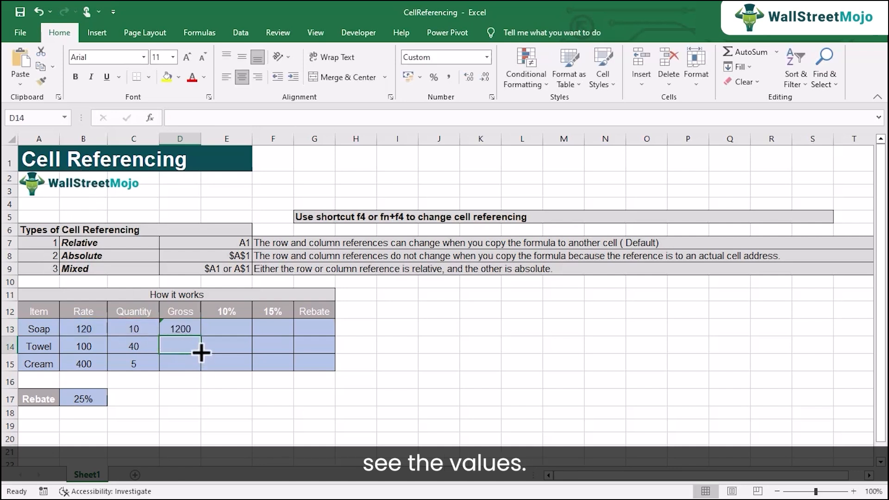
Examine the Gross formula in D13 and its source cells B13 and C13, checking the reference type without changing it.
{"action": "left_click", "coordinate": [185, 329]}
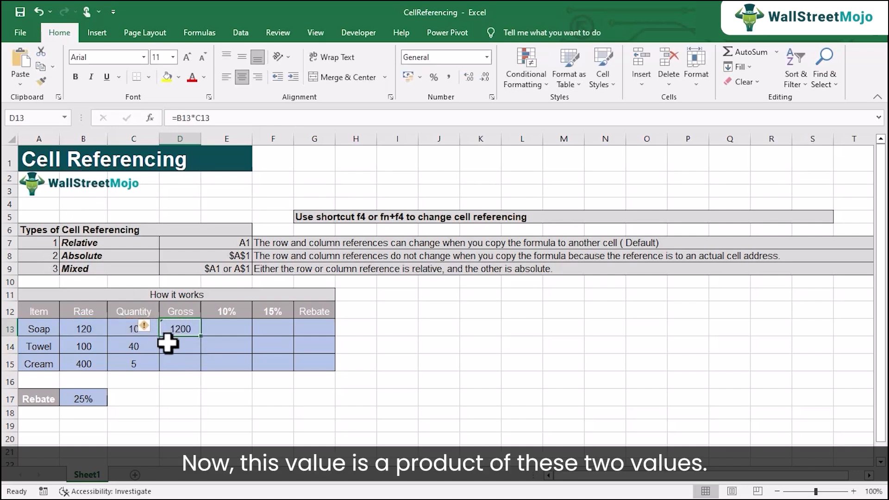
{"action": "left_click", "coordinate": [80, 327]}
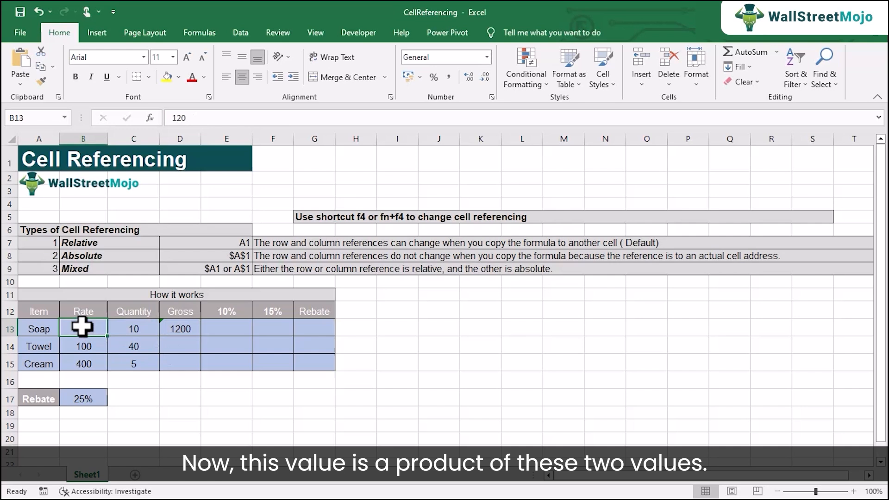
{"action": "left_click", "coordinate": [130, 327]}
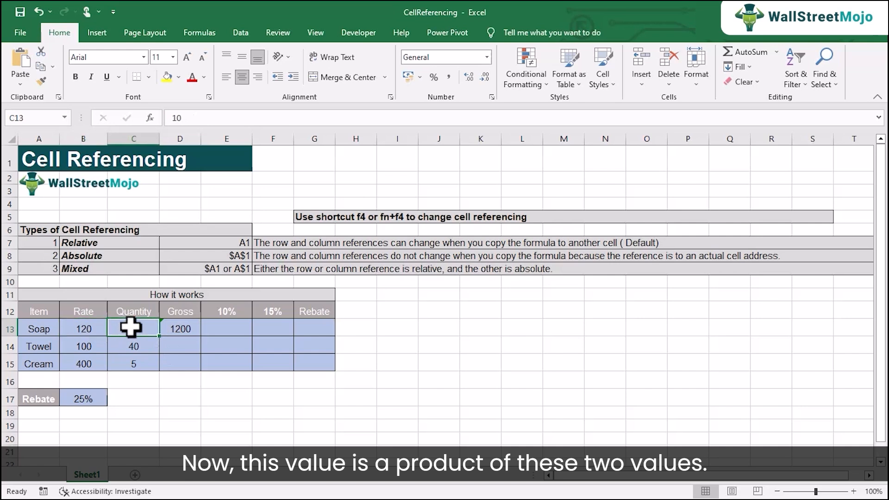
{"action": "double_click", "coordinate": [180, 328]}
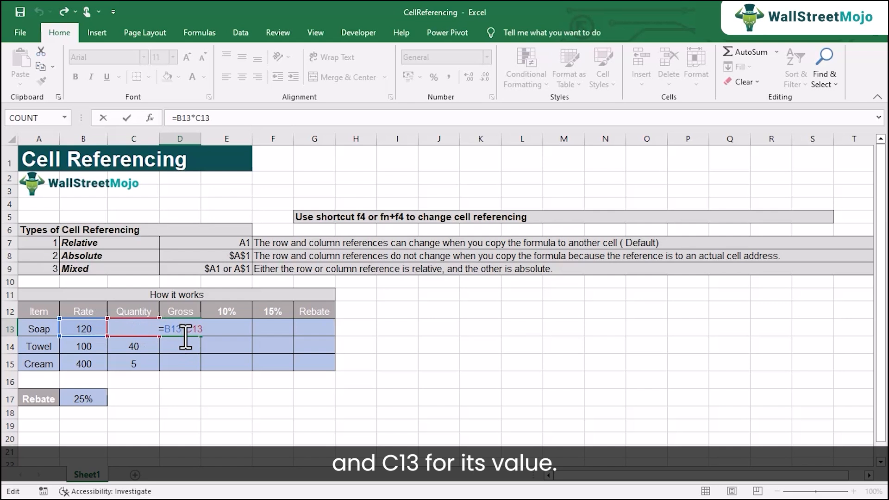
{"action": "key", "text": "Return"}
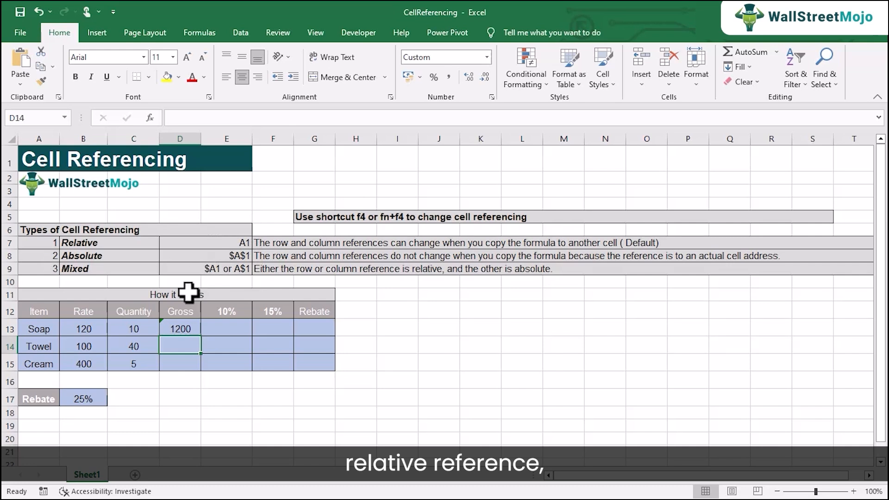
{"action": "left_click", "coordinate": [175, 331]}
{"action": "double_click", "coordinate": [179, 330]}
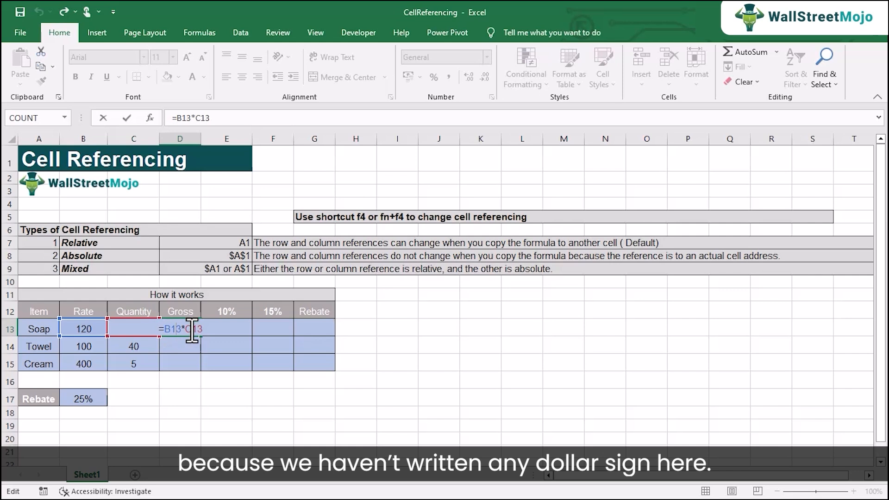
{"action": "key", "text": "ctrl+Return"}
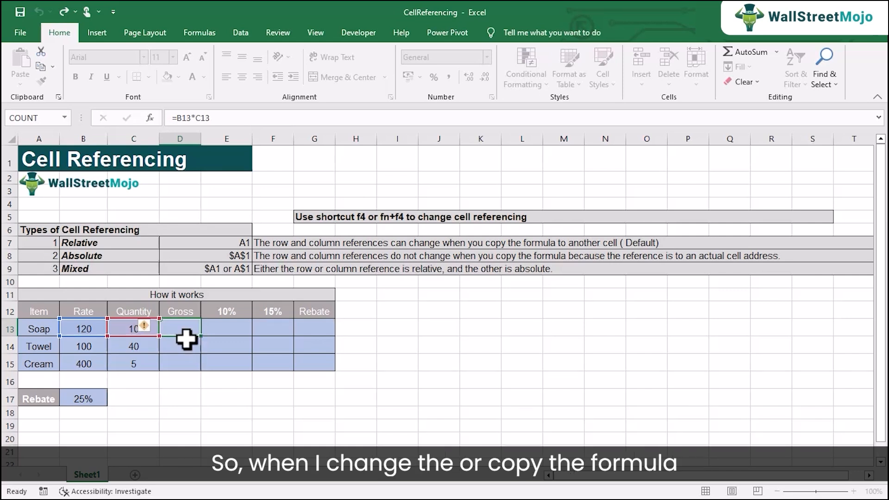
Fill the Gross formula from D13 down to D14 and inspect the copied formula's references.
{"action": "left_click_drag", "start_coordinate": [204, 339], "coordinate": [198, 350]}
{"action": "double_click", "coordinate": [192, 346]}
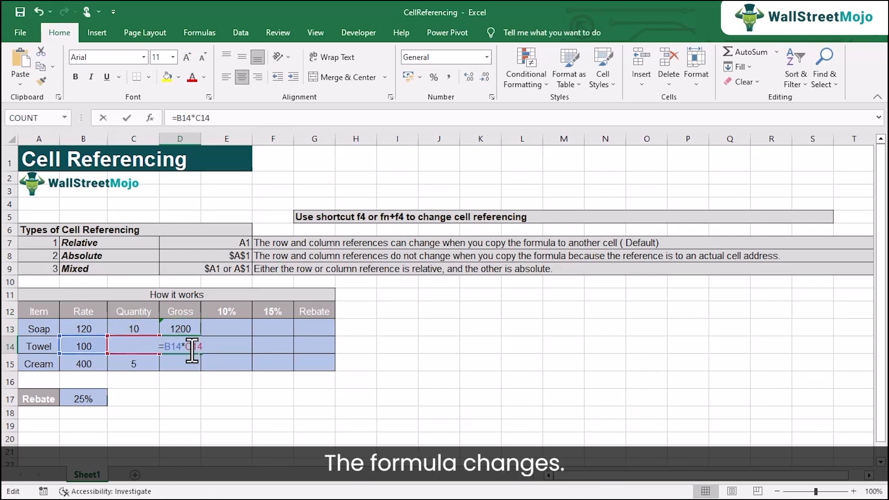
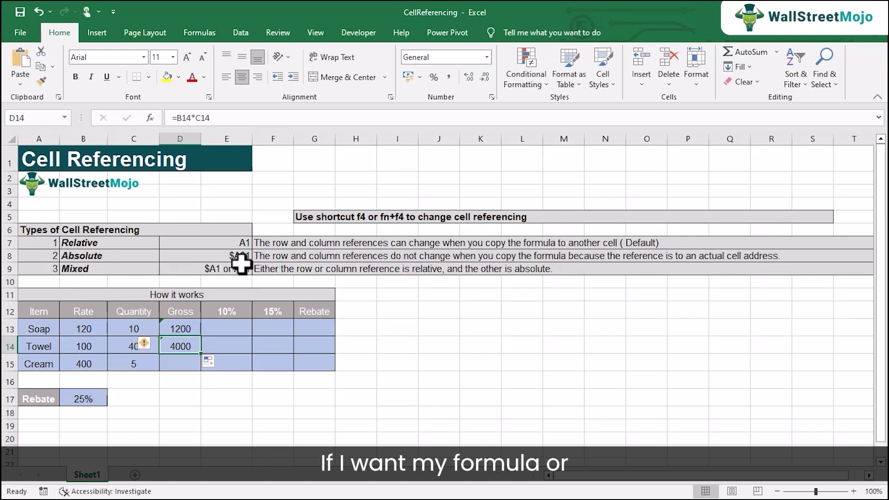
Try inserting dollar signs manually to make the B13 reference absolute in D13's Gross formula, and remove them again.
{"action": "double_click", "coordinate": [179, 325]}
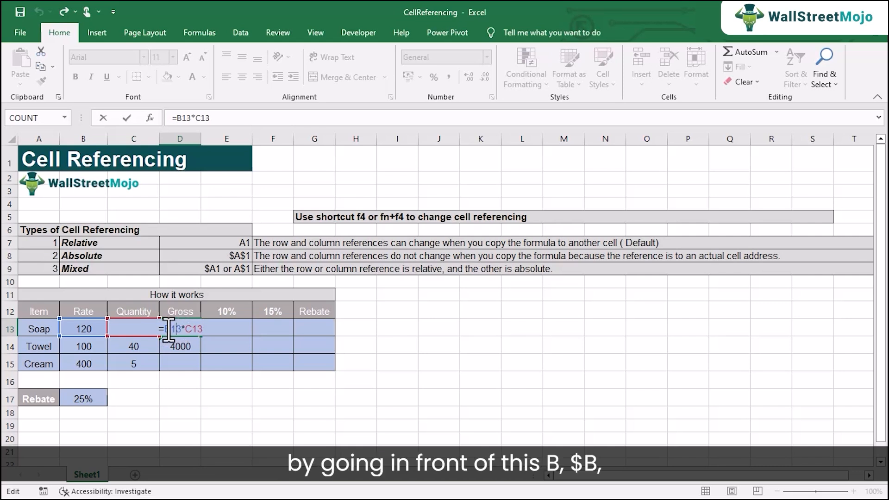
{"action": "left_click", "coordinate": [167, 330]}
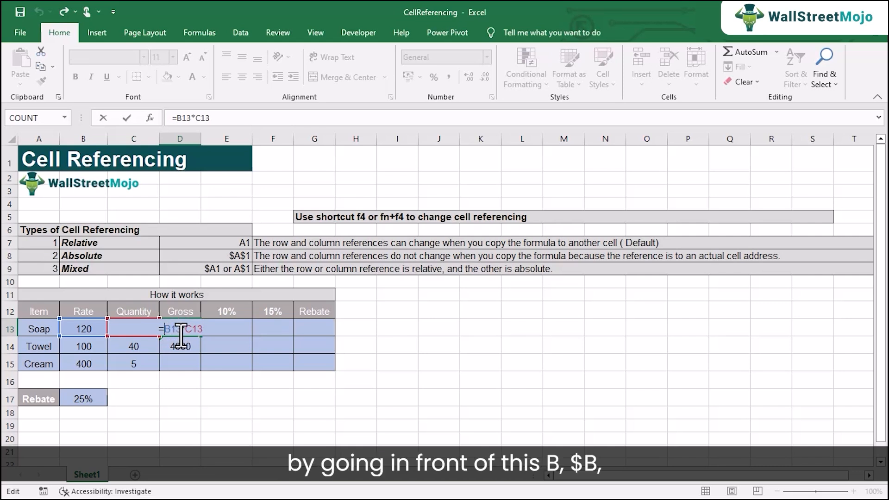
{"action": "type", "text": "$"}
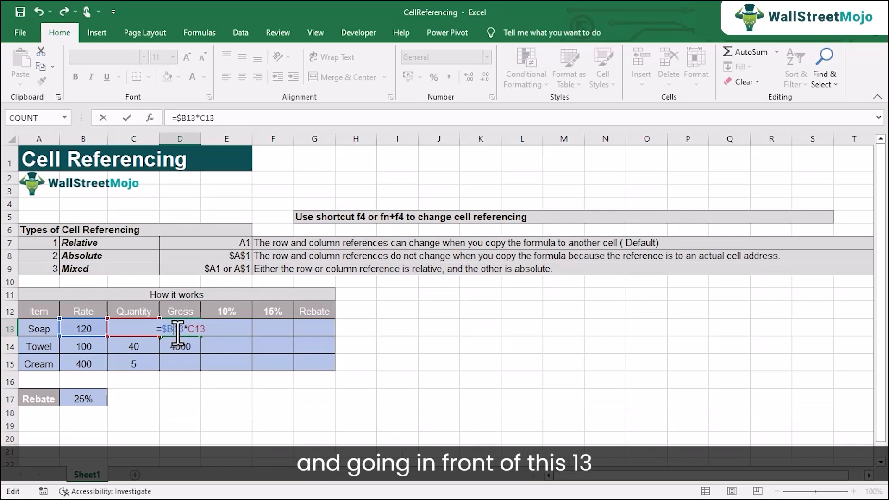
{"action": "left_click", "coordinate": [177, 328]}
{"action": "type", "text": "$"}
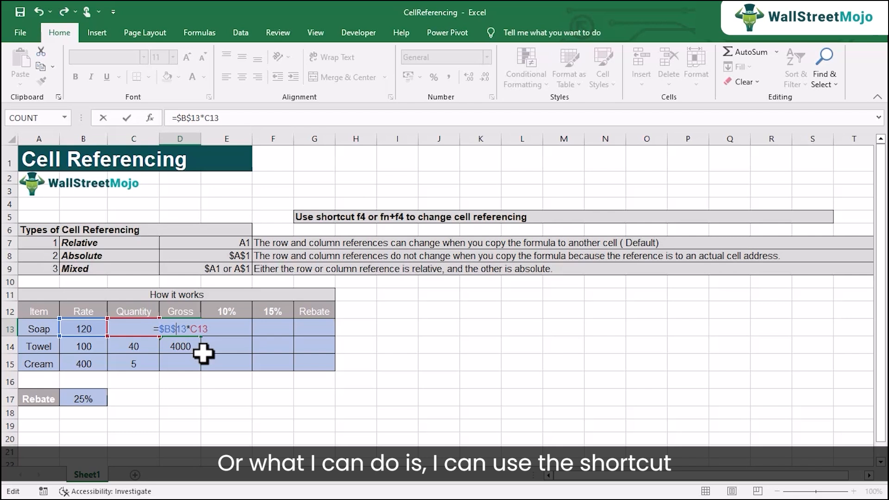
{"action": "key", "text": "BackSpace"}
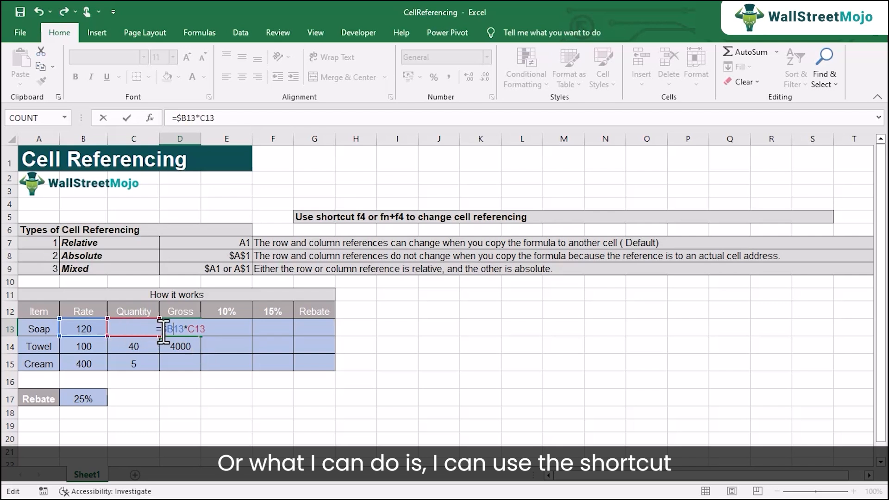
{"action": "key", "text": "BackSpace"}
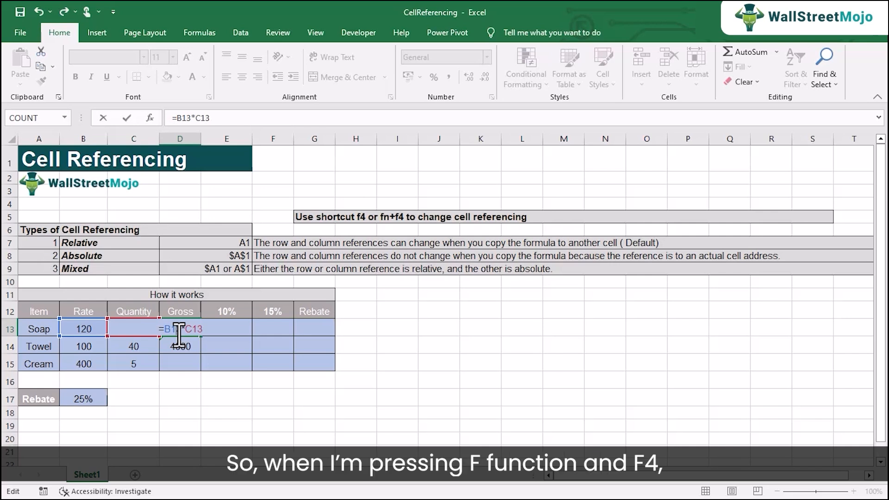
Toggle the B13 reference in the Soap row's Gross formula to absolute, making D13 =$B$13*C13.
{"action": "key", "text": "F4"}
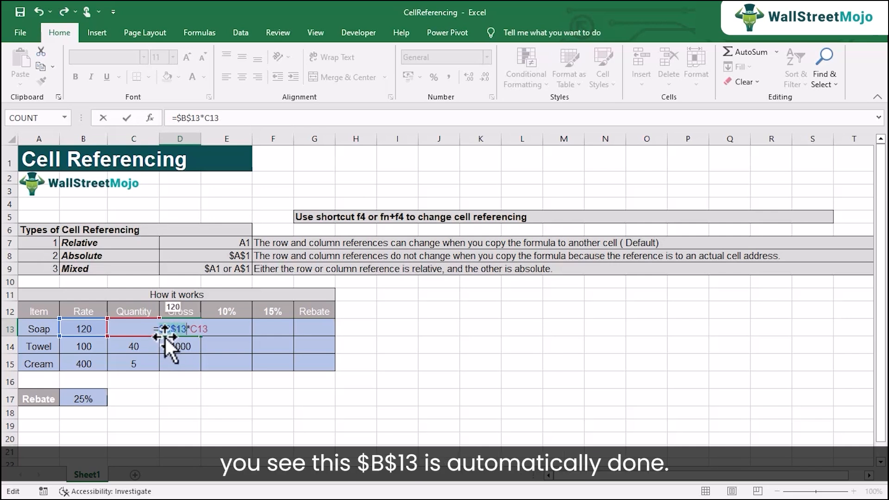
{"action": "left_click", "coordinate": [198, 329]}
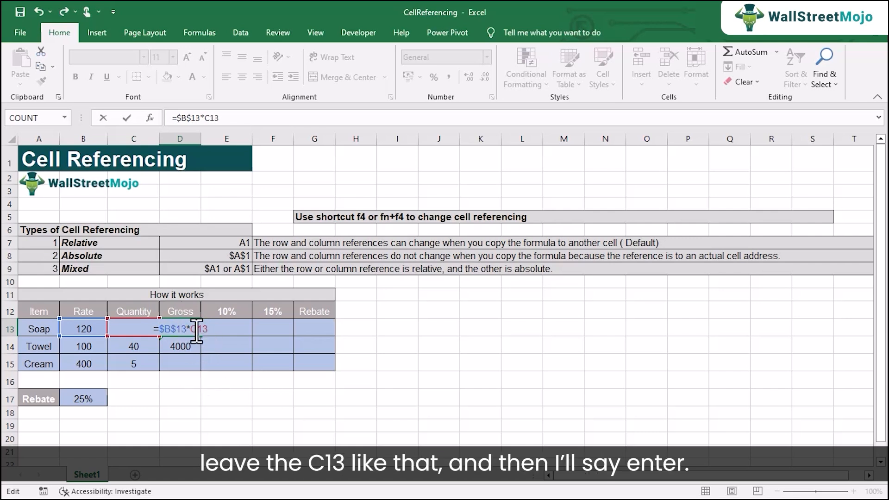
{"action": "key", "text": "Return"}
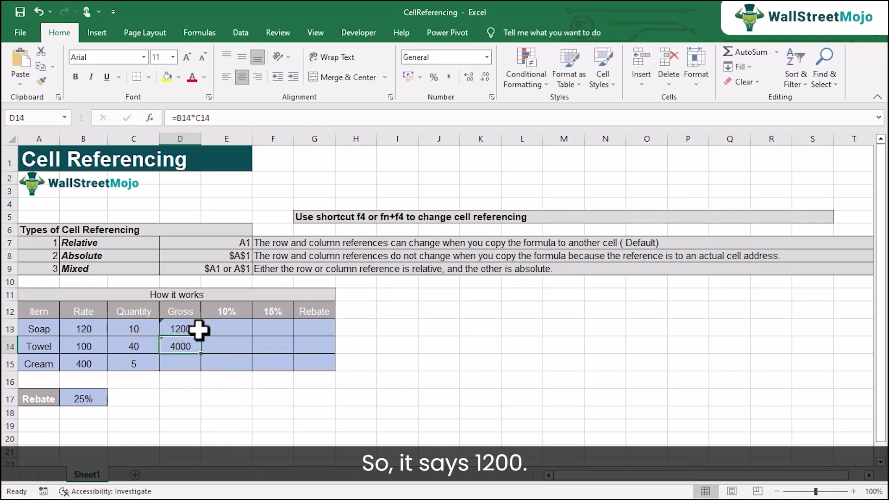
Fill the absolute-reference Gross formula from D13 down to D14 and compare the copied formula with the Absolute definition.
{"action": "left_click", "coordinate": [185, 328]}
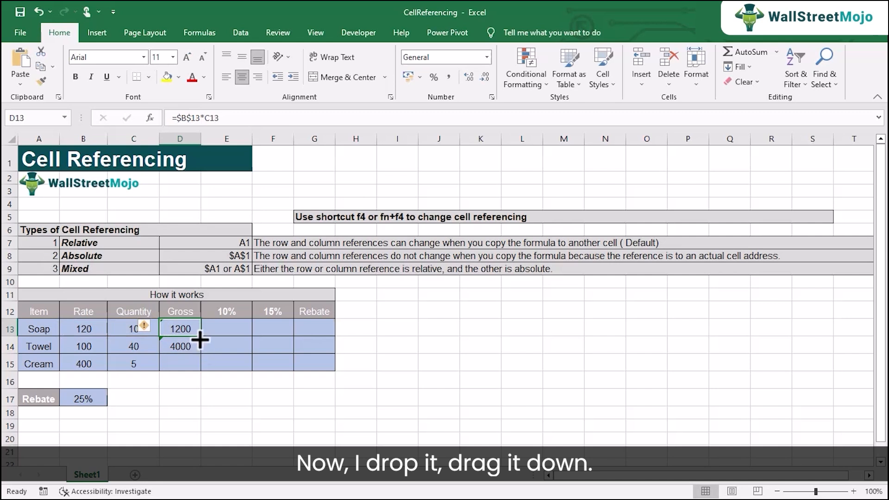
{"action": "left_click_drag", "start_coordinate": [201, 340], "coordinate": [202, 353]}
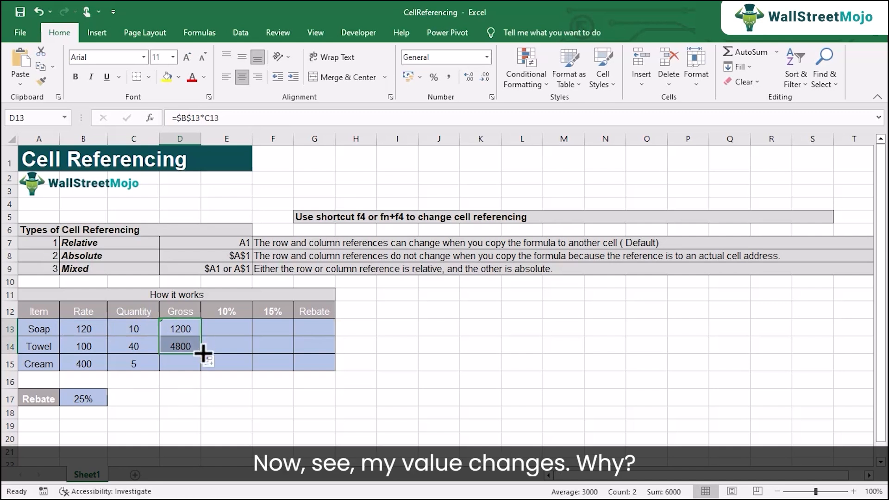
{"action": "double_click", "coordinate": [179, 345]}
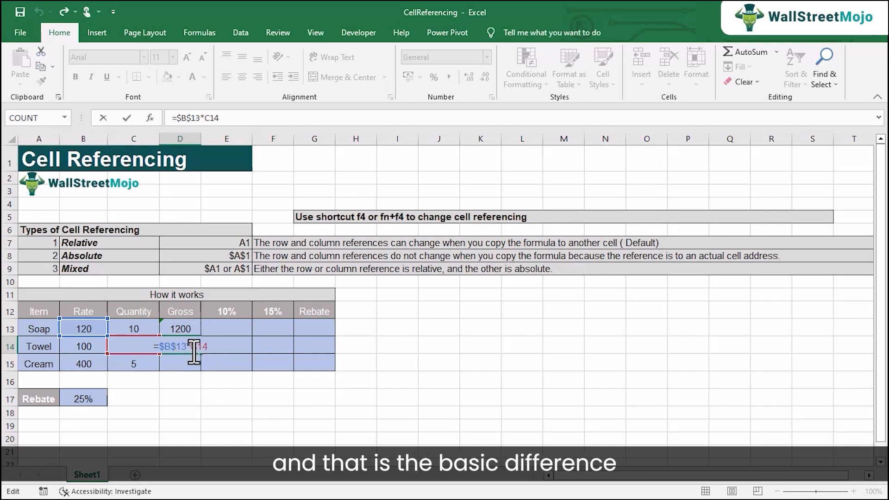
{"action": "key", "text": "Return"}
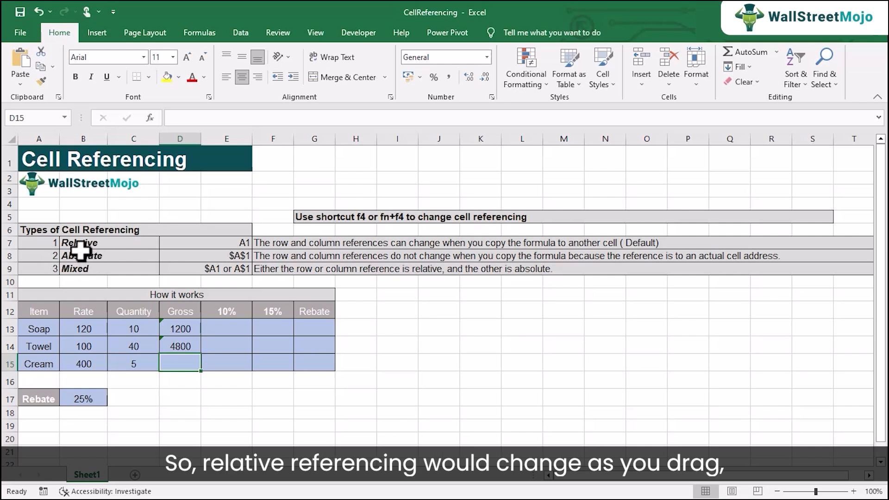
{"action": "left_click", "coordinate": [170, 327]}
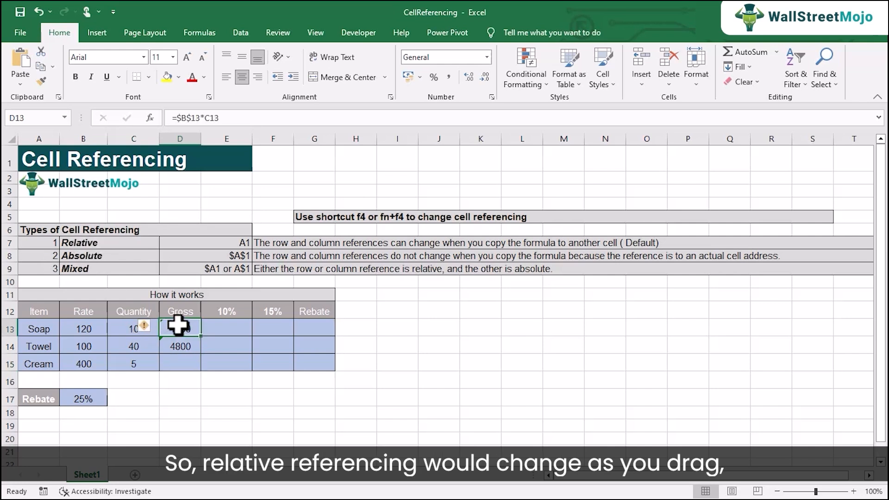
{"action": "left_click", "coordinate": [123, 255]}
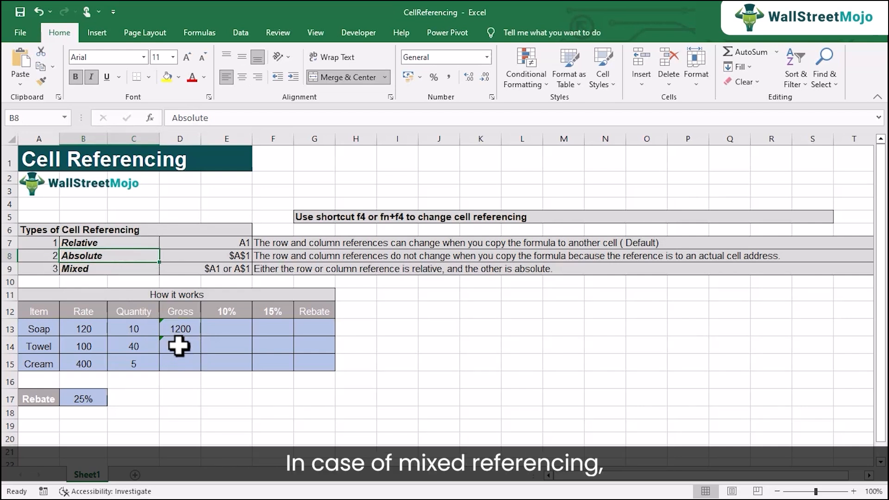
Make the row relative in the Towel row's Gross formula, changing D14 to =$B13*C14.
{"action": "double_click", "coordinate": [178, 346]}
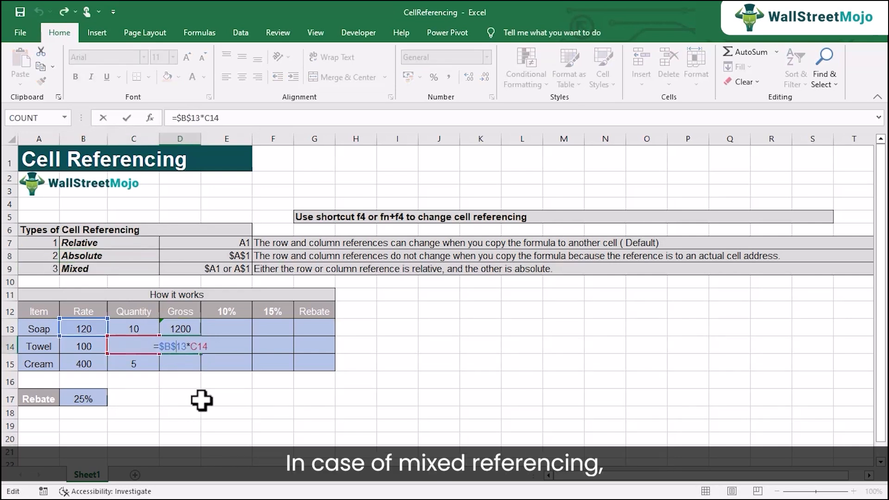
{"action": "key", "text": "BackSpace"}
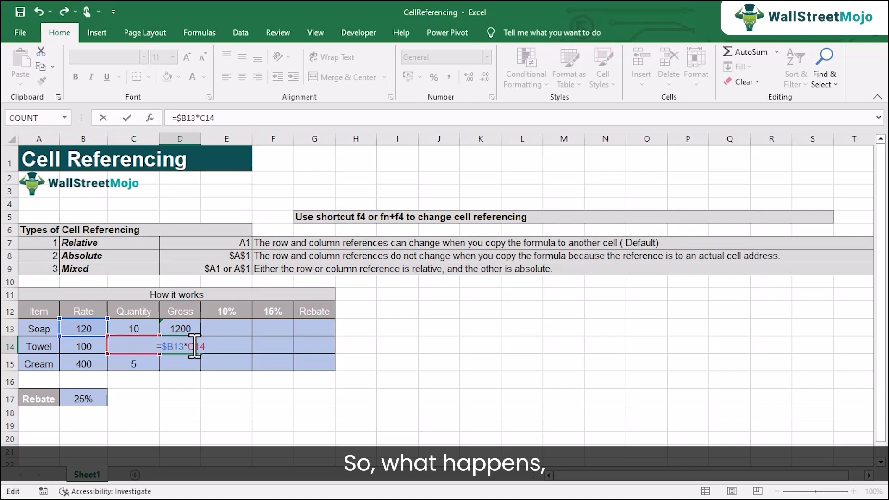
{"action": "key", "text": "Return"}
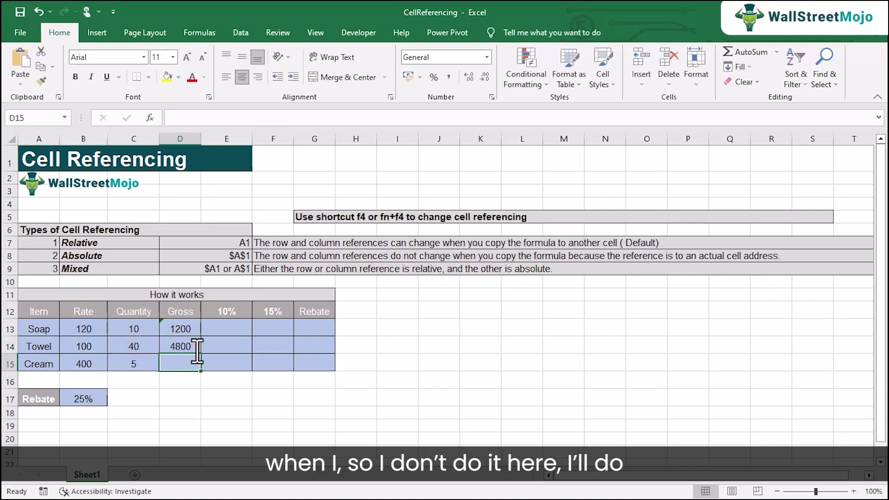
Change the Soap row's Gross formula in D13 to the column-locked mixed reference =$B13*C13.
{"action": "double_click", "coordinate": [179, 332]}
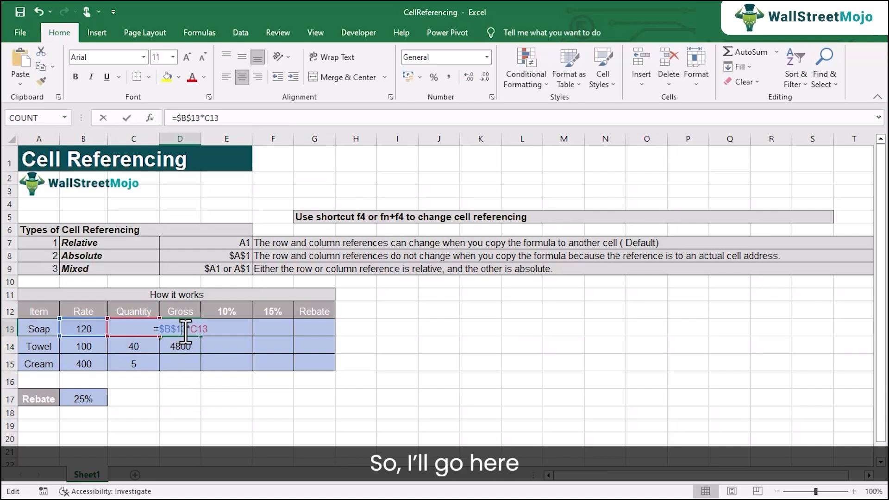
{"action": "left_click", "coordinate": [165, 329]}
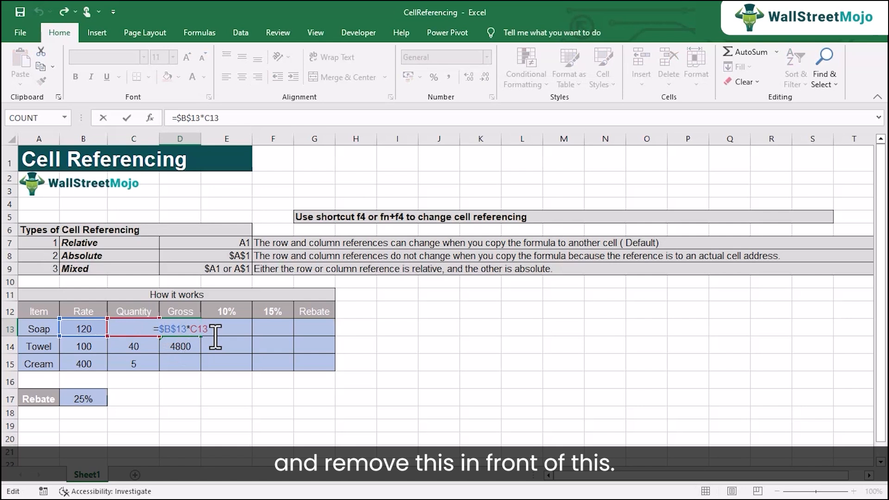
{"action": "key", "text": "Delete"}
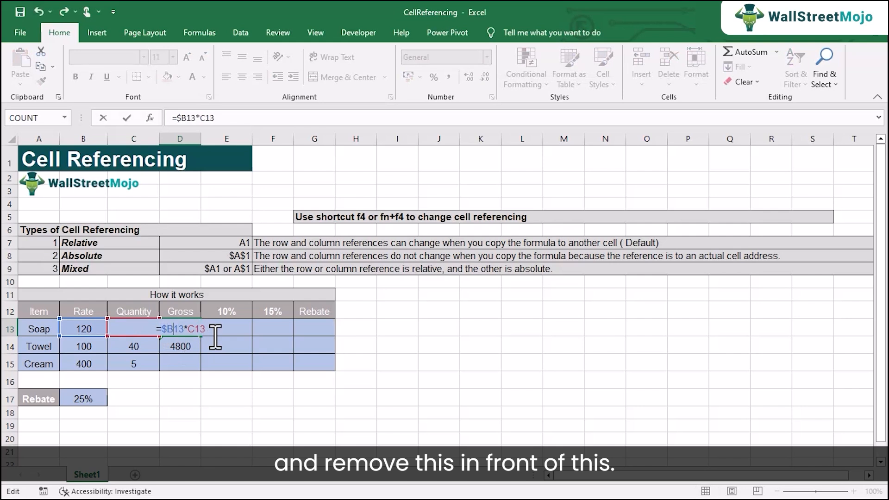
{"action": "key", "text": "ctrl+Return"}
Fill the column-locked Gross formula from D13 down to D14 and inspect the copied references.
{"action": "left_click_drag", "start_coordinate": [201, 336], "coordinate": [206, 355]}
{"action": "double_click", "coordinate": [188, 348]}
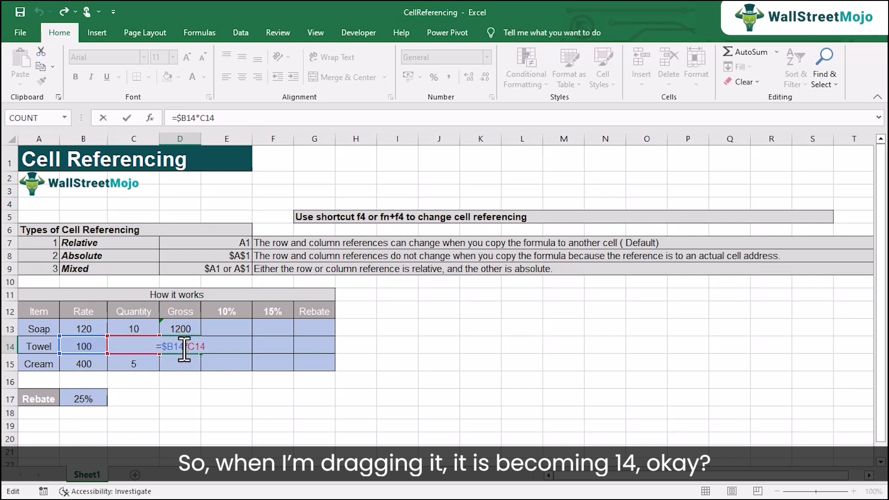
{"action": "key", "text": "Return"}
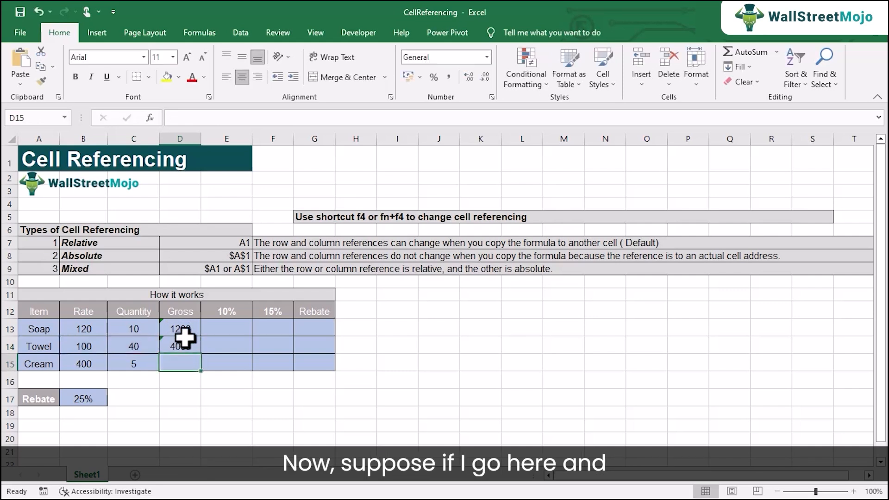
Lock the row instead of the column in D13's Gross formula, changing it to =B$13*C13.
{"action": "double_click", "coordinate": [188, 332]}
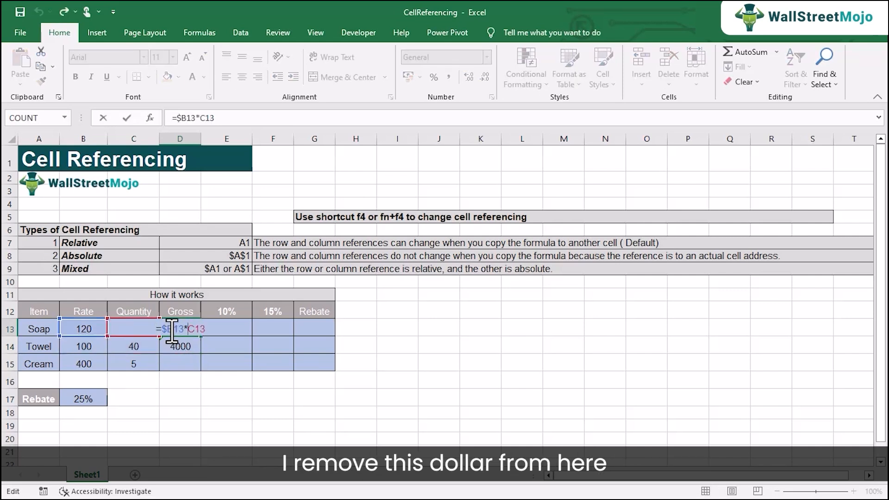
{"action": "key", "text": "BackSpace"}
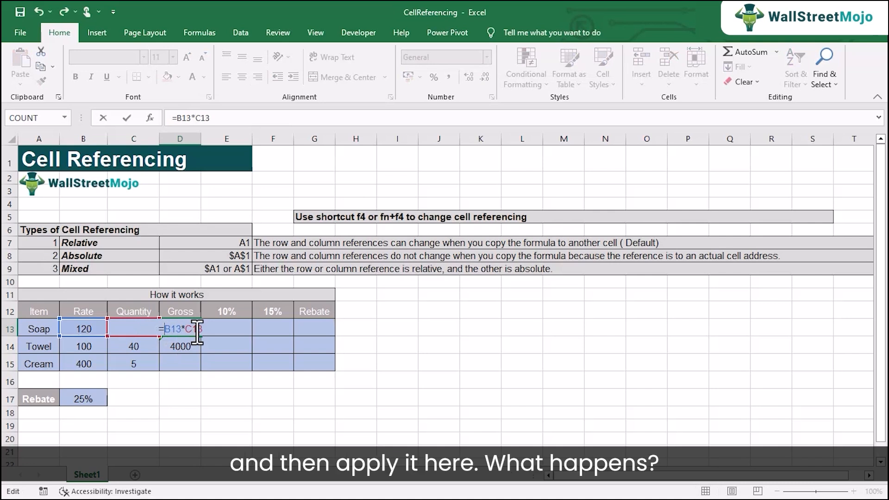
{"action": "left_click", "coordinate": [174, 330]}
{"action": "type", "text": "$"}
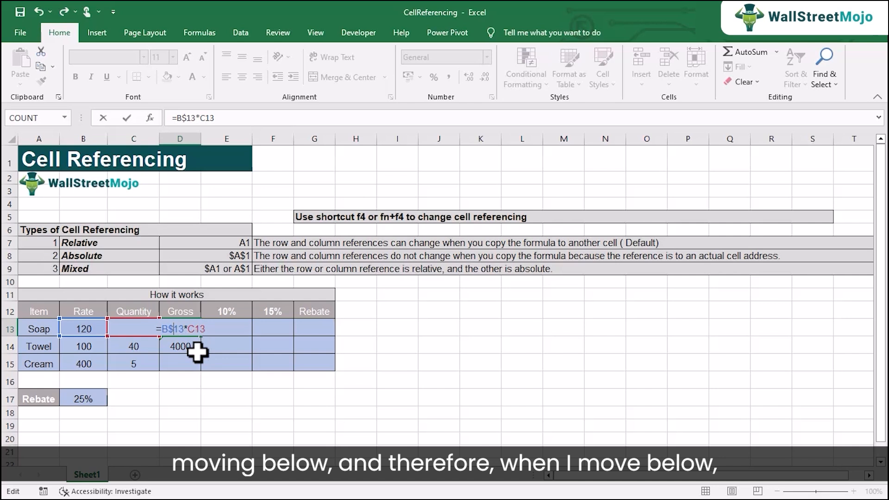
{"action": "key", "text": "Return"}
Fill the row-locked Gross formula from D13 down to D14 and inspect the references in the copied formula.
{"action": "key", "text": "Up"}
{"action": "left_click_drag", "start_coordinate": [202, 338], "coordinate": [200, 357]}
{"action": "left_click", "coordinate": [182, 345]}
{"action": "double_click", "coordinate": [182, 345]}
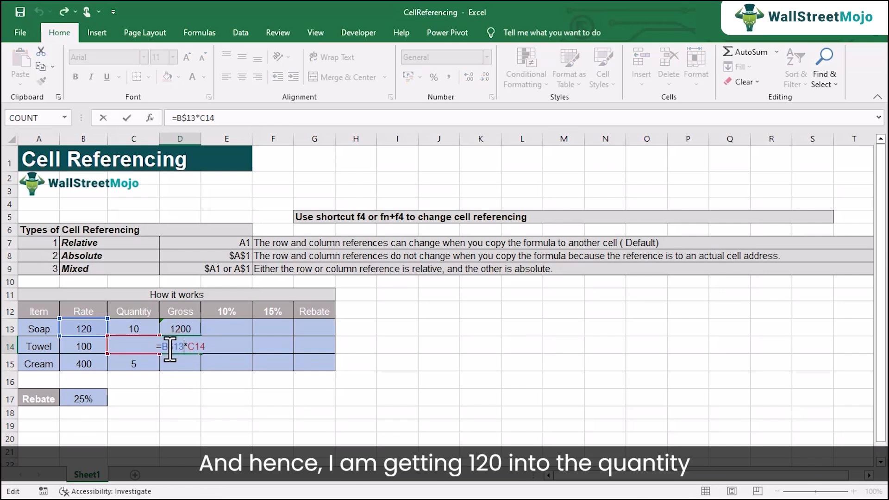
{"action": "key", "text": "Return"}
{"action": "double_click", "coordinate": [184, 349]}
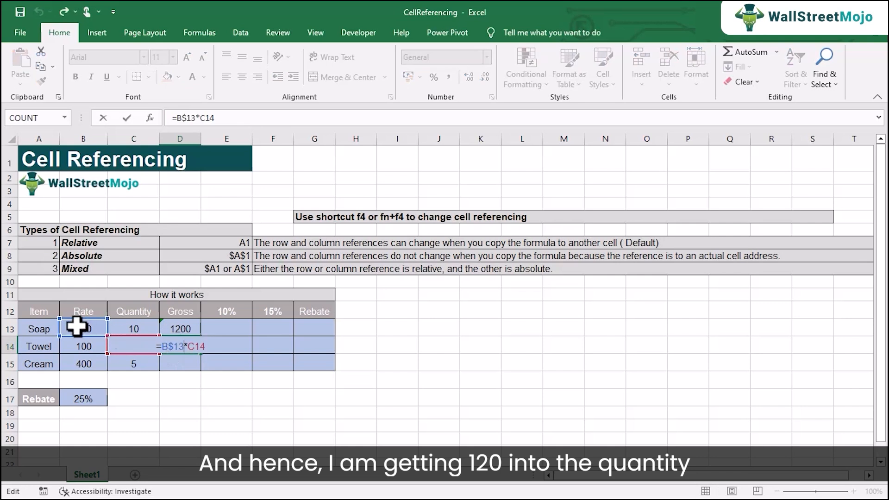
{"action": "key", "text": "Return"}
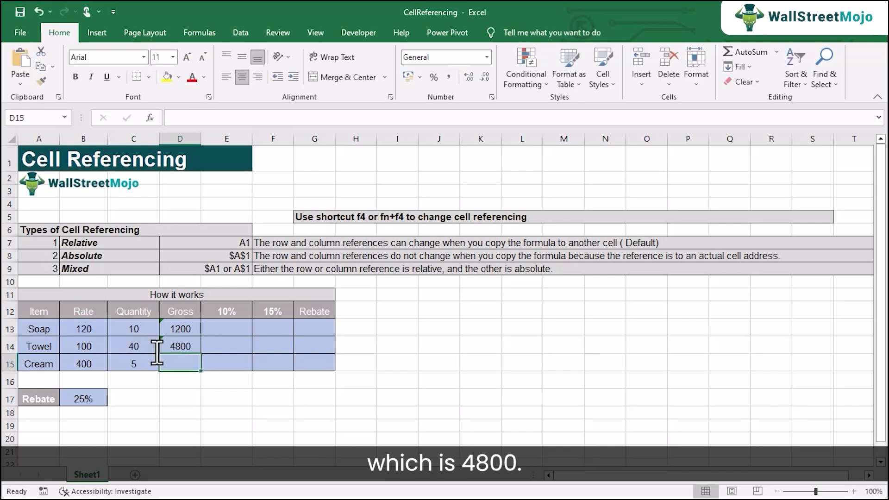
{"action": "left_click", "coordinate": [193, 345]}
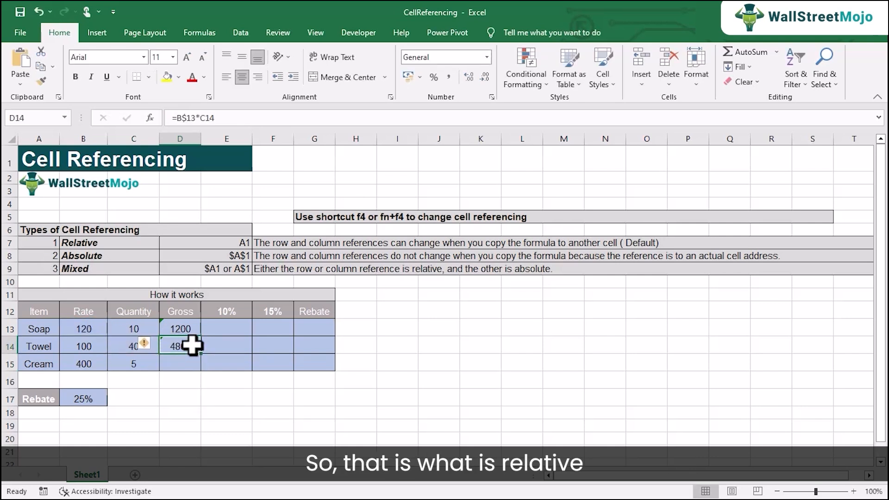
{"action": "double_click", "coordinate": [184, 345]}
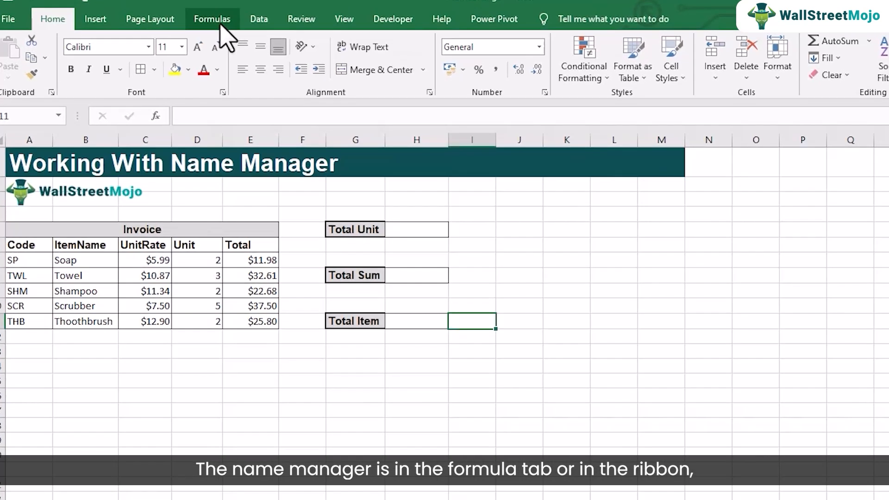
In the Working With Name Manager sheet, display the Defined Names tools and select the invoice's Unit values in D7:D11.
{"action": "left_click", "coordinate": [221, 27]}
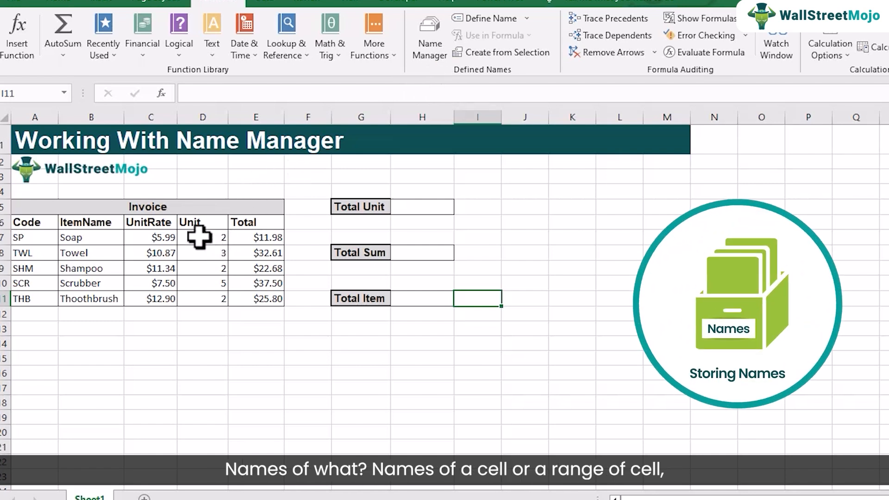
{"action": "left_click", "coordinate": [199, 237]}
{"action": "left_click_drag", "start_coordinate": [199, 237], "coordinate": [206, 300]}
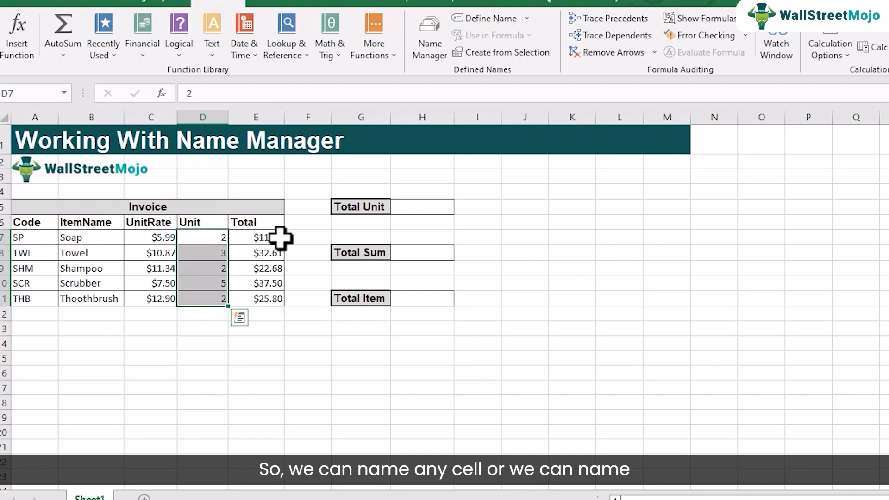
{"action": "left_click", "coordinate": [268, 238]}
{"action": "left_click", "coordinate": [218, 241]}
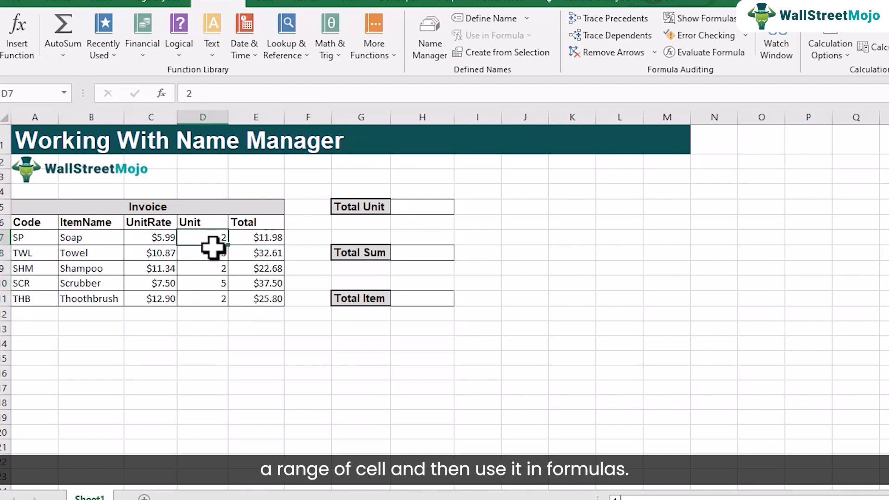
{"action": "left_click_drag", "start_coordinate": [212, 248], "coordinate": [217, 293]}
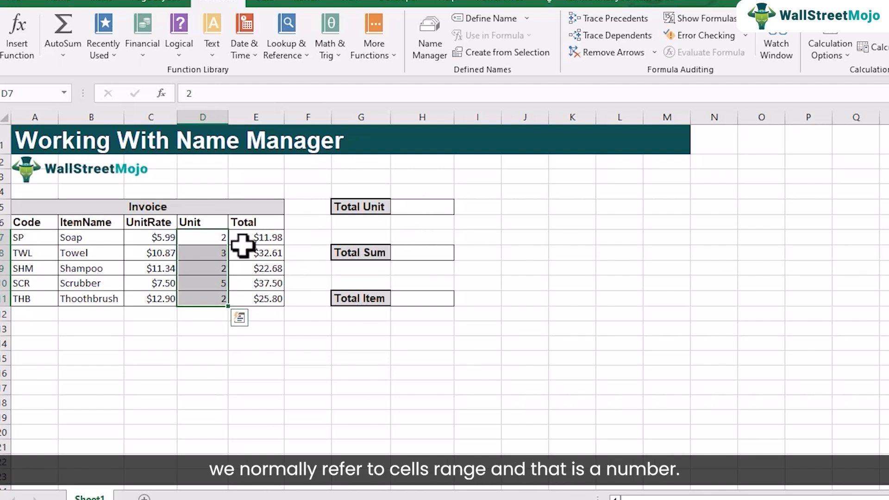
Total the invoice's Unit values in the Total Unit cell H5 with the formula =SUM(D7:D11).
{"action": "left_click_drag", "start_coordinate": [216, 238], "coordinate": [211, 302]}
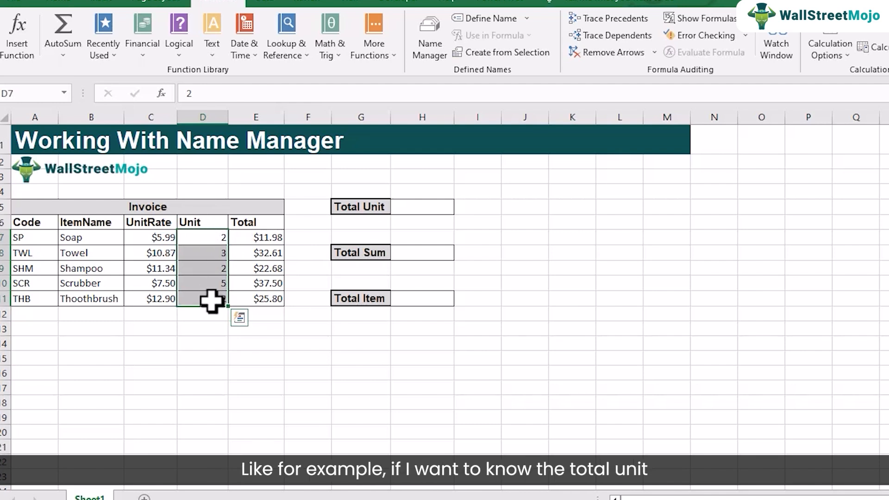
{"action": "left_click", "coordinate": [417, 211]}
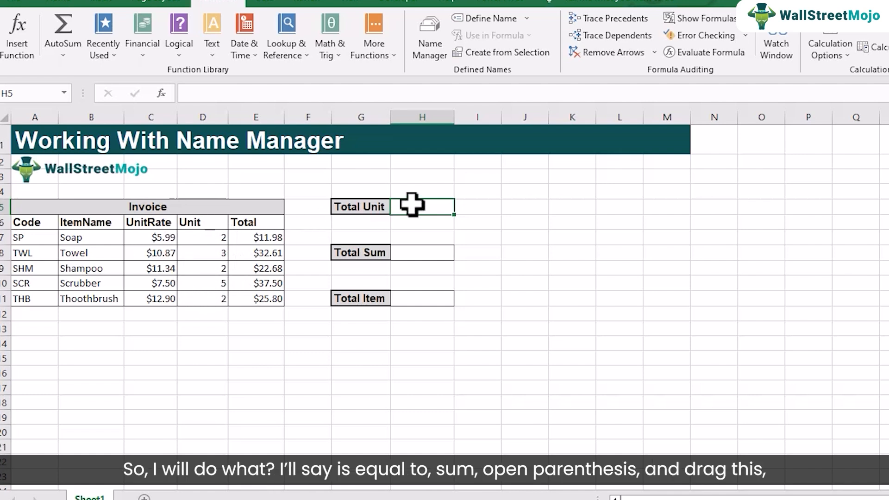
{"action": "type", "text": "="}
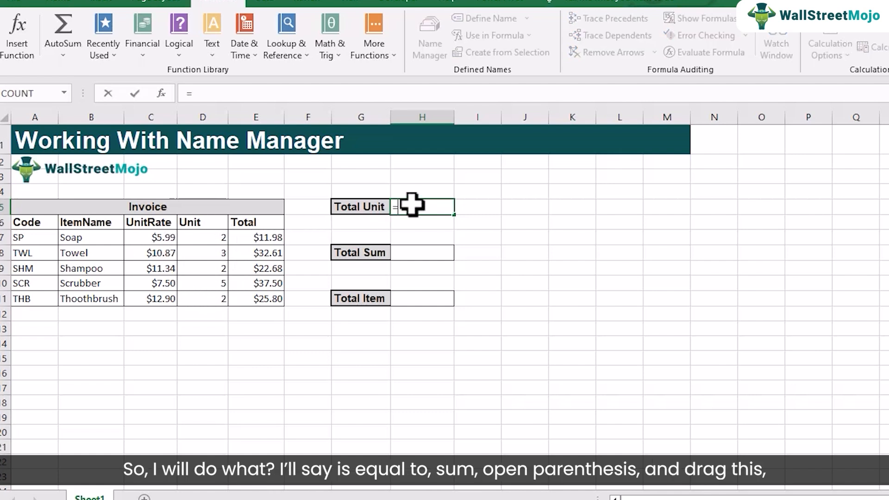
{"action": "type", "text": "sum("}
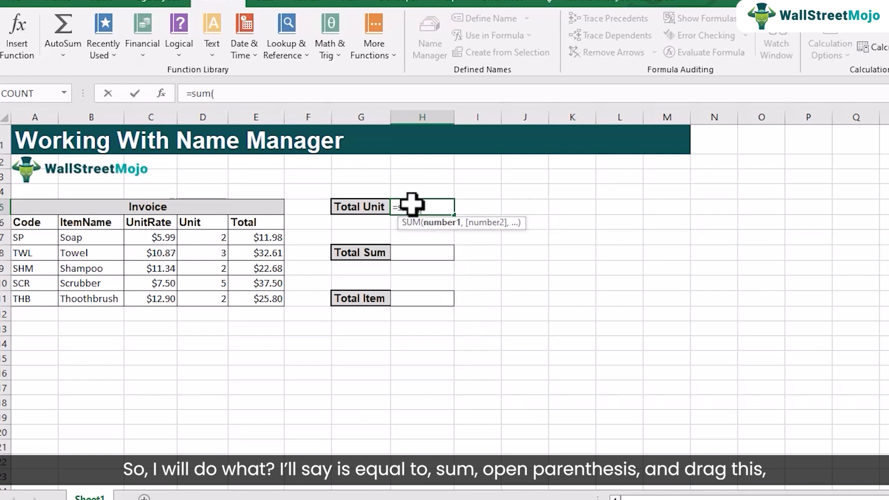
{"action": "left_click_drag", "start_coordinate": [202, 238], "coordinate": [200, 298]}
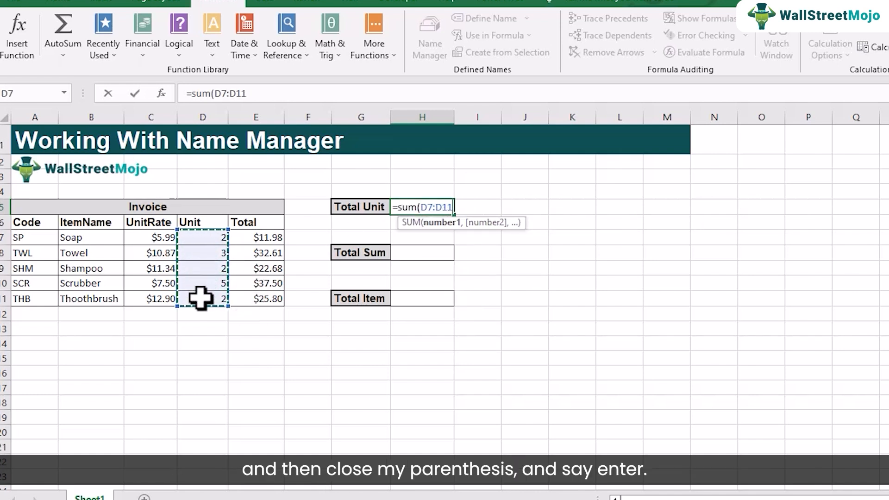
{"action": "type", "text": ")"}
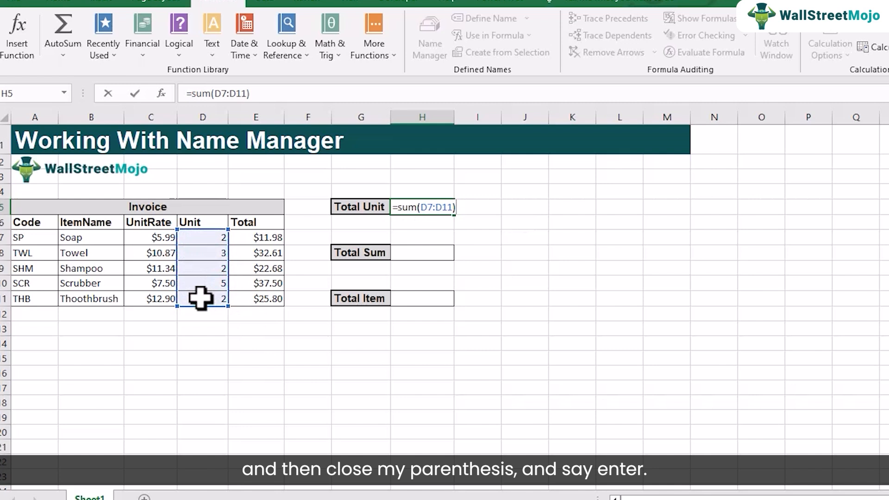
{"action": "key", "text": "Return"}
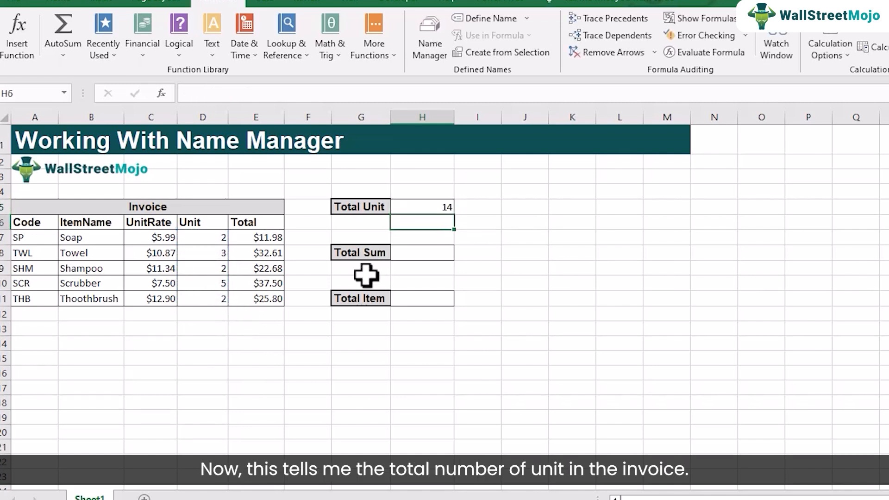
Inspect the range reference in H5's Total Unit formula and delete the formula from the cell.
{"action": "left_click", "coordinate": [425, 206]}
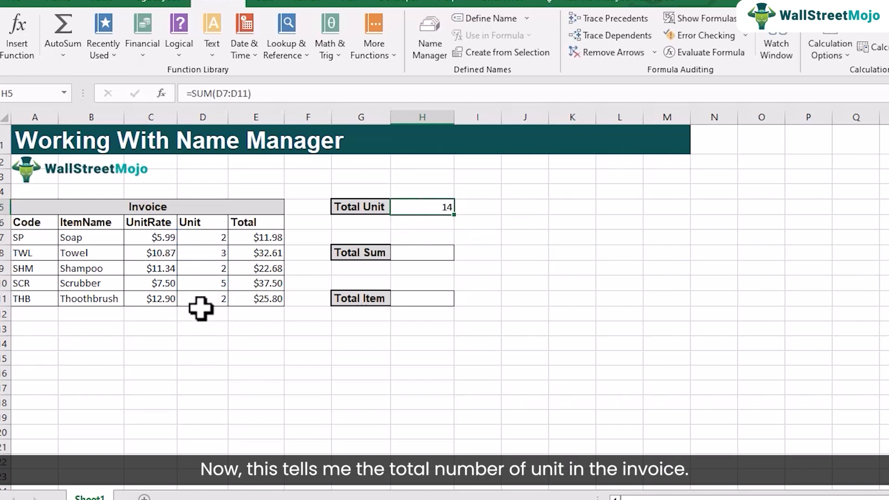
{"action": "double_click", "coordinate": [429, 207]}
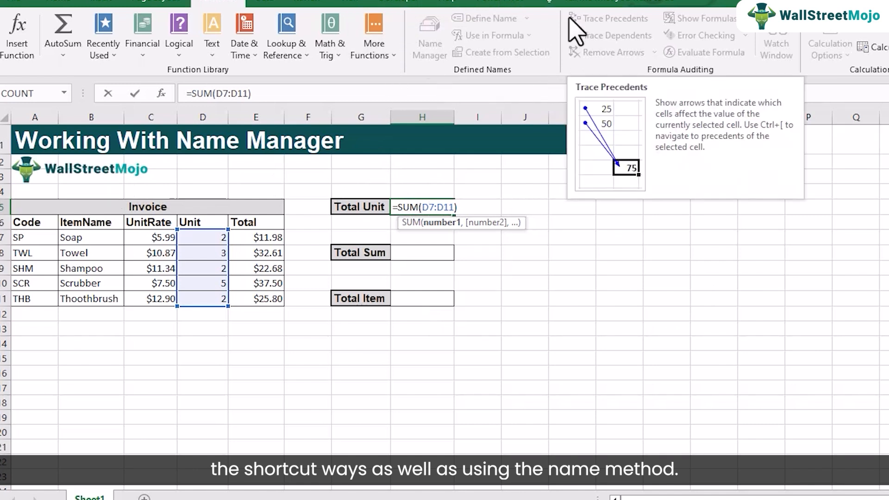
{"action": "key", "text": "Return"}
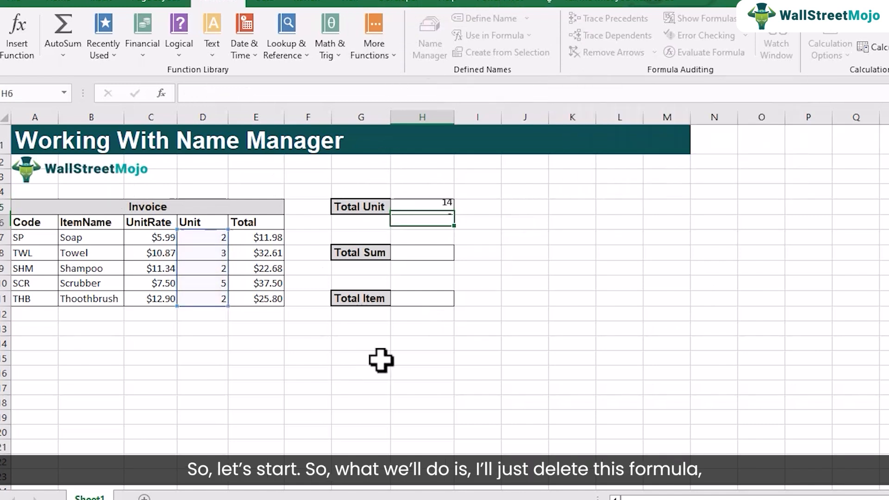
{"action": "left_click", "coordinate": [422, 207]}
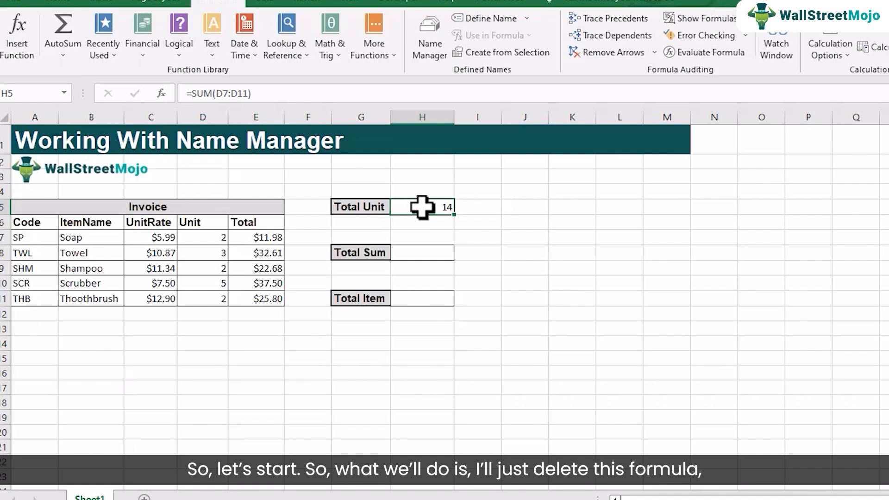
{"action": "left_click", "coordinate": [420, 223]}
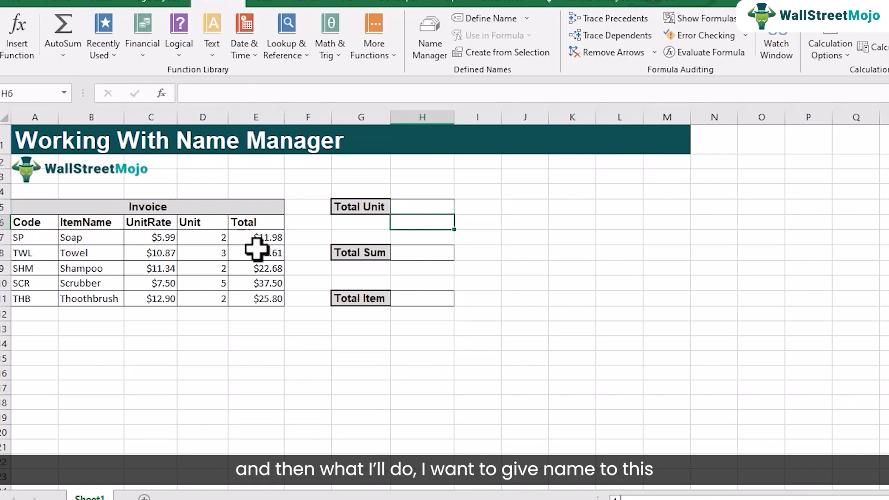
Name the invoice's Unit values in D7:D11 Unit and reselect the range to check its name.
{"action": "left_click_drag", "start_coordinate": [203, 239], "coordinate": [219, 297]}
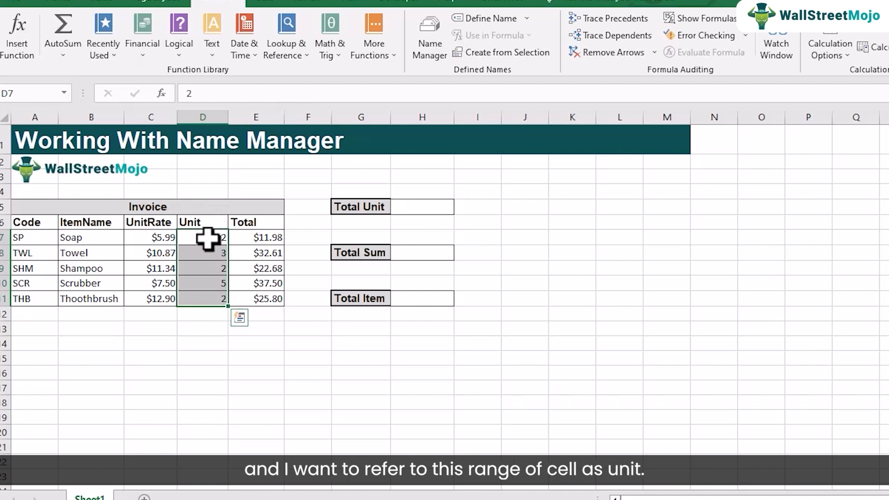
{"action": "left_click_drag", "start_coordinate": [203, 234], "coordinate": [218, 298]}
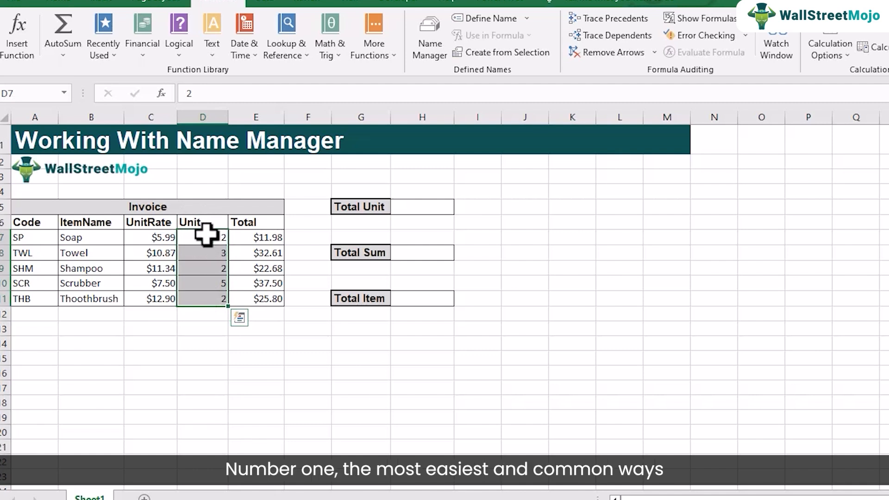
{"action": "left_click_drag", "start_coordinate": [205, 235], "coordinate": [218, 298]}
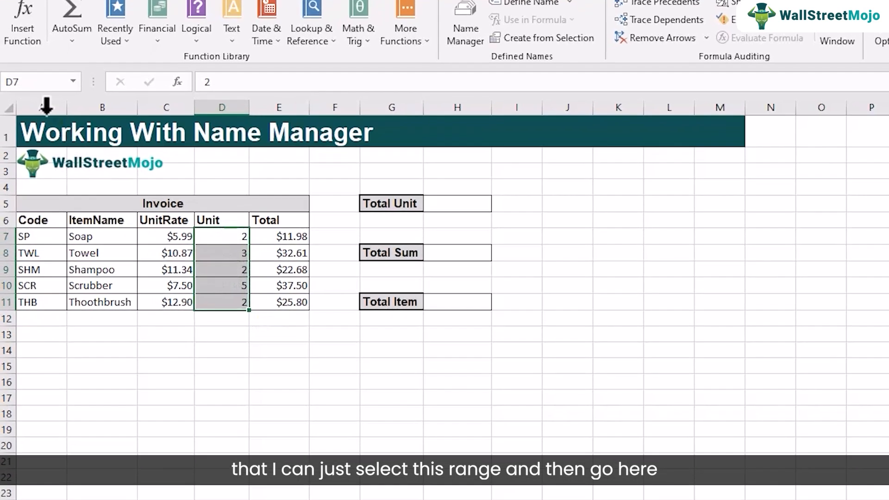
{"action": "left_click", "coordinate": [30, 94]}
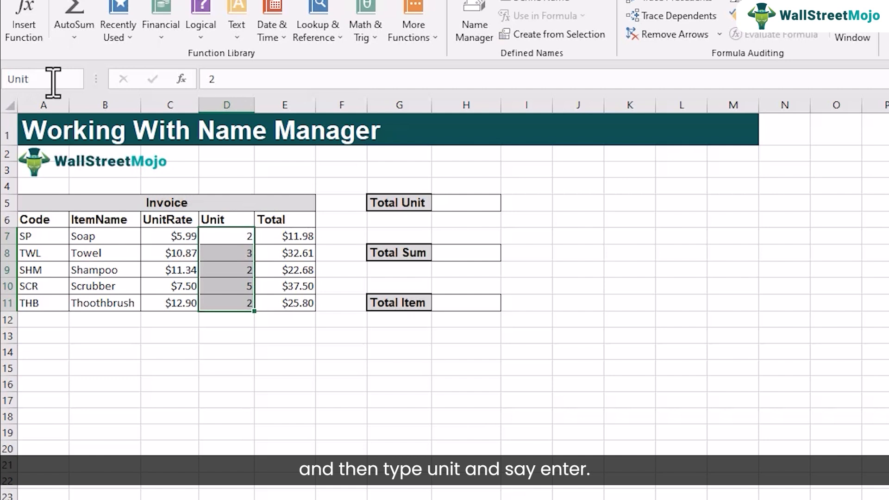
{"action": "key", "text": "Return"}
{"action": "left_click", "coordinate": [226, 355]}
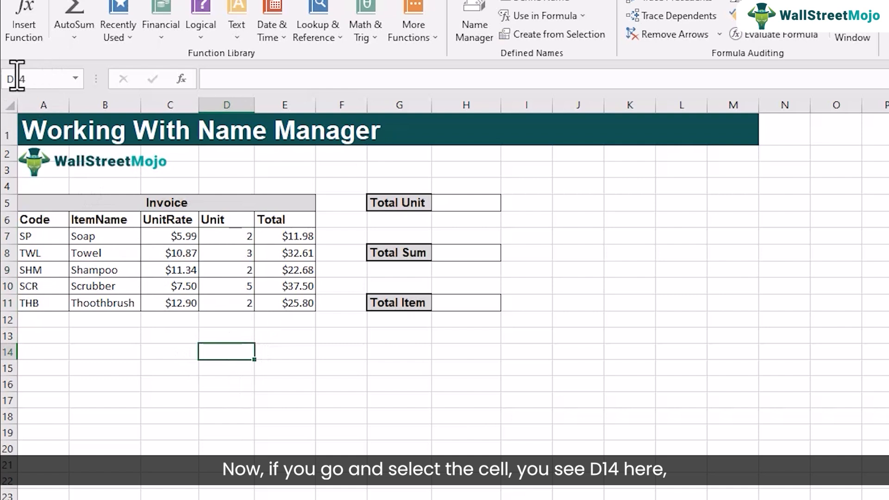
{"action": "left_click_drag", "start_coordinate": [234, 235], "coordinate": [232, 296]}
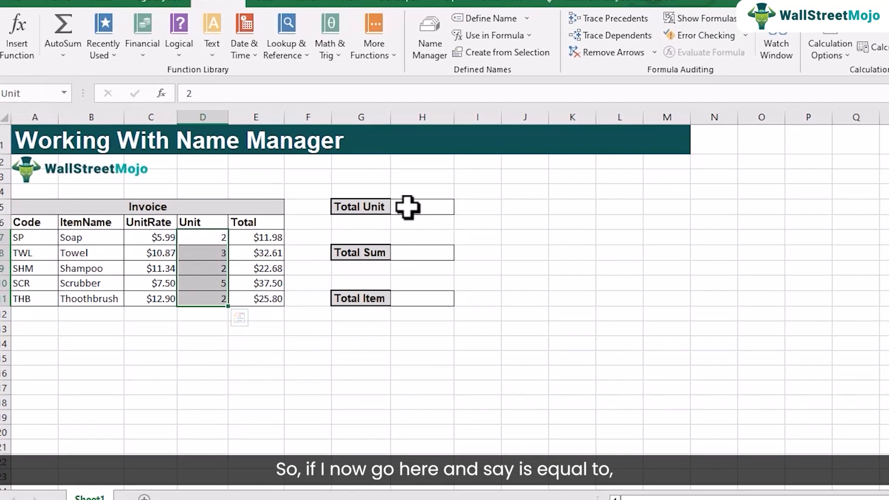
Calculate Total Unit in H5 by summing the named range with =SUM(Unit).
{"action": "left_click", "coordinate": [450, 203]}
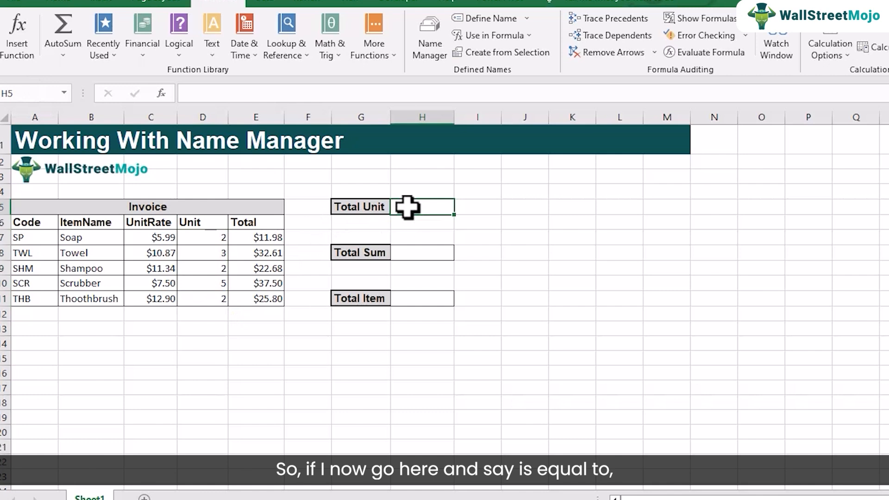
{"action": "type", "text": "="}
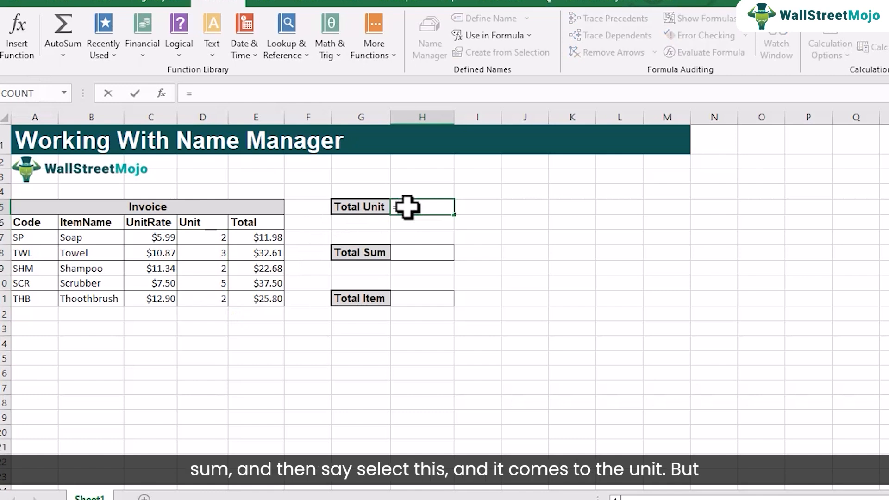
{"action": "type", "text": "sum("}
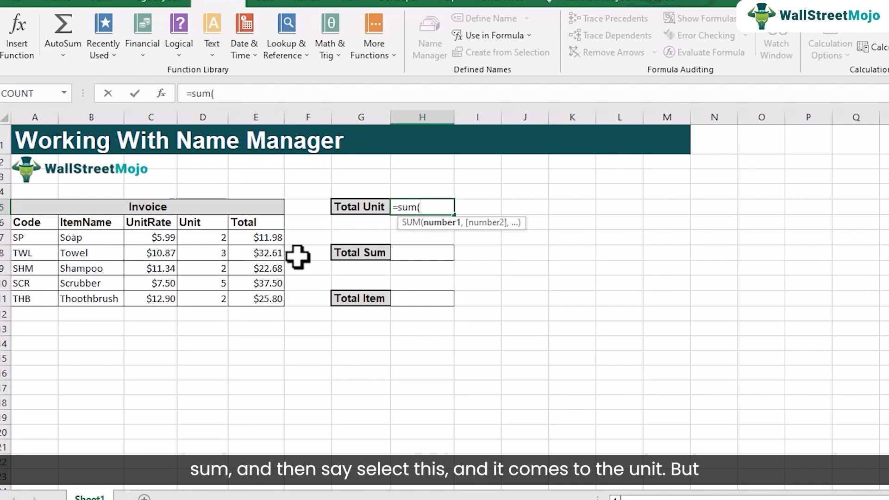
{"action": "left_click", "coordinate": [212, 241]}
{"action": "left_click_drag", "start_coordinate": [212, 241], "coordinate": [214, 299]}
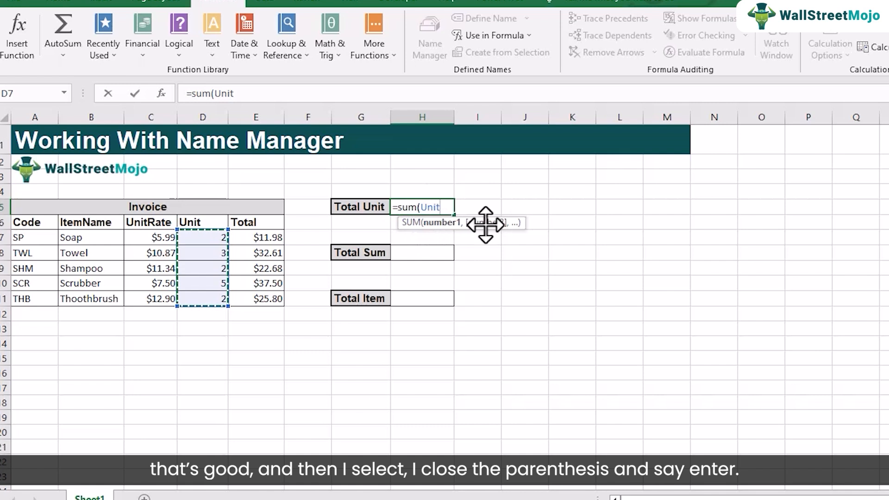
{"action": "type", "text": ")"}
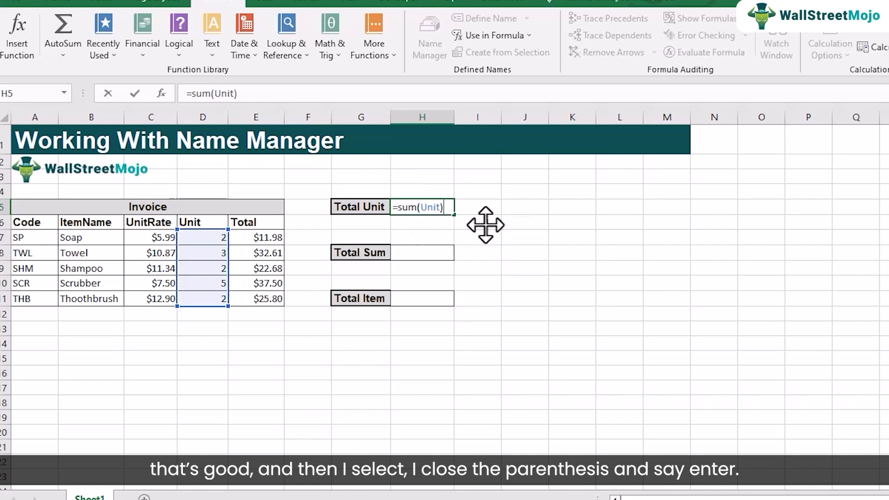
{"action": "key", "text": "Return"}
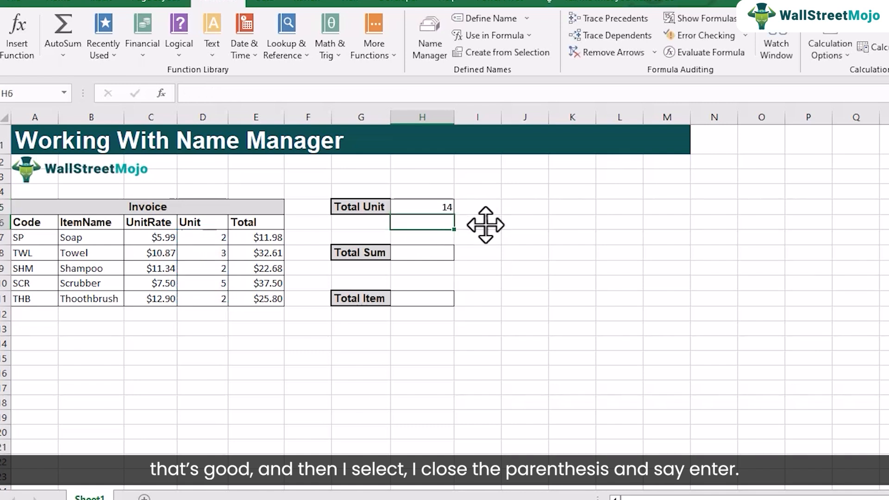
Examine how the Total Unit formula in H5 refers to the named range instead of cell addresses.
{"action": "left_click", "coordinate": [436, 208]}
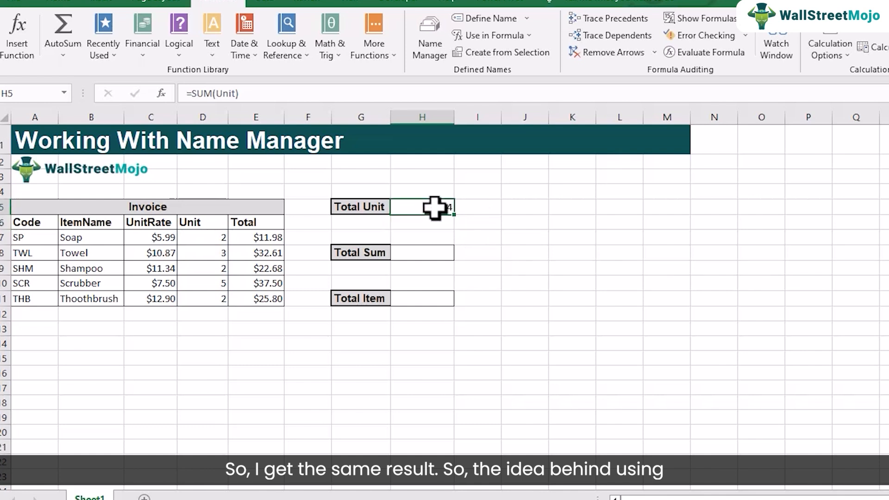
{"action": "left_click", "coordinate": [437, 225]}
{"action": "left_click", "coordinate": [435, 208]}
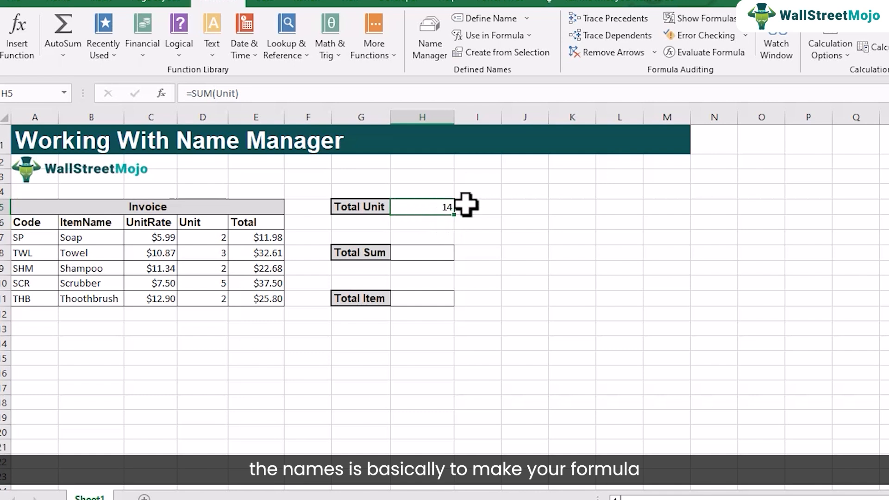
{"action": "double_click", "coordinate": [441, 207]}
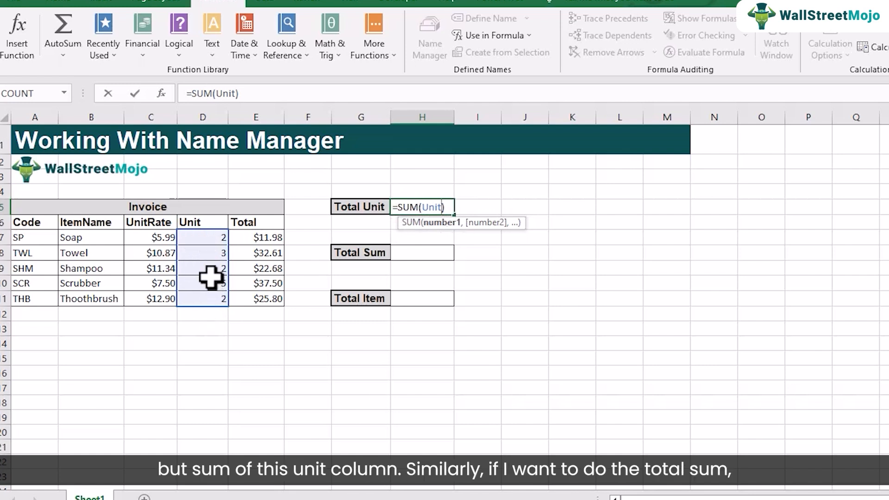
{"action": "key", "text": "Return"}
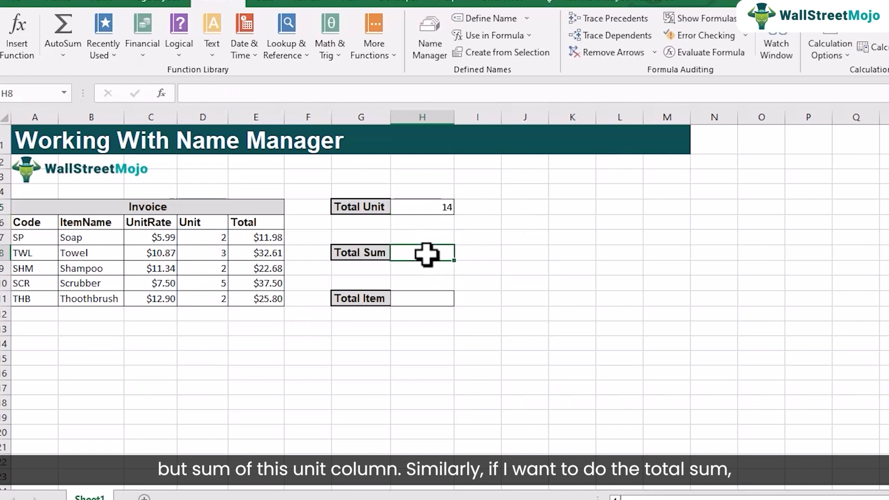
{"action": "left_click", "coordinate": [255, 241]}
{"action": "left_click_drag", "start_coordinate": [255, 242], "coordinate": [250, 296]}
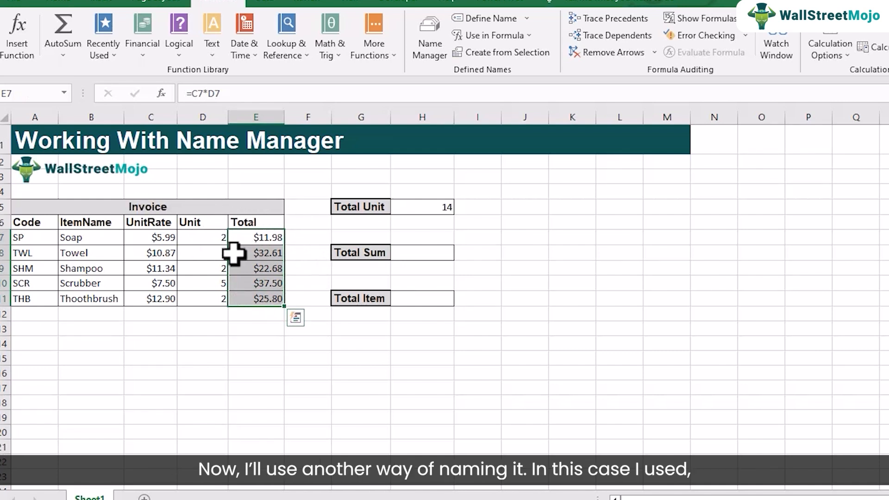
{"action": "left_click_drag", "start_coordinate": [193, 237], "coordinate": [202, 292]}
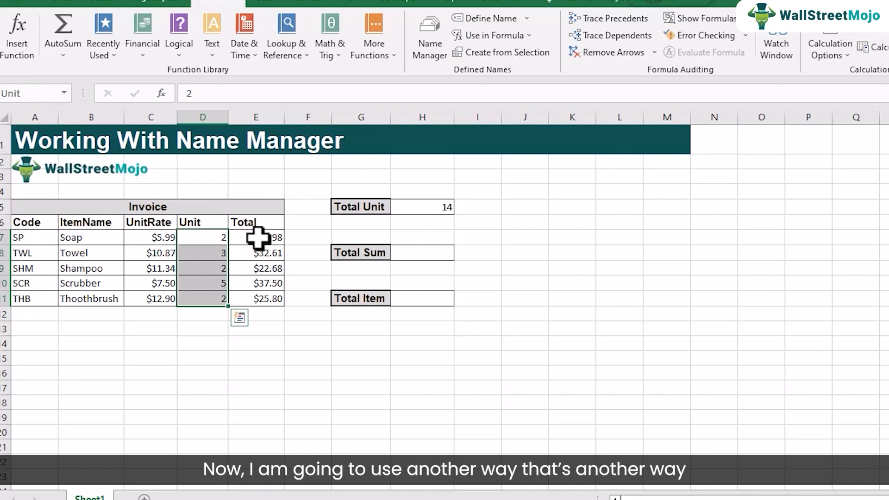
{"action": "left_click_drag", "start_coordinate": [258, 237], "coordinate": [265, 299]}
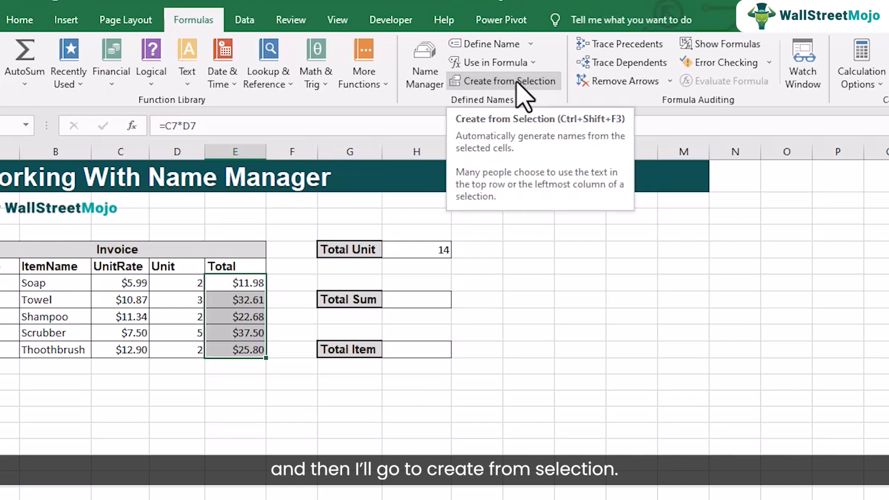
{"action": "left_click", "coordinate": [517, 82]}
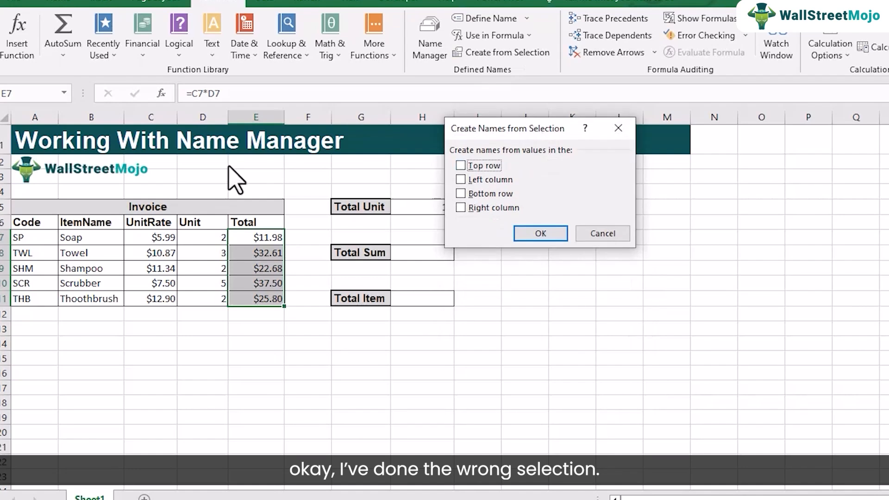
{"action": "left_click", "coordinate": [601, 234]}
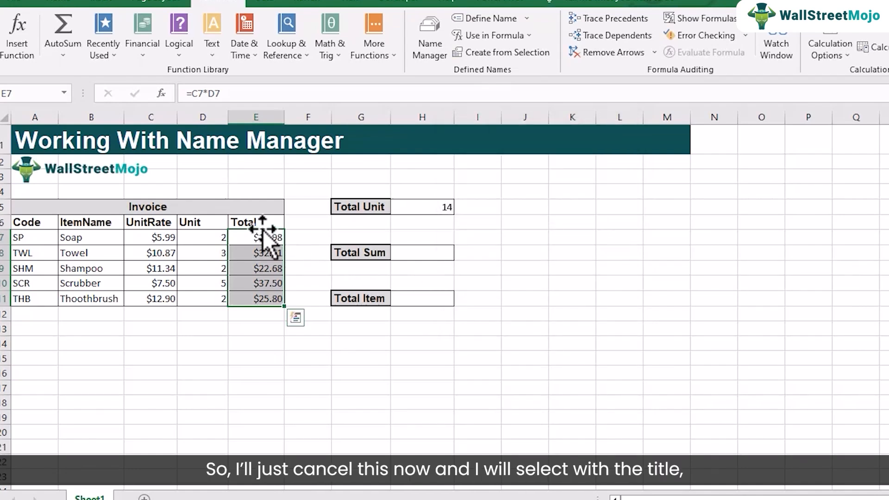
Create a name for the invoice totals from the selection E6:E11, using the top row as the name.
{"action": "left_click_drag", "start_coordinate": [260, 223], "coordinate": [261, 297]}
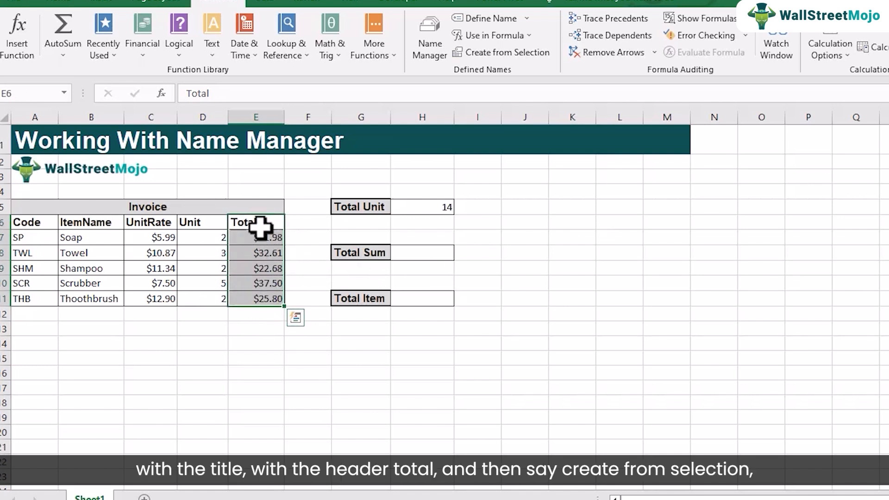
{"action": "left_click", "coordinate": [523, 52]}
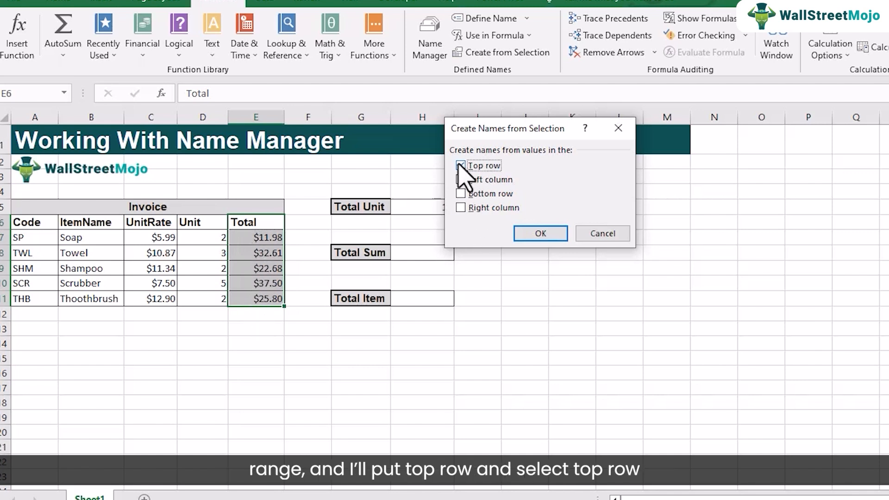
{"action": "left_click", "coordinate": [537, 233]}
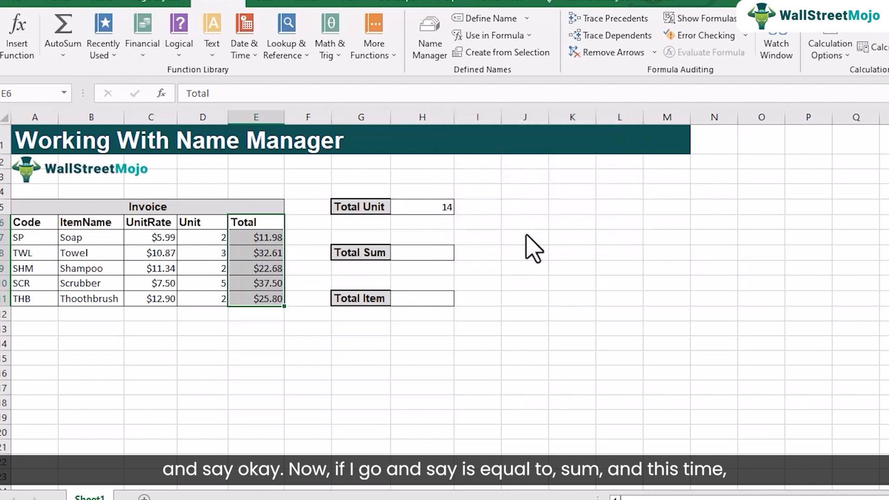
Start a SUM formula in the Total Sum cell H8 with the range E7:E11 as its argument.
{"action": "left_click", "coordinate": [418, 252]}
{"action": "type", "text": "="}
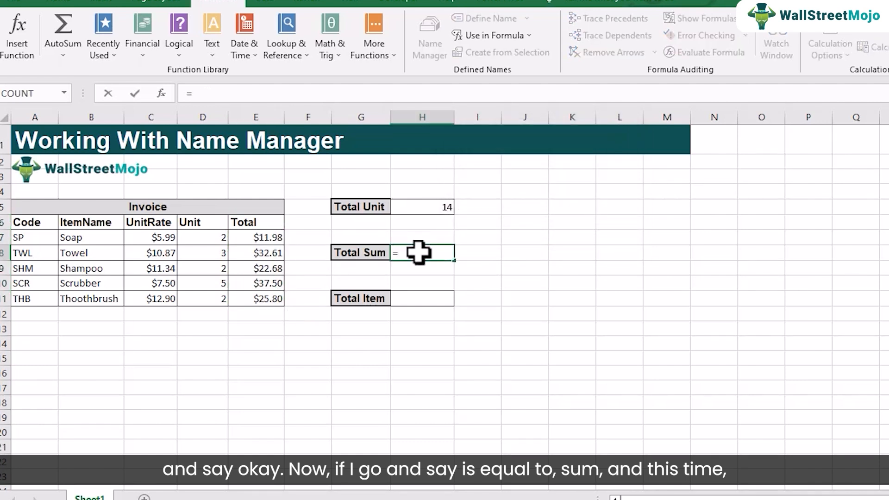
{"action": "type", "text": "sum"}
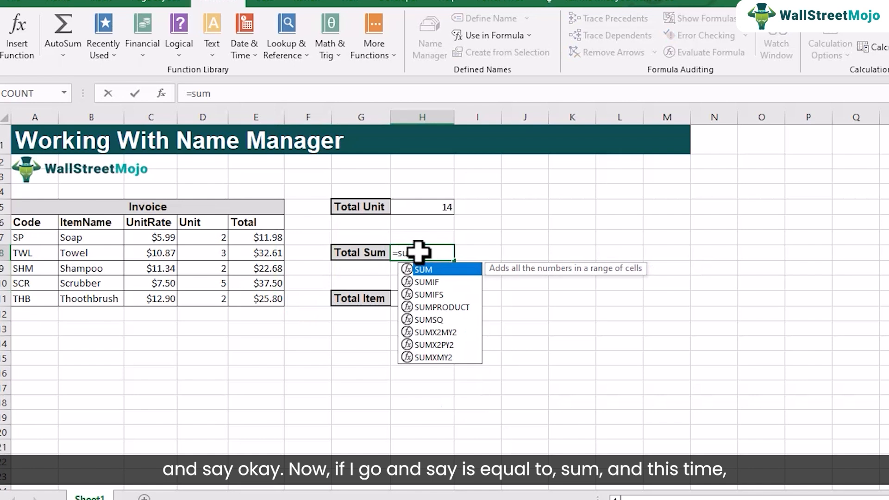
{"action": "type", "text": "("}
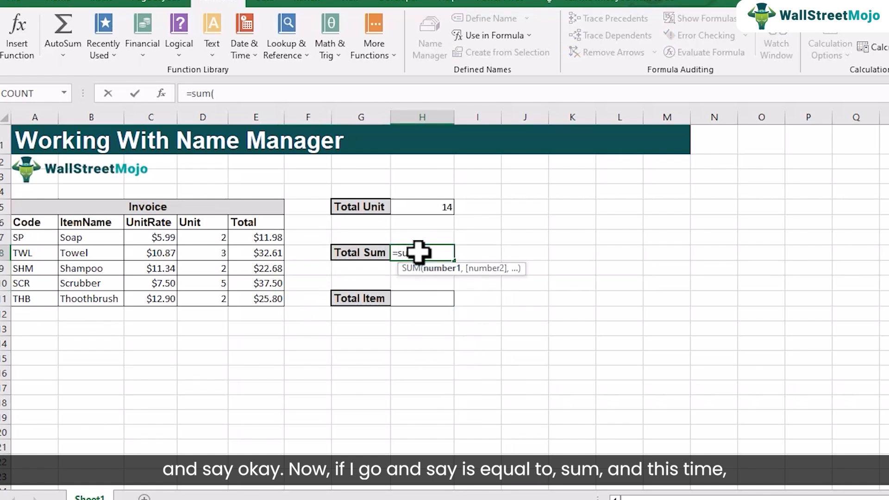
{"action": "left_click_drag", "start_coordinate": [270, 236], "coordinate": [283, 296]}
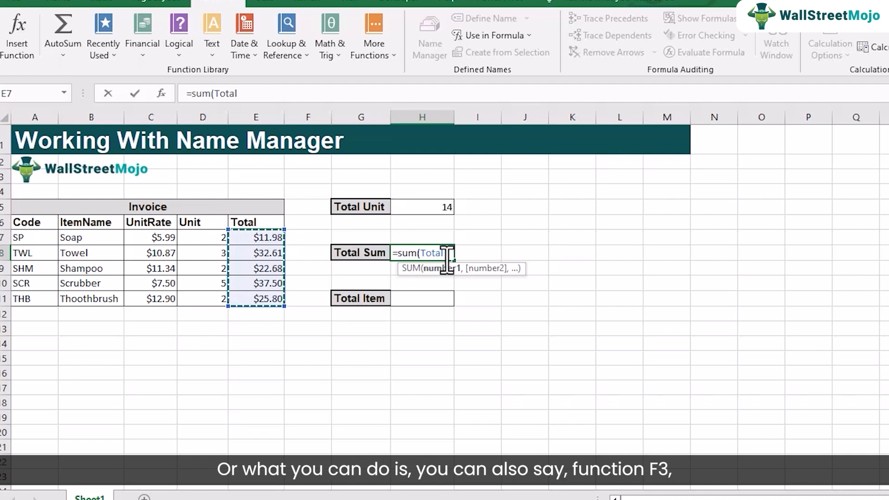
Replace the SUM argument by pasting the defined name Total, complete =SUM(Total) in H8 and reselect the cell to check its formula.
{"action": "key", "text": "BackSpace"}
{"action": "key", "text": "BackSpace"}
{"action": "key", "text": "BackSpace"}
{"action": "key", "text": "BackSpace"}
{"action": "key", "text": "BackSpace"}
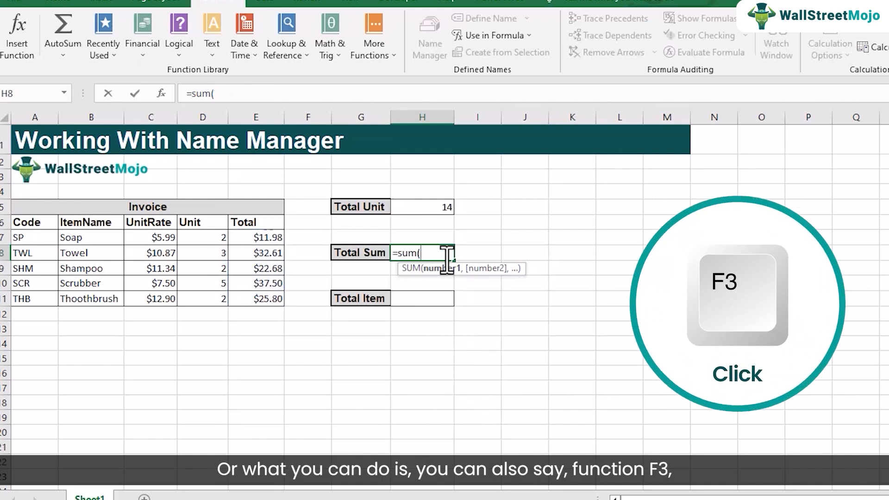
{"action": "key", "text": "F3"}
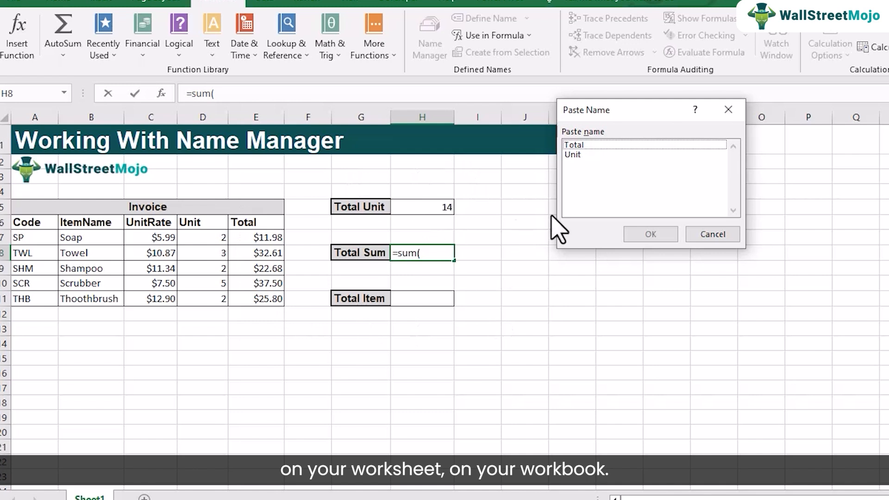
{"action": "left_click", "coordinate": [573, 155]}
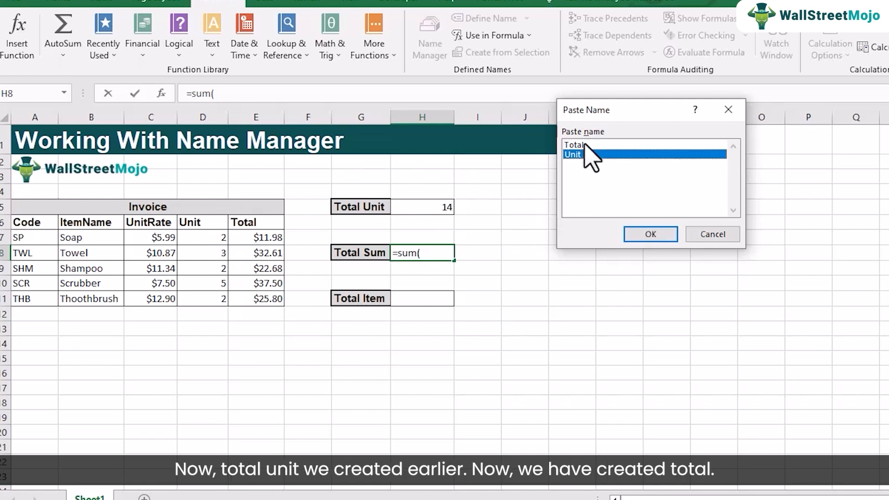
{"action": "left_click", "coordinate": [574, 145]}
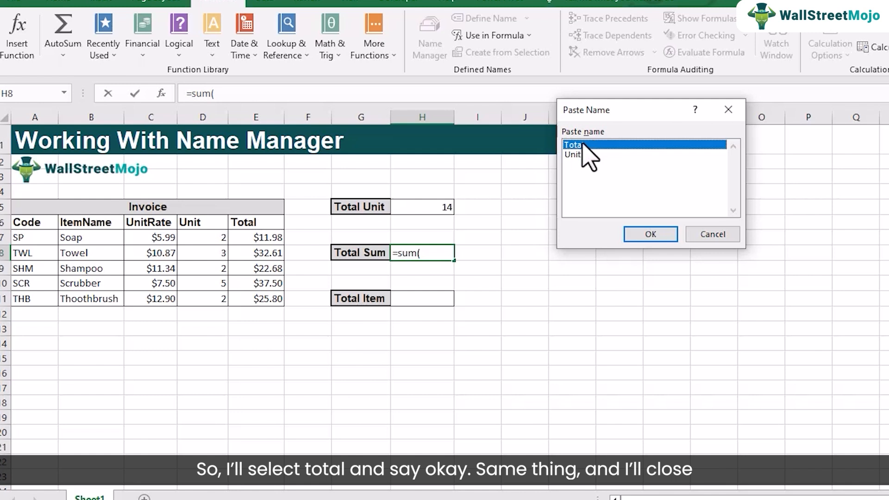
{"action": "left_click", "coordinate": [629, 234]}
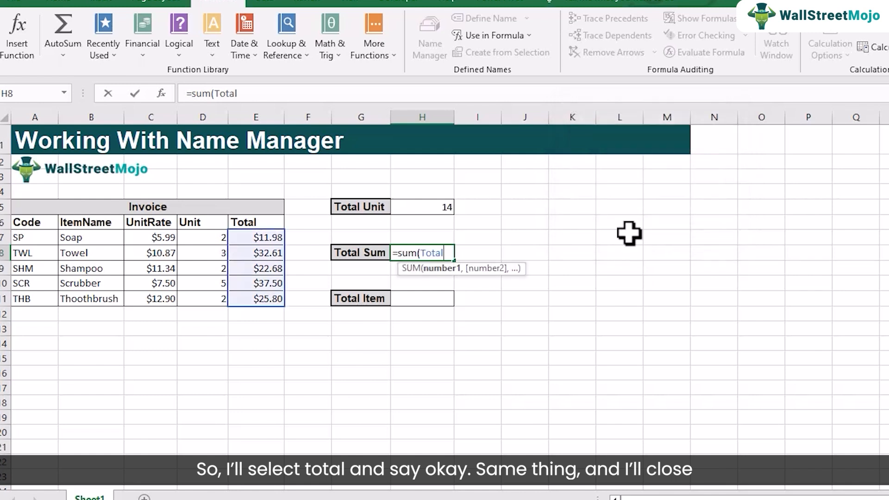
{"action": "type", "text": ")"}
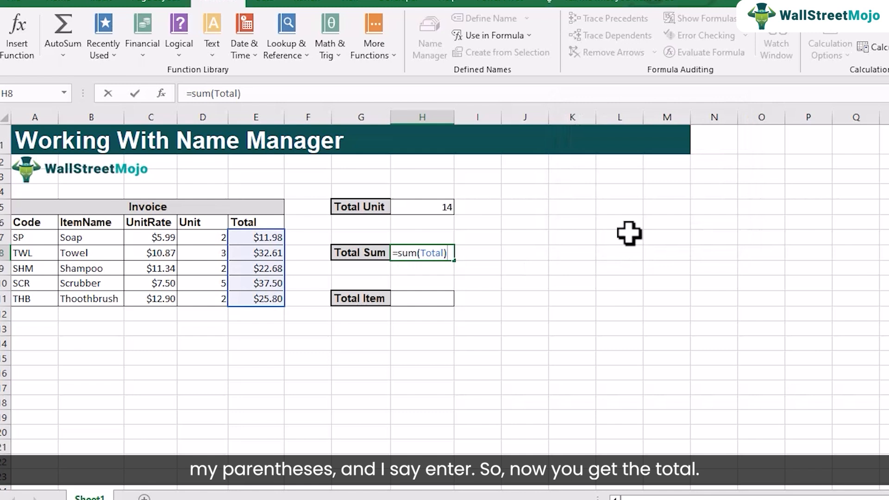
{"action": "key", "text": "Return"}
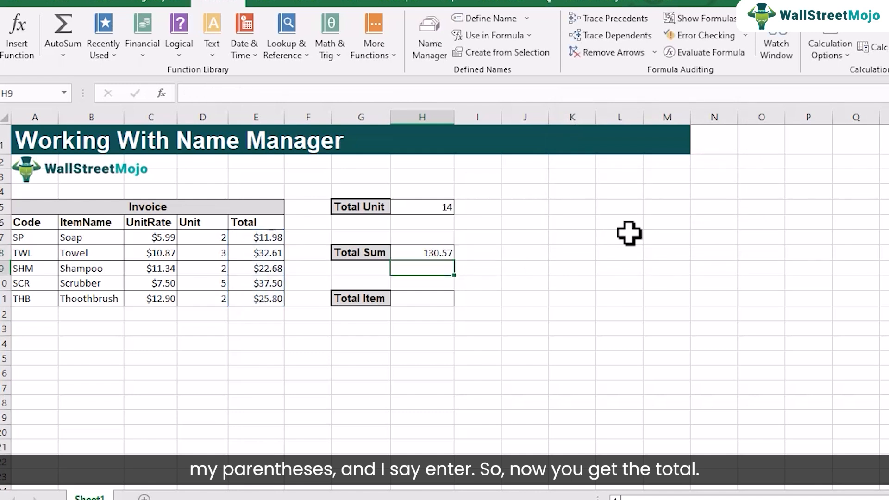
{"action": "left_click", "coordinate": [430, 254]}
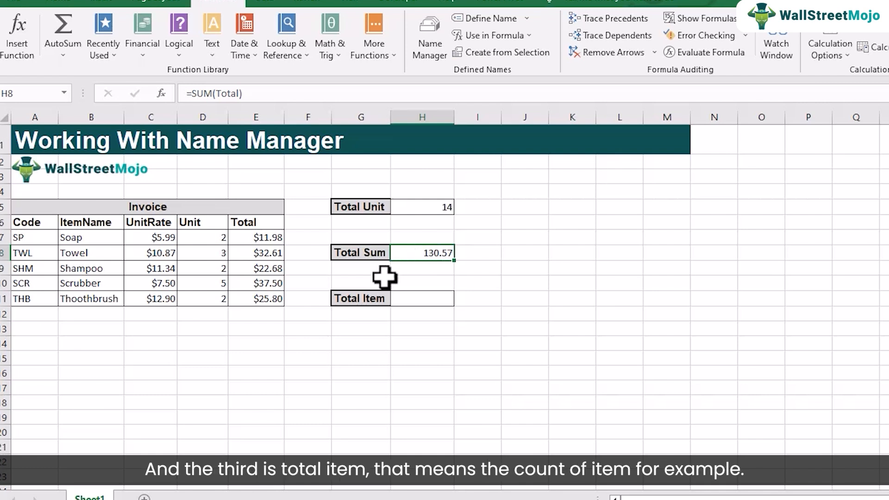
Select the invoice's item codes in A7:A11 and open the Name Manager.
{"action": "left_click", "coordinate": [420, 302]}
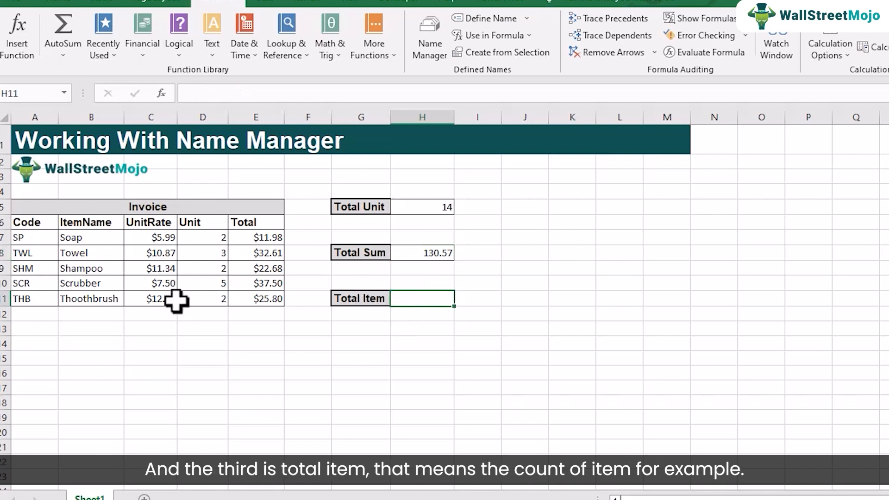
{"action": "left_click", "coordinate": [34, 236]}
{"action": "left_click_drag", "start_coordinate": [34, 236], "coordinate": [26, 298]}
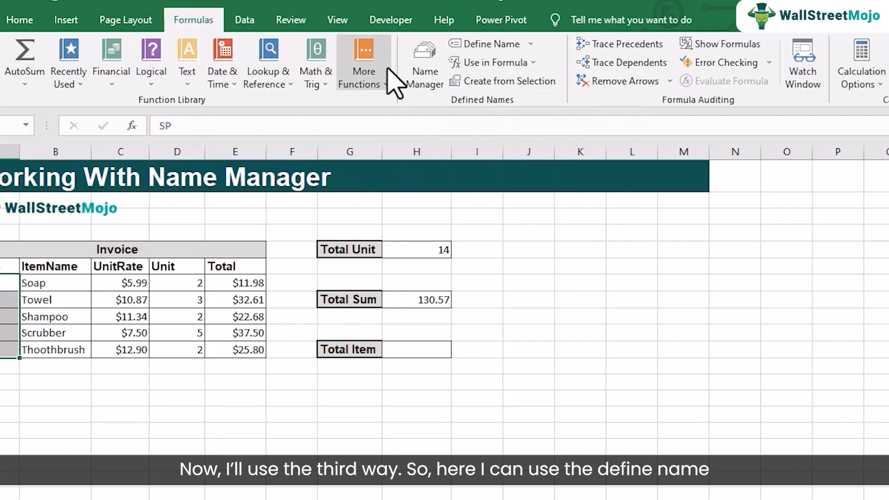
{"action": "left_click", "coordinate": [531, 44]}
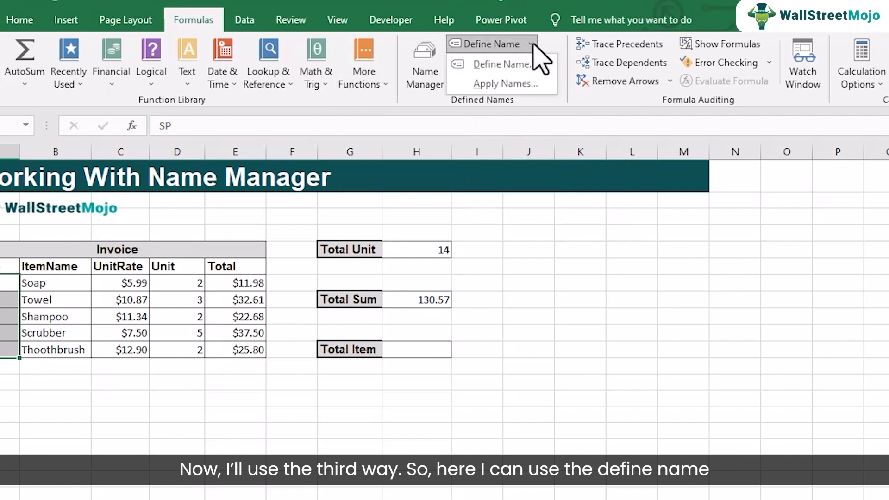
{"action": "left_click", "coordinate": [431, 67]}
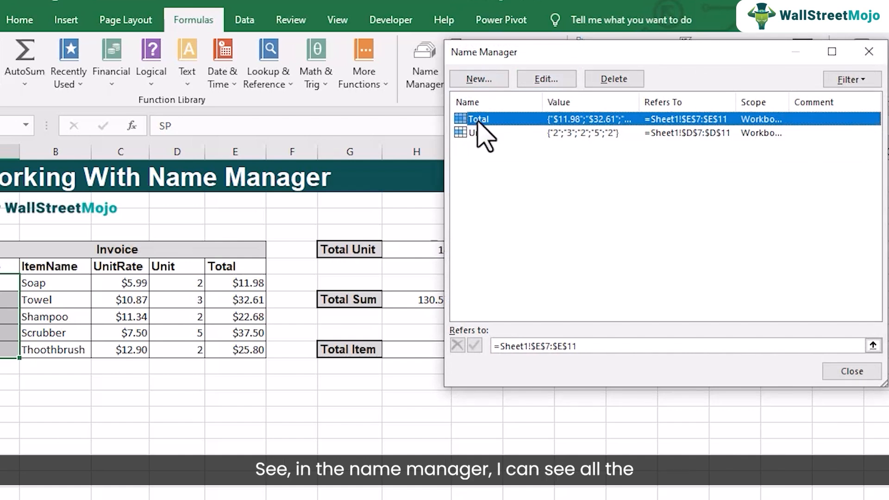
Examine the existing names Total and Unit and the ranges they refer to in the Name Manager.
{"action": "left_click", "coordinate": [482, 133]}
{"action": "left_click_drag", "start_coordinate": [539, 48], "coordinate": [433, 68]}
{"action": "left_click", "coordinate": [377, 139]}
{"action": "left_click", "coordinate": [379, 153]}
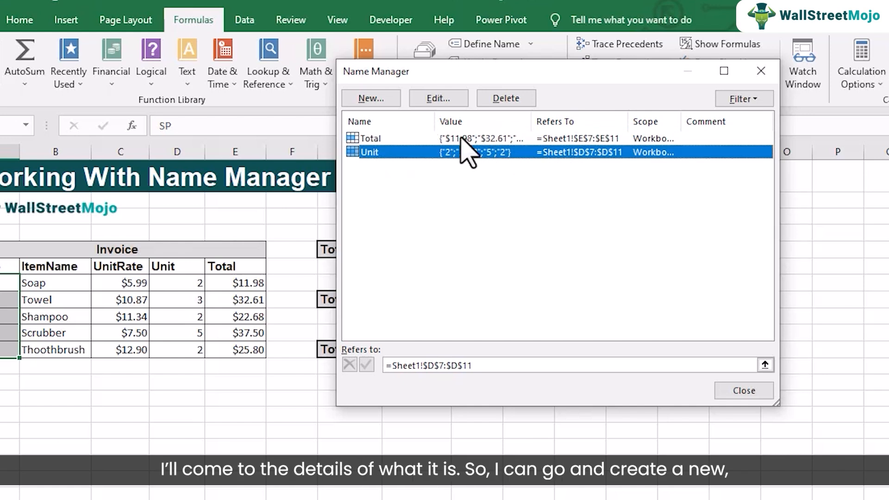
Create a new name Code with Workbook scope for A7:A11, reviewing the available scope options, and close the Name Manager.
{"action": "left_click", "coordinate": [388, 104]}
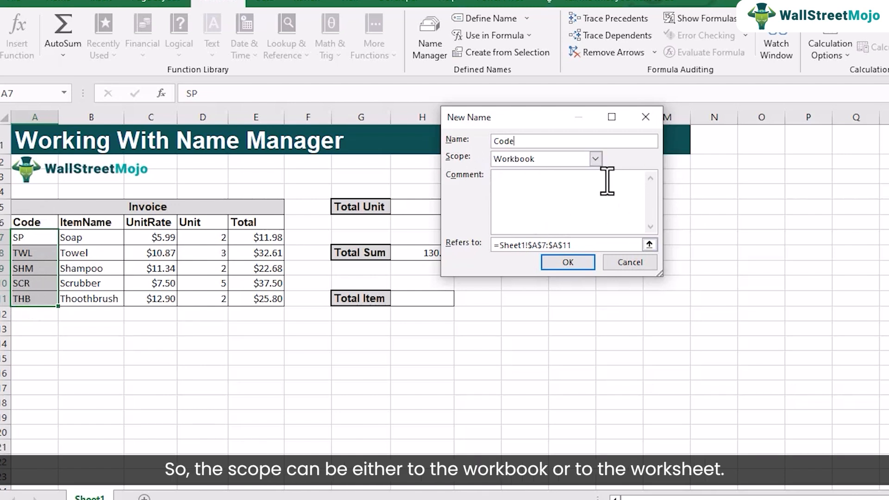
{"action": "left_click", "coordinate": [595, 158]}
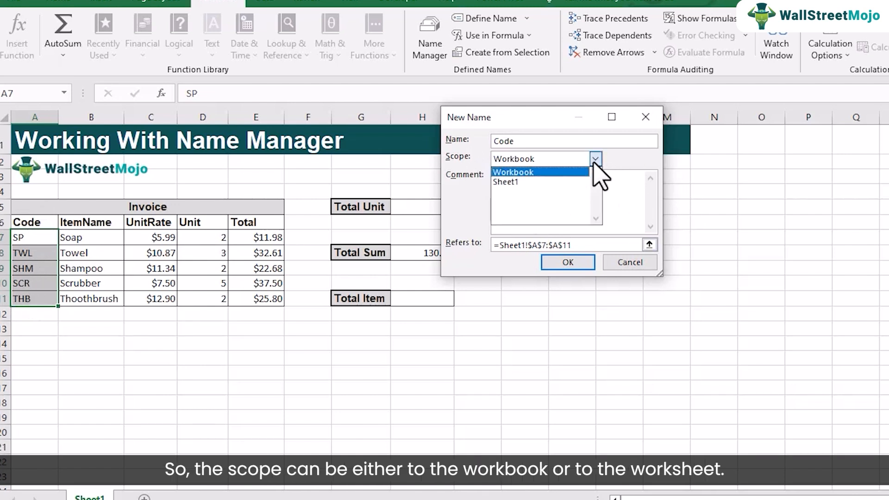
{"action": "left_click", "coordinate": [518, 172]}
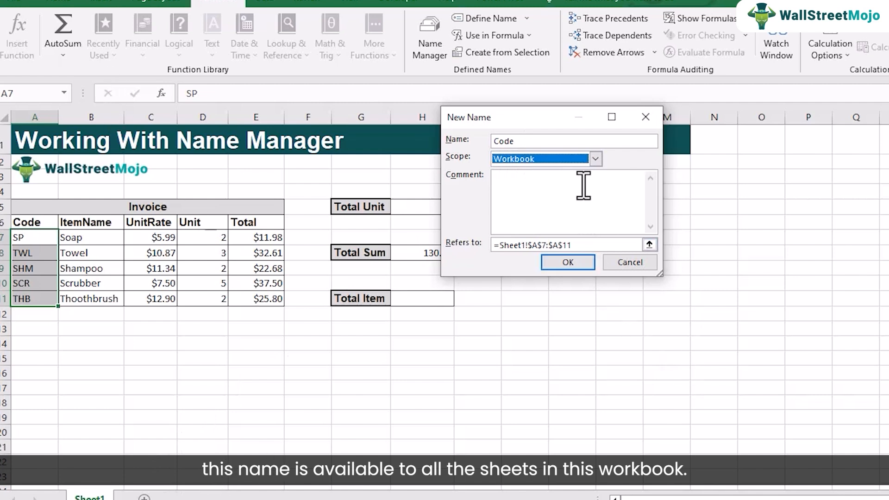
{"action": "left_click", "coordinate": [595, 159]}
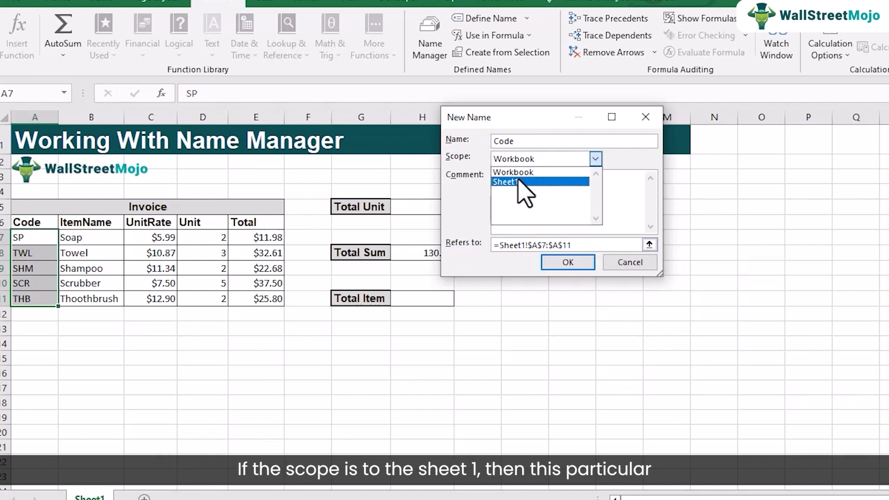
{"action": "left_click", "coordinate": [632, 165]}
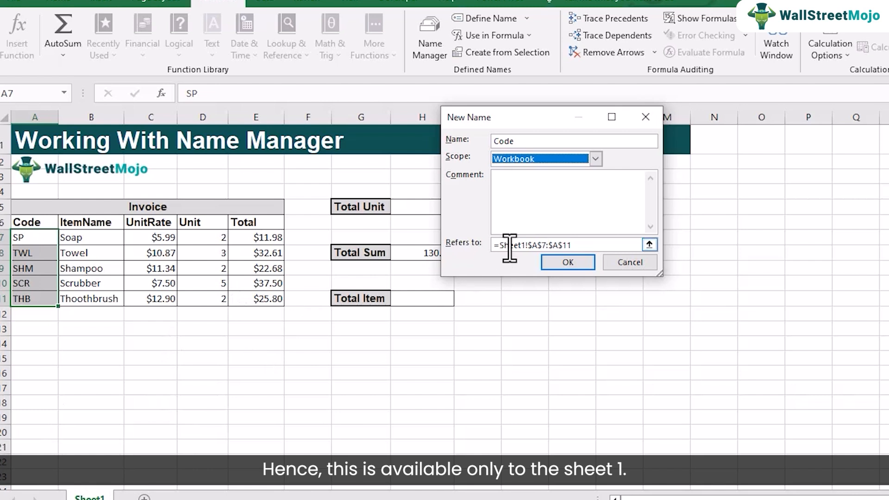
{"action": "left_click", "coordinate": [595, 159]}
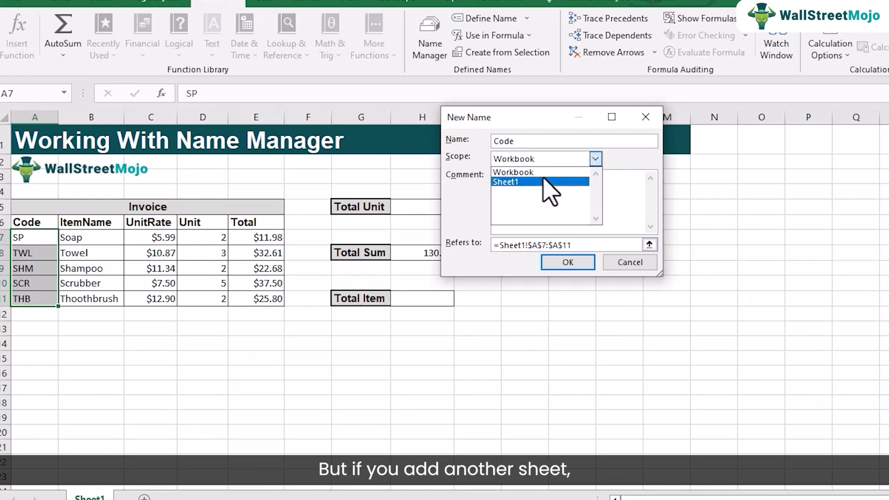
{"action": "left_click", "coordinate": [540, 176]}
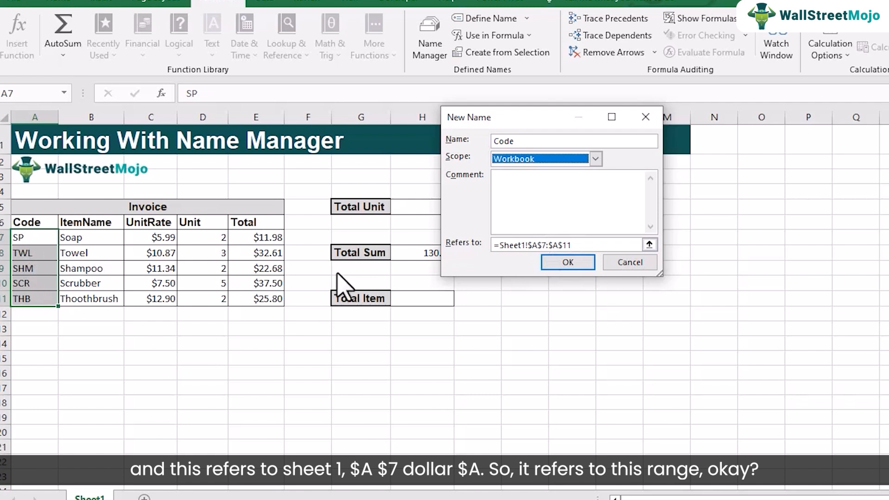
{"action": "left_click", "coordinate": [562, 262]}
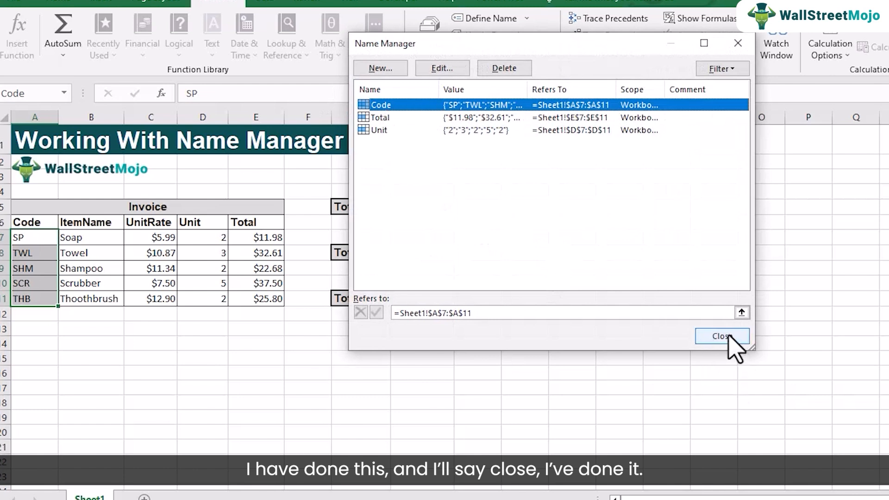
{"action": "left_click", "coordinate": [729, 335]}
Enter =COUNTA(Code) in the Total Item cell H11, pasting the defined name Code as the argument, and reselect the cell to check its formula.
{"action": "left_click", "coordinate": [424, 297]}
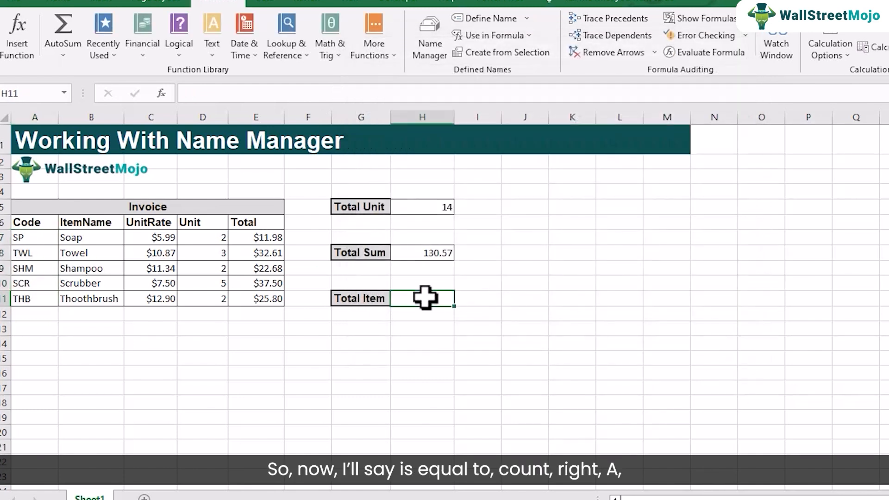
{"action": "type", "text": "=coun"}
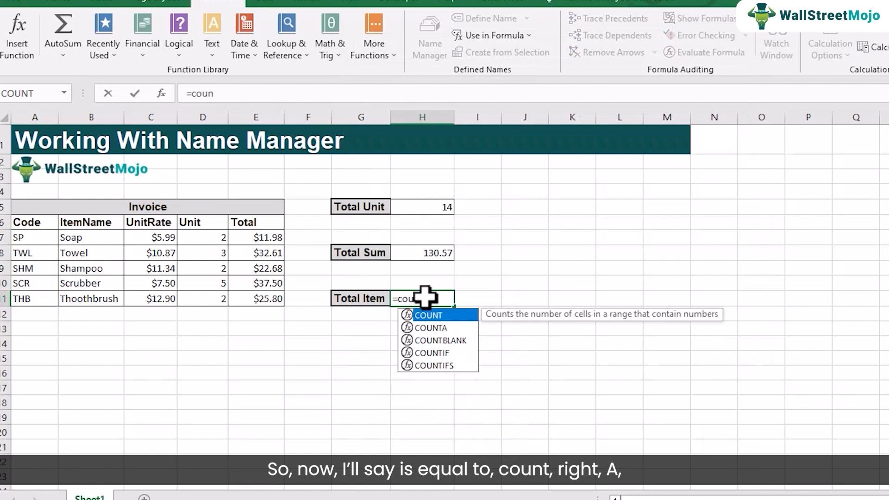
{"action": "type", "text": "ta"}
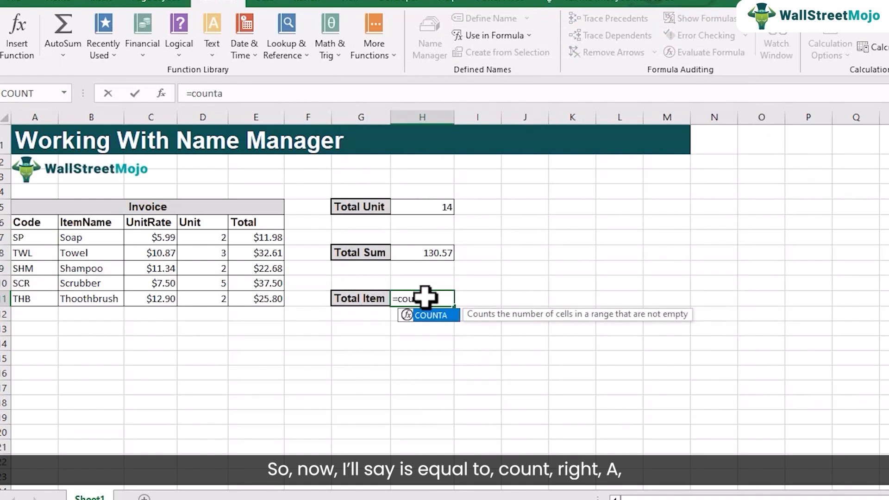
{"action": "type", "text": "("}
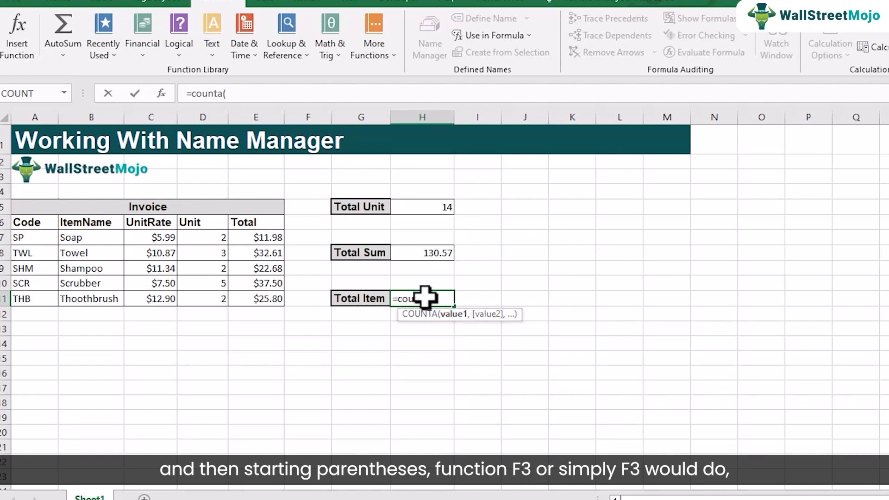
{"action": "key", "text": "F3"}
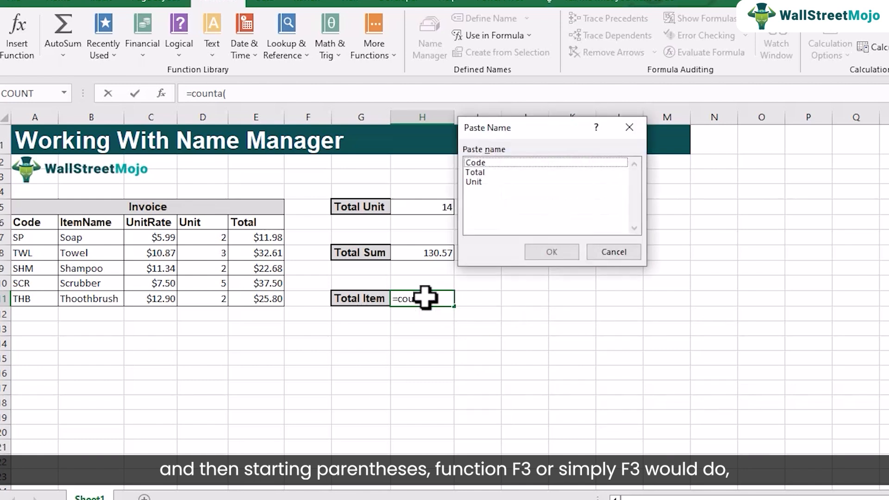
{"action": "left_click", "coordinate": [491, 165]}
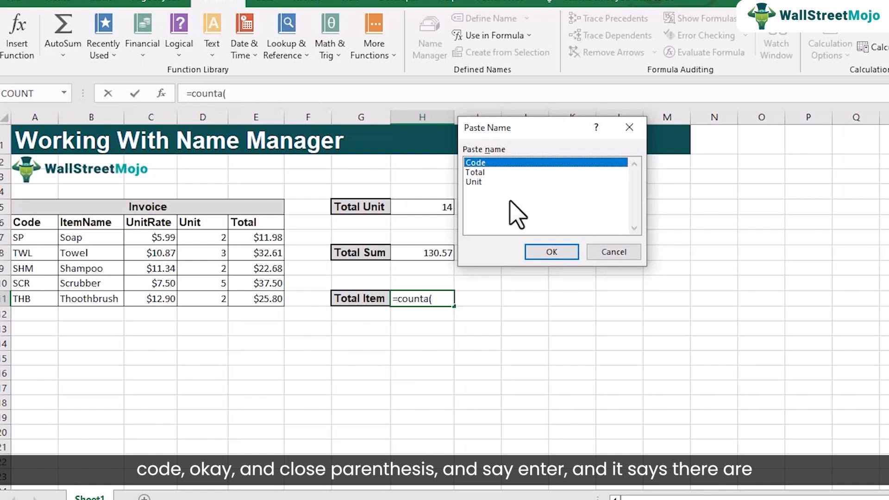
{"action": "left_click", "coordinate": [540, 253]}
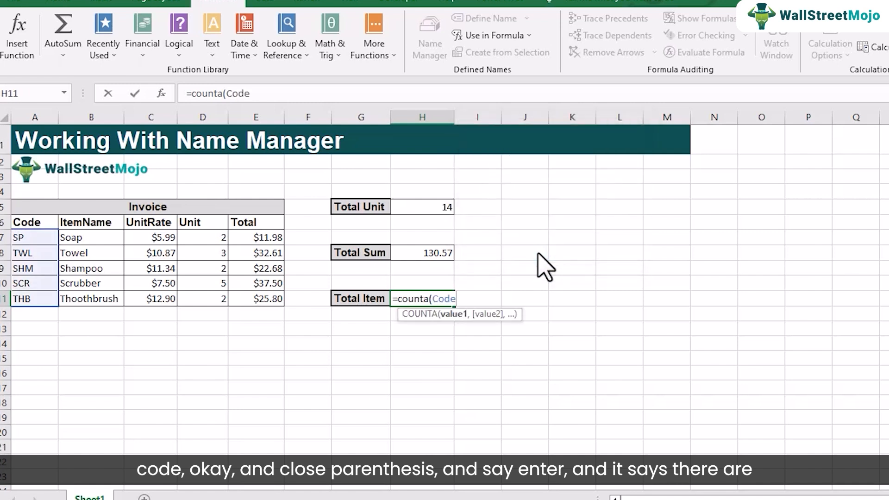
{"action": "type", "text": ")"}
{"action": "key", "text": "Return"}
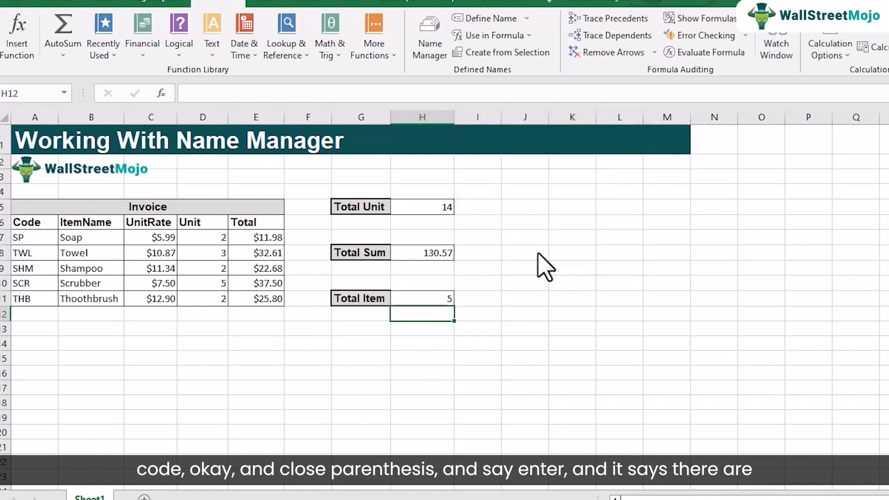
{"action": "left_click", "coordinate": [424, 300]}
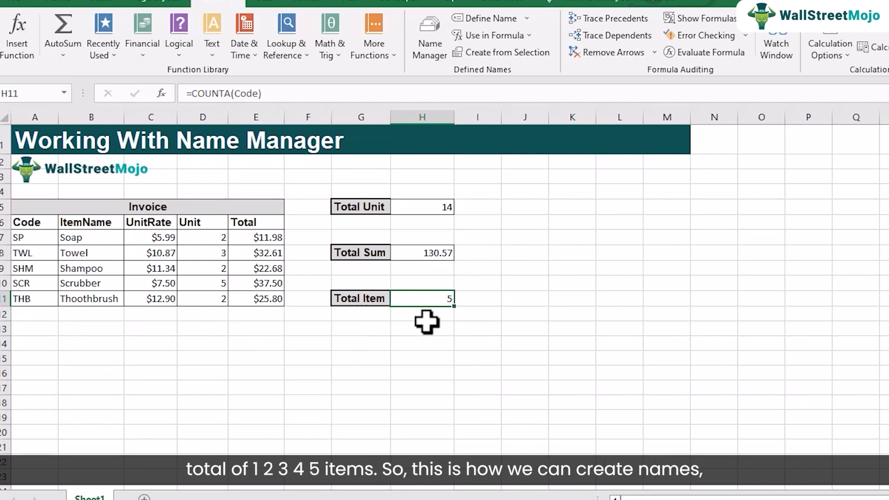
Review the defined names in the Name Manager and look at the editable settings of Code without changing them.
{"action": "left_click_drag", "start_coordinate": [427, 324], "coordinate": [425, 319]}
{"action": "left_click", "coordinate": [555, 298]}
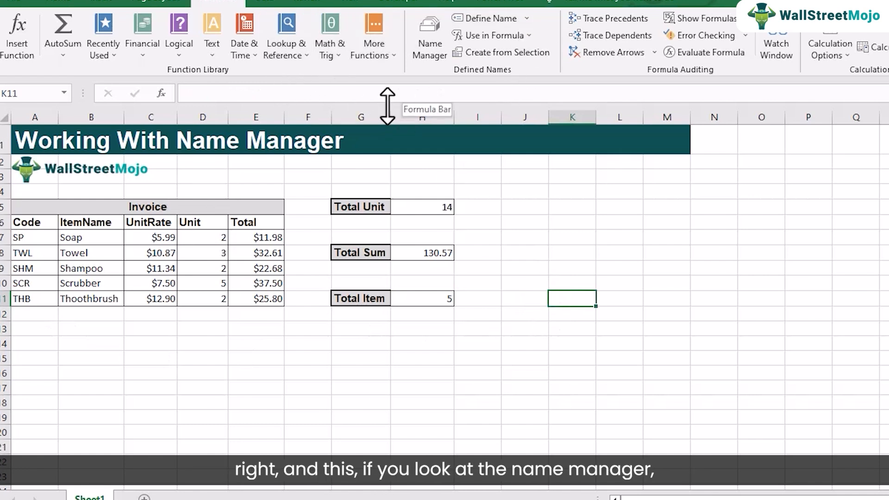
{"action": "left_click", "coordinate": [429, 54]}
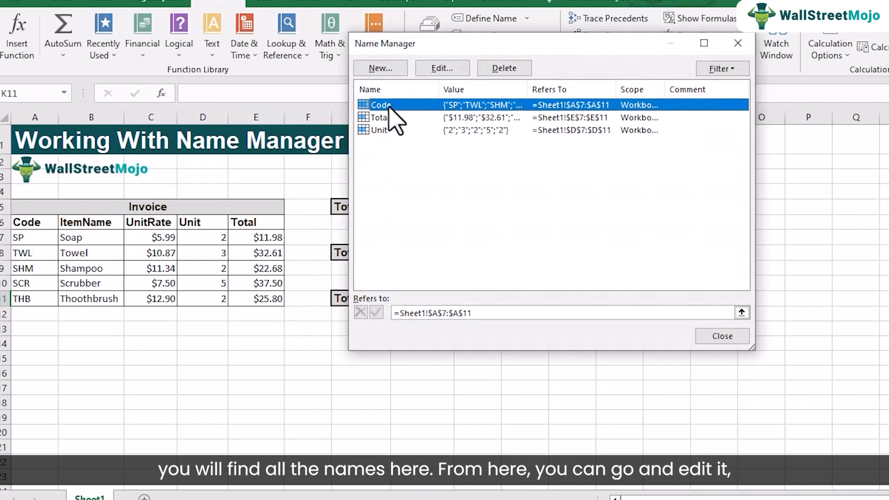
{"action": "left_click", "coordinate": [437, 71]}
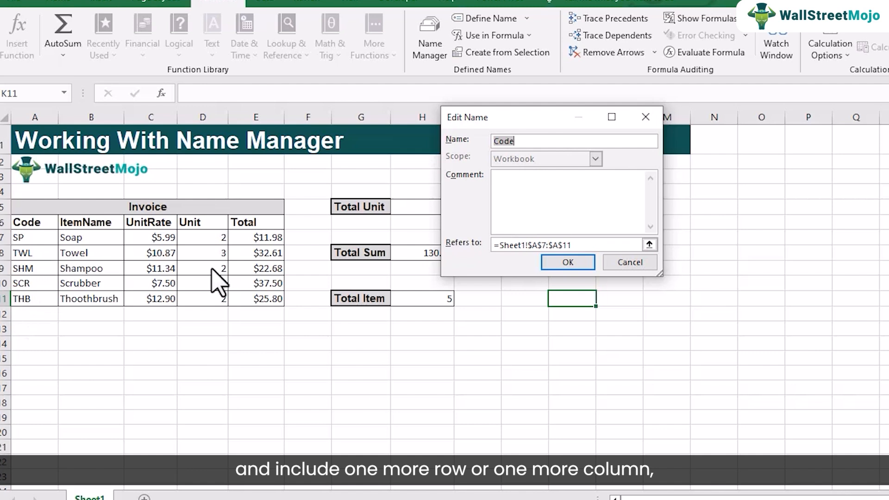
{"action": "left_click", "coordinate": [571, 264]}
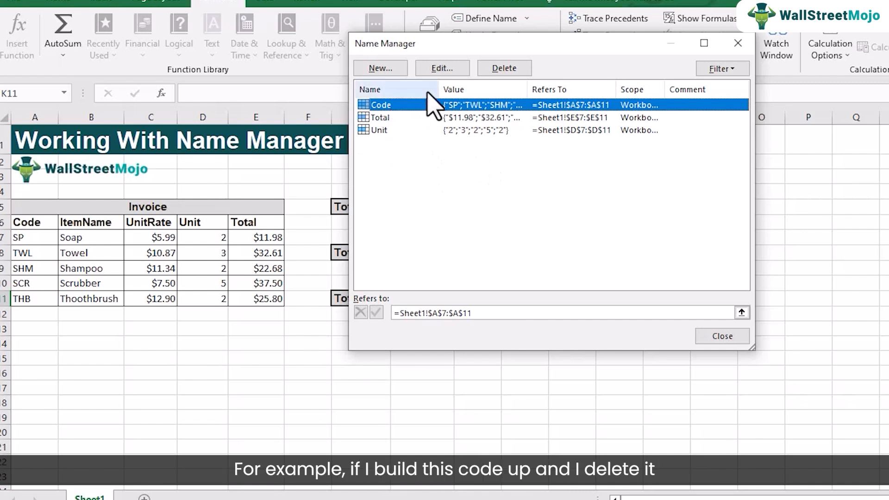
Delete the defined name Code, close the Name Manager and inspect the Total Item formula in H11.
{"action": "left_click", "coordinate": [499, 70]}
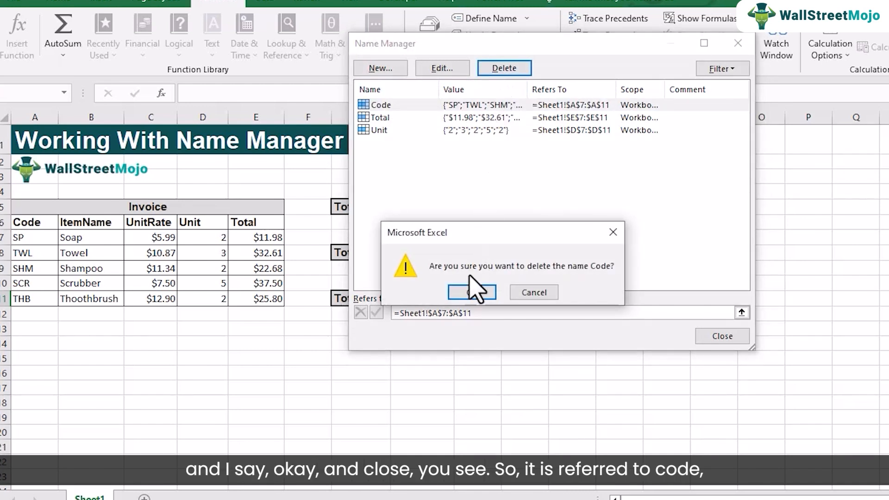
{"action": "left_click", "coordinate": [472, 291]}
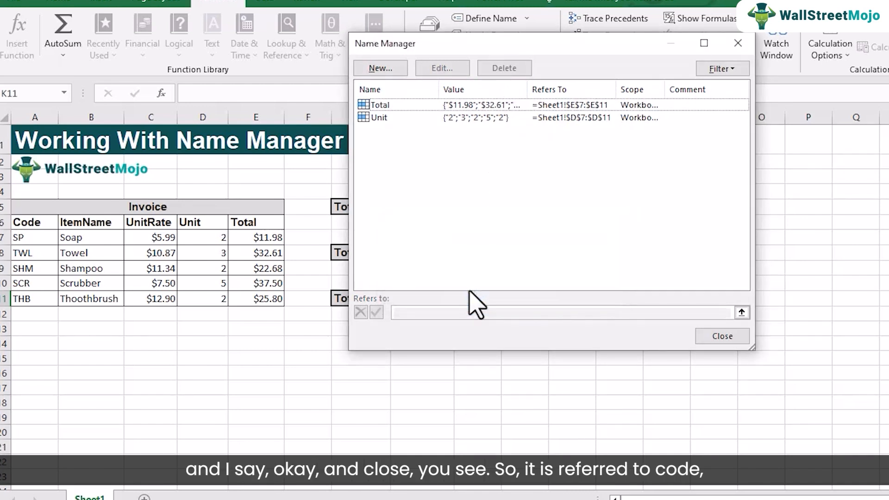
{"action": "left_click", "coordinate": [725, 337]}
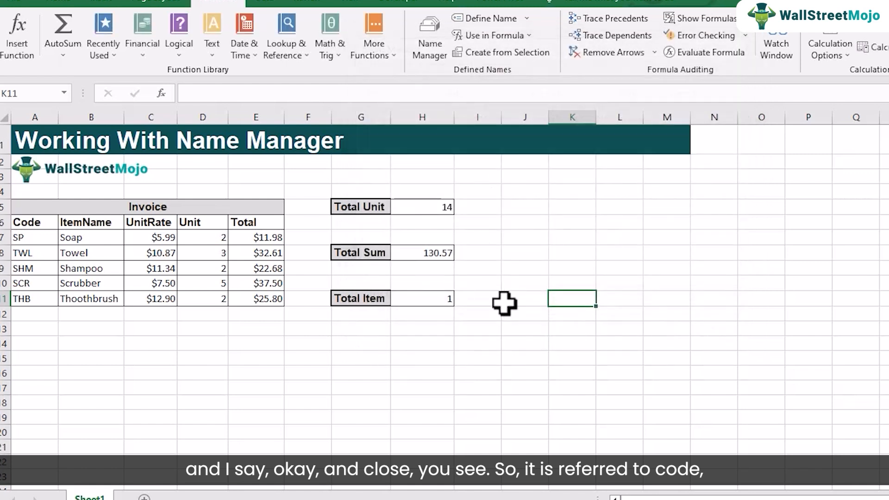
{"action": "double_click", "coordinate": [442, 298]}
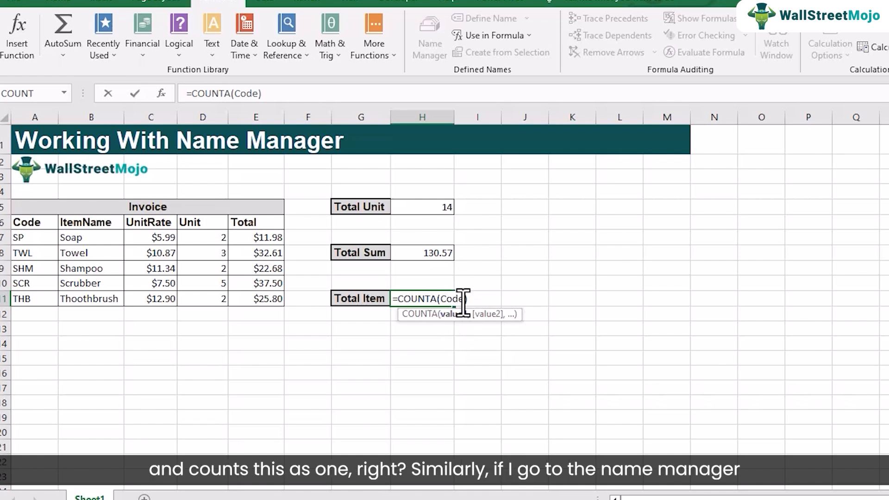
{"action": "key", "text": "Return"}
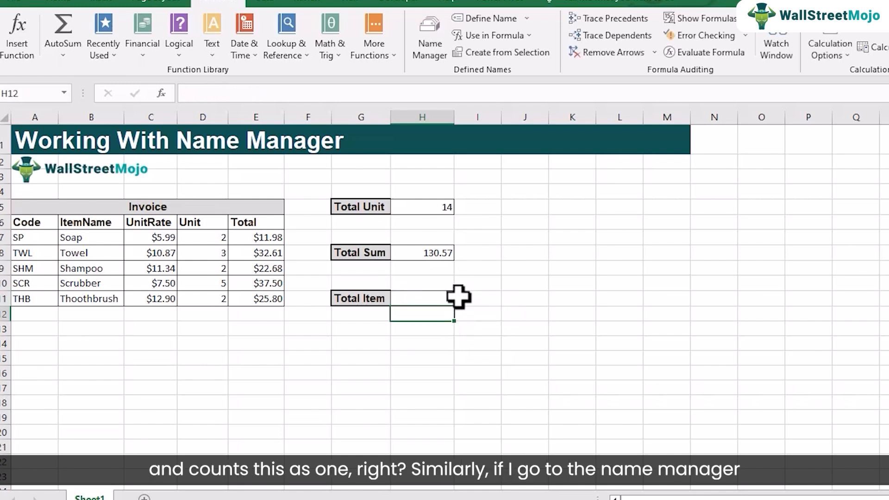
Delete the defined name Unit in the Name Manager and close it.
{"action": "left_click", "coordinate": [426, 51]}
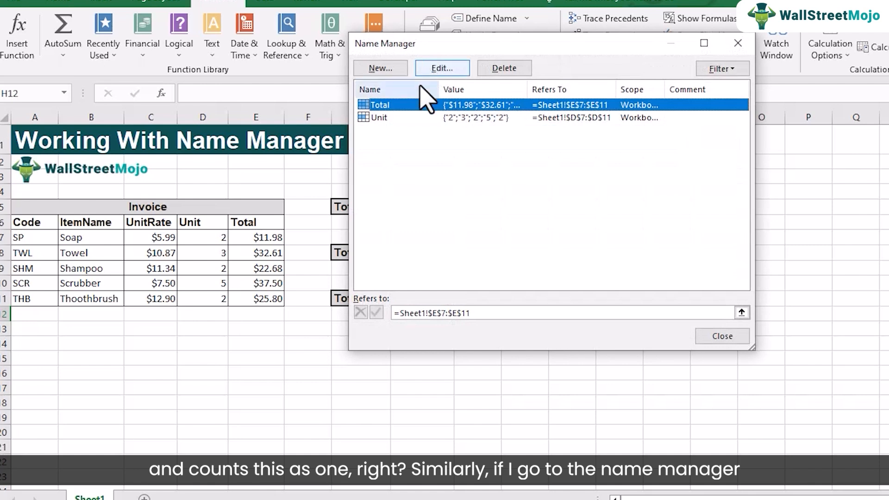
{"action": "left_click", "coordinate": [391, 118]}
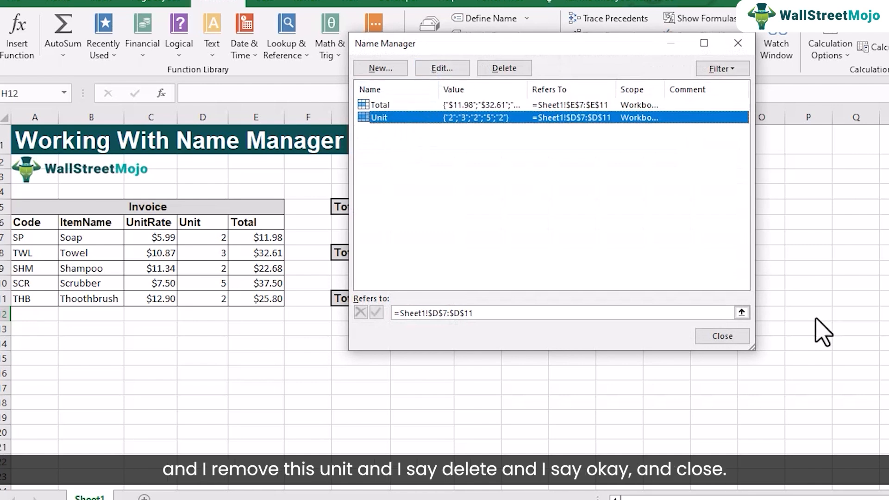
{"action": "left_click", "coordinate": [504, 68]}
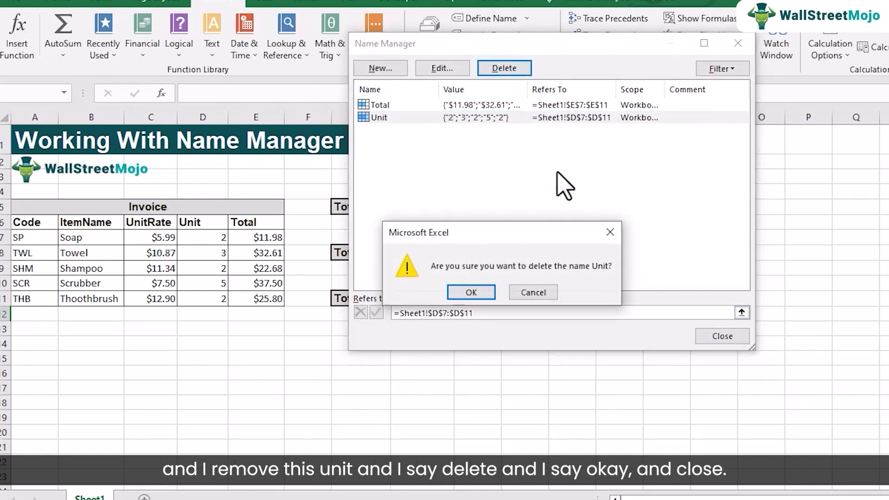
{"action": "left_click", "coordinate": [471, 291]}
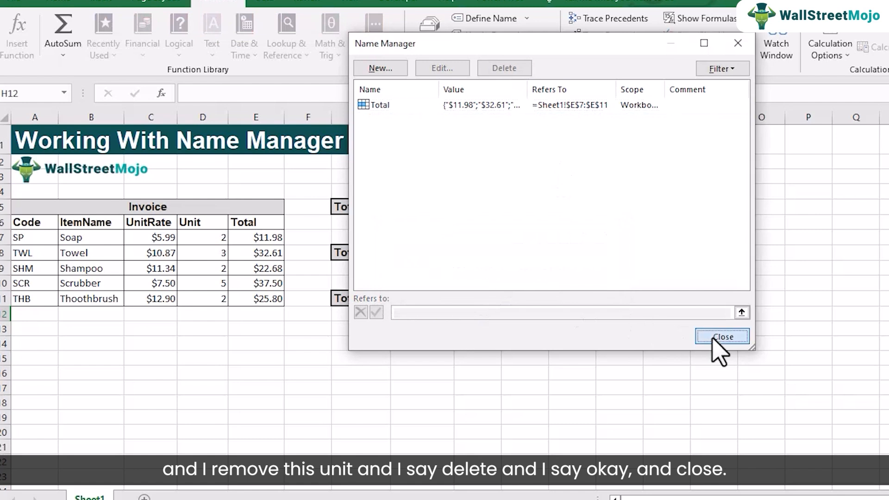
{"action": "left_click", "coordinate": [721, 336]}
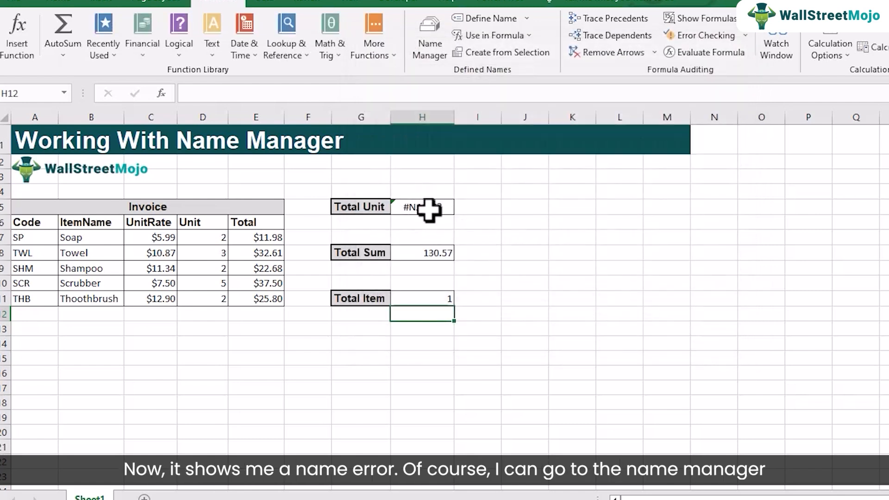
Delete the defined name Total in the Name Manager and inspect the Total Sum formula in H8.
{"action": "left_click", "coordinate": [431, 51]}
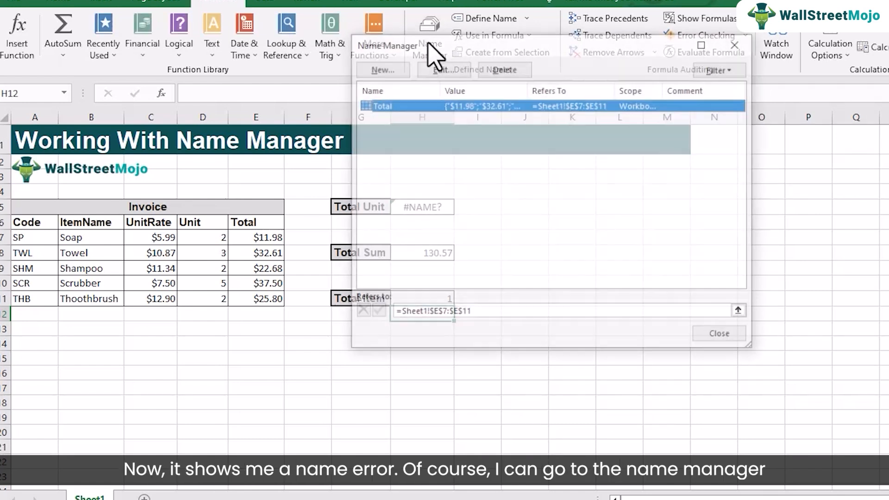
{"action": "left_click", "coordinate": [498, 70]}
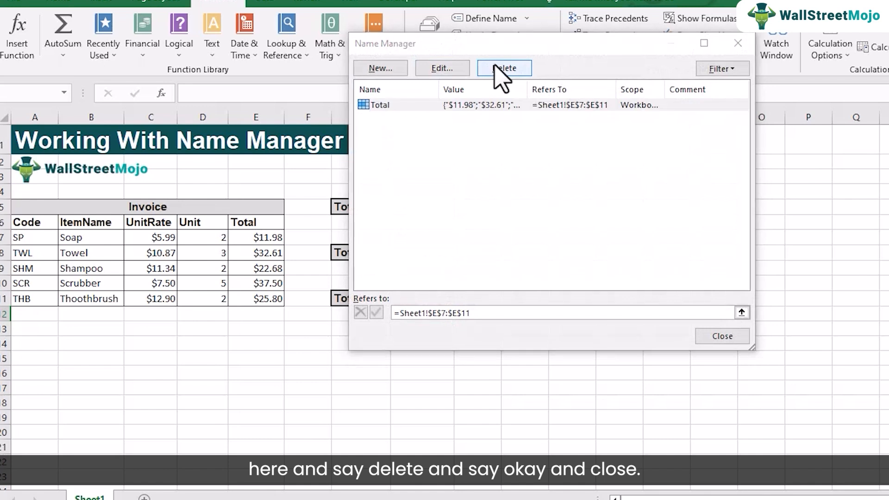
{"action": "left_click", "coordinate": [472, 292]}
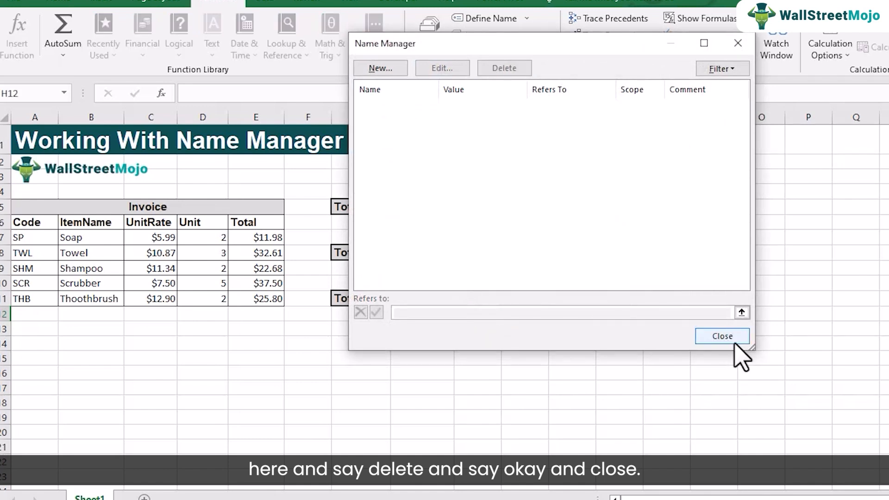
{"action": "left_click", "coordinate": [723, 336]}
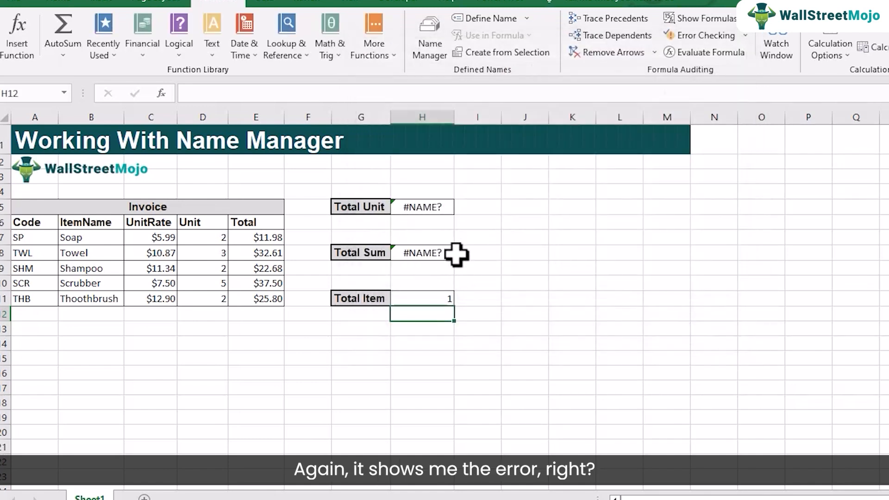
{"action": "double_click", "coordinate": [426, 253]}
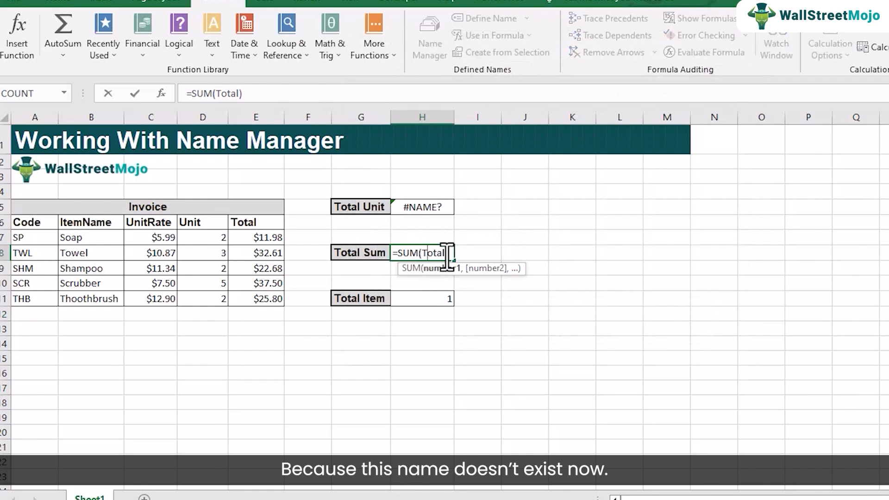
{"action": "key", "text": "Return"}
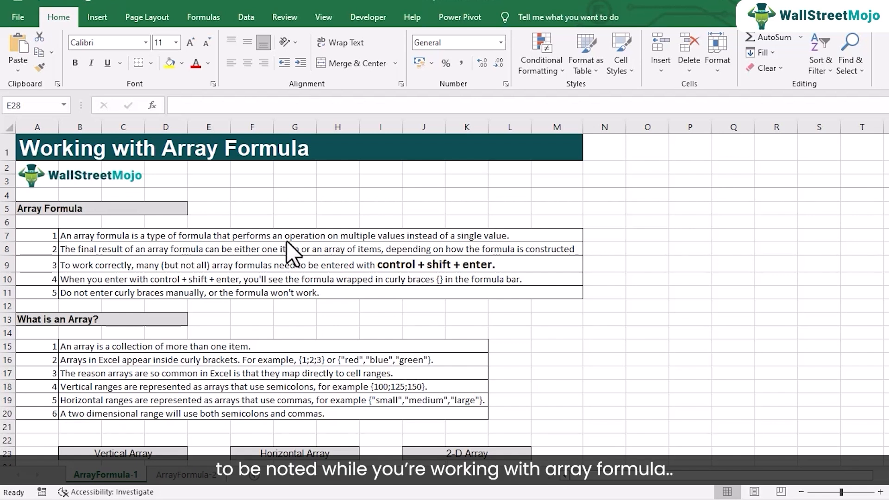
Enter the vertical array formula ={2;3;4} as an array formula in B24, under the Vertical Array heading.
{"action": "left_click", "coordinate": [359, 199]}
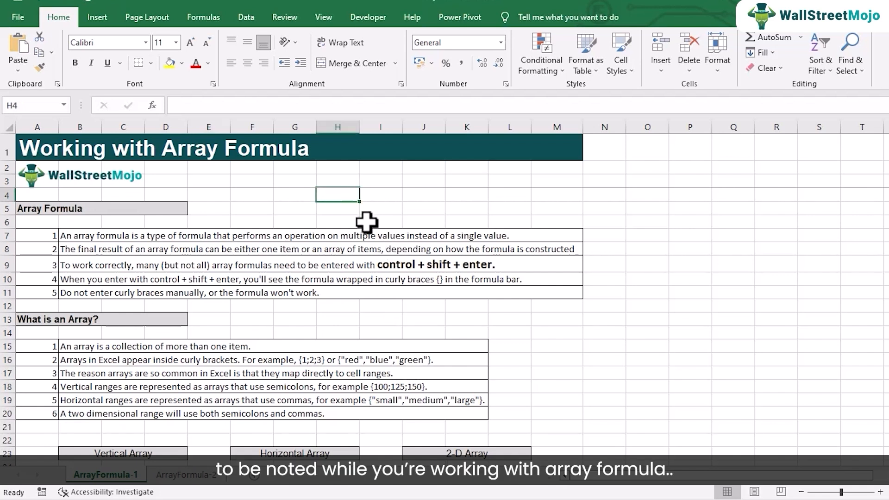
{"action": "scroll", "coordinate": [365, 240], "scroll_direction": "down", "scroll_amount": 2}
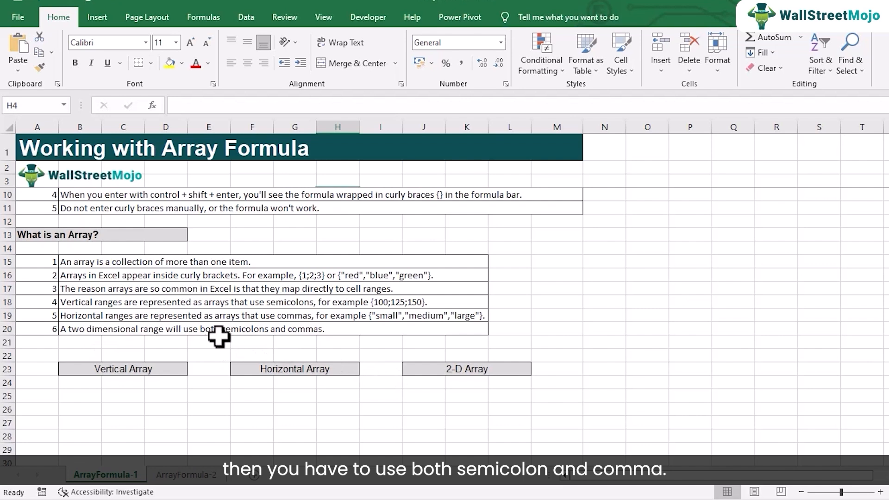
{"action": "scroll", "coordinate": [213, 382], "scroll_direction": "down", "scroll_amount": 1}
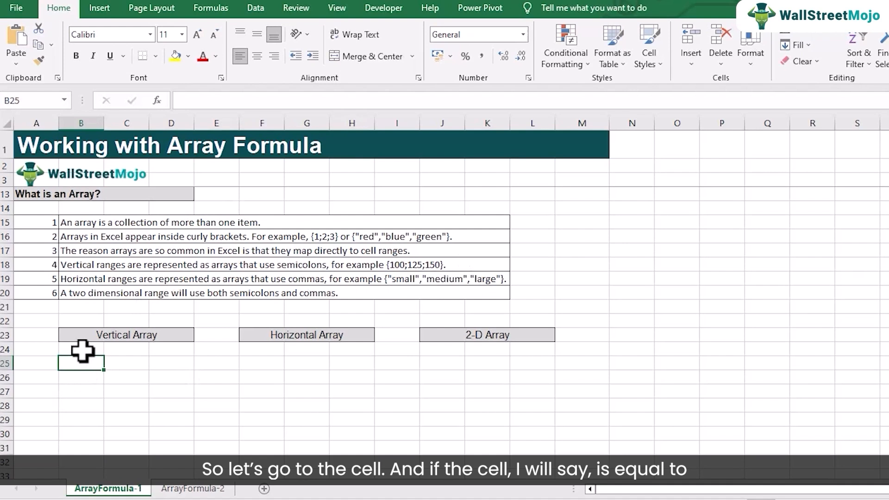
{"action": "left_click", "coordinate": [81, 344]}
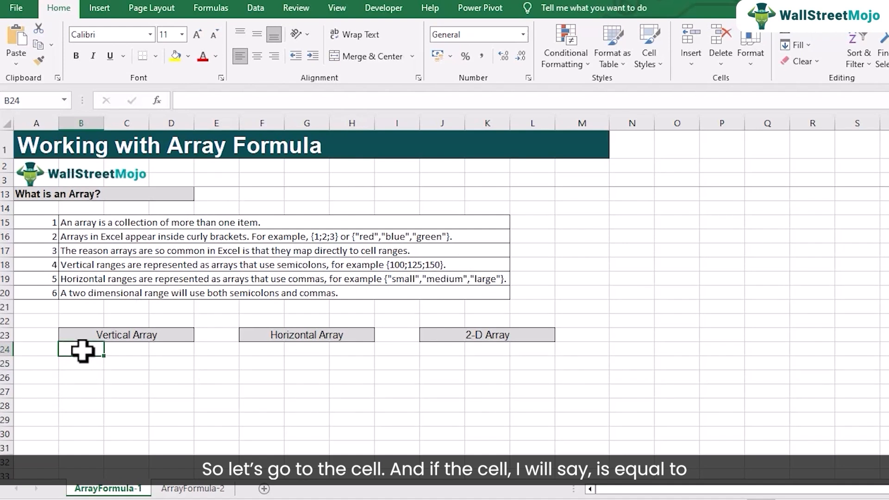
{"action": "type", "text": "={2"}
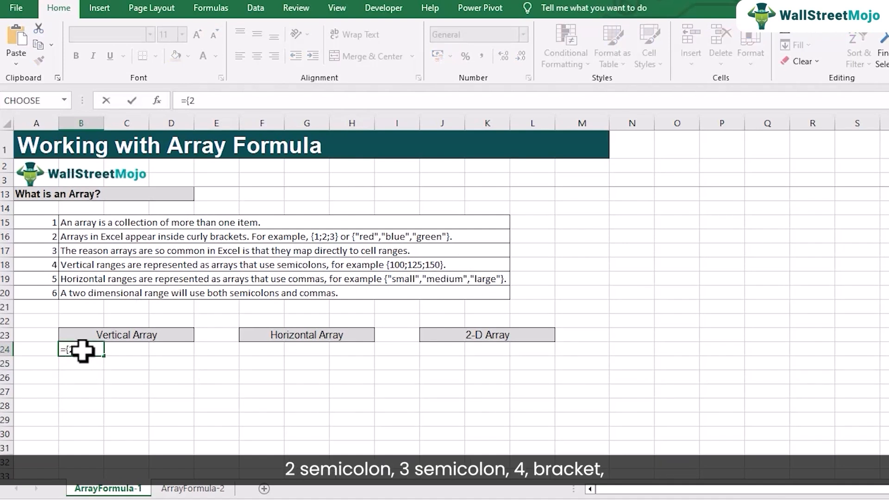
{"action": "type", "text": ";3;4"}
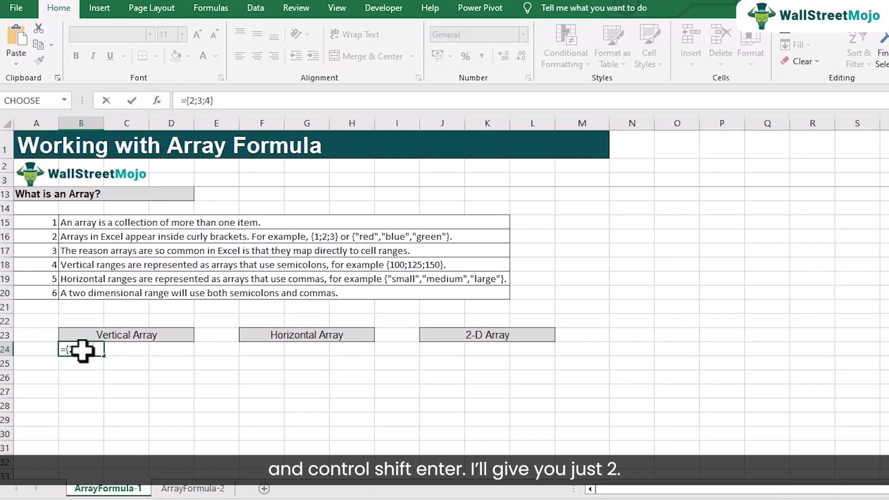
{"action": "key", "text": "ctrl+shift+Return"}
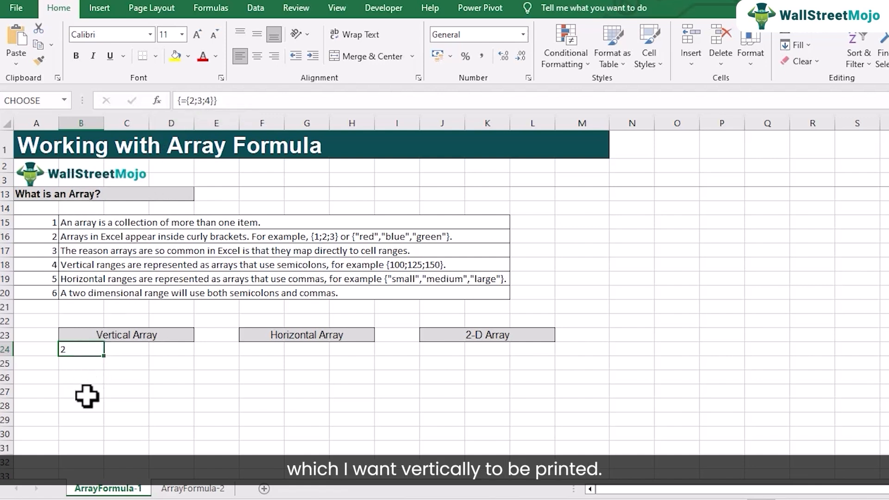
Extend the array formula ={2;3;4} from B24 over the three cells B24:B26.
{"action": "left_click_drag", "start_coordinate": [79, 348], "coordinate": [79, 381]}
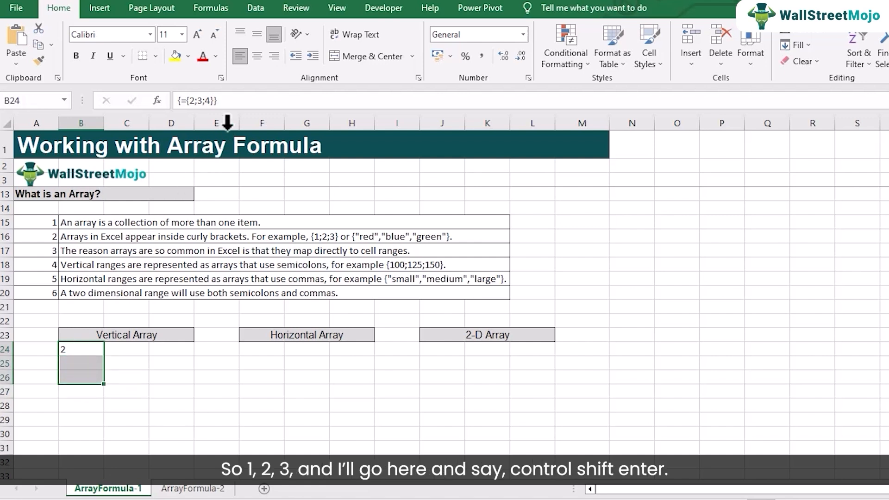
{"action": "left_click", "coordinate": [234, 99]}
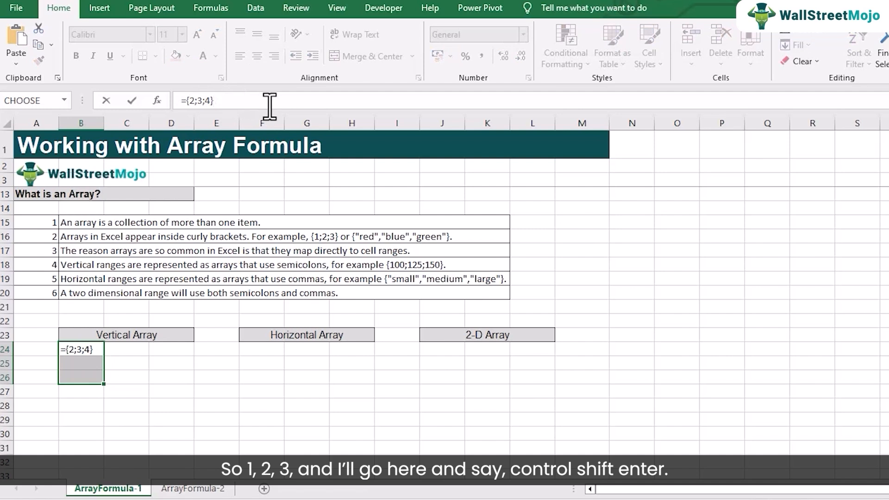
{"action": "key", "text": "ctrl+shift+Return"}
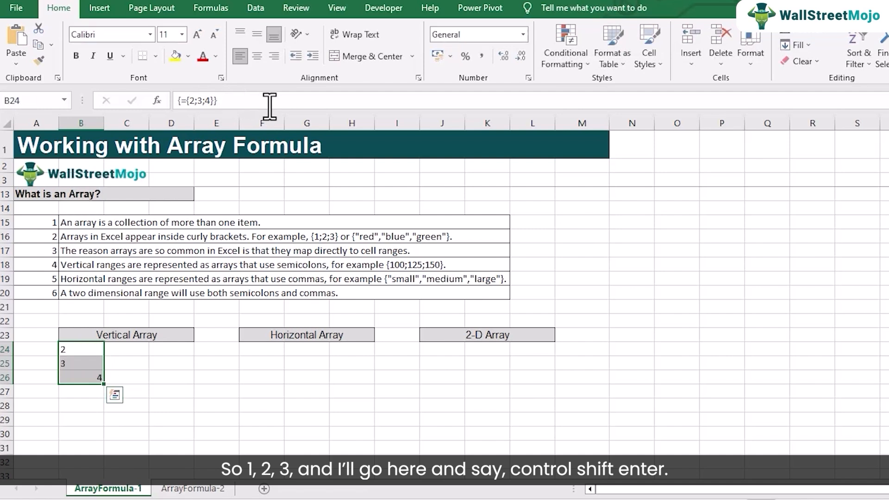
Right-align the vertical array values in B24:B26.
{"action": "left_click", "coordinate": [79, 376]}
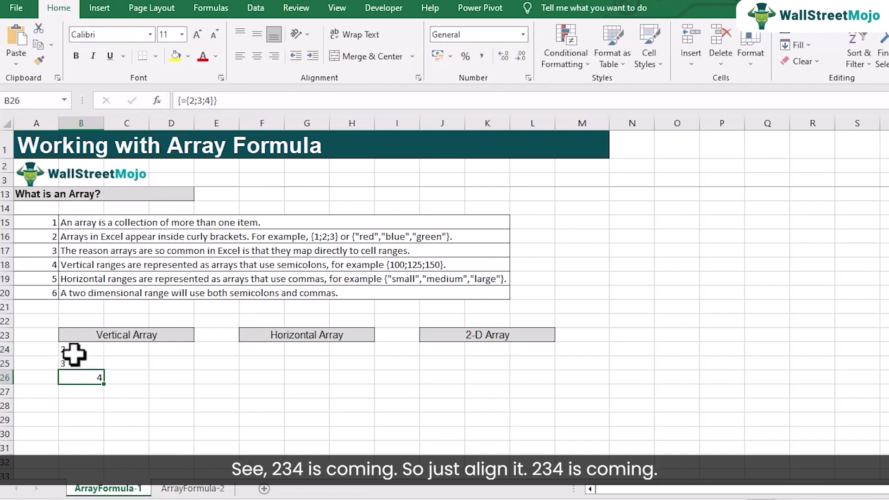
{"action": "left_click_drag", "start_coordinate": [74, 352], "coordinate": [80, 377]}
{"action": "left_click", "coordinate": [274, 56]}
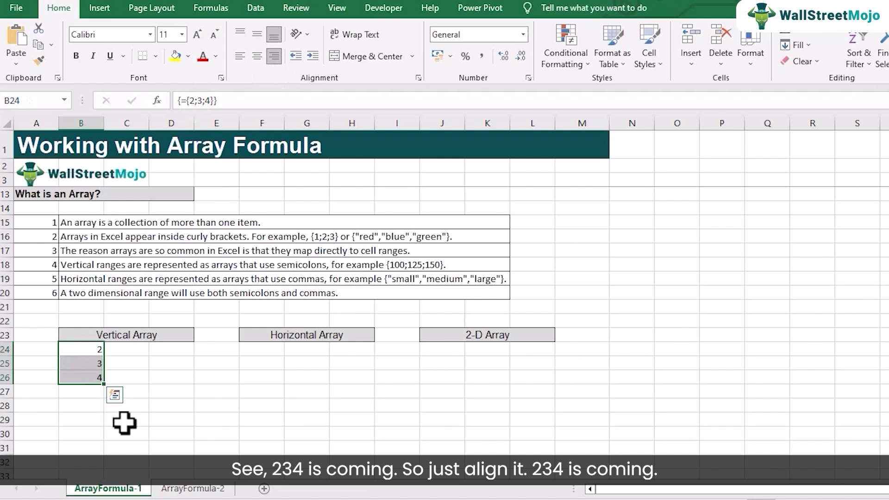
{"action": "left_click", "coordinate": [83, 403]}
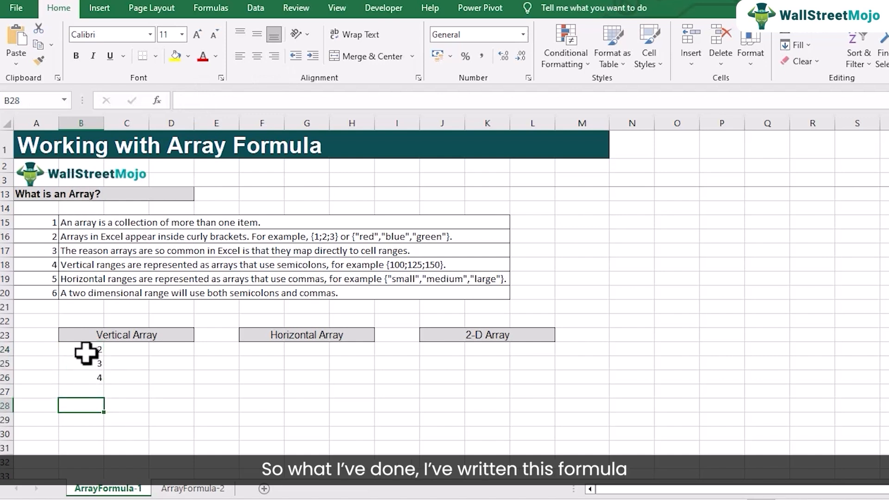
Reselect B24:B26 and re-enter its existing formula ={2;3;4} as an array formula.
{"action": "double_click", "coordinate": [86, 352]}
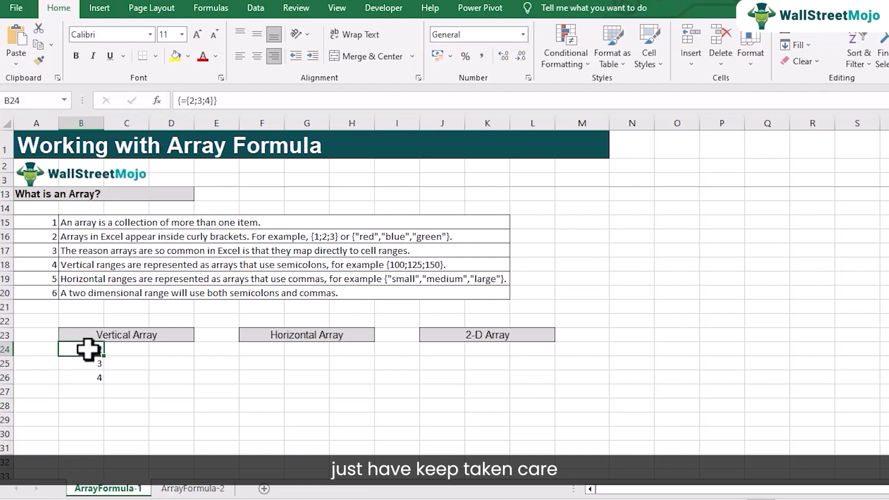
{"action": "left_click_drag", "start_coordinate": [88, 349], "coordinate": [90, 379]}
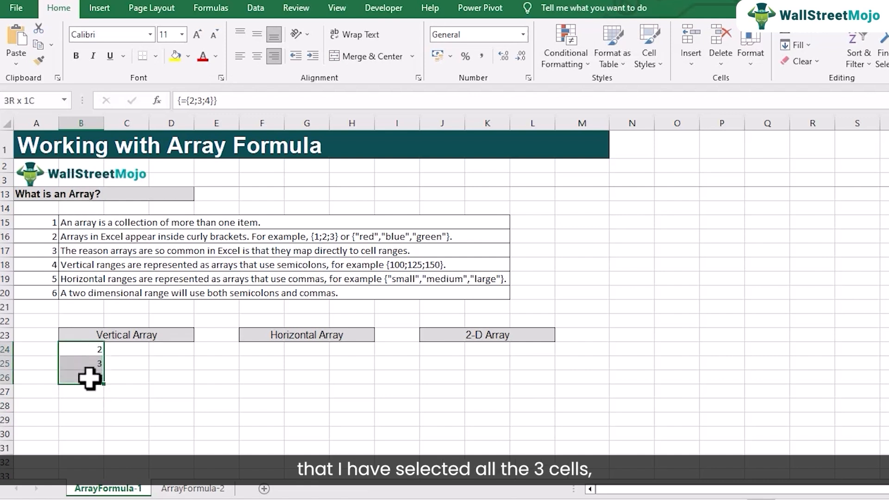
{"action": "left_click", "coordinate": [243, 100]}
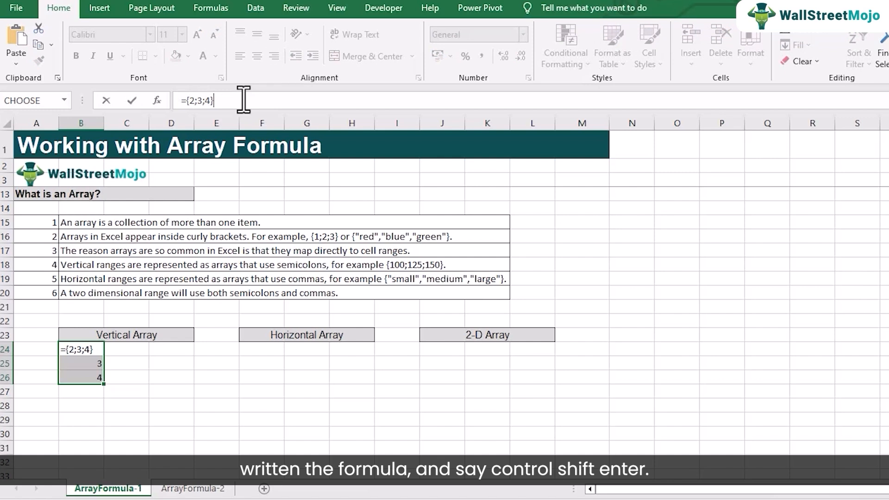
{"action": "key", "text": "ctrl+shift+Return"}
Try to commit the formula of the selected range B24:B26 as an ordinary formula instead of an array formula, and discard the edit.
{"action": "left_click", "coordinate": [243, 100]}
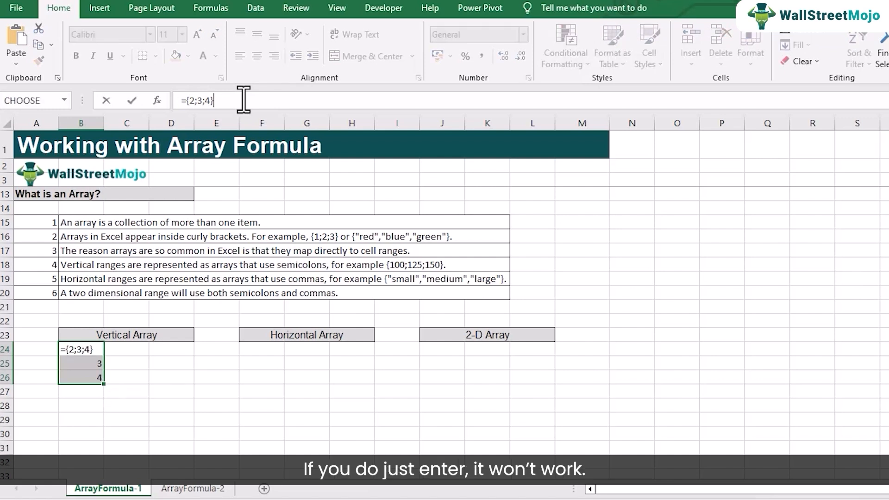
{"action": "key", "text": "Return"}
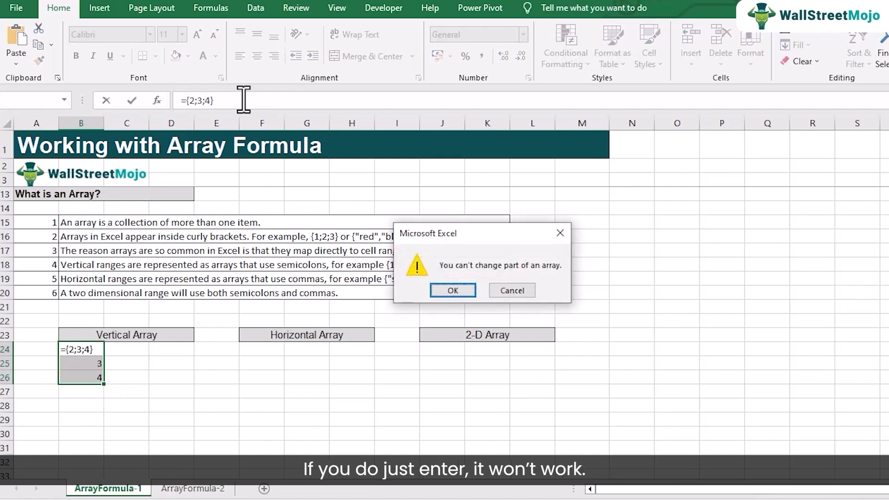
{"action": "left_click", "coordinate": [512, 291]}
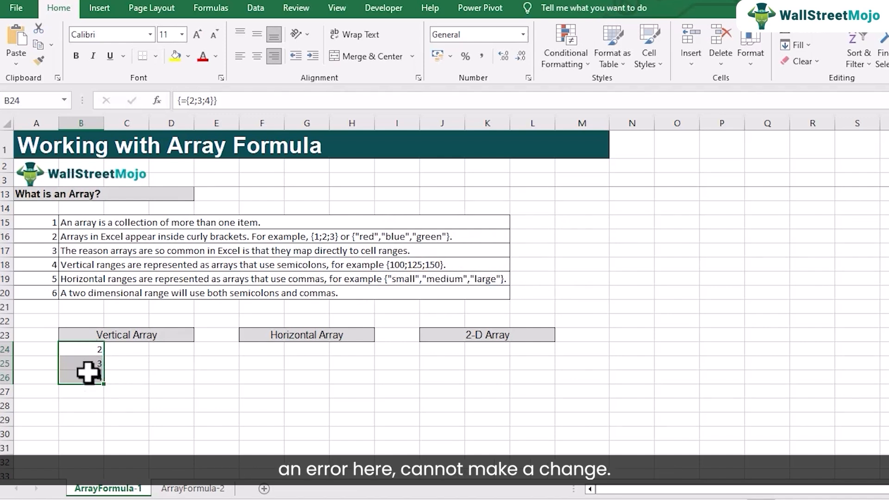
Try to re-enter the formula in B24 alone as an ordinary formula, and discard the edit.
{"action": "double_click", "coordinate": [87, 349]}
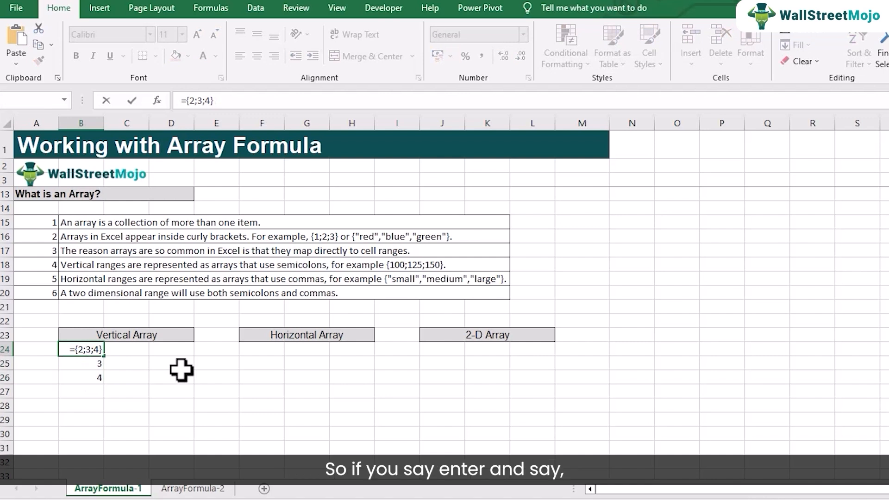
{"action": "key", "text": "Return"}
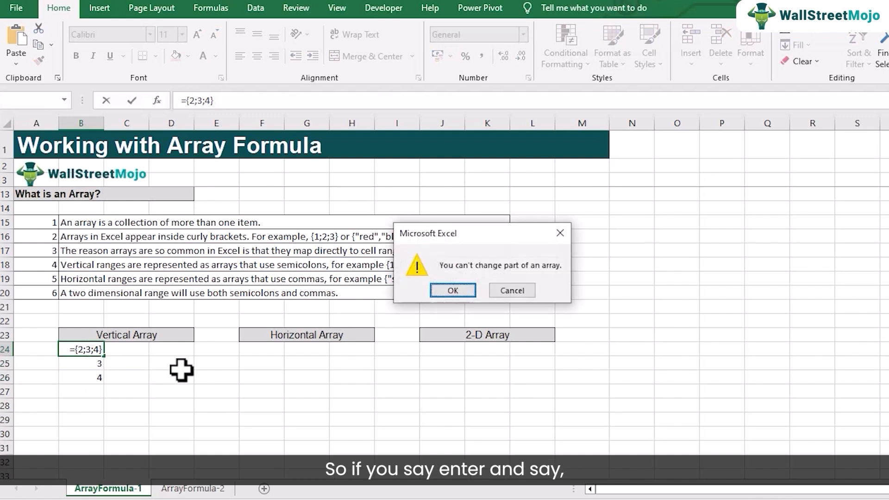
{"action": "left_click", "coordinate": [464, 289]}
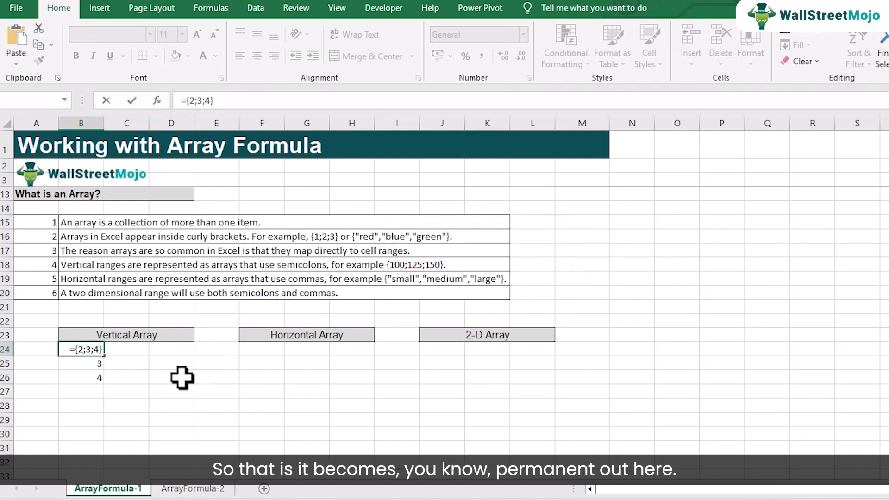
{"action": "key", "text": "Return"}
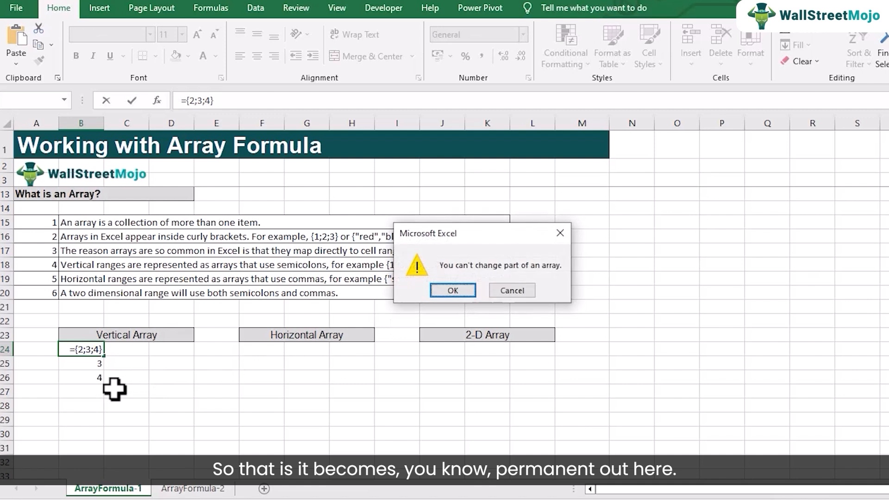
{"action": "left_click", "coordinate": [510, 289]}
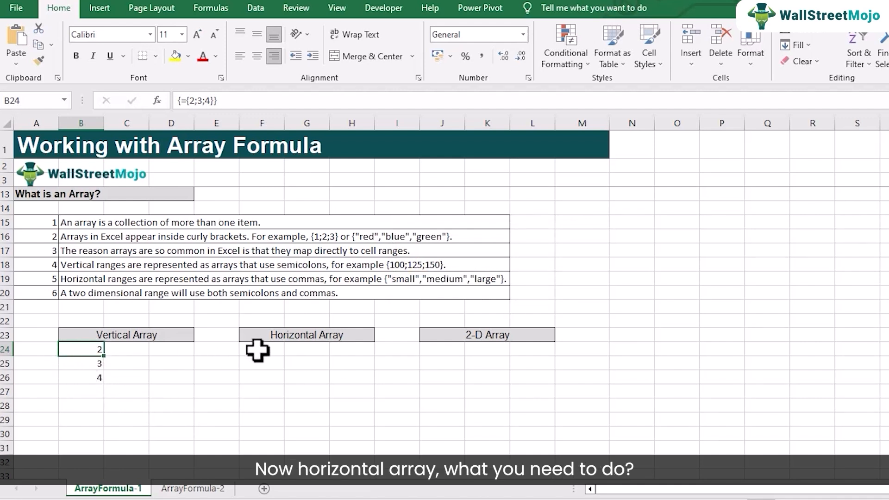
Enter the horizontal array formula ={2,3,4} across F24:H24 and compare it with the vertical array formula in B24.
{"action": "left_click_drag", "start_coordinate": [255, 350], "coordinate": [340, 352]}
{"action": "left_click", "coordinate": [211, 101]}
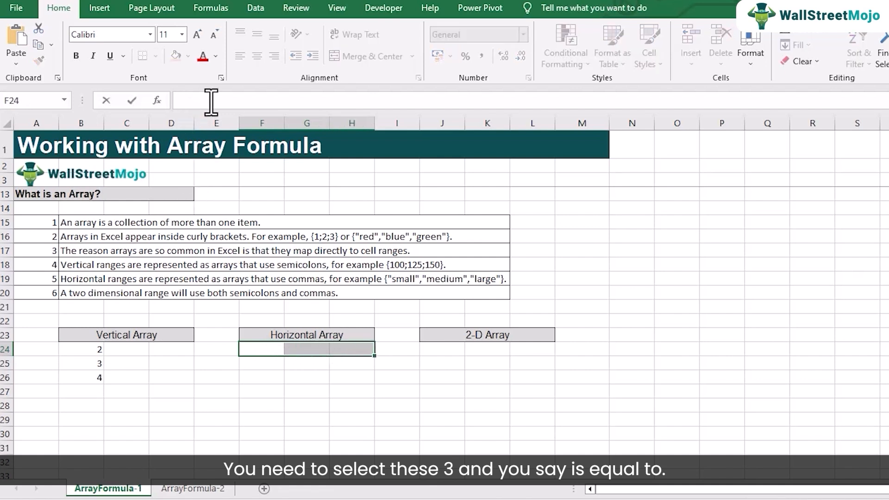
{"action": "type", "text": "={2,3,4"}
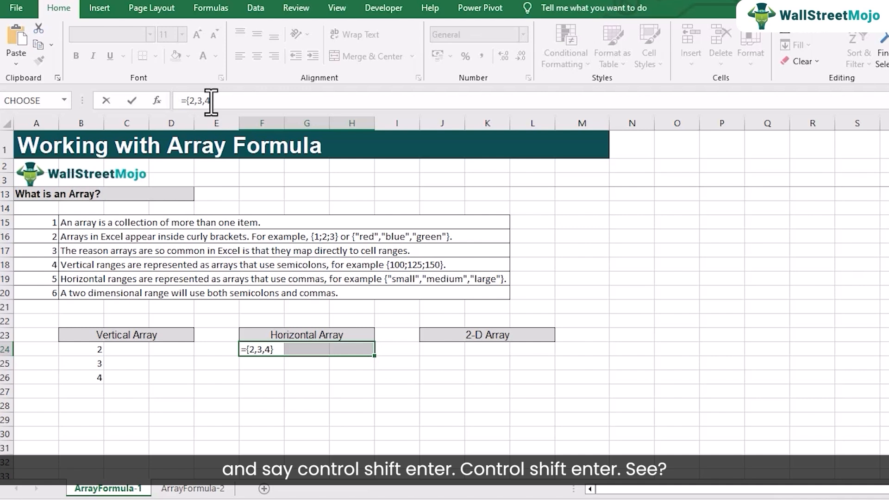
{"action": "key", "text": "ctrl+shift+Return"}
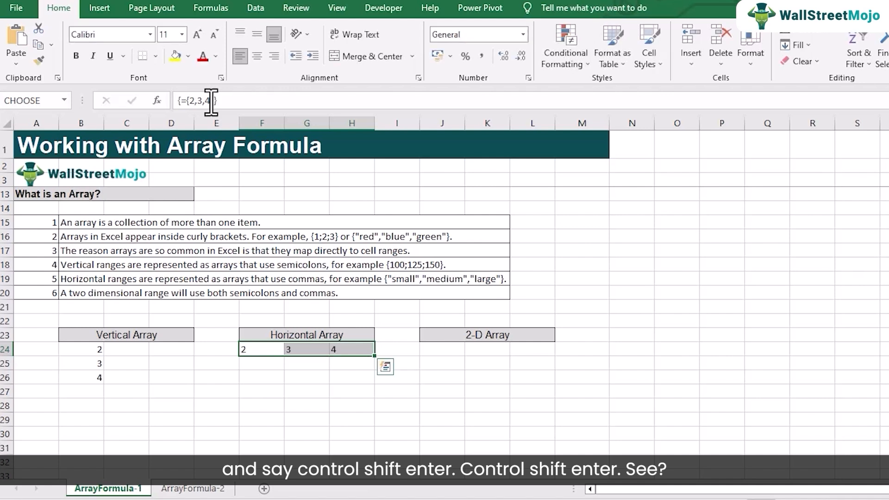
{"action": "left_click", "coordinate": [262, 379]}
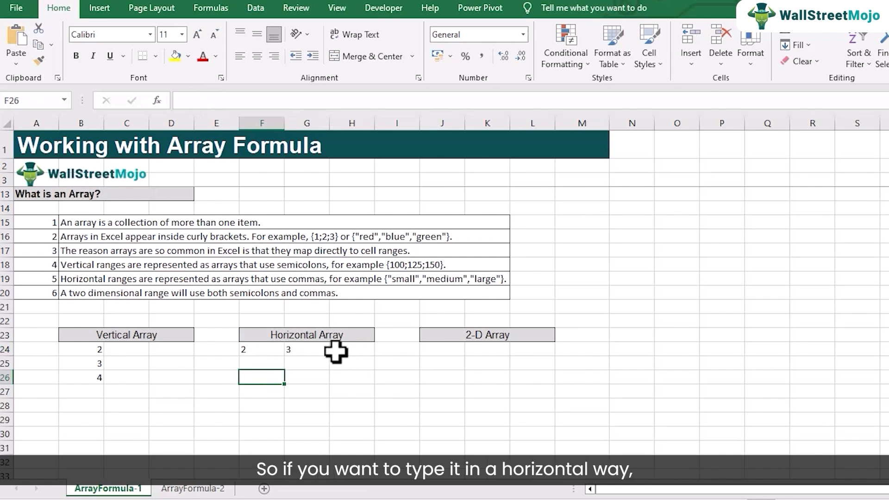
{"action": "left_click", "coordinate": [270, 353]}
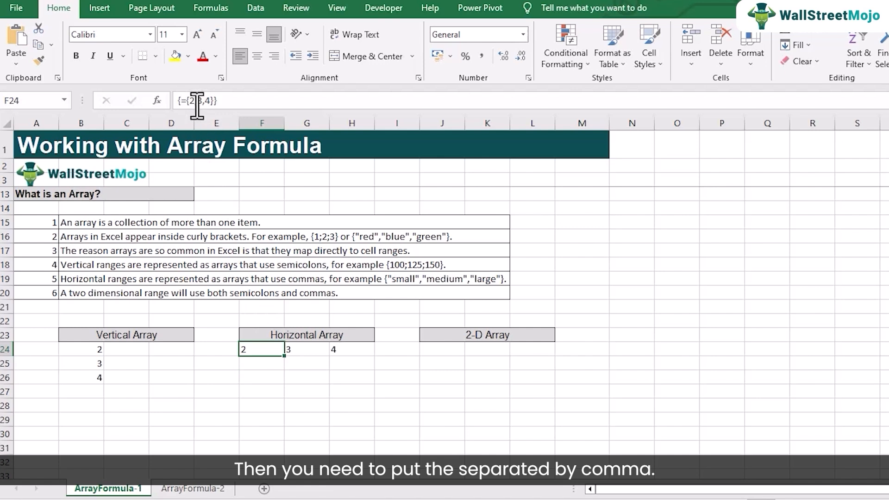
{"action": "left_click", "coordinate": [96, 351]}
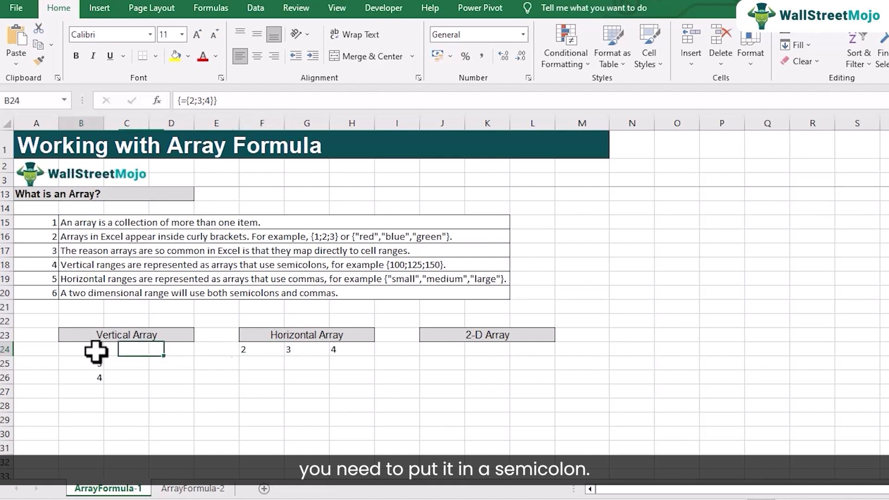
Enter the 2-D array formula ={2;3;4}*{3,4,5} across J24:L26 and center its values horizontally.
{"action": "left_click", "coordinate": [435, 351]}
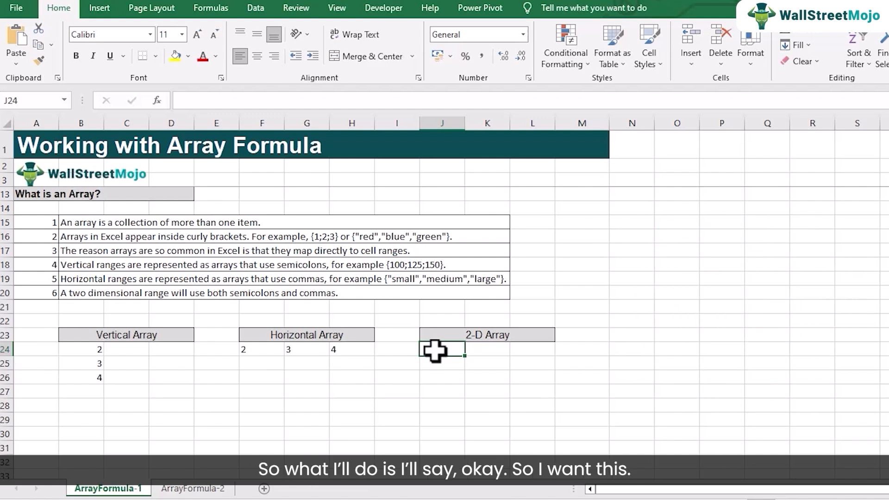
{"action": "left_click_drag", "start_coordinate": [435, 351], "coordinate": [515, 378]}
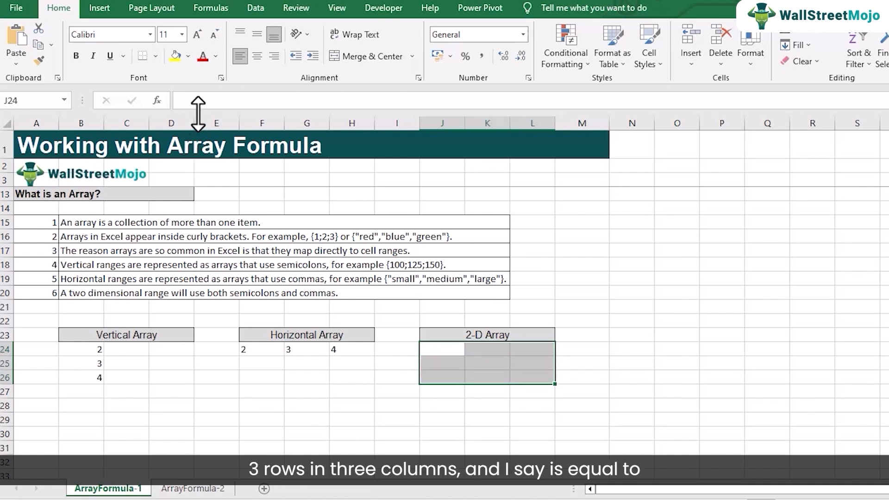
{"action": "left_click", "coordinate": [451, 354]}
{"action": "left_click_drag", "start_coordinate": [451, 354], "coordinate": [532, 377]}
{"action": "type", "text": "={2;3;4"}
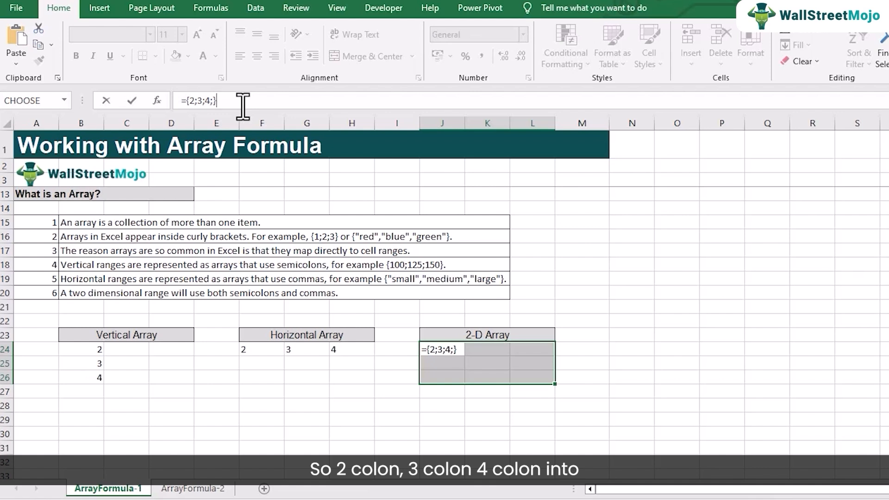
{"action": "type", "text": "{"}
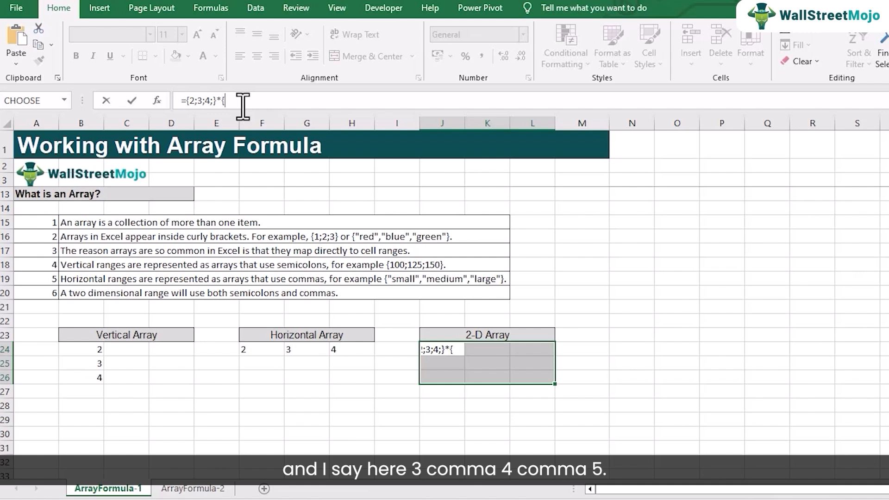
{"action": "type", "text": "3,4,5}"}
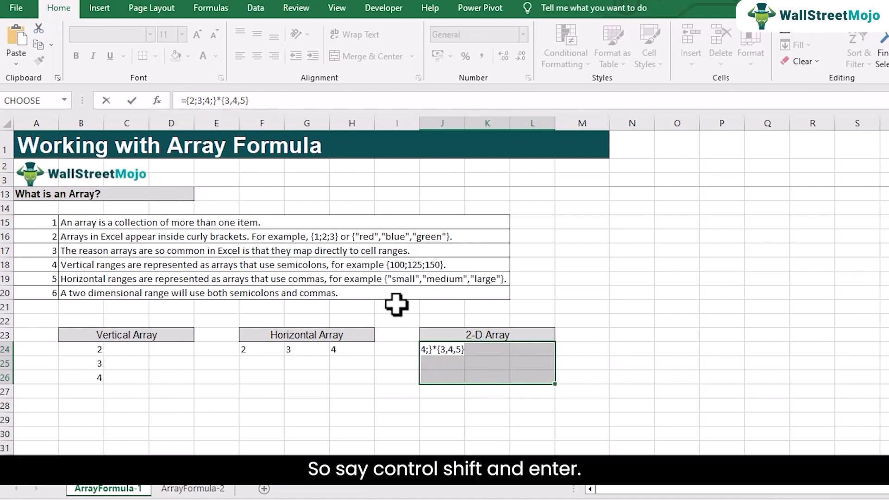
{"action": "key", "text": "ctrl+shift+Return"}
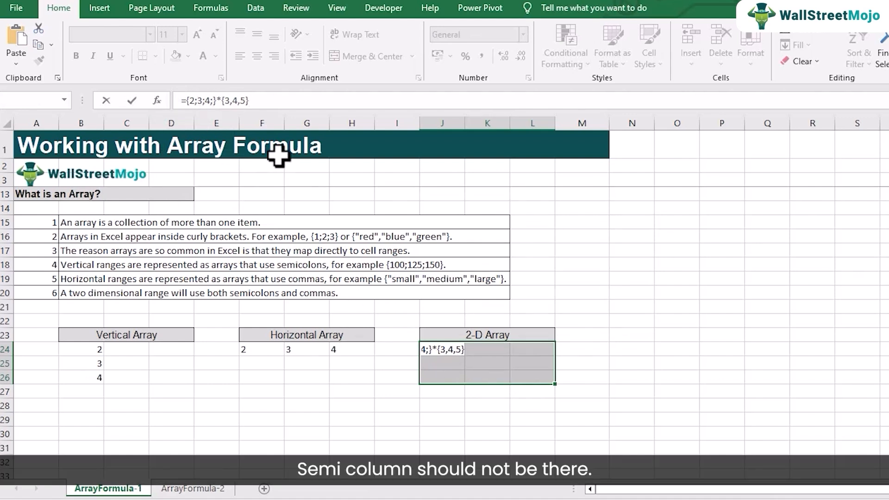
{"action": "key", "text": "BackSpace"}
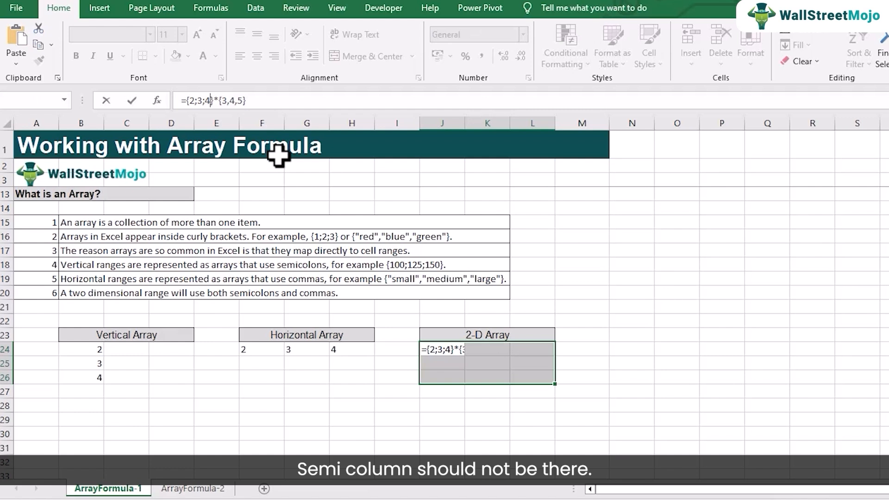
{"action": "key", "text": "ctrl+shift+Return"}
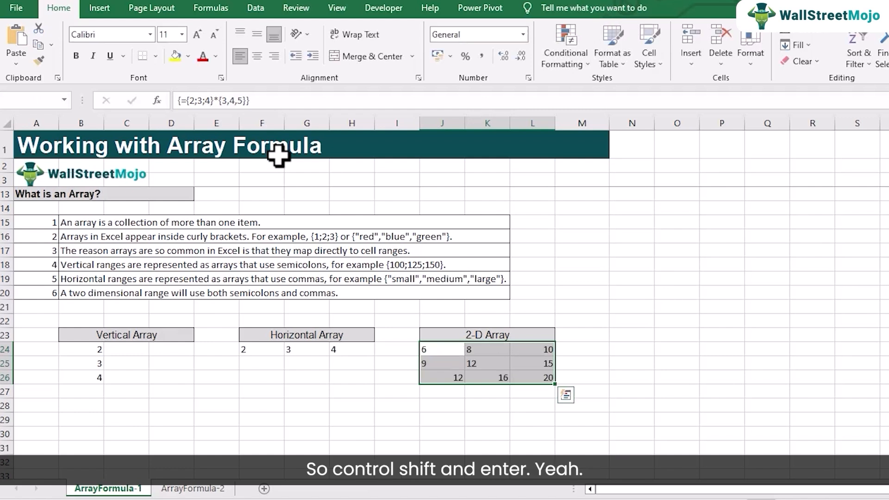
{"action": "left_click", "coordinate": [256, 57]}
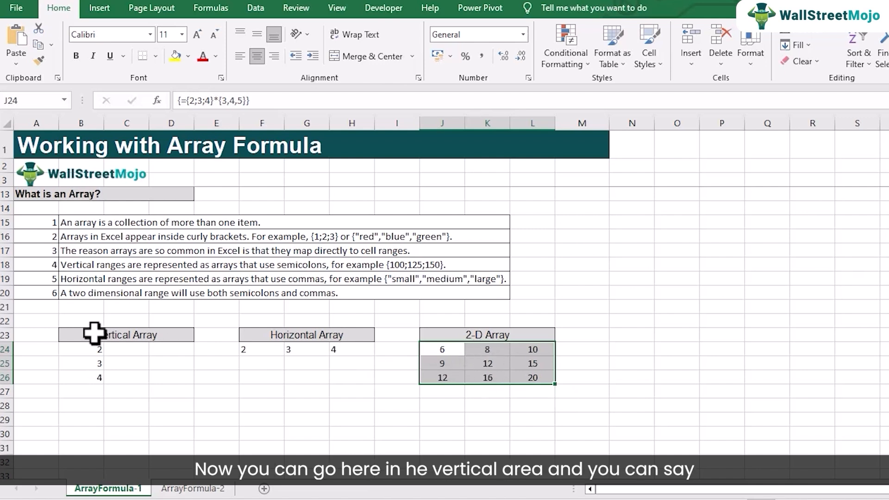
Change the vertical array formula in B24:B26 to ={2;3;4}*{3;4;5} and commit it as an array formula.
{"action": "left_click", "coordinate": [85, 351]}
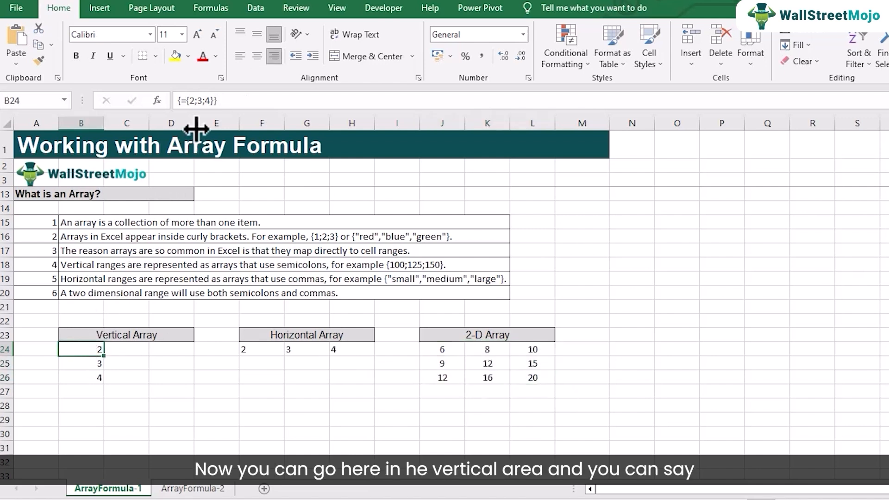
{"action": "left_click_drag", "start_coordinate": [84, 351], "coordinate": [88, 375]}
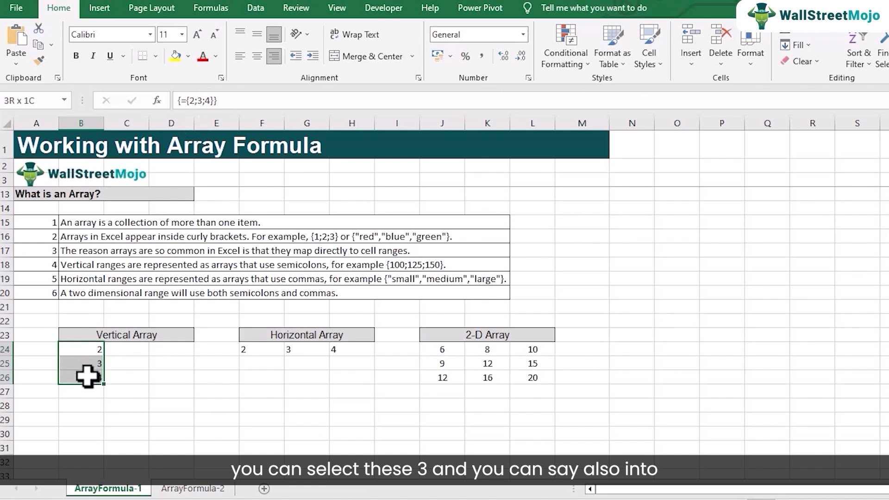
{"action": "left_click", "coordinate": [213, 101]}
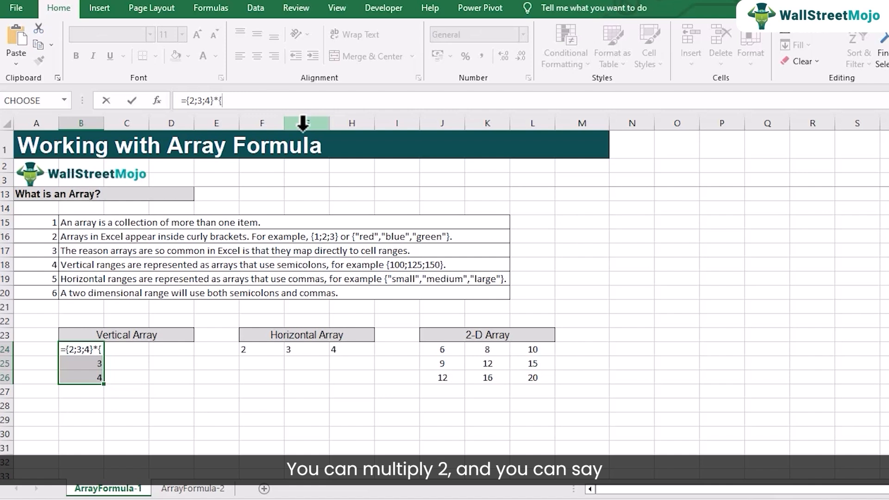
{"action": "type", "text": "*{3"}
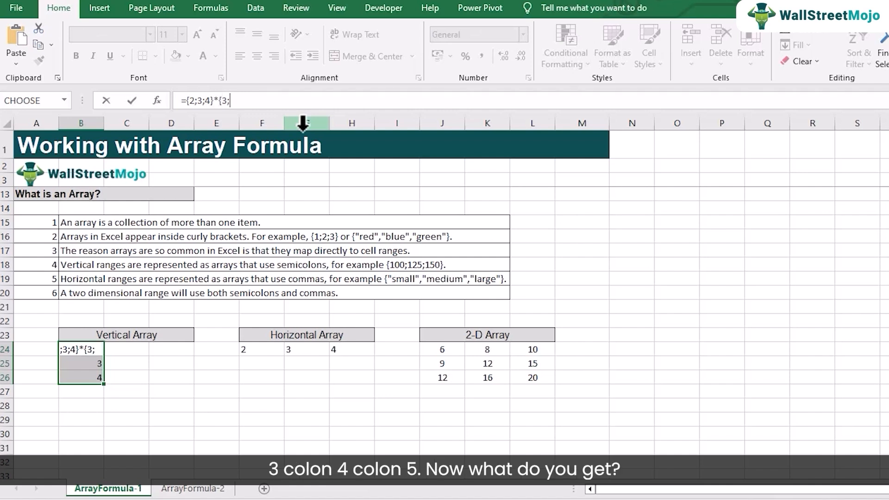
{"action": "type", "text": ";4;5"}
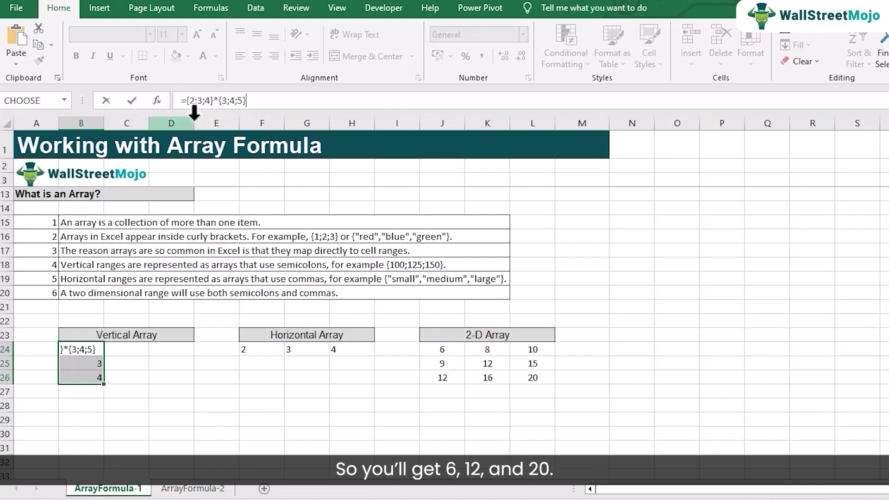
{"action": "key", "text": "ctrl+shift+Return"}
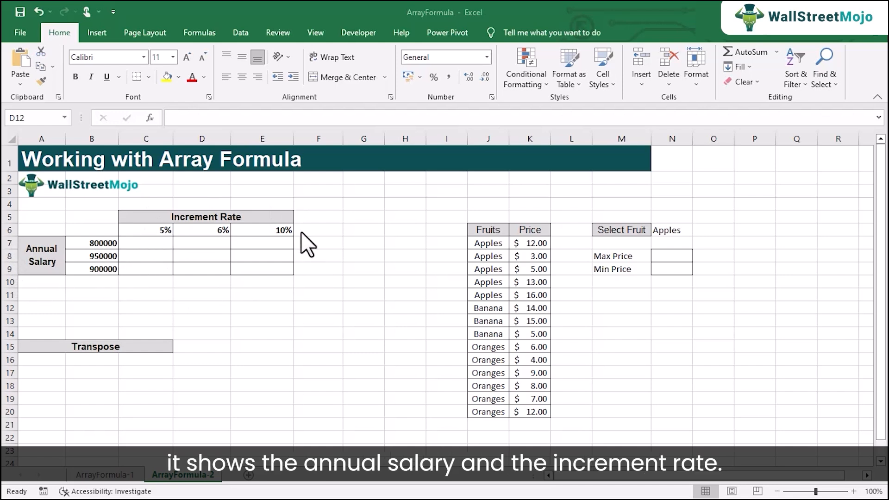
{"action": "left_click", "coordinate": [146, 242]}
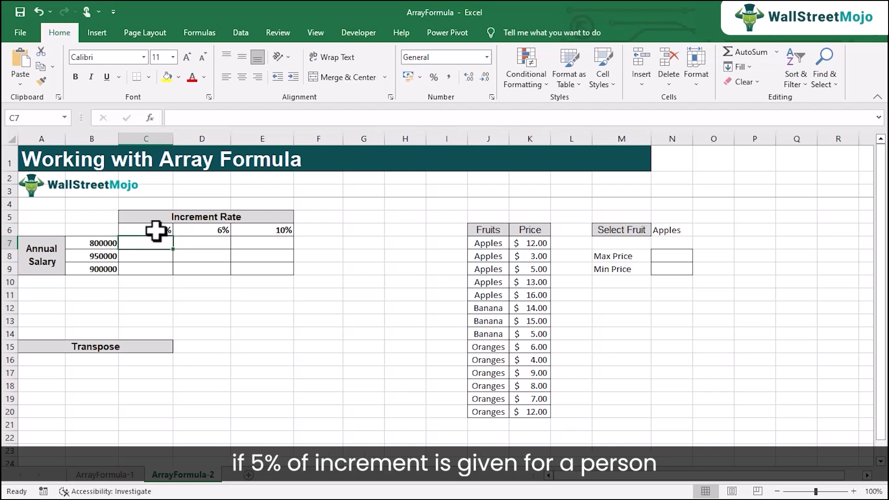
{"action": "left_click", "coordinate": [103, 242]}
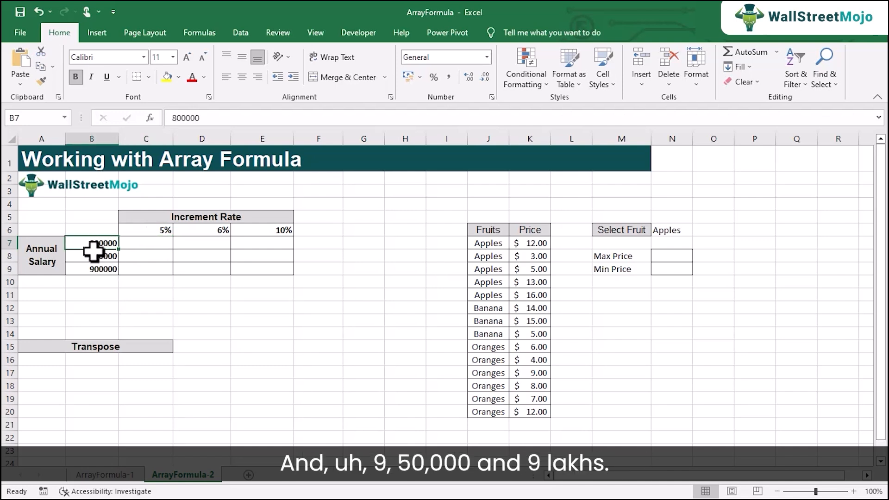
{"action": "left_click", "coordinate": [101, 255]}
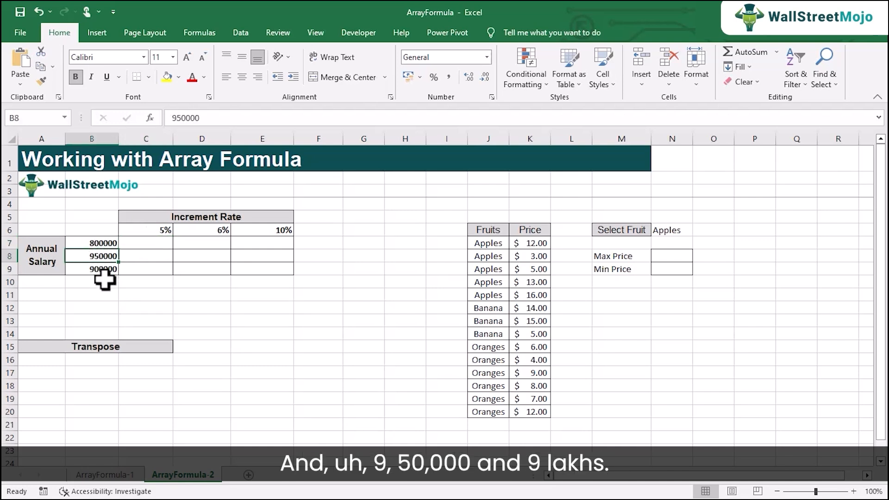
{"action": "left_click", "coordinate": [100, 270]}
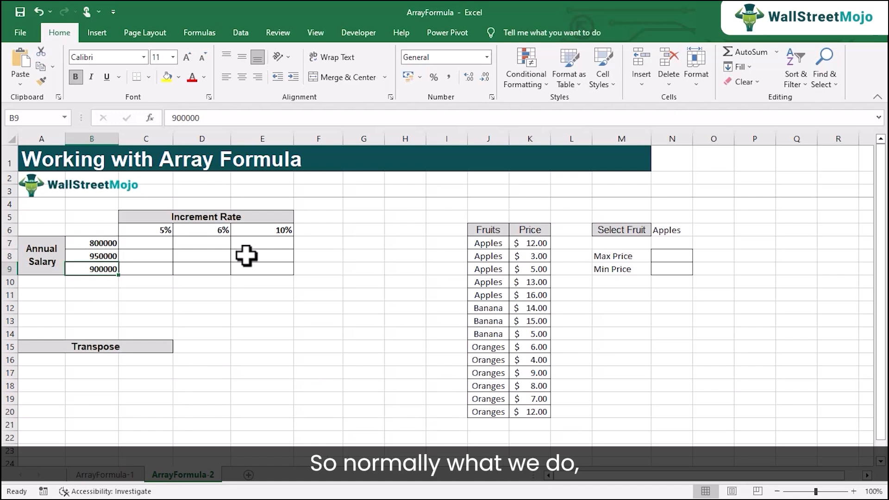
Enter the mixed-reference formula =$B7*C$6 in C7 and fill it through C7:E9 of the increment rate table.
{"action": "left_click", "coordinate": [156, 242]}
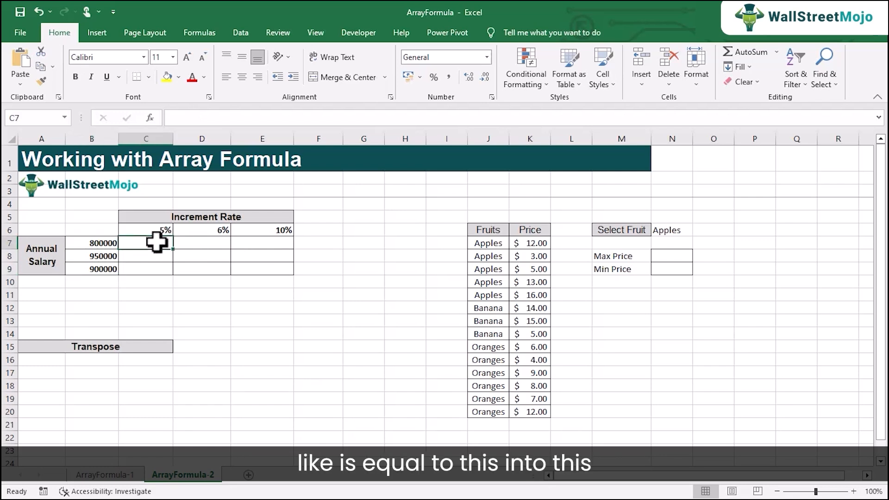
{"action": "type", "text": "="}
{"action": "left_click", "coordinate": [104, 243]}
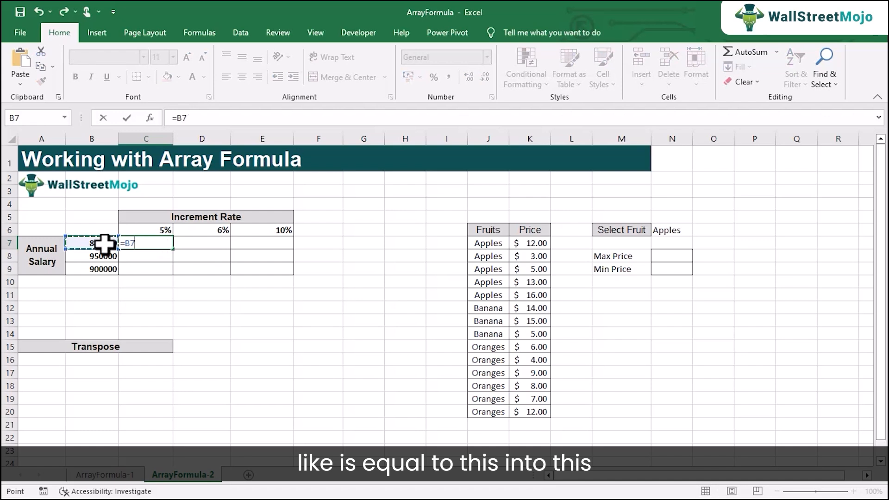
{"action": "type", "text": "*"}
{"action": "left_click", "coordinate": [136, 226]}
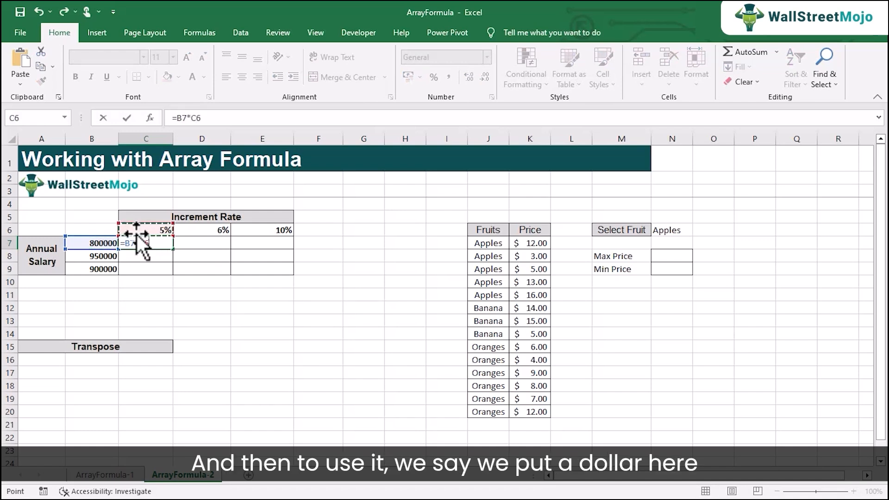
{"action": "left_click", "coordinate": [129, 244]}
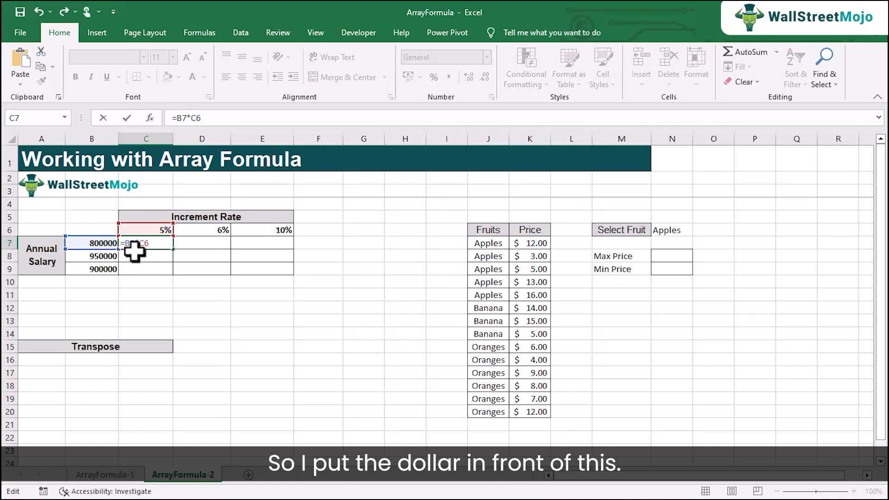
{"action": "type", "text": "$"}
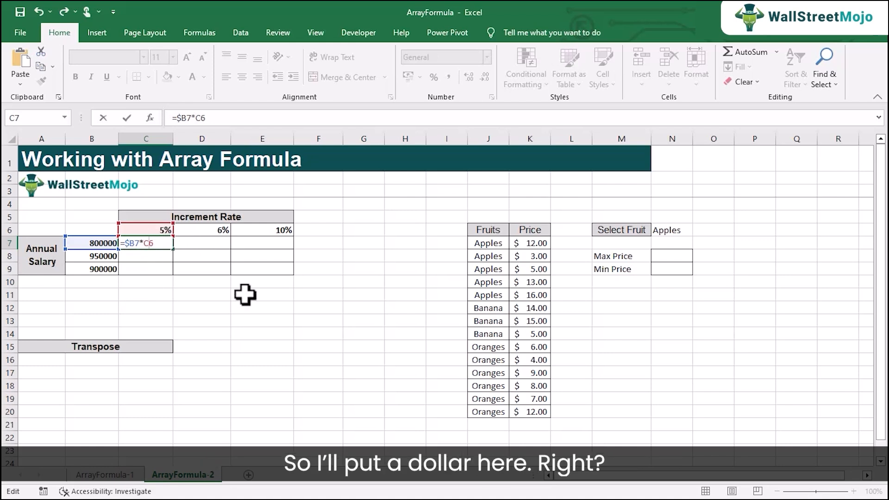
{"action": "key", "text": "Return"}
{"action": "left_click", "coordinate": [168, 245]}
{"action": "left_click_drag", "start_coordinate": [173, 249], "coordinate": [293, 273]}
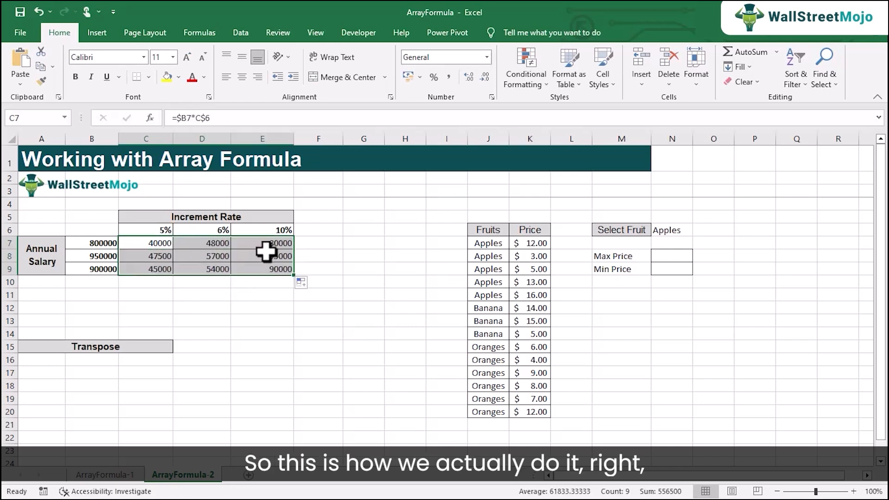
Clear C7:E9 and enter the array formula =B7:B9*C6:E6 across the whole range.
{"action": "left_click", "coordinate": [159, 237]}
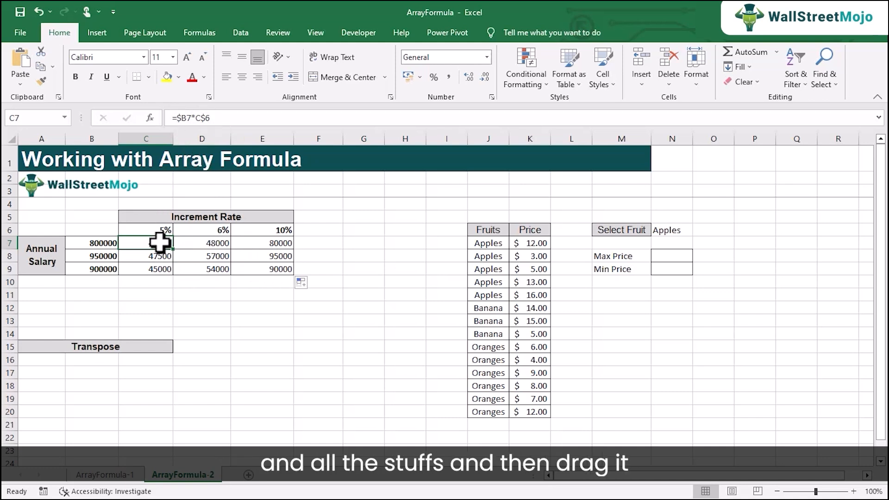
{"action": "left_click_drag", "start_coordinate": [163, 244], "coordinate": [274, 269]}
{"action": "key", "text": "Delete"}
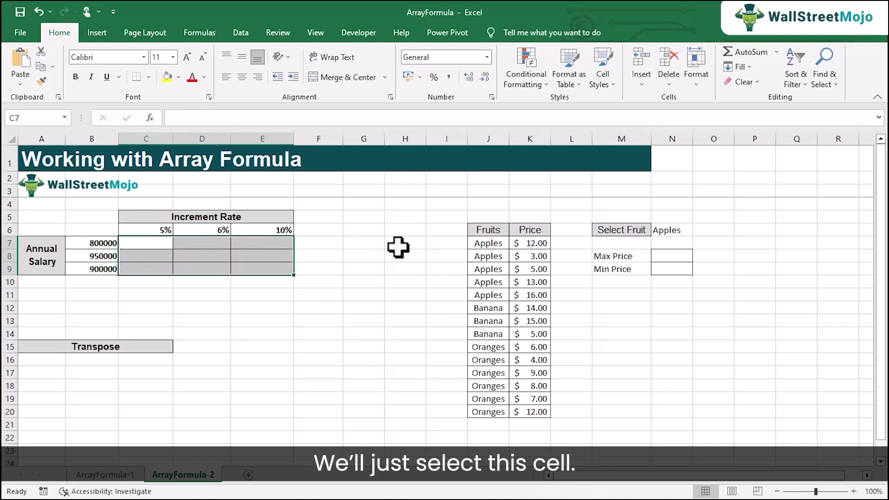
{"action": "left_click", "coordinate": [224, 121]}
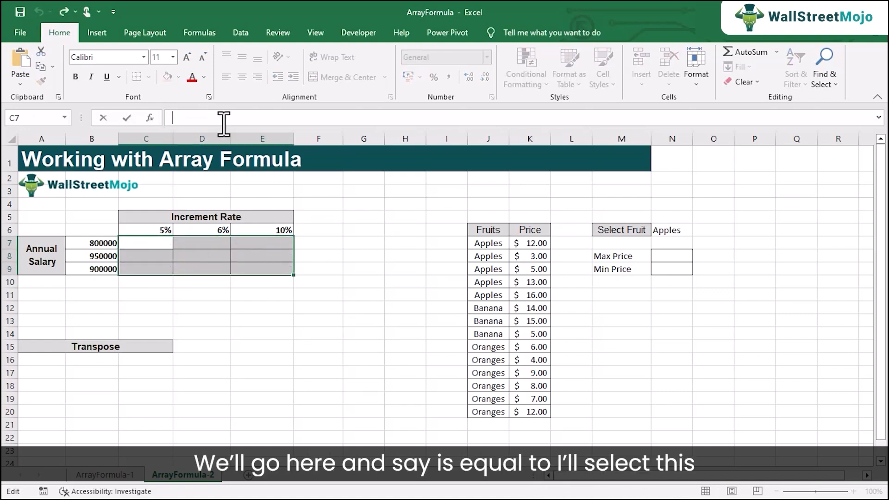
{"action": "type", "text": "="}
{"action": "left_click_drag", "start_coordinate": [103, 239], "coordinate": [104, 265]}
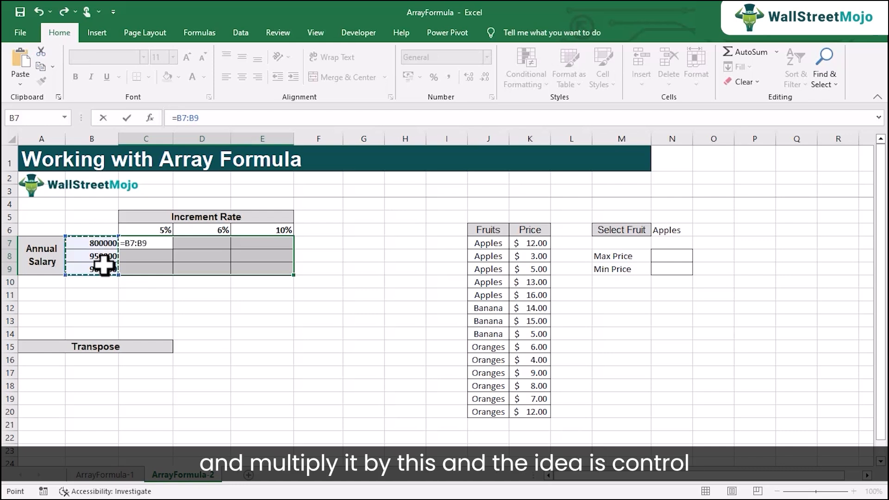
{"action": "type", "text": "*"}
{"action": "left_click_drag", "start_coordinate": [141, 231], "coordinate": [261, 229]}
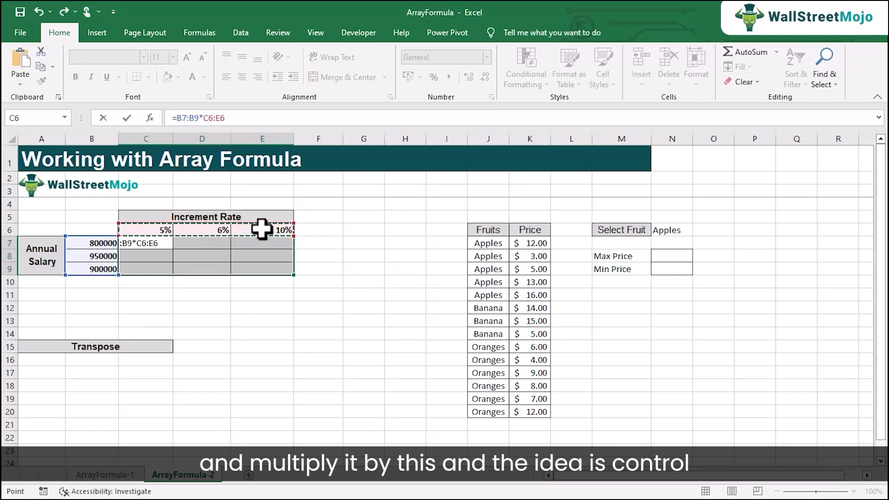
{"action": "key", "text": "ctrl+shift+Return"}
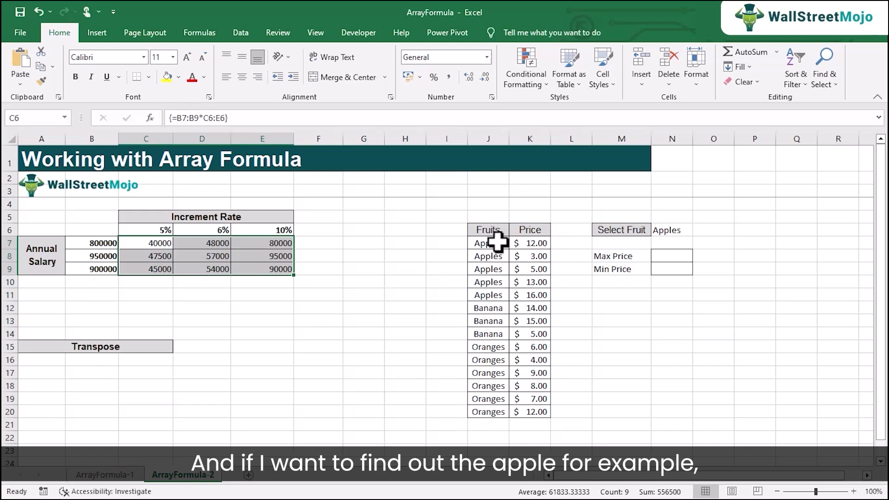
Choose Banana as the selected fruit in N6.
{"action": "left_click", "coordinate": [668, 230]}
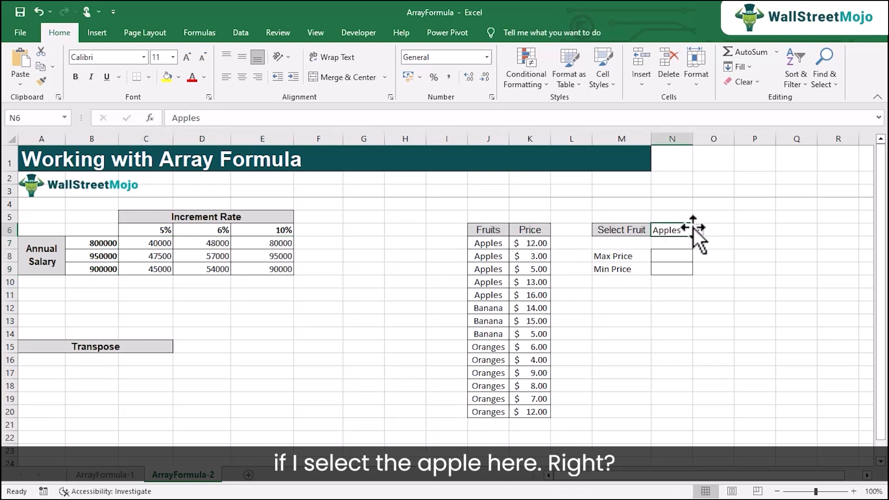
{"action": "left_click", "coordinate": [678, 256]}
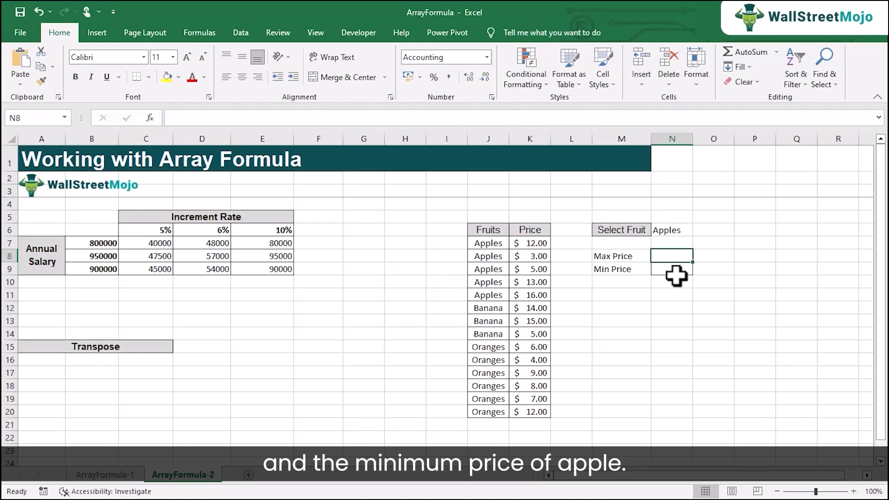
{"action": "left_click", "coordinate": [688, 230]}
{"action": "left_click", "coordinate": [698, 229]}
{"action": "left_click", "coordinate": [685, 249]}
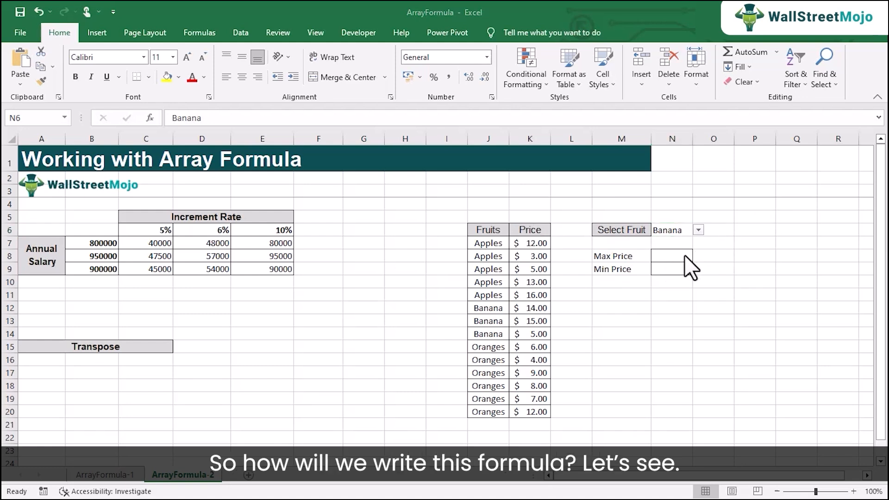
Enter the array formula =MAX(IF(J7:J20=$N$6,K7:K20)) in the Max Price cell N8.
{"action": "left_click", "coordinate": [666, 258]}
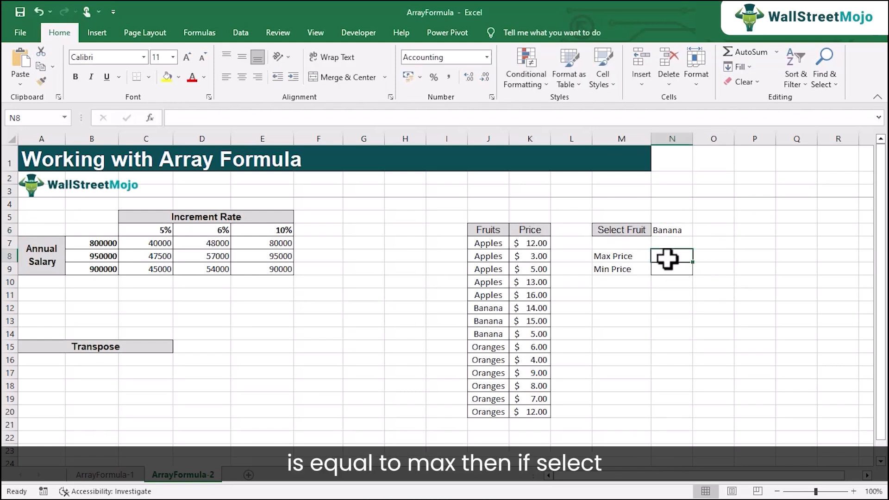
{"action": "type", "text": "=ma"}
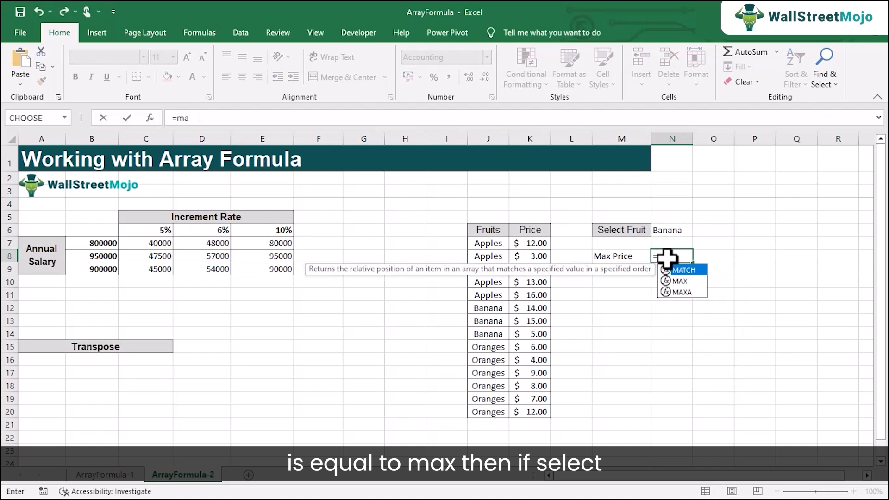
{"action": "type", "text": "x(if("}
{"action": "left_click_drag", "start_coordinate": [489, 241], "coordinate": [495, 407]}
{"action": "type", "text": "="}
{"action": "left_click", "coordinate": [675, 229]}
{"action": "left_click", "coordinate": [729, 261]}
{"action": "double_click", "coordinate": [730, 260]}
{"action": "key", "text": "F4"}
{"action": "left_click", "coordinate": [750, 257]}
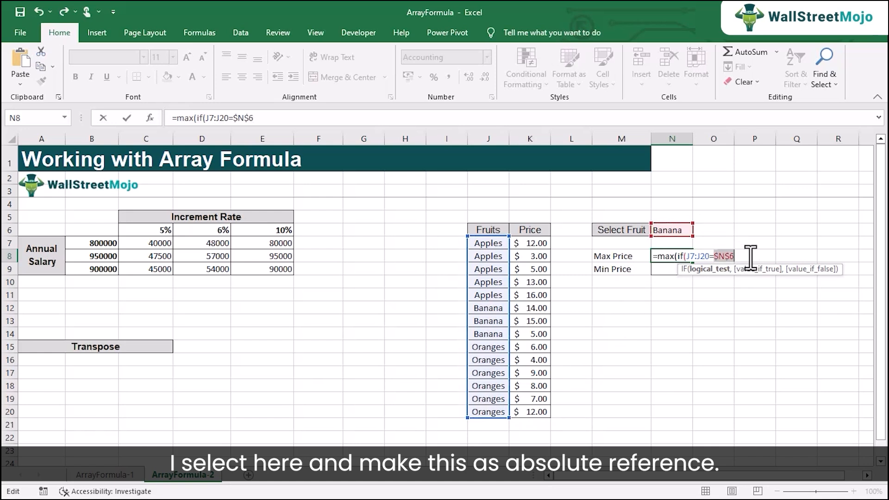
{"action": "type", "text": ","}
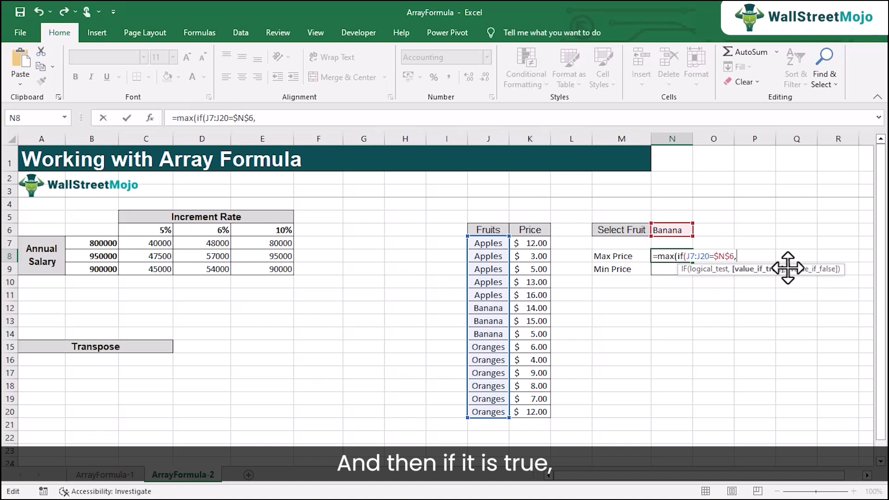
{"action": "left_click_drag", "start_coordinate": [523, 241], "coordinate": [551, 409]}
{"action": "type", "text": "))"}
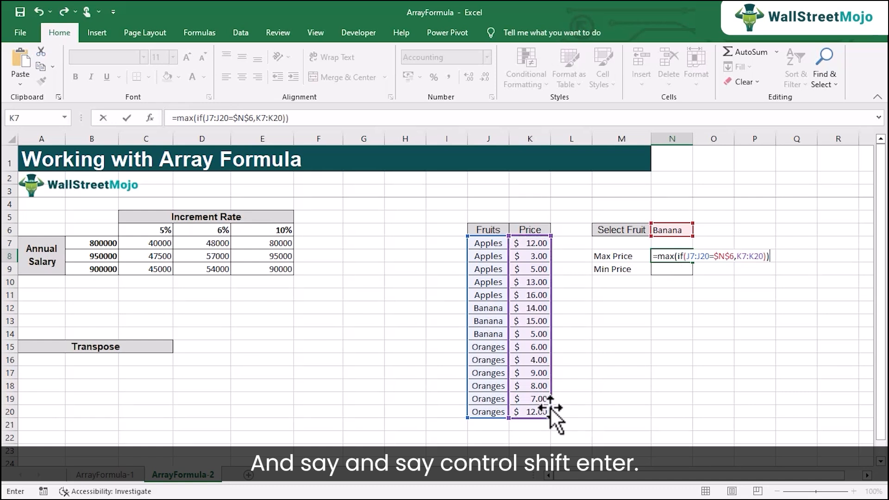
{"action": "key", "text": "ctrl+shift+Return"}
Check the Banana prices against the Max Price result, then choose Apples in N6 and compare with the Apples rows.
{"action": "left_click_drag", "start_coordinate": [527, 243], "coordinate": [533, 336]}
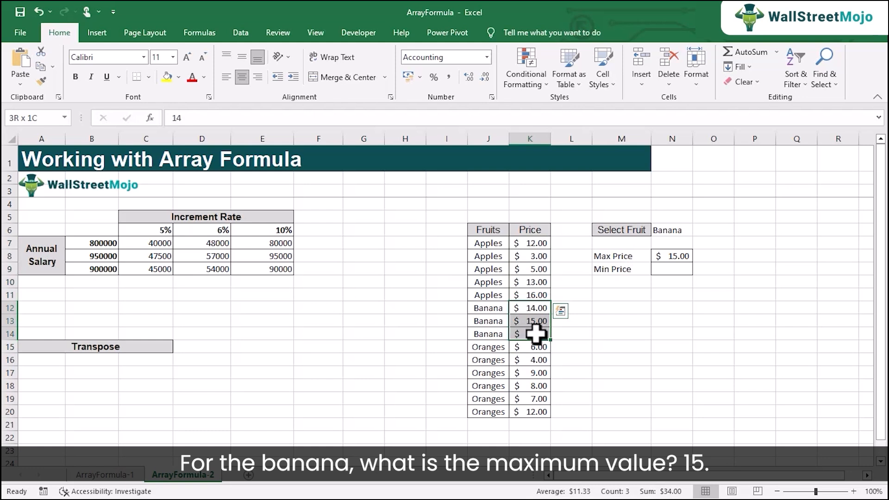
{"action": "left_click", "coordinate": [672, 236]}
{"action": "left_click", "coordinate": [698, 230]}
{"action": "left_click", "coordinate": [666, 241]}
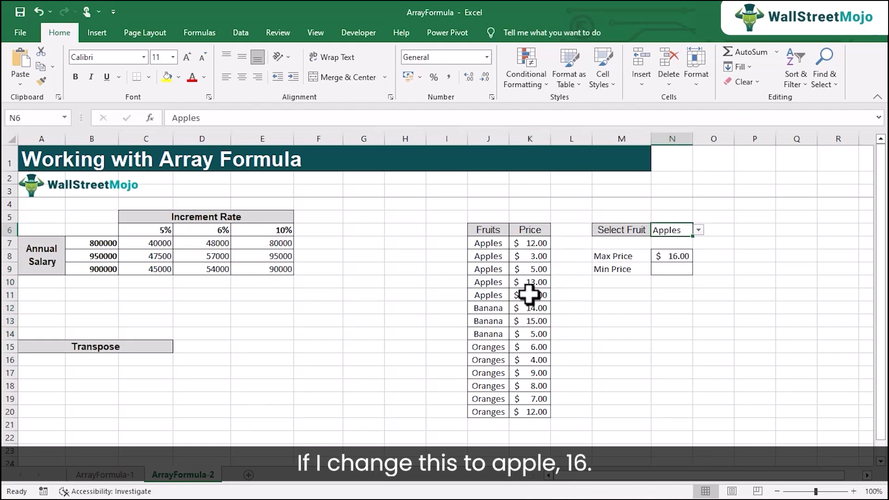
{"action": "left_click_drag", "start_coordinate": [533, 295], "coordinate": [514, 246]}
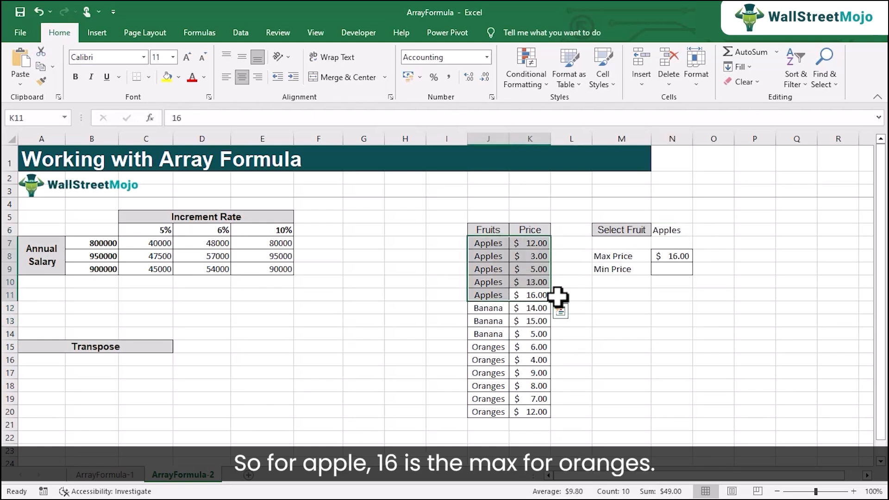
Choose Oranges in N6 and compare the Max Price result with the Oranges rows in J15:K20.
{"action": "left_click", "coordinate": [681, 231]}
{"action": "left_click", "coordinate": [683, 258]}
{"action": "left_click_drag", "start_coordinate": [488, 346], "coordinate": [545, 411]}
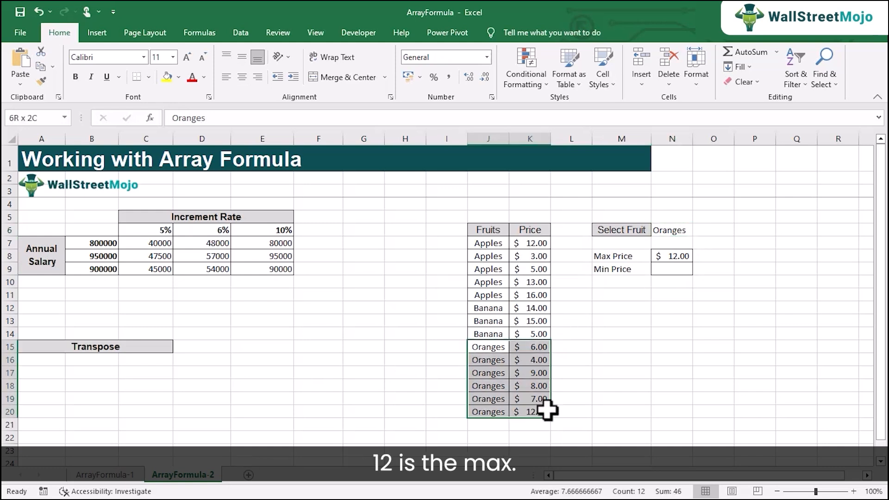
{"action": "left_click", "coordinate": [683, 231]}
{"action": "left_click", "coordinate": [672, 255]}
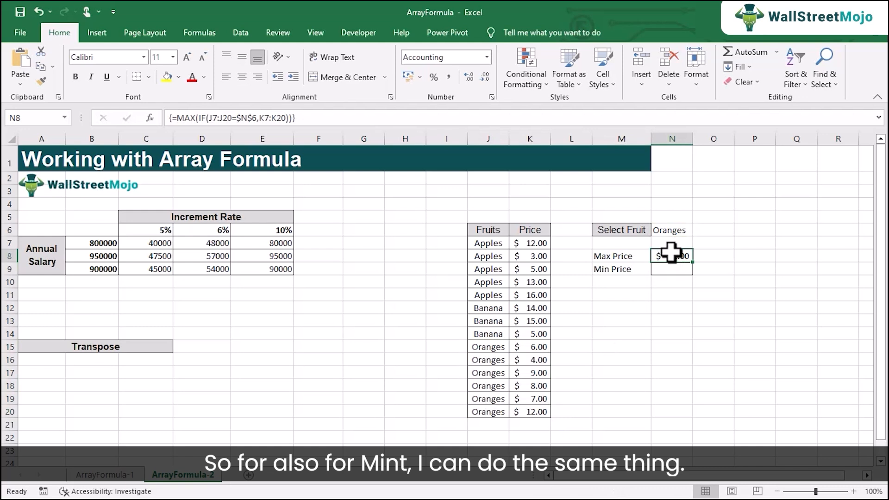
Enter the array formula =MIN(IF(J7:J20=$N$6,K7:K20)) in the Min Price cell N9.
{"action": "left_click", "coordinate": [664, 267]}
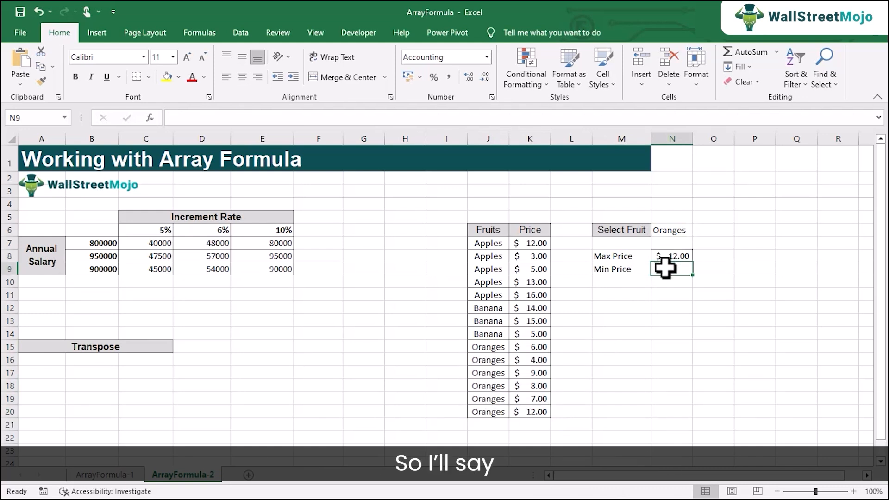
{"action": "type", "text": "=min"}
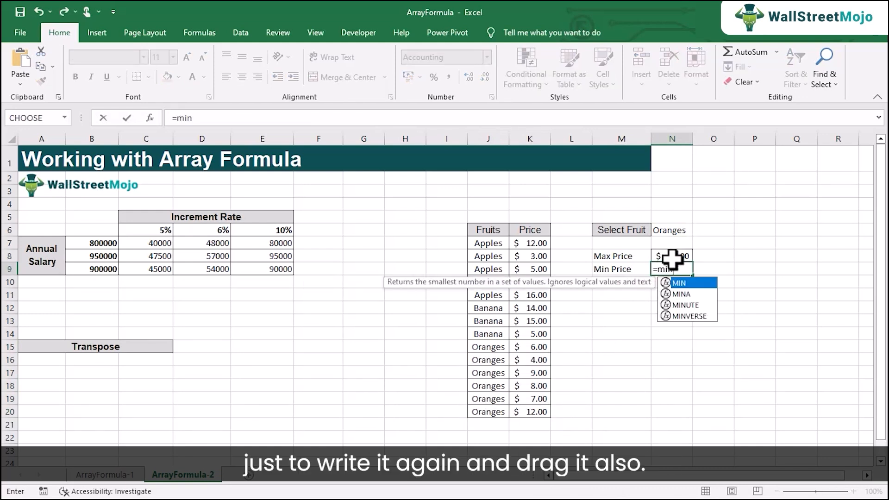
{"action": "key", "text": "Tab"}
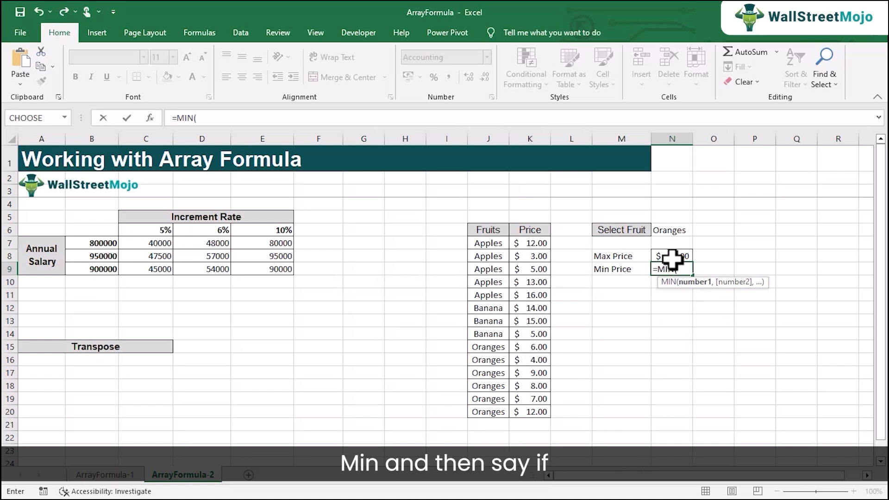
{"action": "type", "text": "if("}
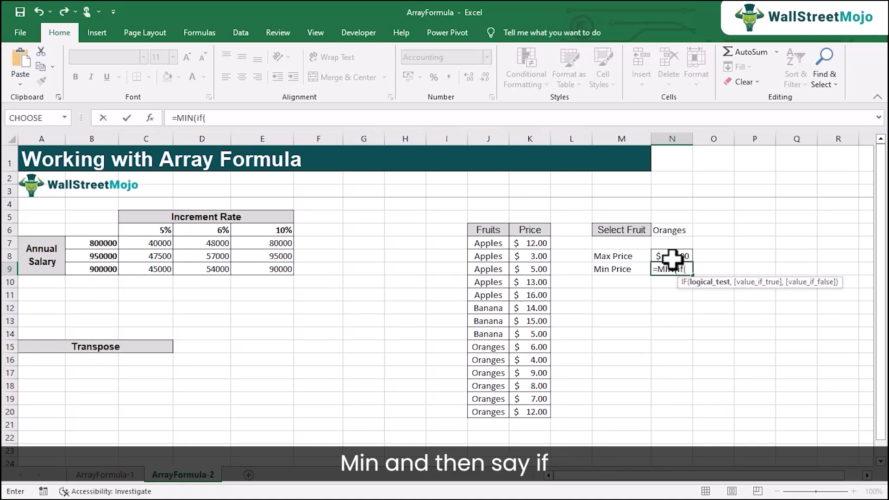
{"action": "left_click_drag", "start_coordinate": [499, 244], "coordinate": [492, 406]}
{"action": "type", "text": "="}
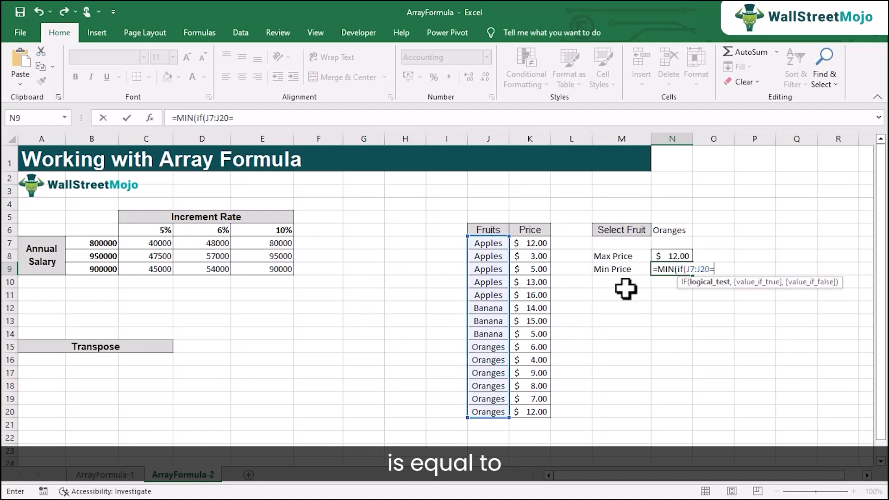
{"action": "left_click", "coordinate": [667, 231]}
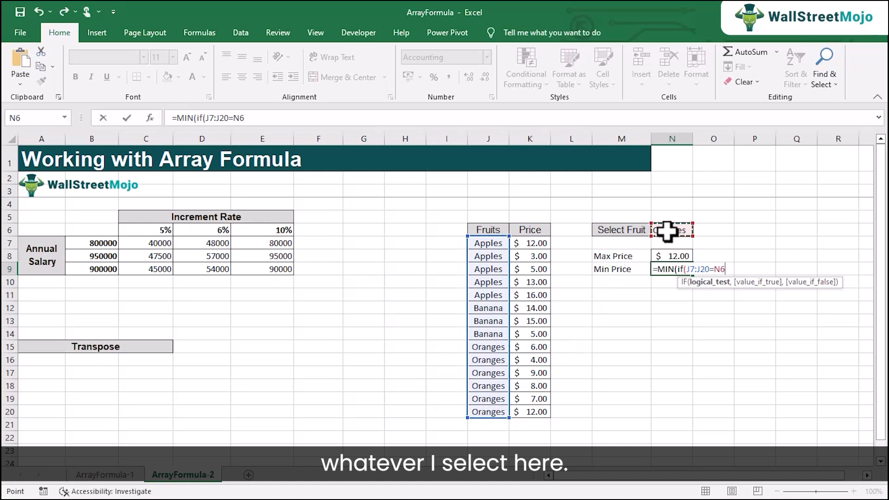
{"action": "type", "text": ","}
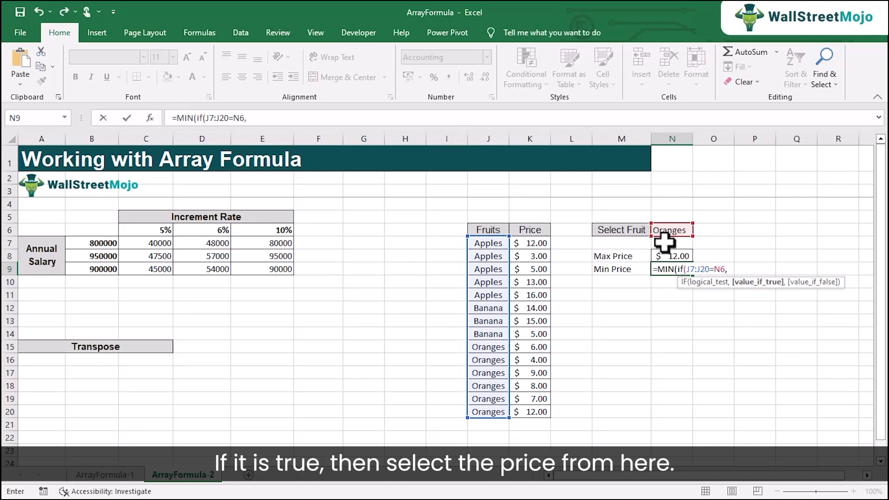
{"action": "left_click_drag", "start_coordinate": [535, 244], "coordinate": [532, 410]}
{"action": "left_click", "coordinate": [719, 269]}
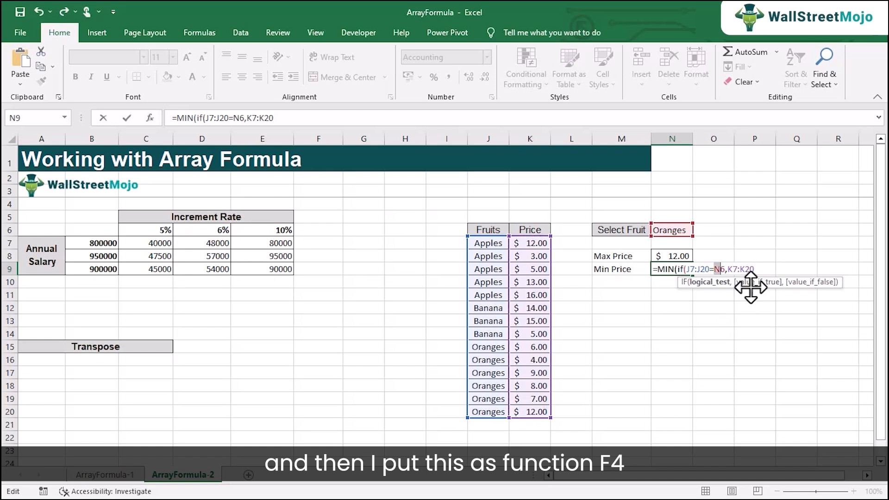
{"action": "key", "text": "F4"}
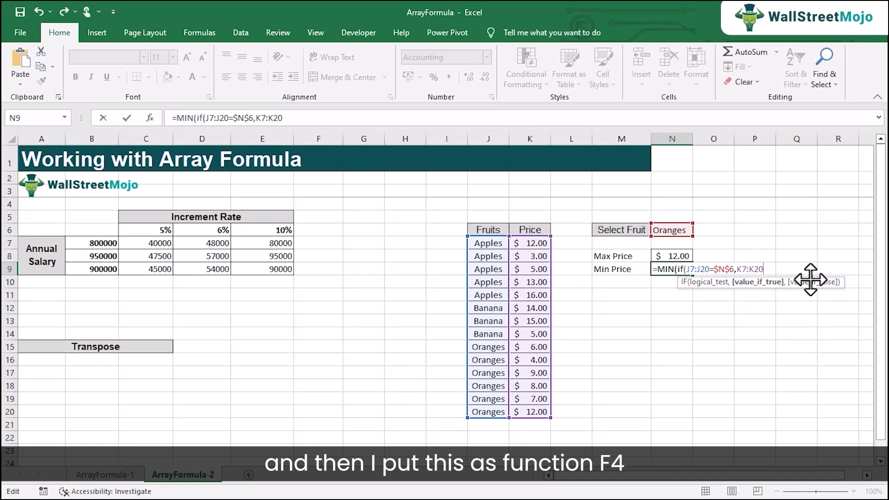
{"action": "type", "text": "))"}
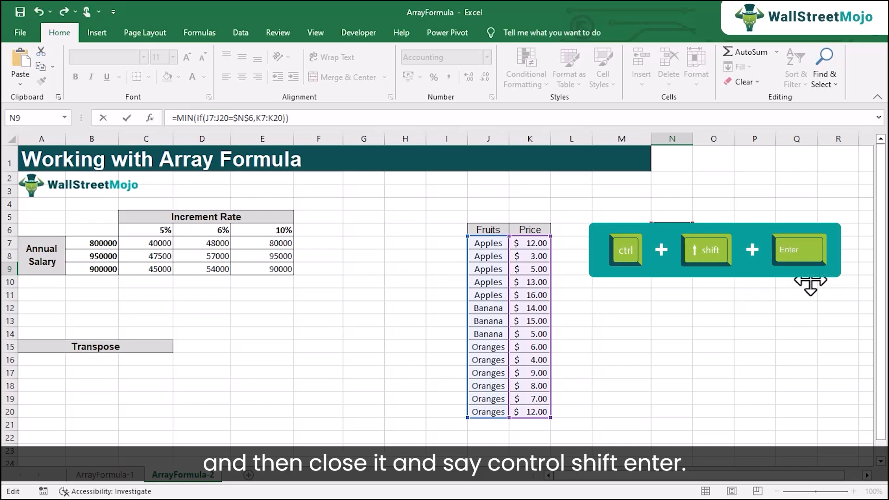
{"action": "key", "text": "ctrl+shift+Return"}
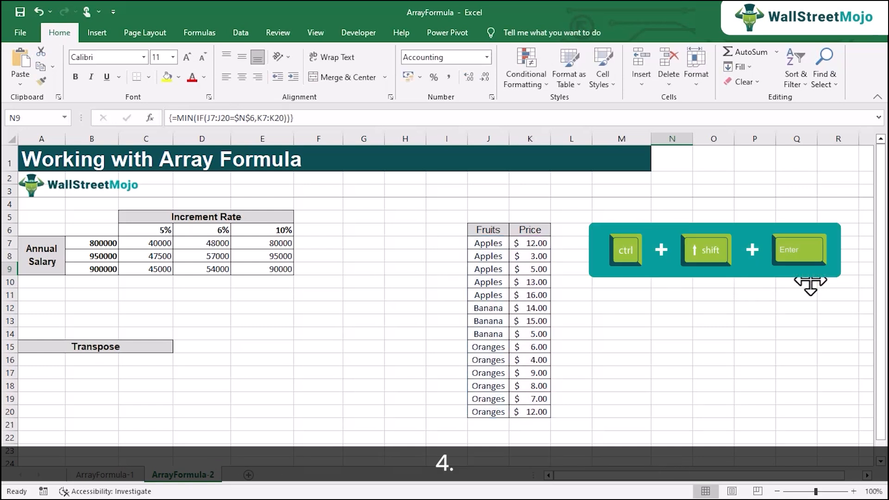
Check the Oranges prices, then test both price formulas by choosing Apples and finally Banana in N6.
{"action": "left_click_drag", "start_coordinate": [486, 347], "coordinate": [544, 411]}
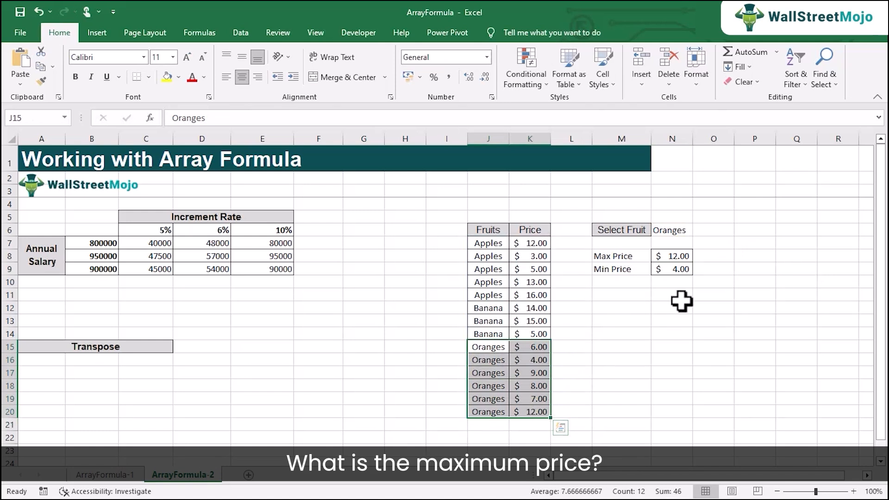
{"action": "left_click", "coordinate": [674, 231]}
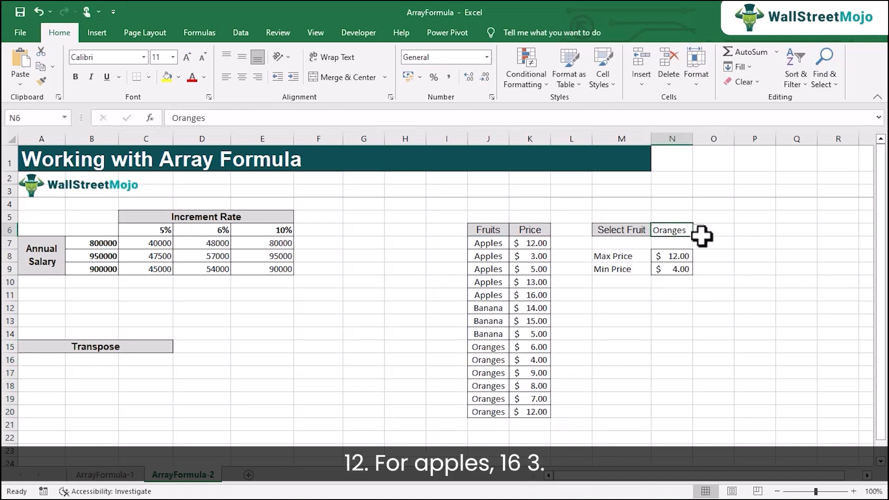
{"action": "left_click", "coordinate": [696, 241]}
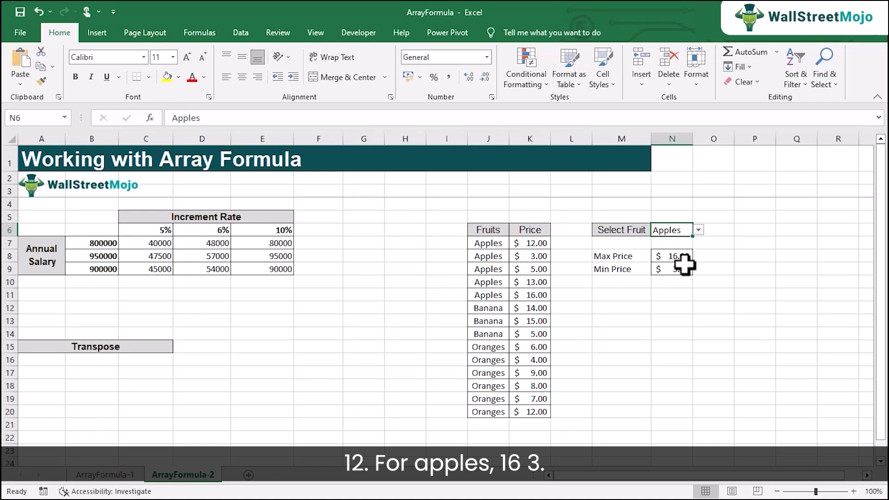
{"action": "left_click", "coordinate": [697, 230]}
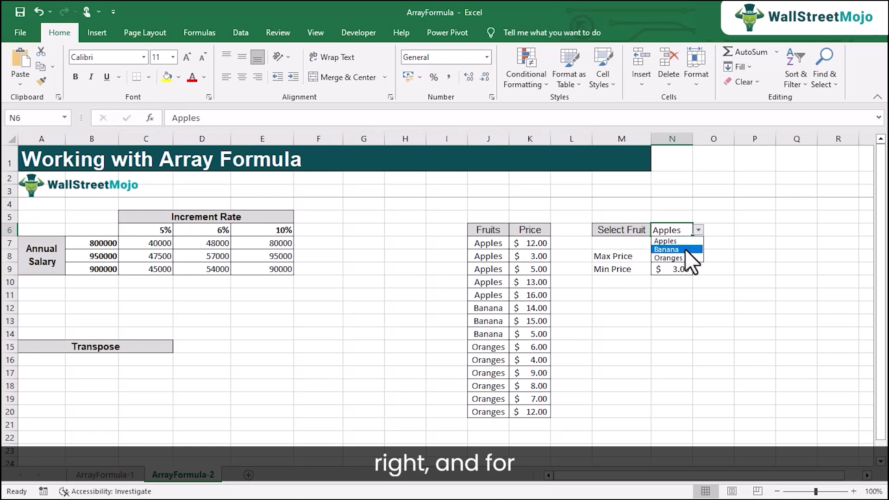
{"action": "left_click", "coordinate": [685, 249]}
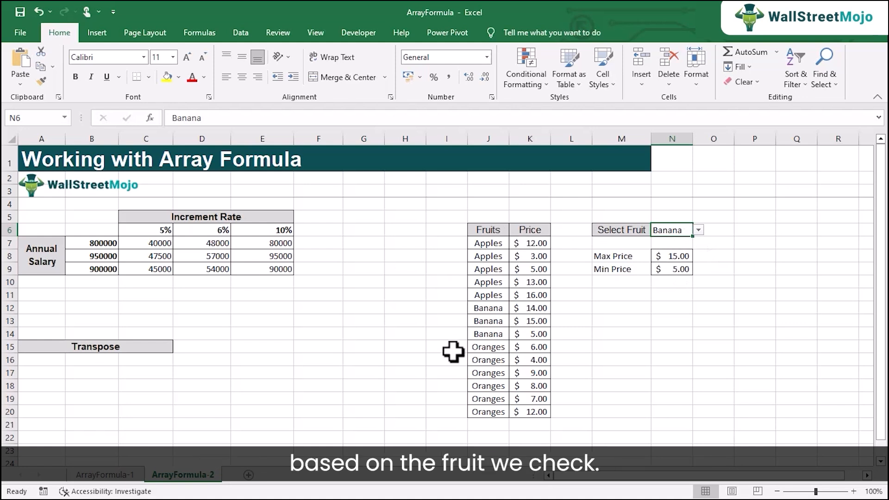
Copy the formula from N8 without its equals sign and place it as text in M11, reading MAX(IF(J7:J20=$N$6,K7:K20)).
{"action": "left_click", "coordinate": [671, 256]}
{"action": "double_click", "coordinate": [671, 256]}
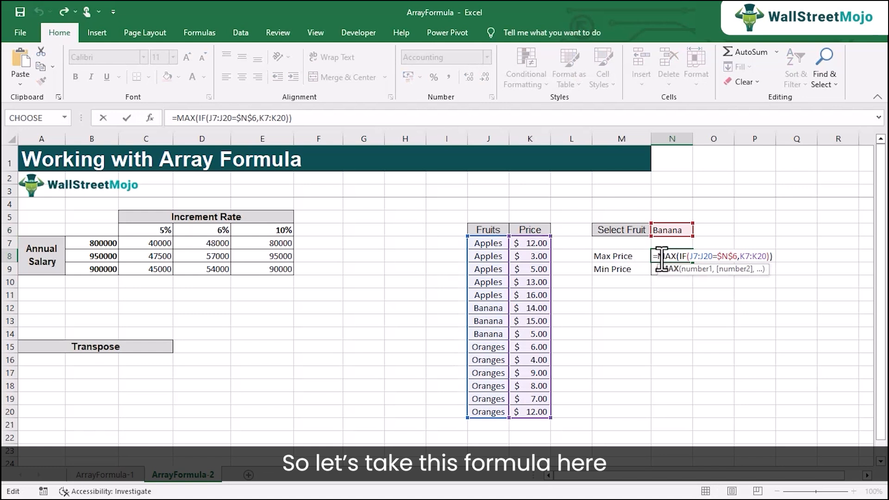
{"action": "left_click_drag", "start_coordinate": [659, 257], "coordinate": [769, 256]}
{"action": "key", "text": "ctrl+c"}
{"action": "type", "text": "c"}
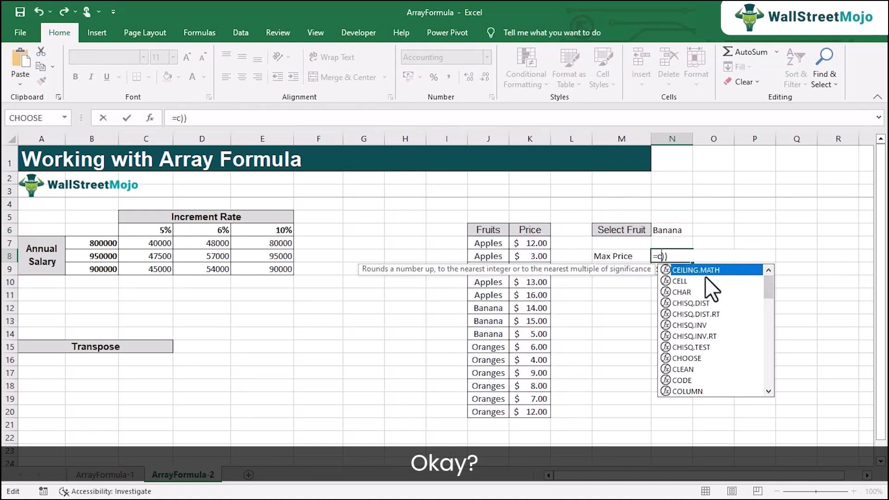
{"action": "key", "text": "Escape"}
{"action": "key", "text": "Escape"}
{"action": "left_click", "coordinate": [626, 295]}
{"action": "key", "text": "ctrl+v"}
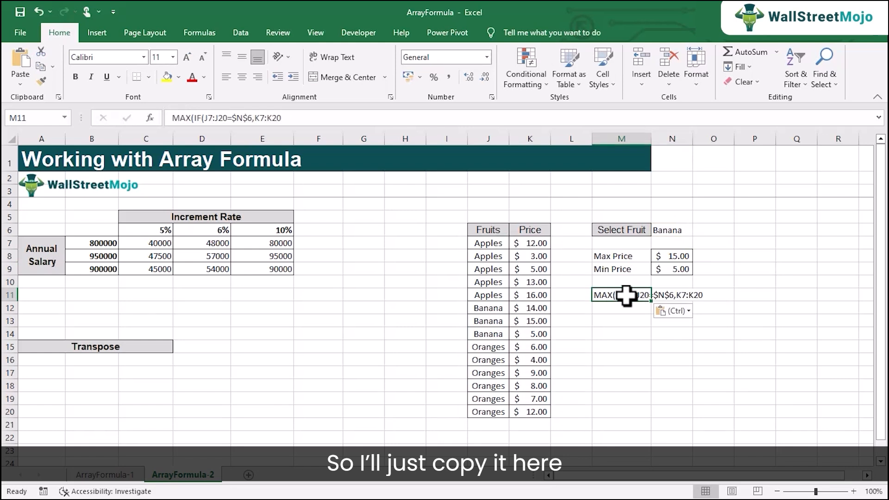
{"action": "left_click", "coordinate": [617, 321]}
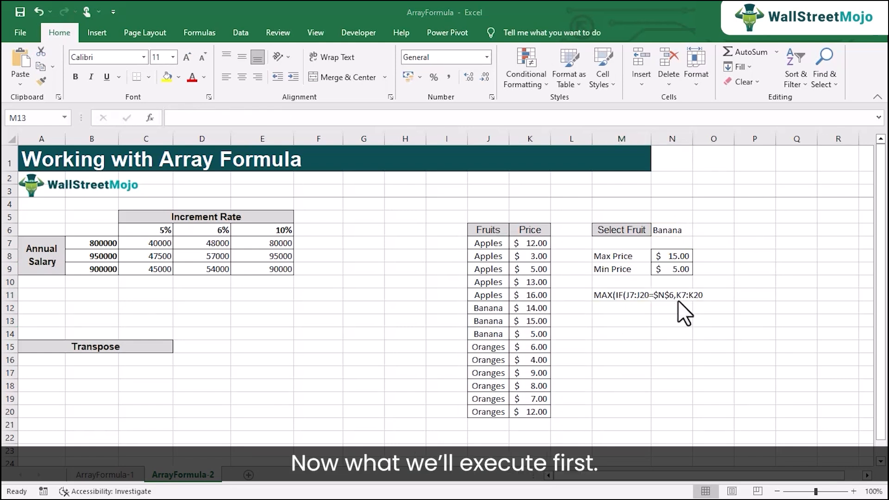
{"action": "left_click", "coordinate": [636, 307]}
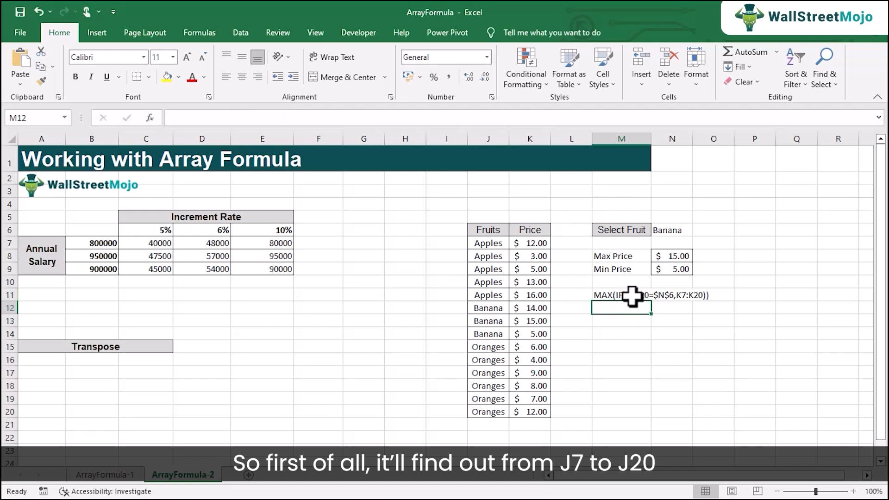
Check the ends of the fruit range J7:J20 and copy the IF(J7:J20=$N$6 portion of the text in M11.
{"action": "left_click", "coordinate": [488, 244]}
{"action": "left_click", "coordinate": [479, 411]}
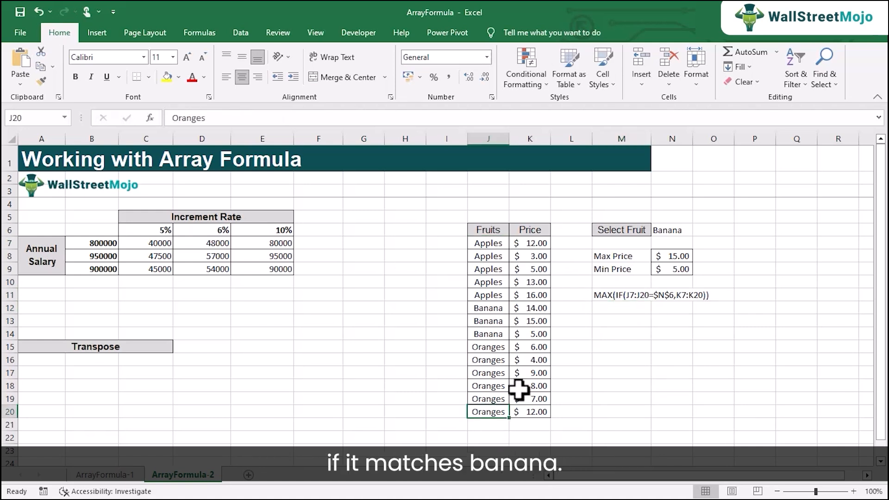
{"action": "left_click", "coordinate": [636, 297]}
{"action": "double_click", "coordinate": [621, 296]}
{"action": "left_click_drag", "start_coordinate": [620, 296], "coordinate": [674, 297]}
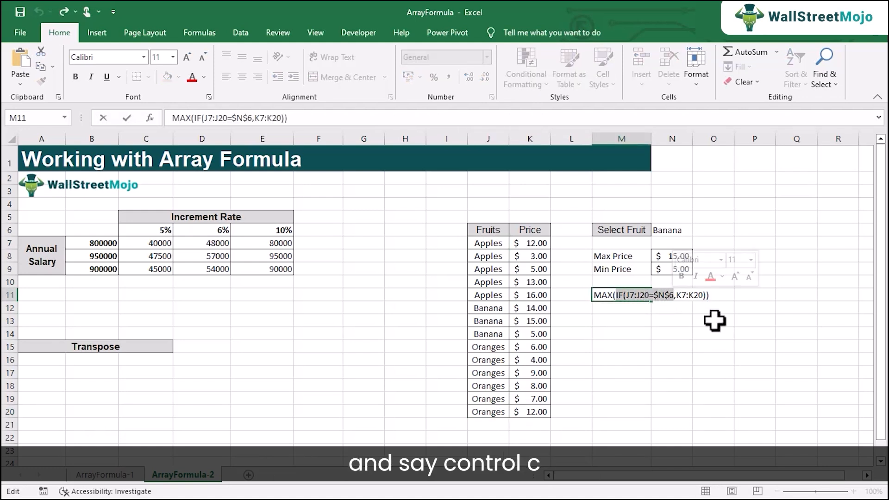
{"action": "left_click", "coordinate": [632, 320]}
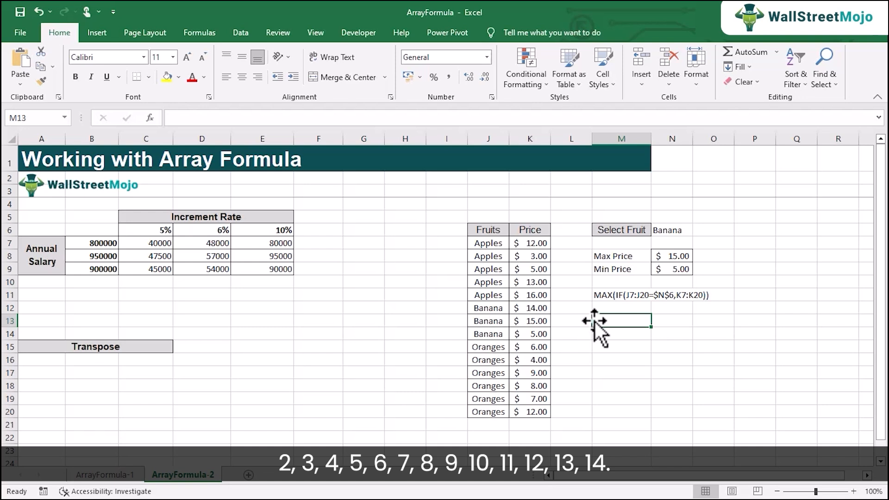
Enter the array formula =IF(J7:J20=$N$6,K7:K20) across the empty range G7:G20.
{"action": "left_click_drag", "start_coordinate": [360, 242], "coordinate": [369, 407]}
{"action": "left_click_drag", "start_coordinate": [372, 242], "coordinate": [368, 407]}
{"action": "left_click", "coordinate": [240, 121]}
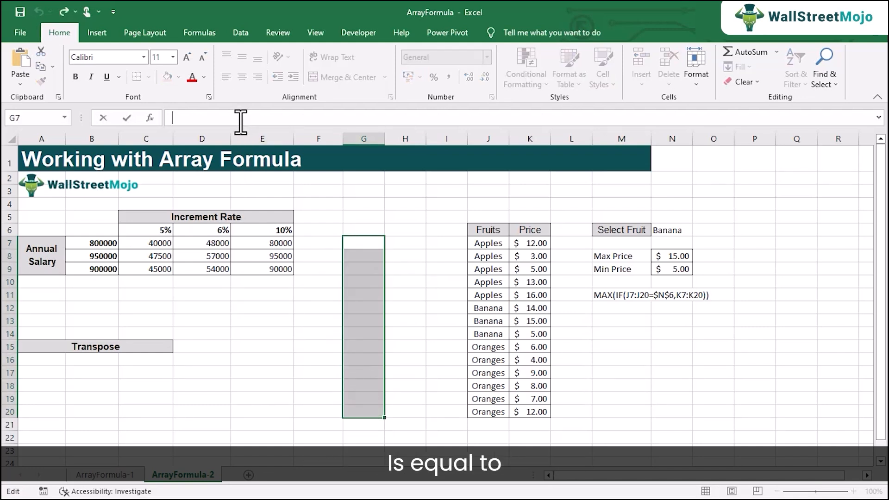
{"action": "type", "text": "=IF(J7:J20=$N$6"}
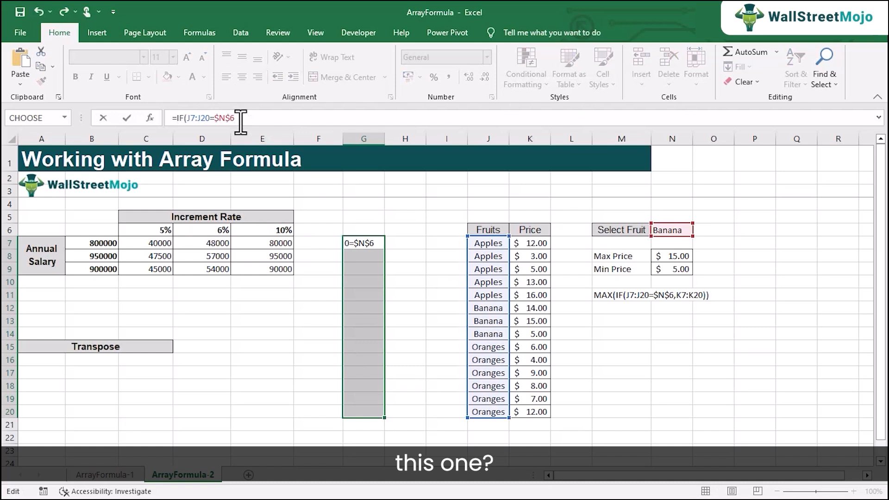
{"action": "type", "text": ",)"}
{"action": "key", "text": "Left"}
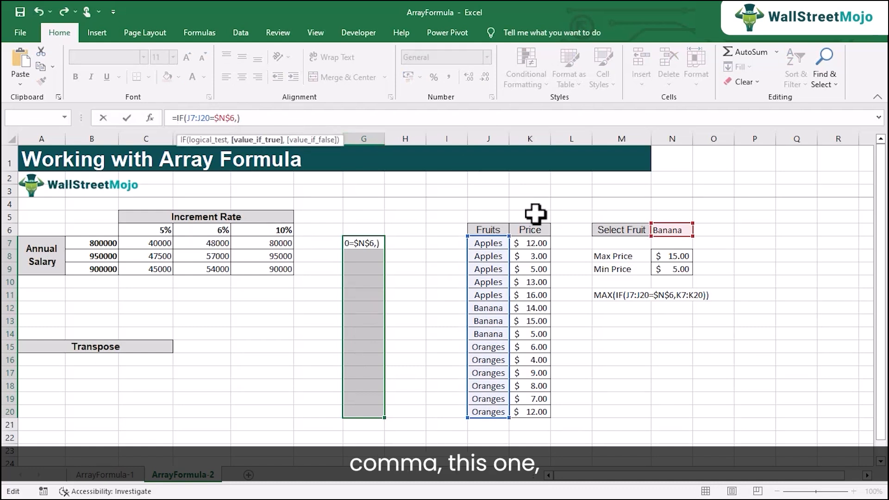
{"action": "left_click_drag", "start_coordinate": [532, 242], "coordinate": [532, 409]}
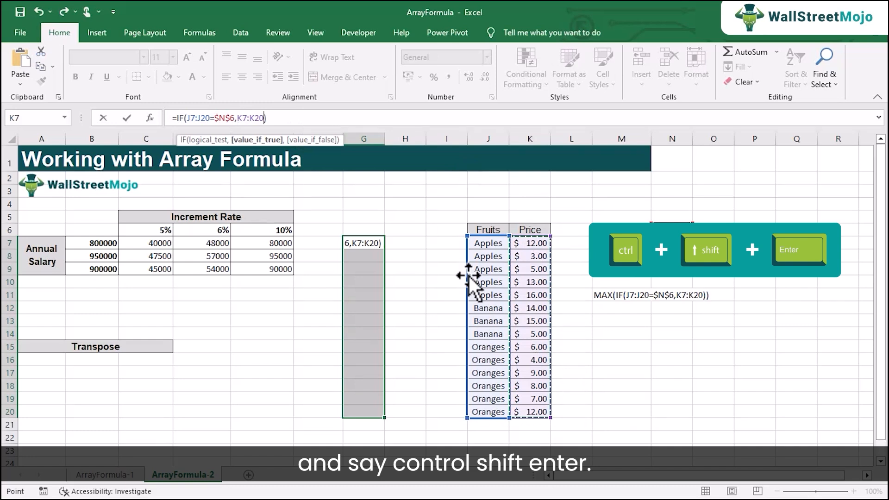
{"action": "key", "text": "ctrl+shift+Return"}
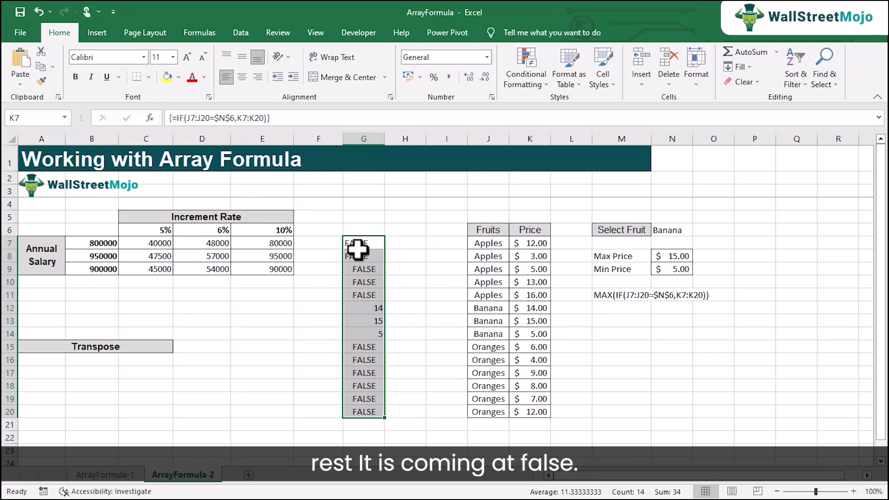
Calculate the maximum of the IF results in cell G21 with =MAX(G7:G20).
{"action": "left_click", "coordinate": [355, 426]}
{"action": "type", "text": "=max("}
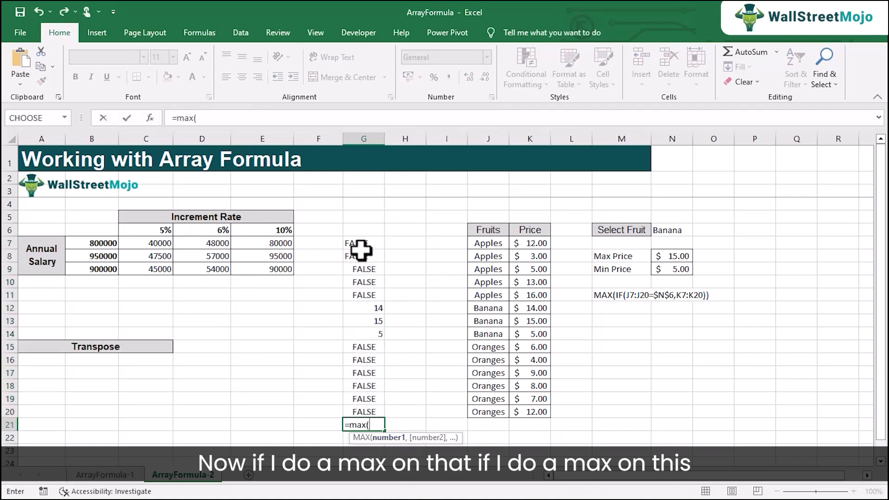
{"action": "left_click_drag", "start_coordinate": [357, 246], "coordinate": [373, 414]}
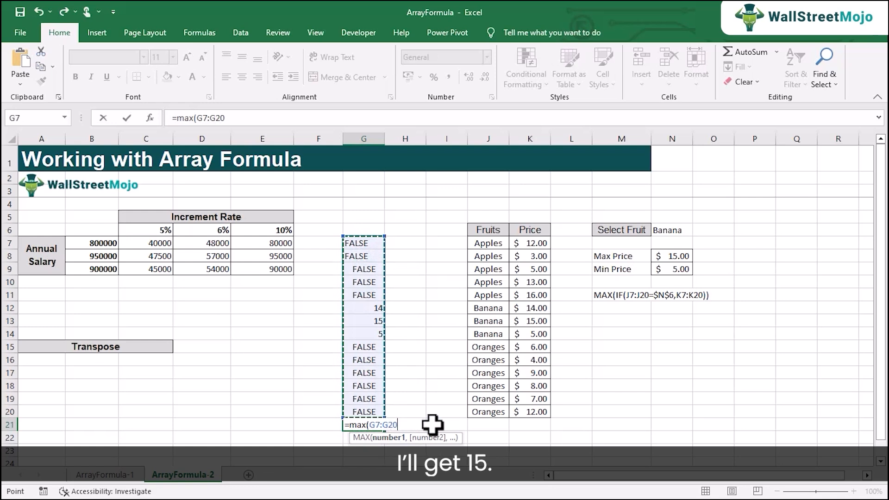
{"action": "type", "text": ")"}
{"action": "key", "text": "Return"}
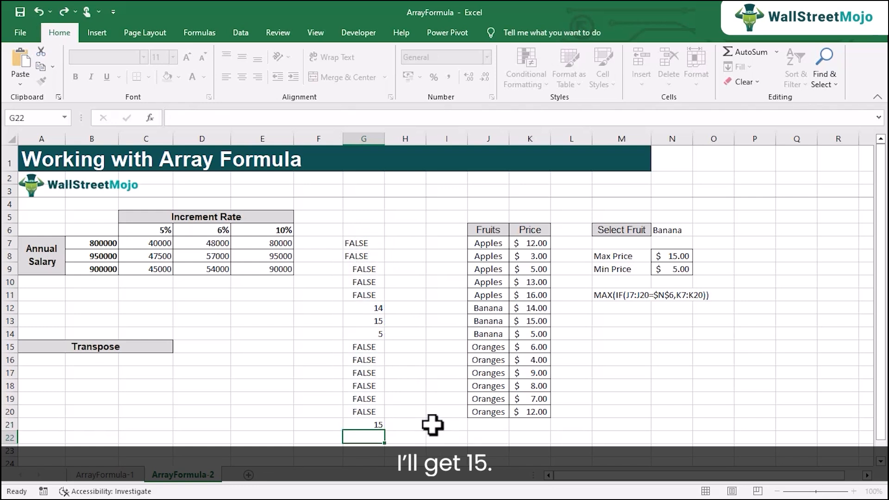
Change the function in G21 from MAX to MIN so the formula reads =MIN(G7:G20).
{"action": "left_click", "coordinate": [370, 423]}
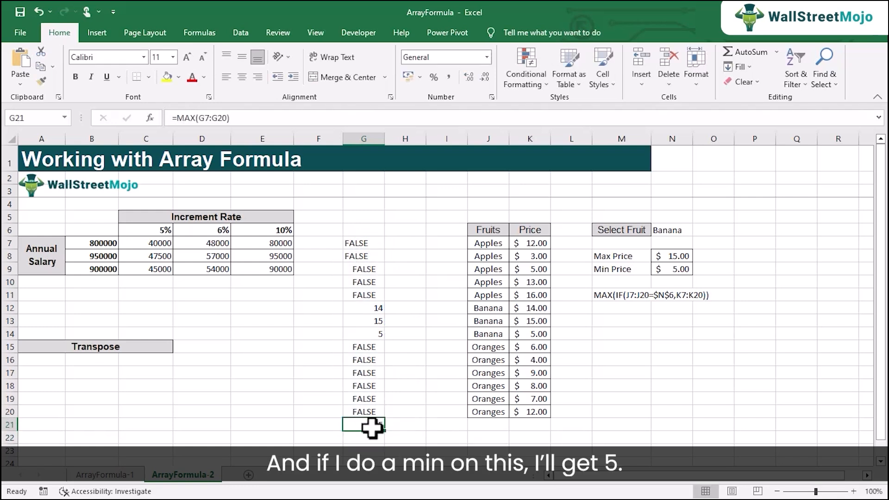
{"action": "double_click", "coordinate": [372, 425]}
{"action": "key", "text": "BackSpace"}
{"action": "key", "text": "BackSpace"}
{"action": "type", "text": "IN"}
{"action": "key", "text": "Return"}
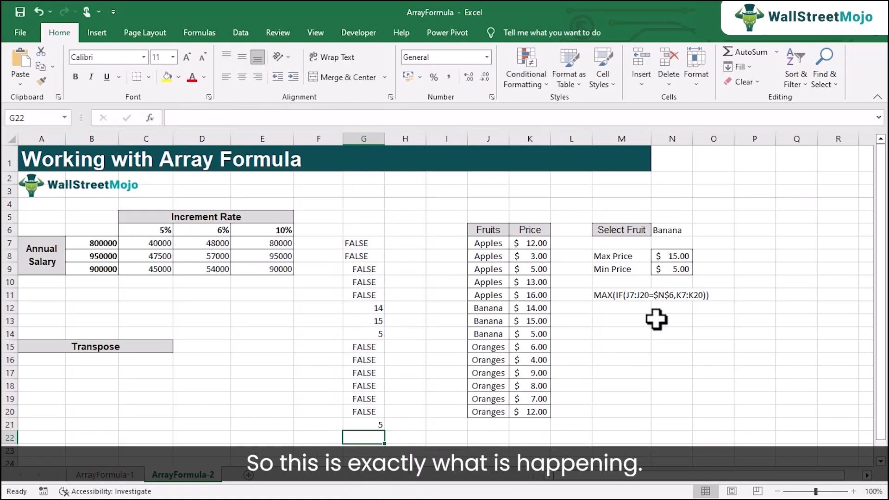
{"action": "left_click", "coordinate": [360, 424]}
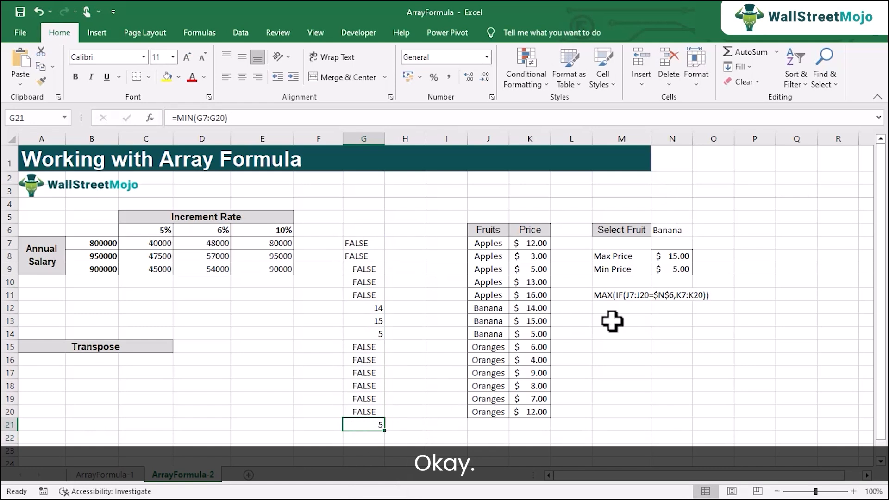
Test the IF array in G7:G20 and the minimum in G21 by choosing Apples and Oranges in N6.
{"action": "left_click", "coordinate": [677, 232]}
{"action": "left_click", "coordinate": [699, 233]}
{"action": "left_click", "coordinate": [690, 243]}
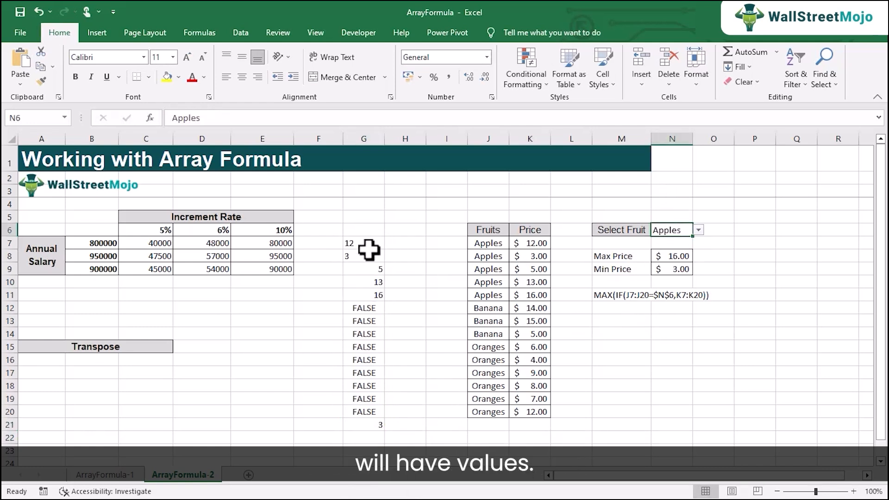
{"action": "left_click_drag", "start_coordinate": [363, 244], "coordinate": [367, 412]}
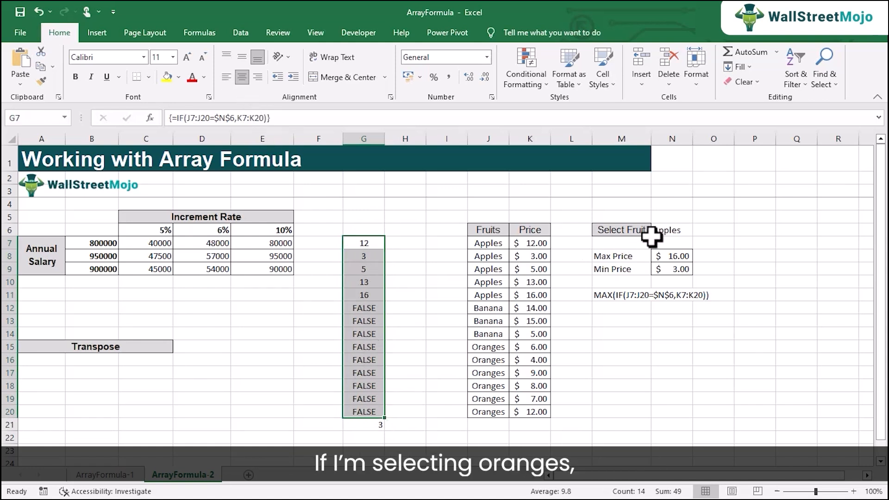
{"action": "left_click", "coordinate": [676, 231]}
{"action": "left_click", "coordinate": [698, 230]}
{"action": "left_click", "coordinate": [686, 258]}
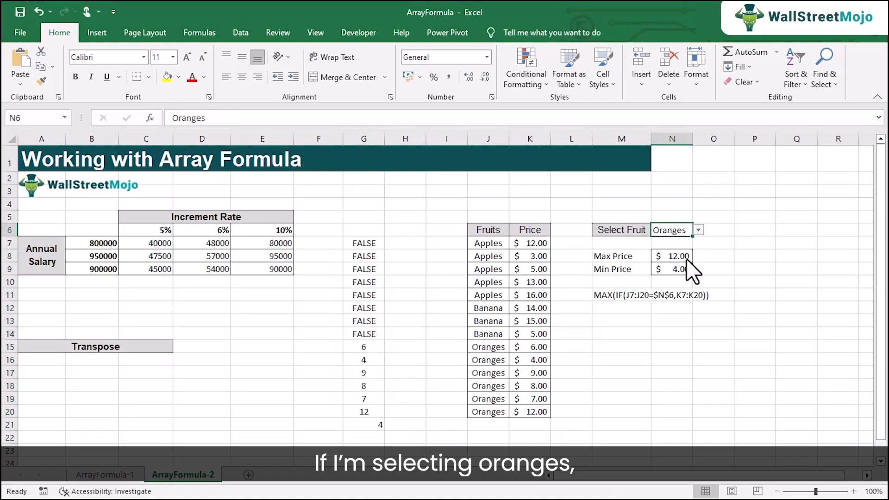
{"action": "left_click", "coordinate": [364, 424]}
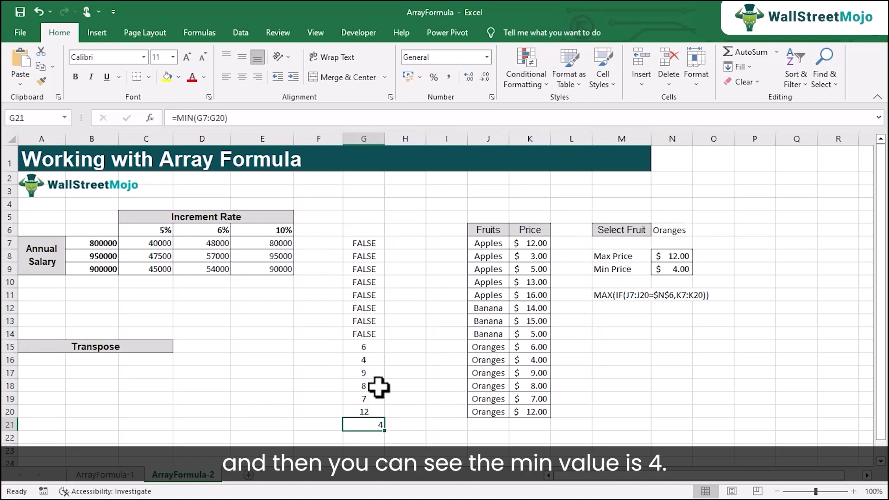
{"action": "left_click", "coordinate": [366, 360]}
Set the Select Fruit cell N6 to Apples and finally Banana, checking the minimum in G21 for each.
{"action": "left_click", "coordinate": [690, 232]}
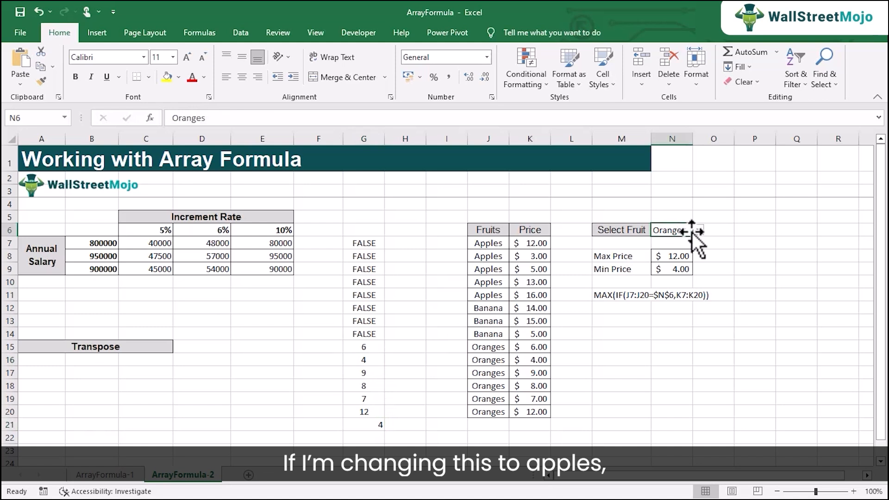
{"action": "left_click", "coordinate": [693, 242]}
{"action": "left_click", "coordinate": [373, 424]}
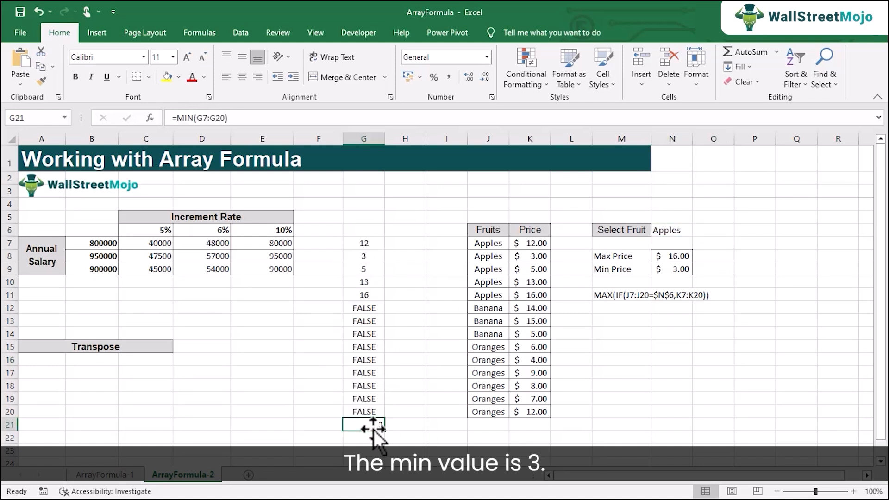
{"action": "left_click", "coordinate": [680, 231]}
{"action": "left_click", "coordinate": [696, 229]}
{"action": "left_click", "coordinate": [683, 248]}
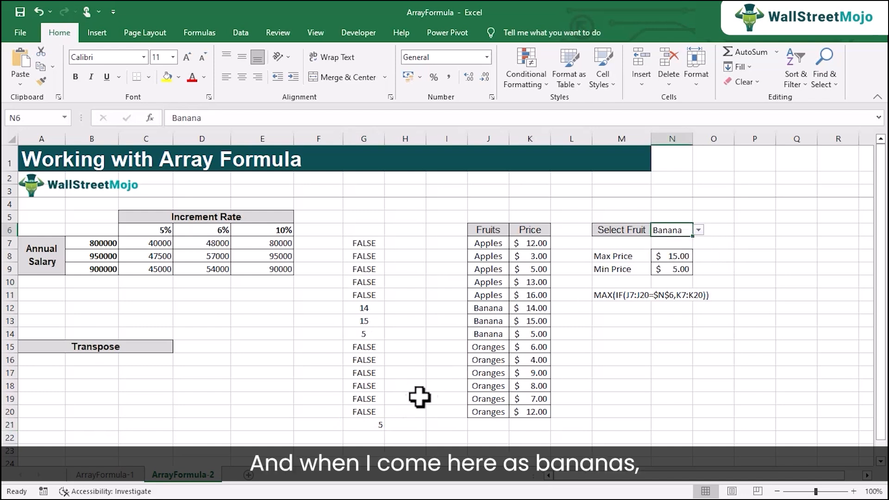
{"action": "left_click", "coordinate": [374, 425]}
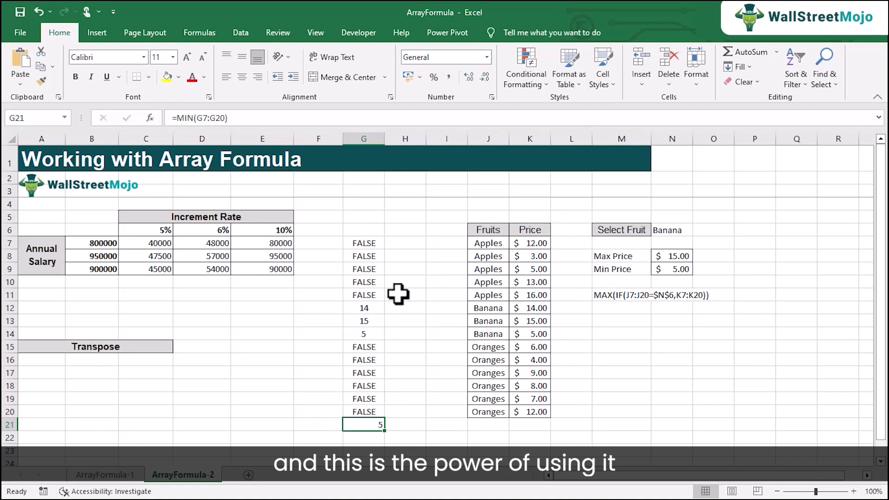
Clear the helper formulas from G7:G21.
{"action": "left_click_drag", "start_coordinate": [370, 241], "coordinate": [379, 421]}
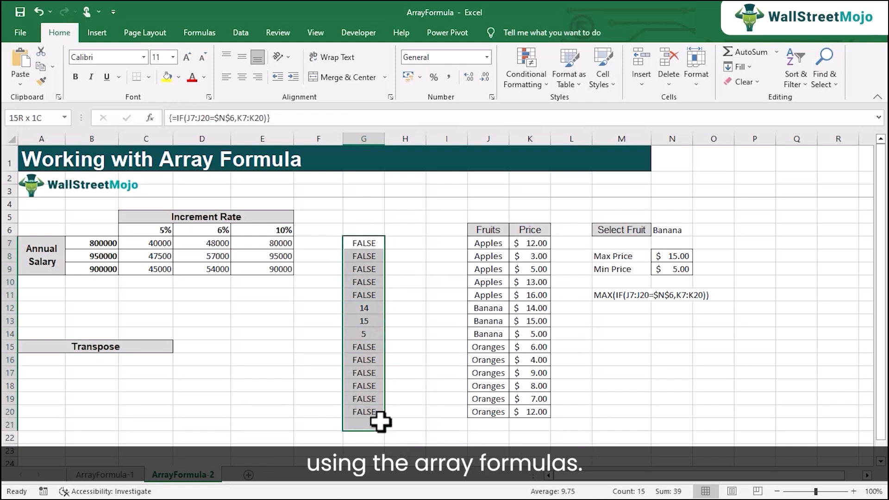
{"action": "key", "text": "Delete"}
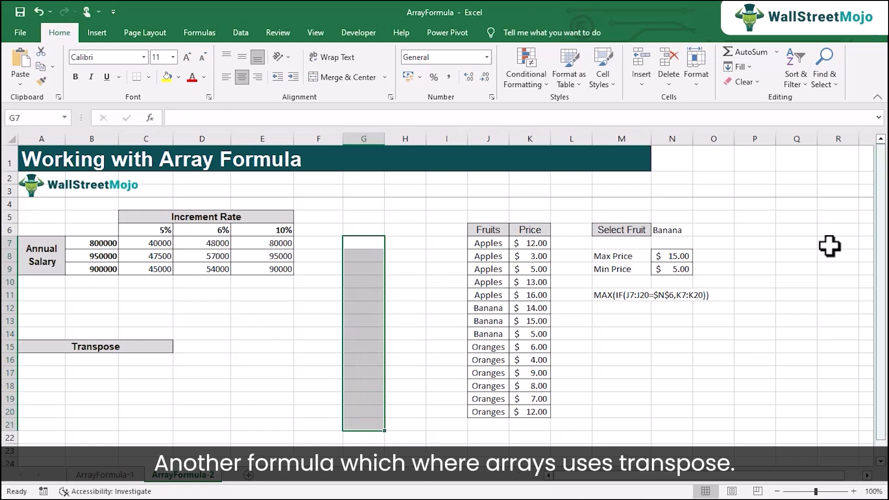
Enter the array formula =TRANSPOSE(J7:J11) across A17:E17, under the Transpose heading, and clear the result.
{"action": "left_click", "coordinate": [56, 373]}
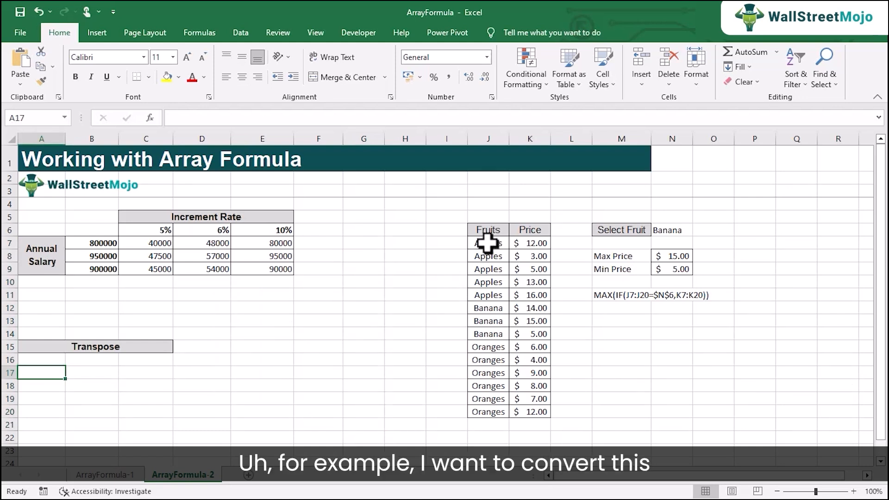
{"action": "left_click_drag", "start_coordinate": [487, 242], "coordinate": [495, 290]}
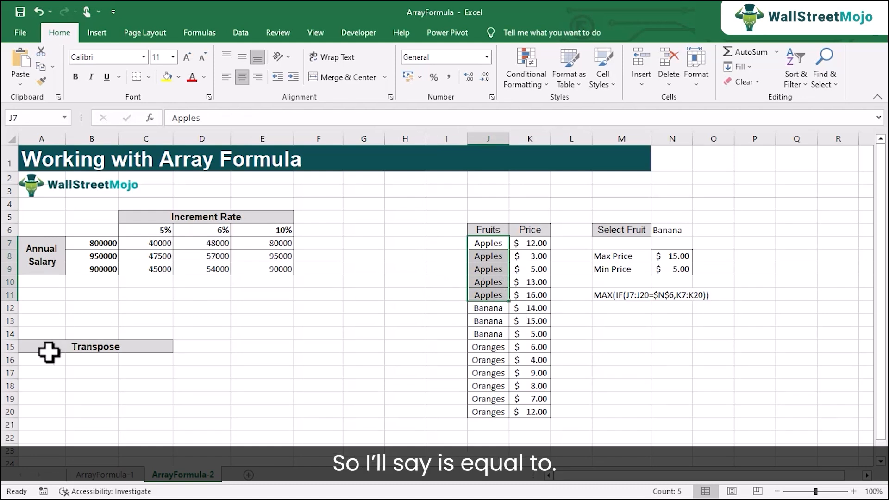
{"action": "left_click", "coordinate": [48, 371]}
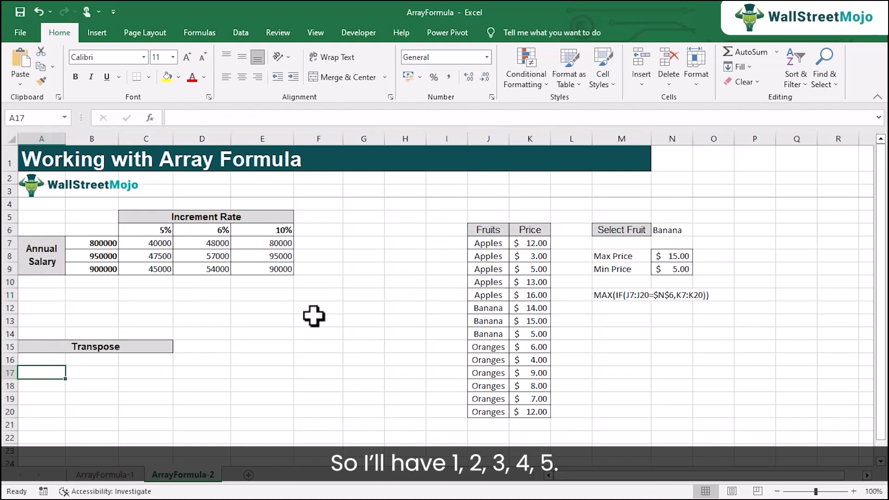
{"action": "left_click_drag", "start_coordinate": [60, 373], "coordinate": [235, 373]}
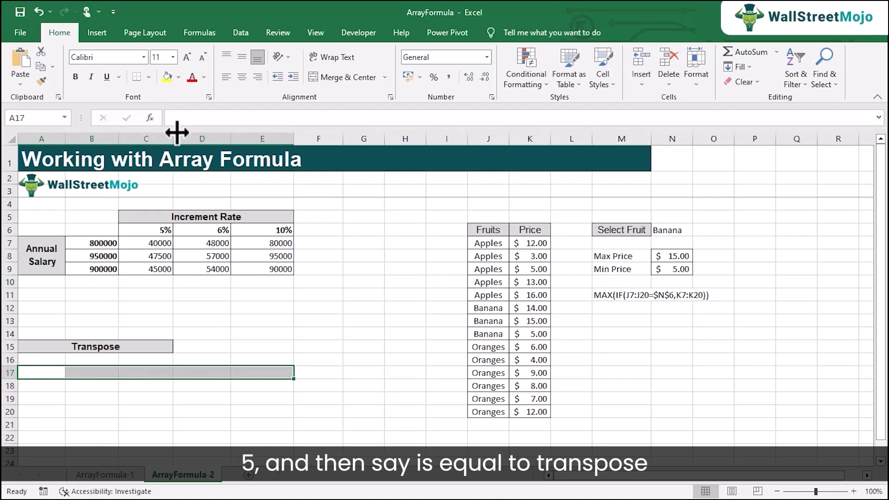
{"action": "left_click", "coordinate": [189, 120]}
{"action": "type", "text": "=tr"}
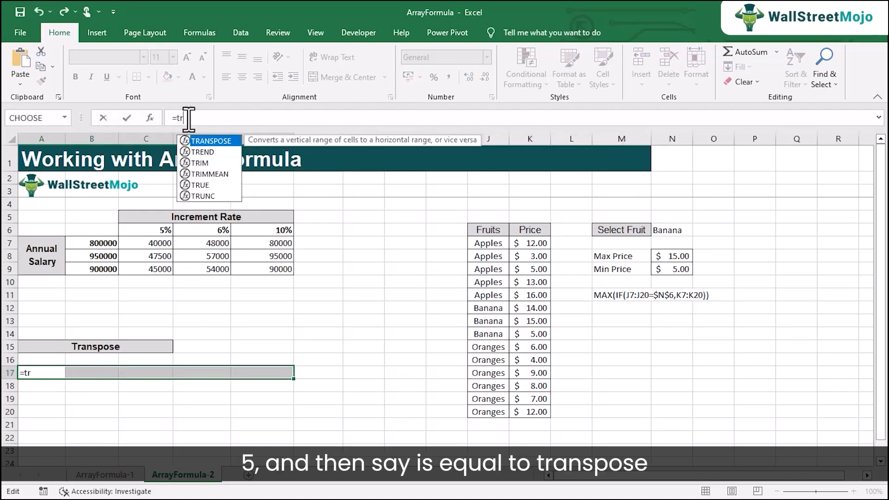
{"action": "key", "text": "Tab"}
{"action": "left_click_drag", "start_coordinate": [486, 243], "coordinate": [497, 295]}
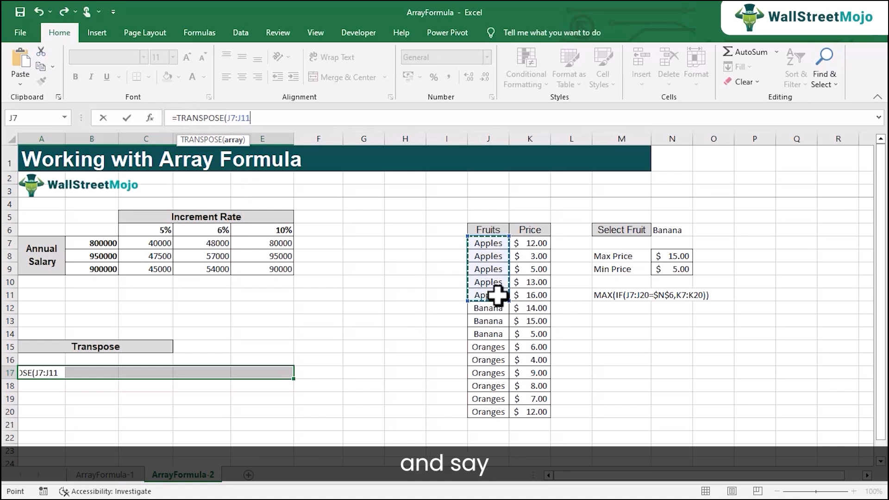
{"action": "type", "text": ")"}
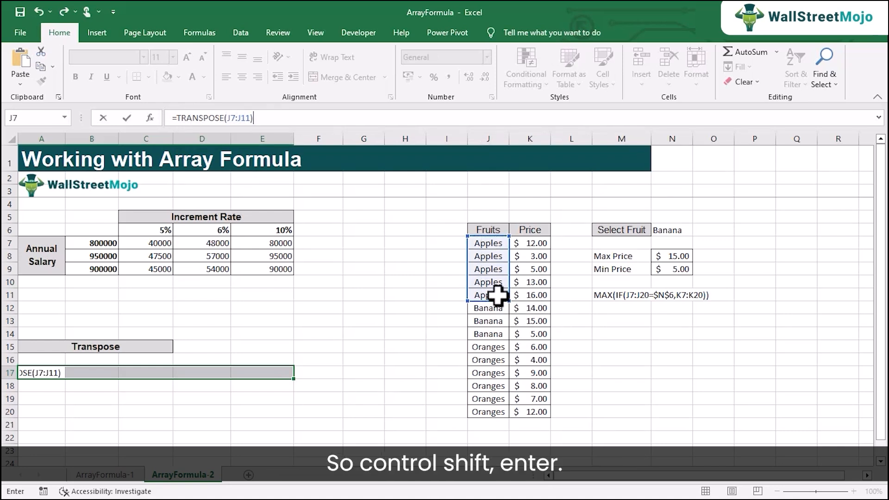
{"action": "key", "text": "ctrl+shift+Return"}
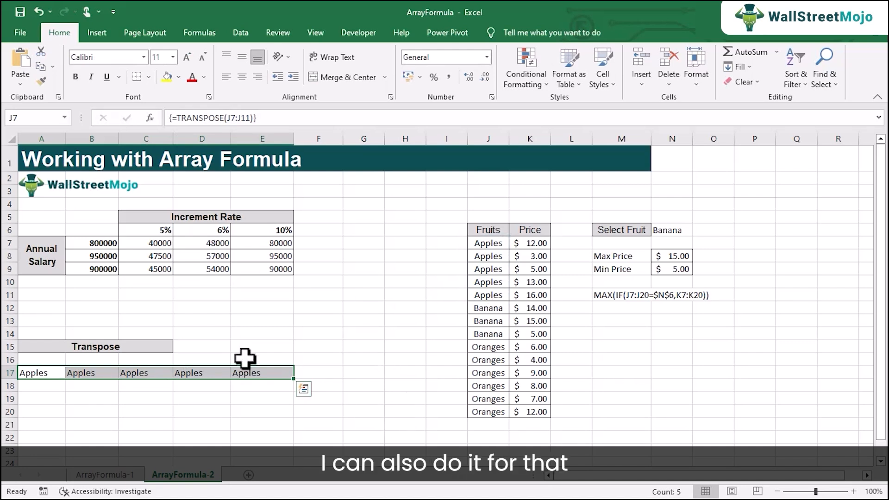
{"action": "key", "text": "Delete"}
Transpose the first five fruit and price rows into A17:E18 with the array formula =TRANSPOSE(J7:K11).
{"action": "left_click", "coordinate": [54, 375]}
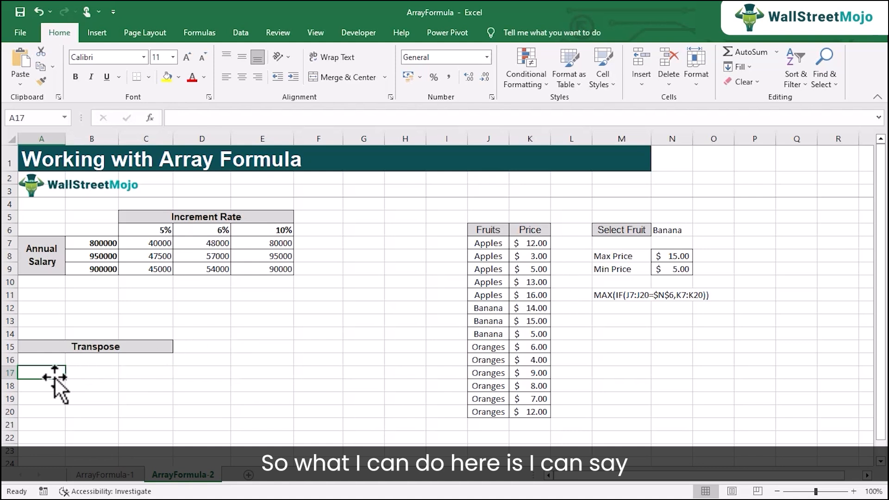
{"action": "left_click_drag", "start_coordinate": [63, 373], "coordinate": [258, 382]}
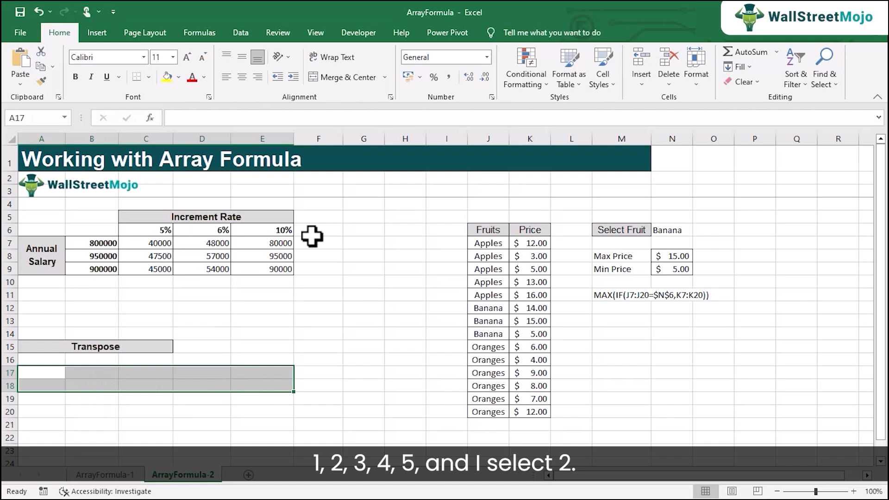
{"action": "left_click", "coordinate": [206, 118]}
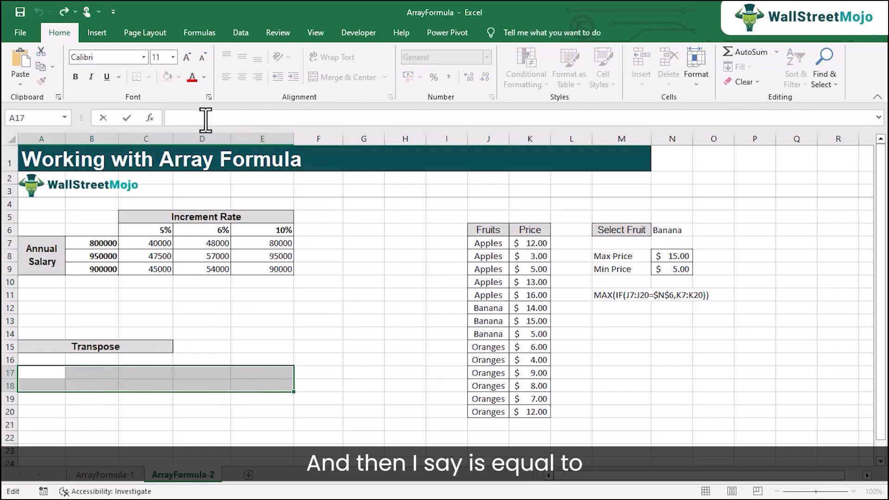
{"action": "type", "text": "=tra"}
{"action": "key", "text": "Tab"}
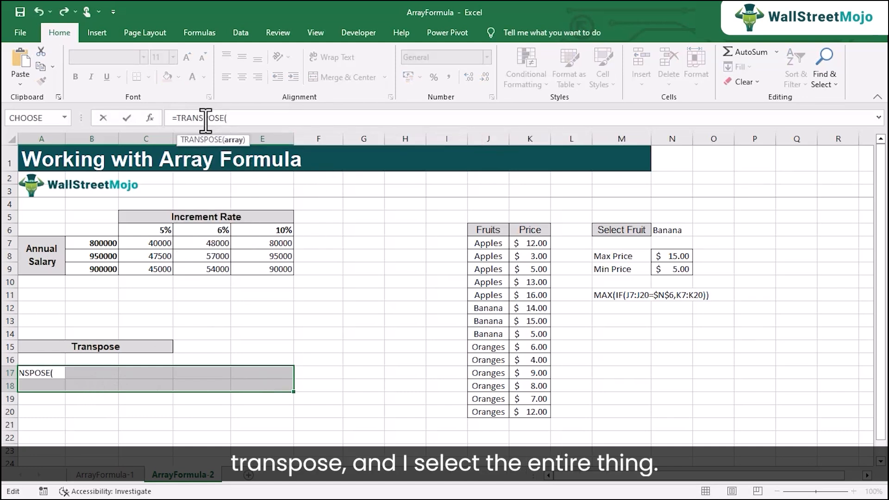
{"action": "left_click_drag", "start_coordinate": [491, 243], "coordinate": [545, 292]}
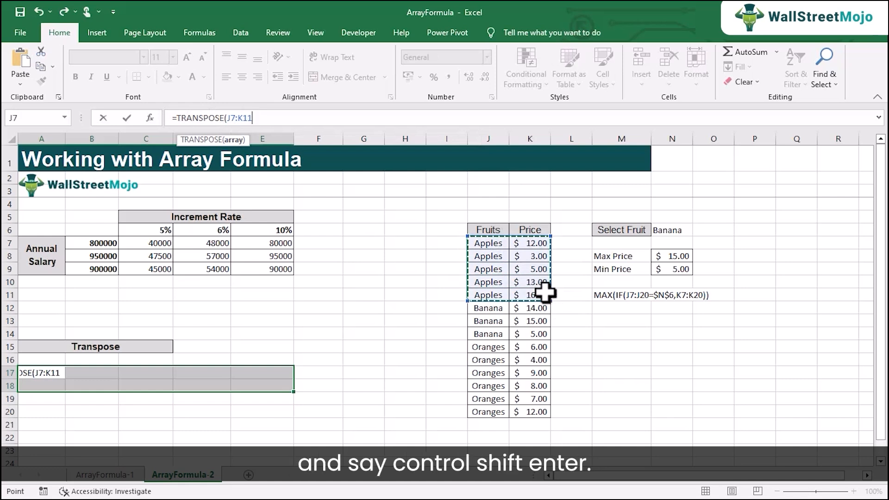
{"action": "key", "text": "ctrl+shift+Return"}
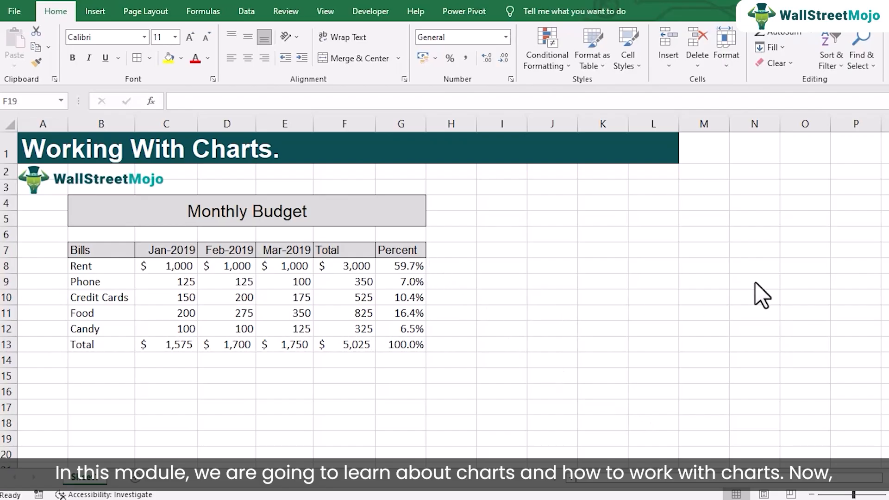
{"action": "left_click", "coordinate": [116, 147]}
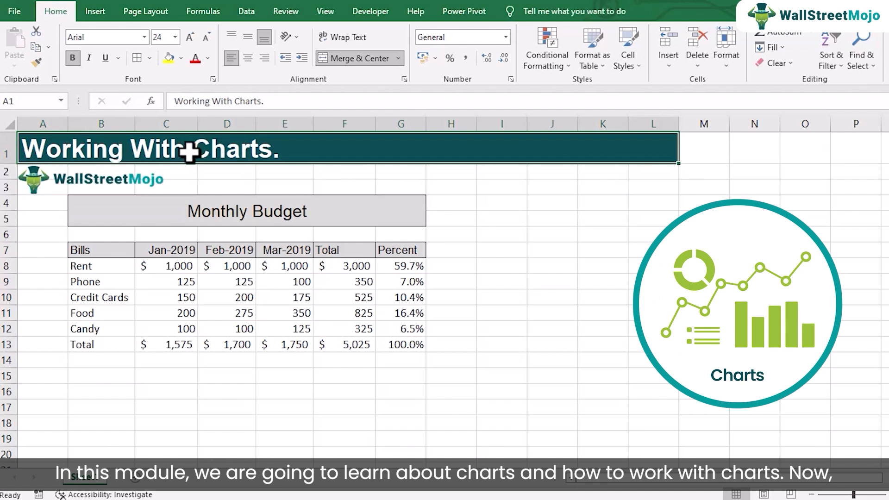
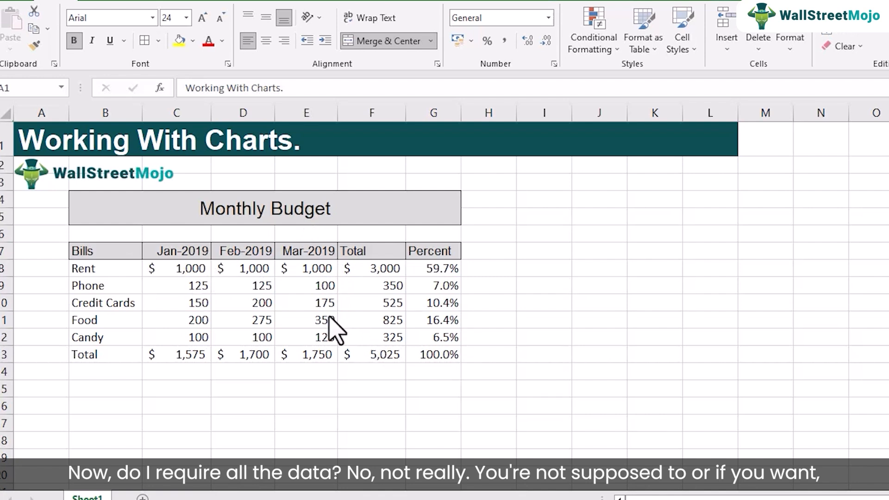
{"action": "left_click", "coordinate": [257, 289]}
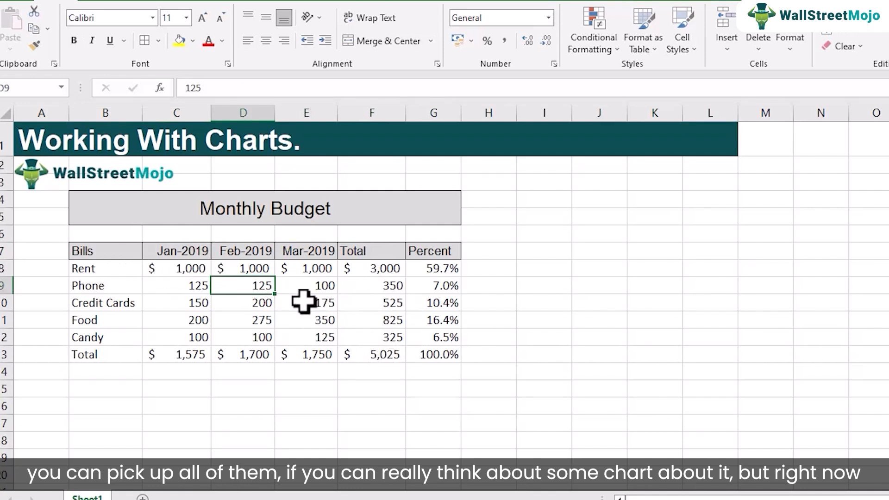
{"action": "left_click_drag", "start_coordinate": [93, 250], "coordinate": [324, 354]}
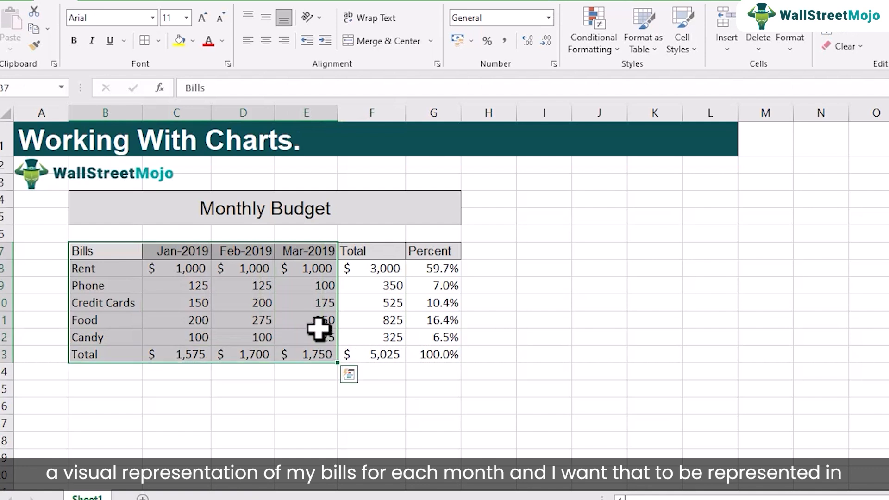
{"action": "left_click_drag", "start_coordinate": [109, 248], "coordinate": [309, 339]}
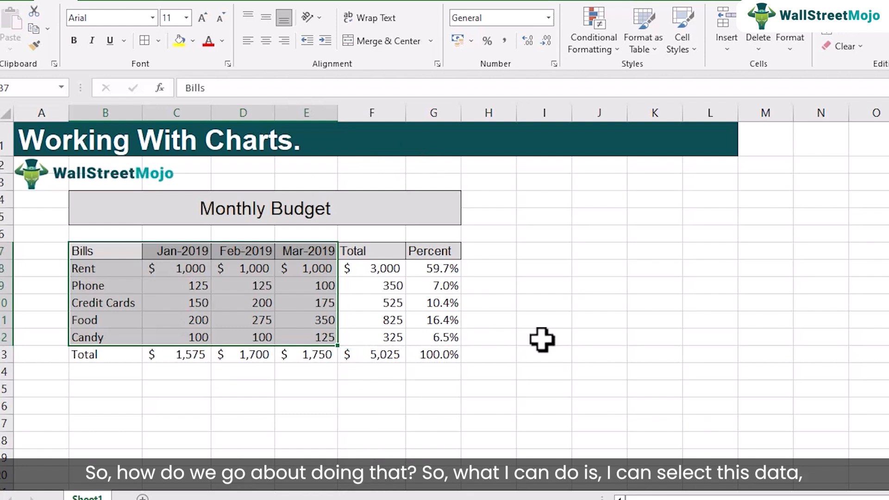
{"action": "left_click", "coordinate": [253, 290]}
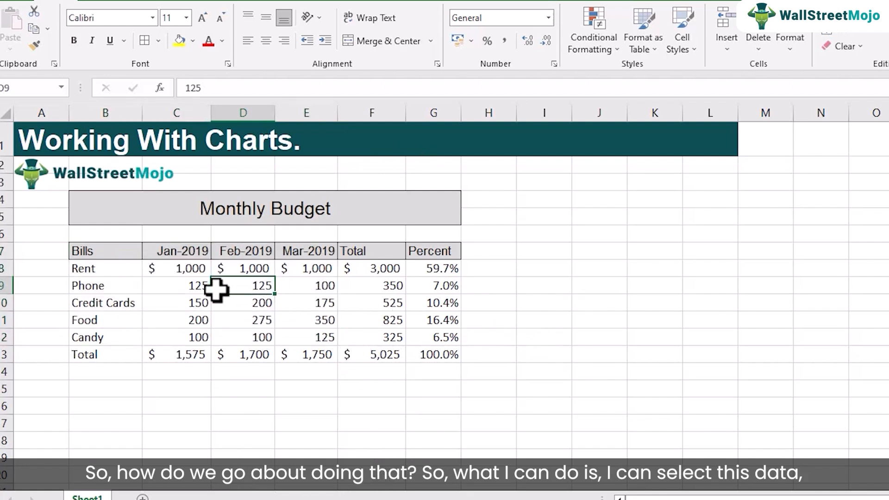
Insert a 2-D clustered column chart from the monthly bills in B7:E12, leaving out the totals.
{"action": "left_click_drag", "start_coordinate": [113, 251], "coordinate": [308, 337]}
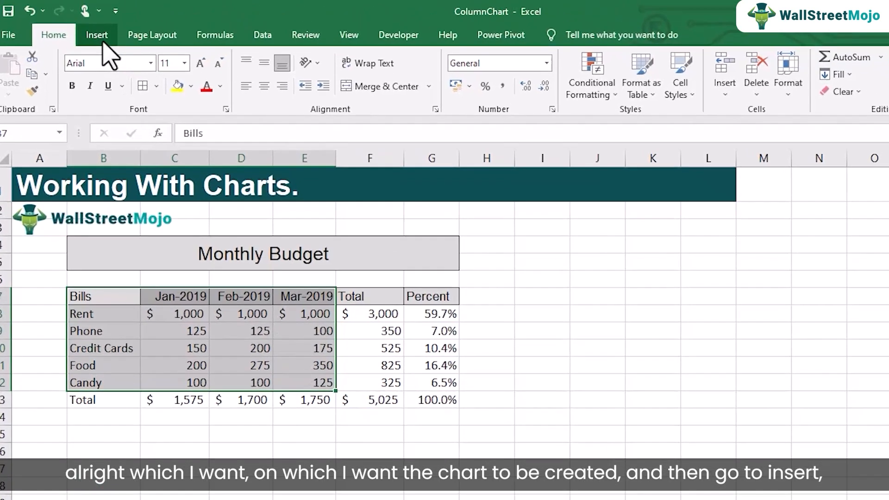
{"action": "left_click", "coordinate": [97, 34]}
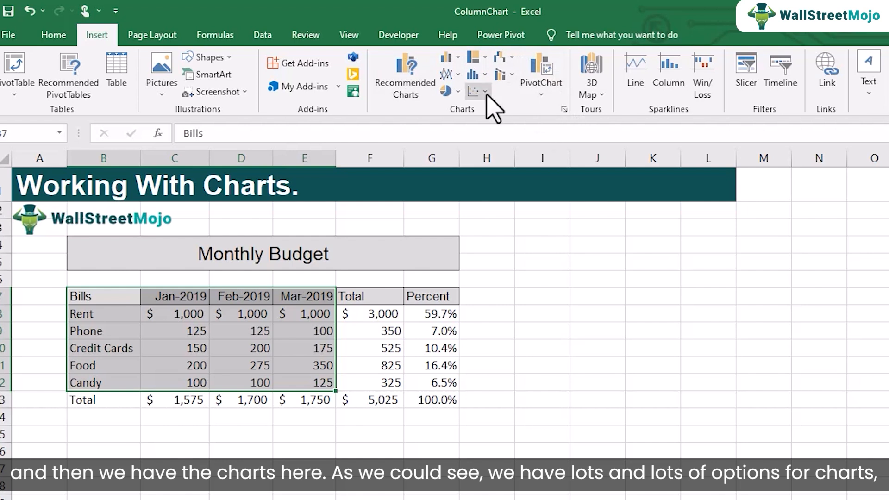
{"action": "left_click", "coordinate": [447, 58]}
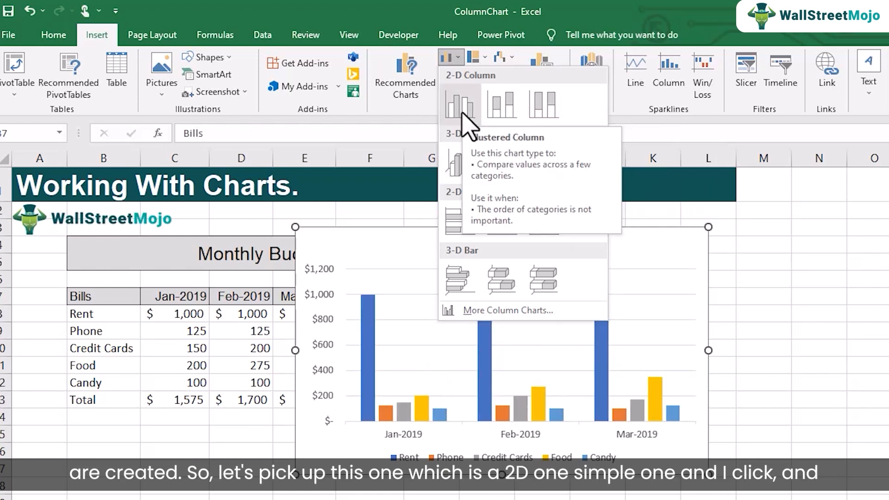
{"action": "left_click", "coordinate": [462, 113]}
Move the column chart clear of the Monthly Budget table into the empty cells beside it.
{"action": "left_click_drag", "start_coordinate": [413, 245], "coordinate": [616, 287]}
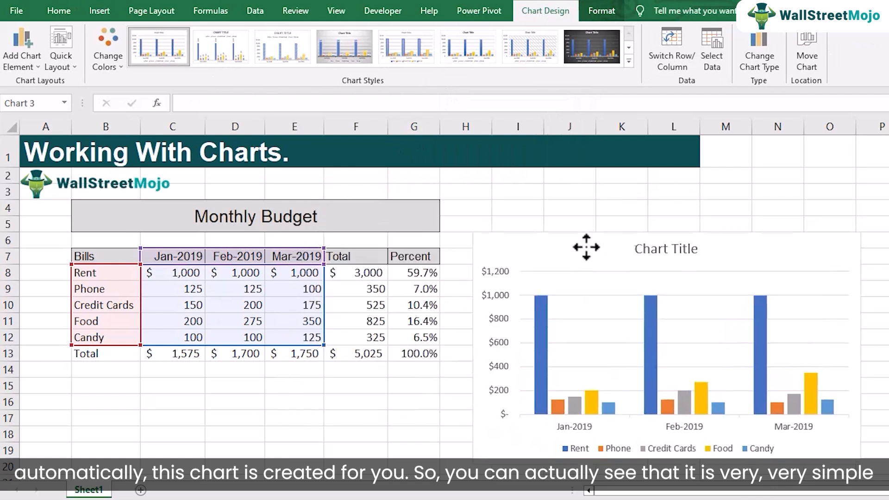
{"action": "left_click_drag", "start_coordinate": [586, 247], "coordinate": [583, 196]}
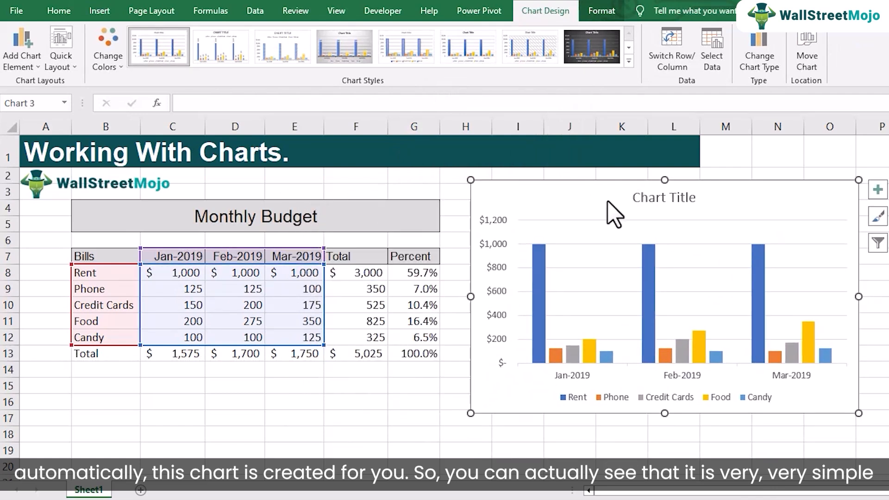
{"action": "left_click_drag", "start_coordinate": [588, 196], "coordinate": [608, 198]}
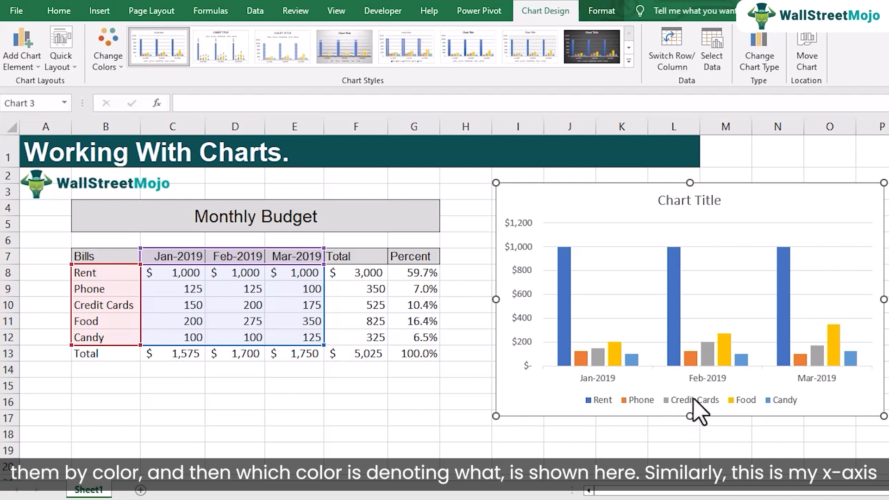
Examine the chart's date axis and the Rent, Phone, Credit Cards, Food and Candy series against their source cells.
{"action": "left_click", "coordinate": [602, 380]}
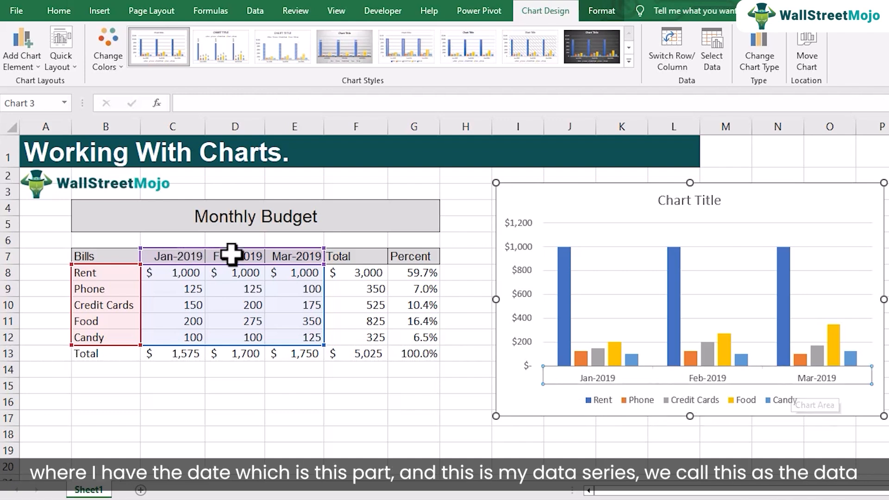
{"action": "left_click", "coordinate": [560, 294]}
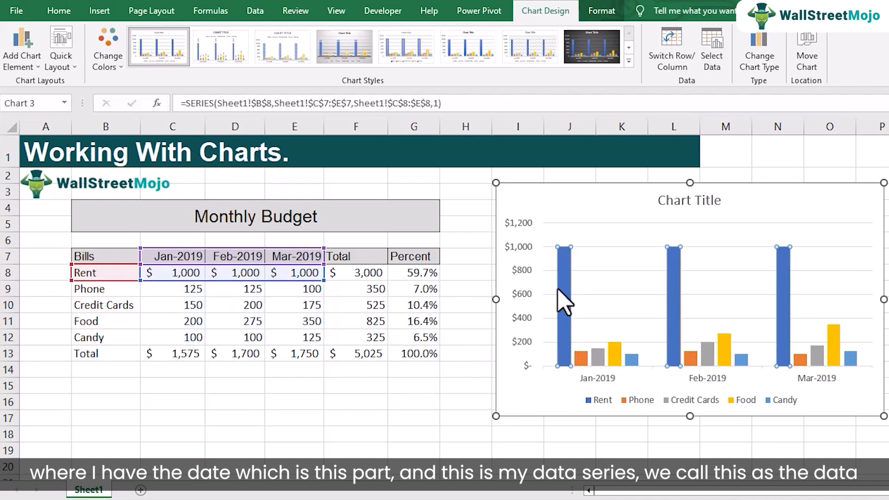
{"action": "left_click", "coordinate": [582, 360]}
{"action": "left_click", "coordinate": [600, 361]}
{"action": "left_click", "coordinate": [615, 359]}
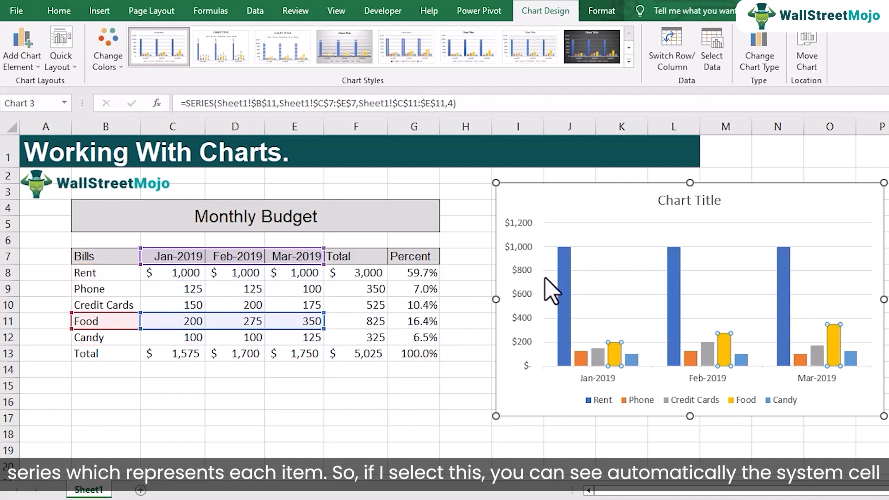
{"action": "left_click", "coordinate": [561, 278]}
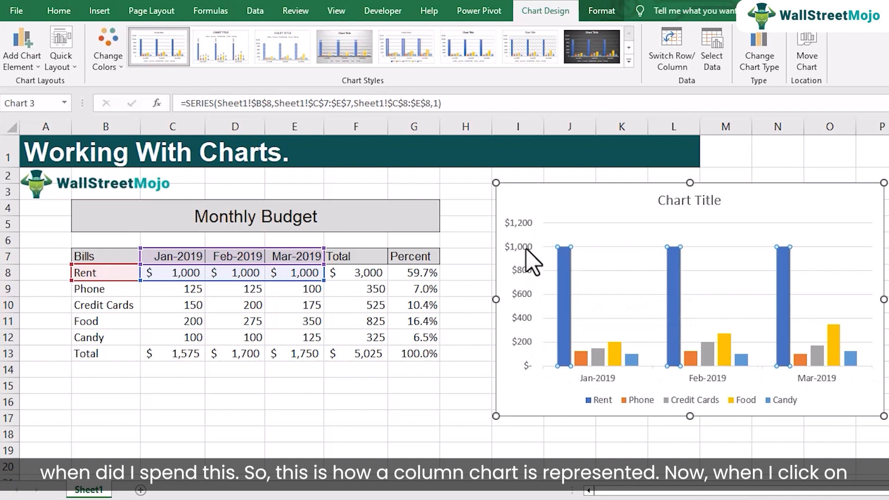
{"action": "left_click", "coordinate": [579, 358]}
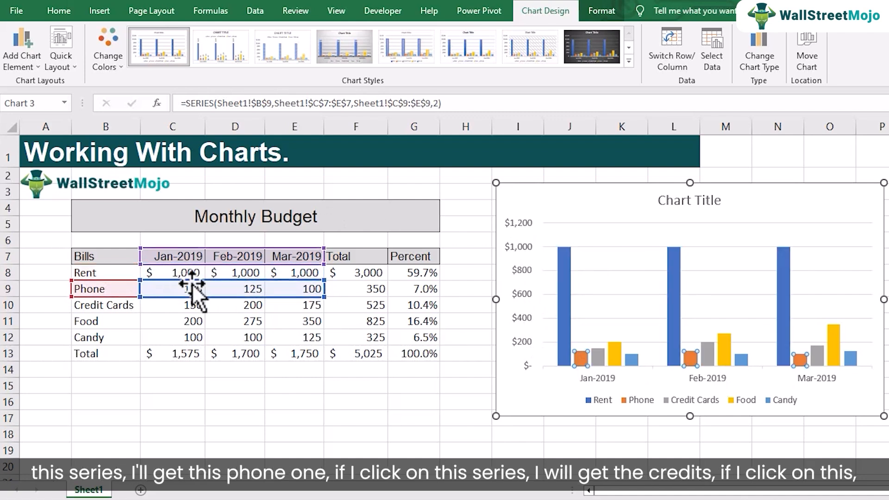
{"action": "left_click", "coordinate": [601, 362]}
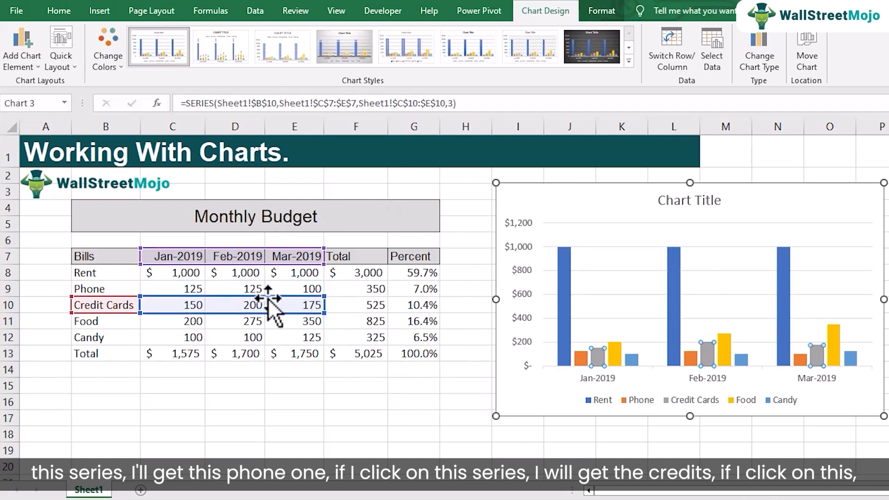
{"action": "left_click", "coordinate": [614, 354]}
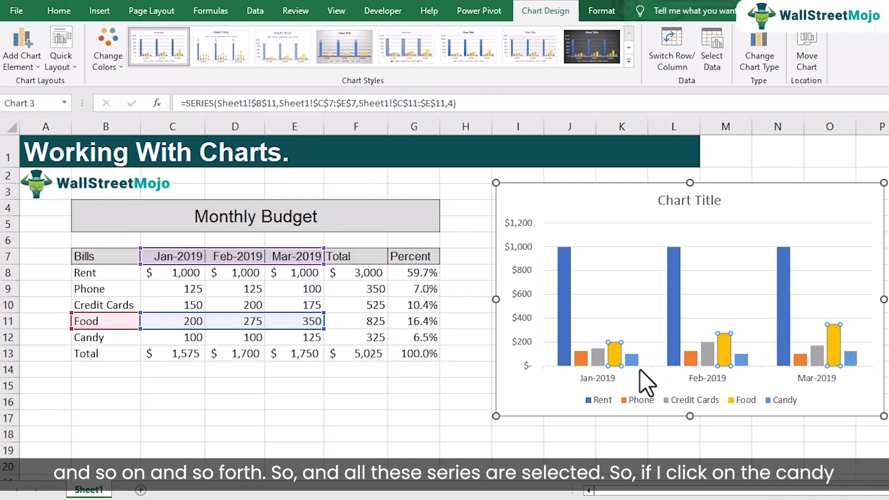
{"action": "left_click", "coordinate": [631, 359]}
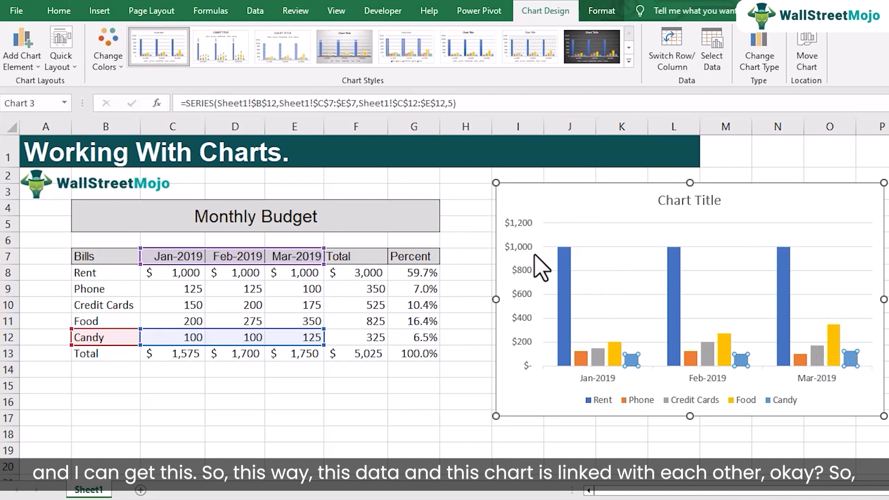
Set the Mar-2019 rent in E8 to 1200 and check the March rent column in the chart.
{"action": "left_click", "coordinate": [252, 277]}
{"action": "left_click", "coordinate": [289, 273]}
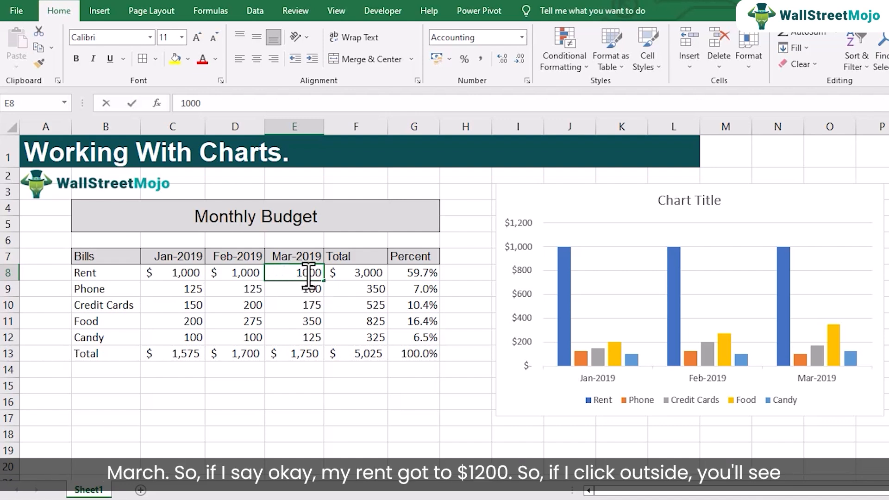
{"action": "double_click", "coordinate": [306, 273]}
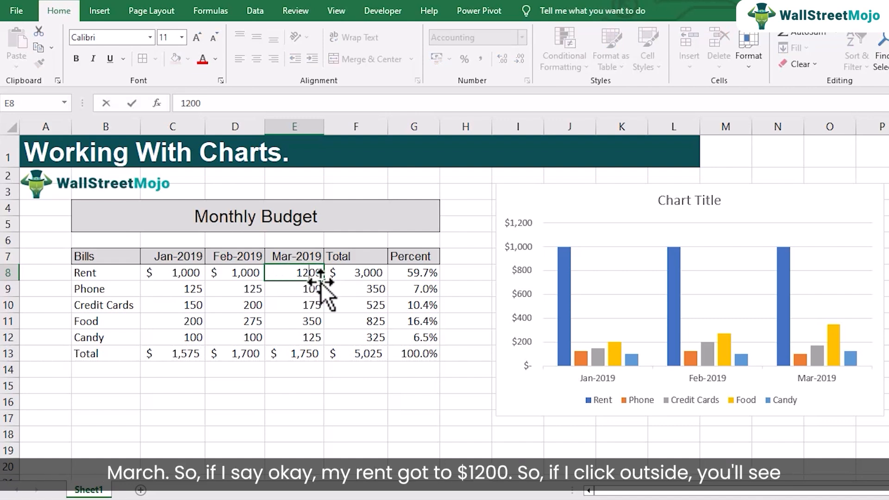
{"action": "left_click", "coordinate": [309, 290]}
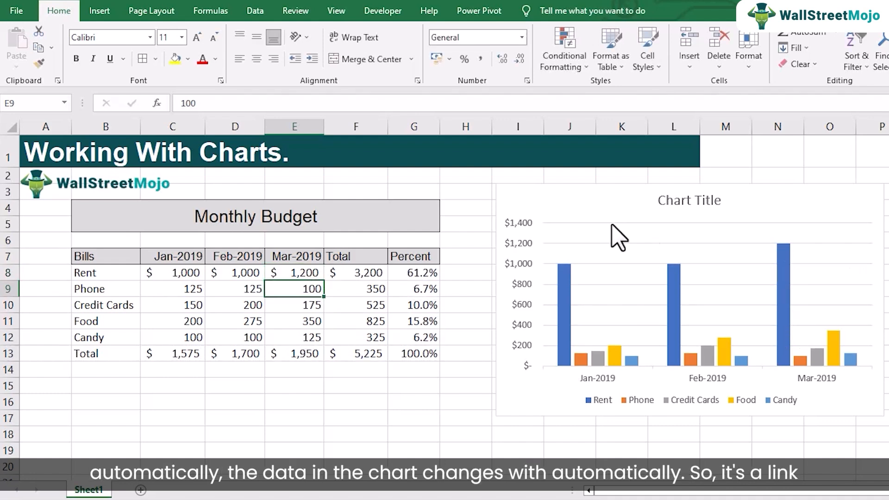
{"action": "mouse_move", "coordinate": [790, 248]}
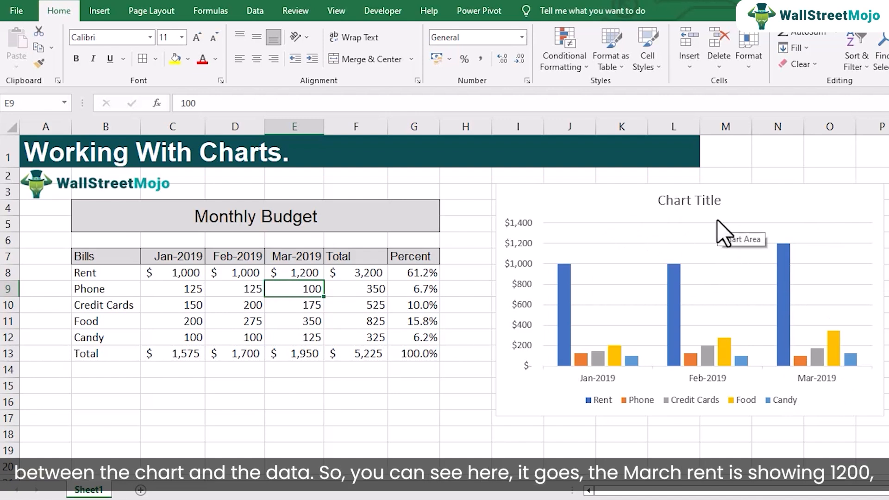
{"action": "left_click", "coordinate": [305, 272]}
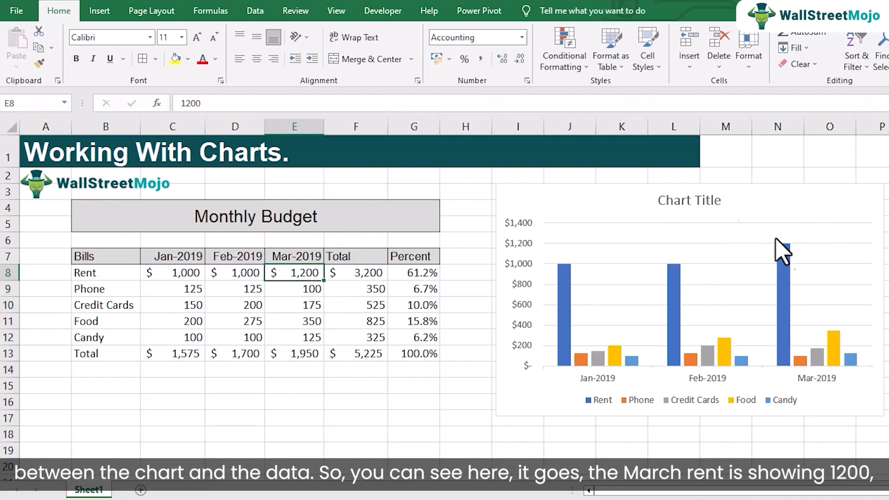
{"action": "mouse_move", "coordinate": [784, 246]}
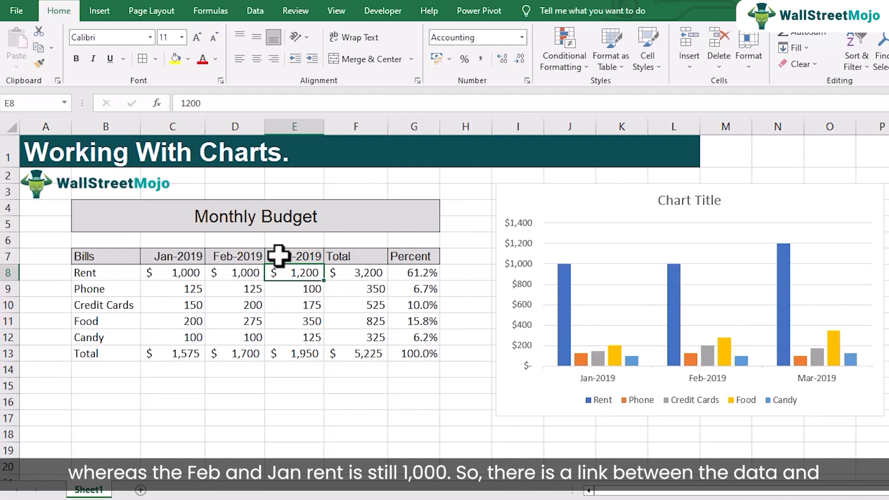
Examine the chart design and format options, comparing what is offered with the chart selected and with a worksheet cell selected.
{"action": "left_click", "coordinate": [582, 206]}
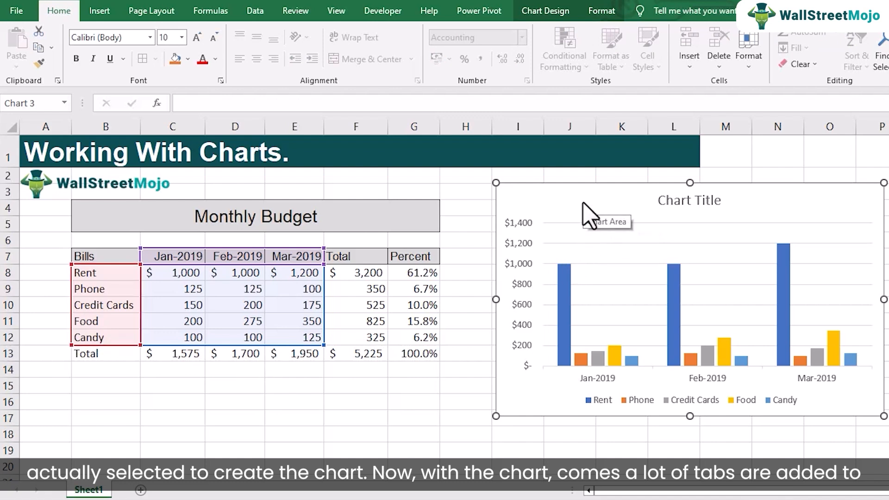
{"action": "left_click", "coordinate": [549, 11]}
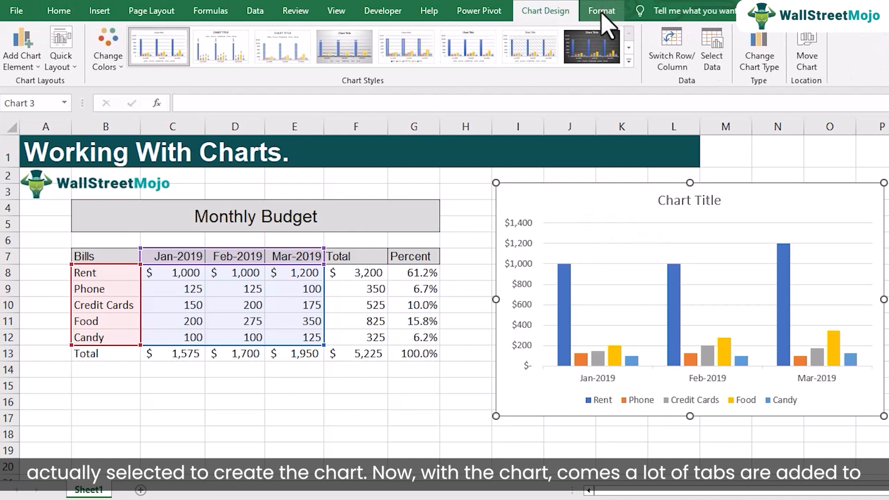
{"action": "left_click", "coordinate": [602, 14]}
{"action": "left_click", "coordinate": [571, 19]}
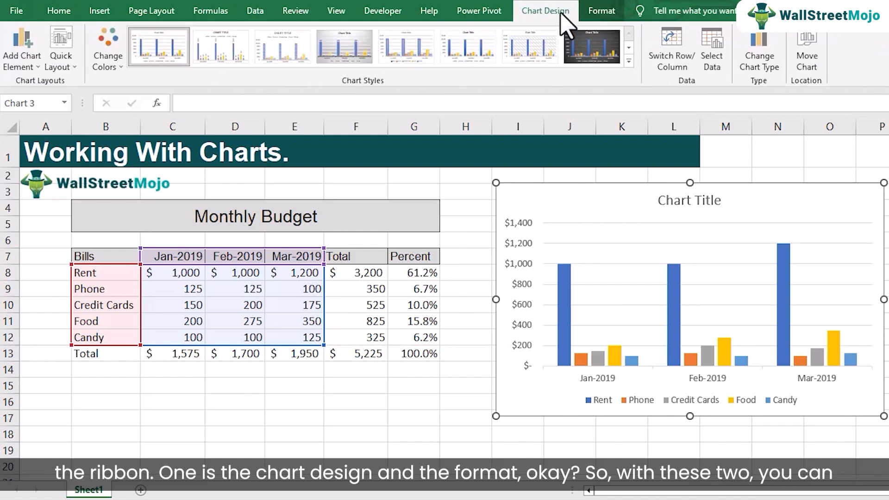
{"action": "left_click", "coordinate": [610, 13]}
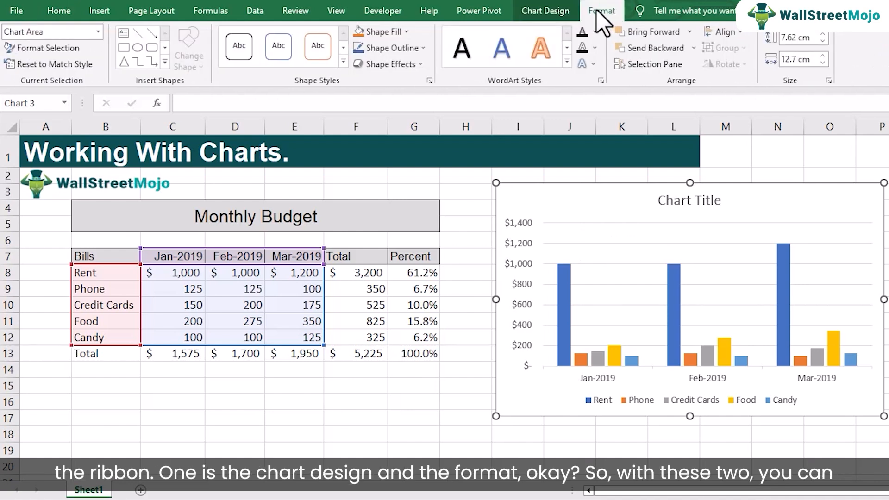
{"action": "left_click", "coordinate": [561, 14]}
{"action": "left_click", "coordinate": [601, 14]}
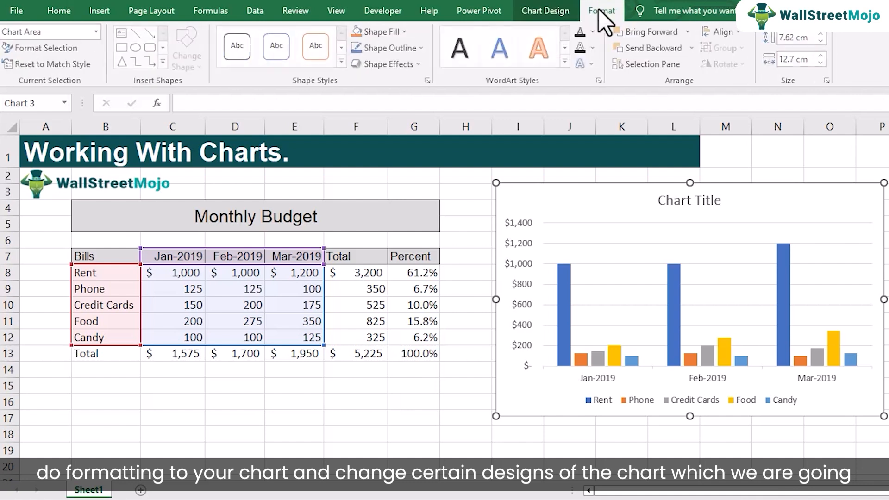
{"action": "left_click", "coordinate": [546, 12]}
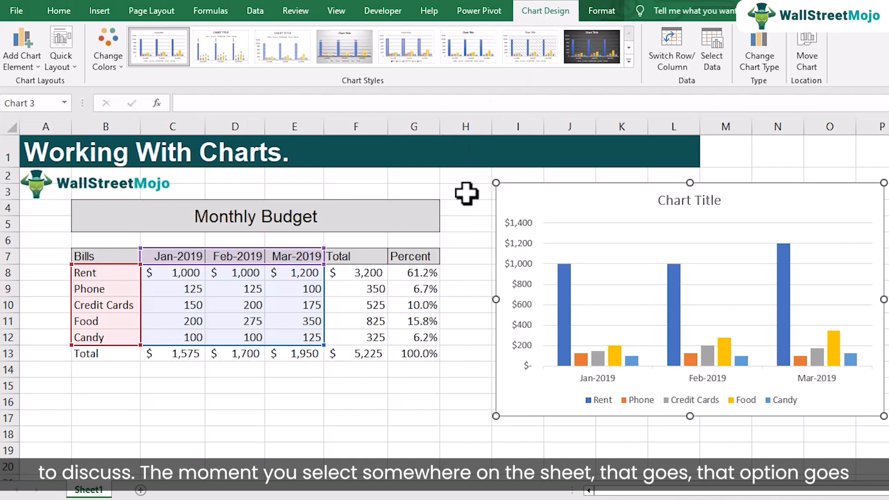
{"action": "left_click", "coordinate": [426, 183]}
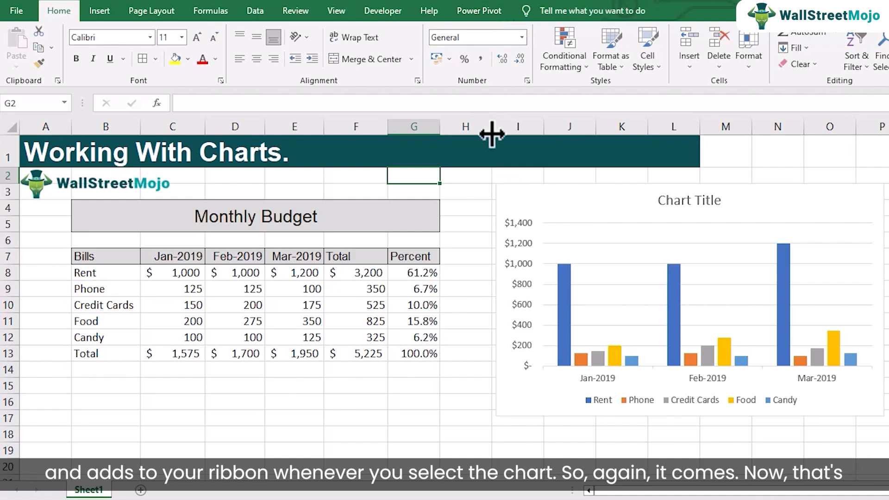
{"action": "left_click", "coordinate": [527, 195]}
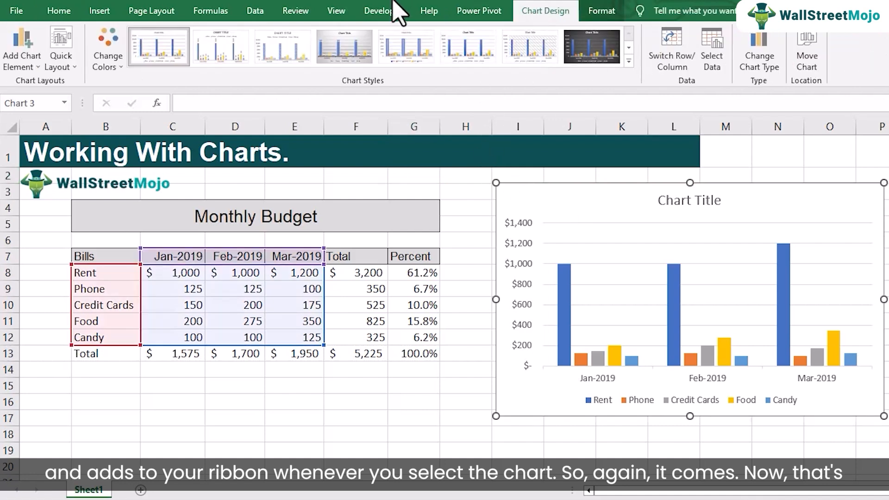
Apply the dark chart style Style 8 to the column chart and view it deselected and selected.
{"action": "left_click", "coordinate": [628, 60]}
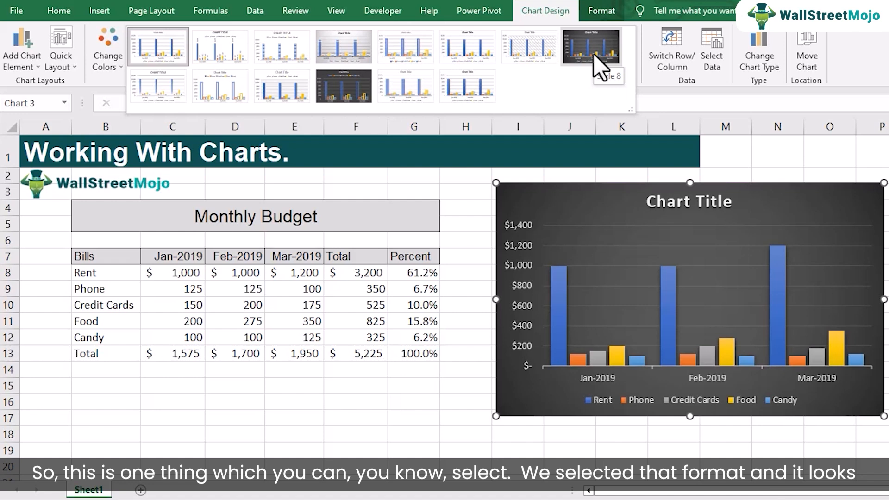
{"action": "left_click", "coordinate": [597, 65]}
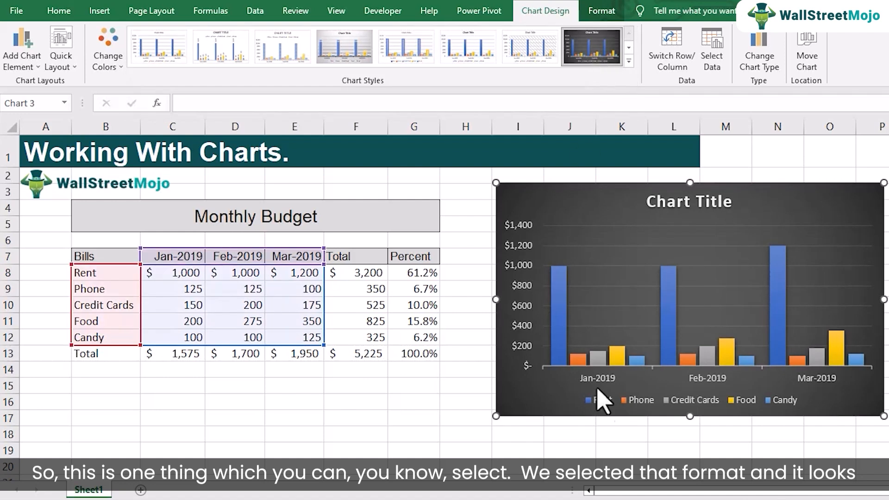
{"action": "left_click", "coordinate": [621, 434]}
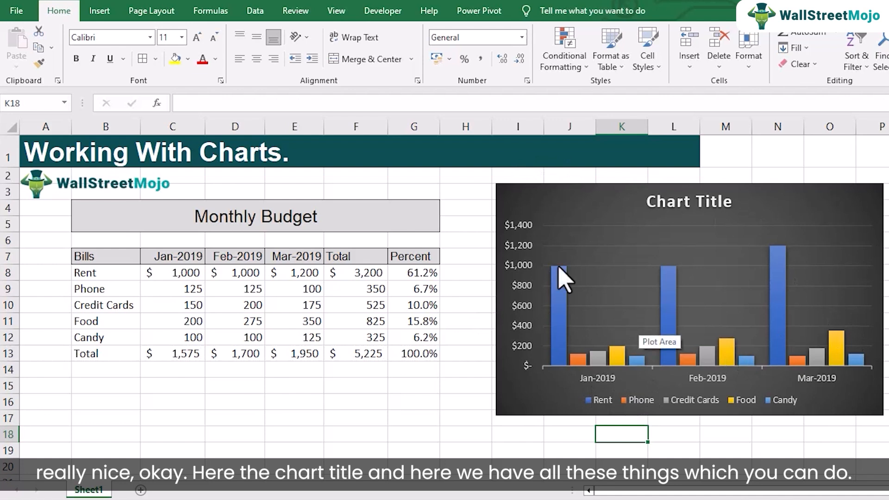
{"action": "left_click", "coordinate": [569, 204]}
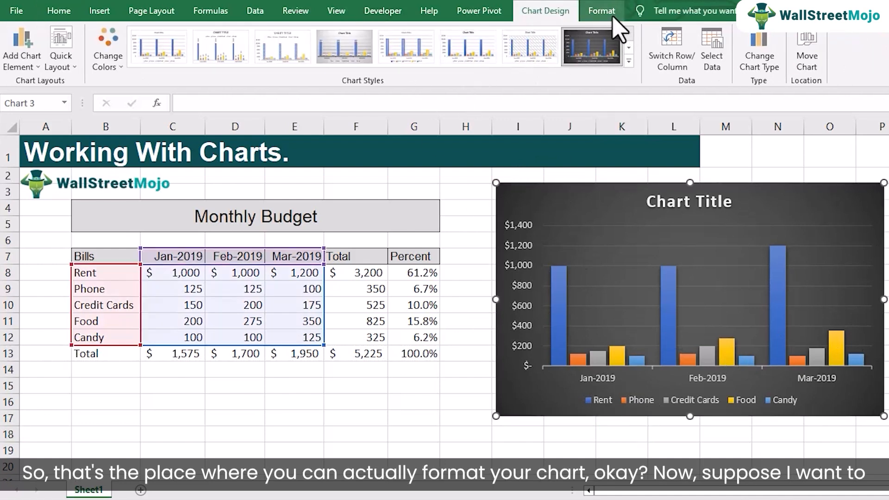
Highlight the Feb-2019 header and bill amounts in D7:D12 as the data in question for the chart.
{"action": "left_click", "coordinate": [375, 291]}
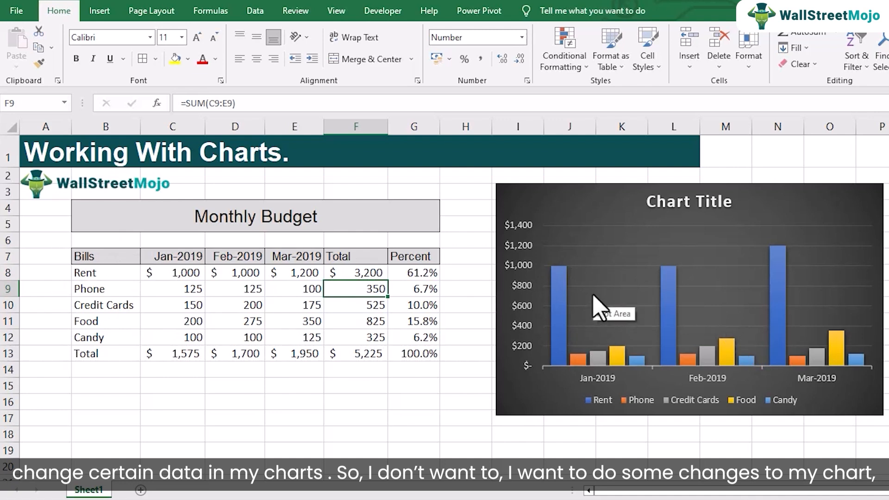
{"action": "left_click", "coordinate": [252, 257]}
{"action": "left_click_drag", "start_coordinate": [253, 257], "coordinate": [257, 332]}
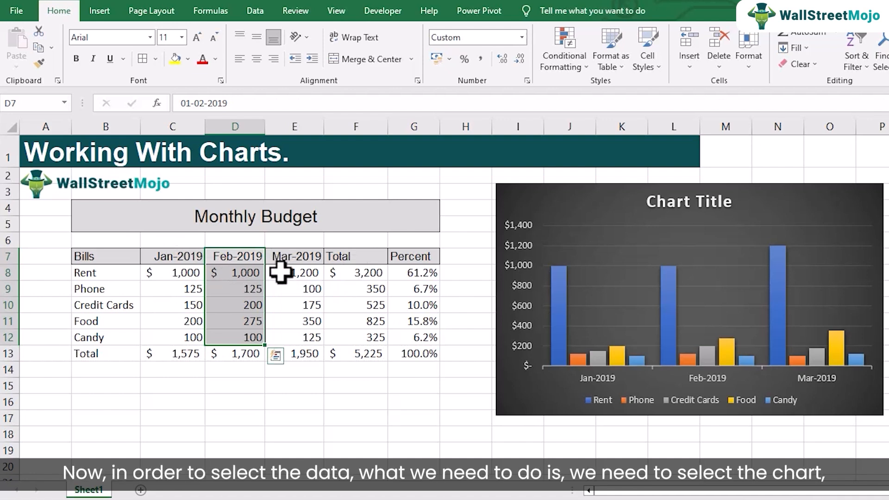
{"action": "left_click", "coordinate": [578, 211]}
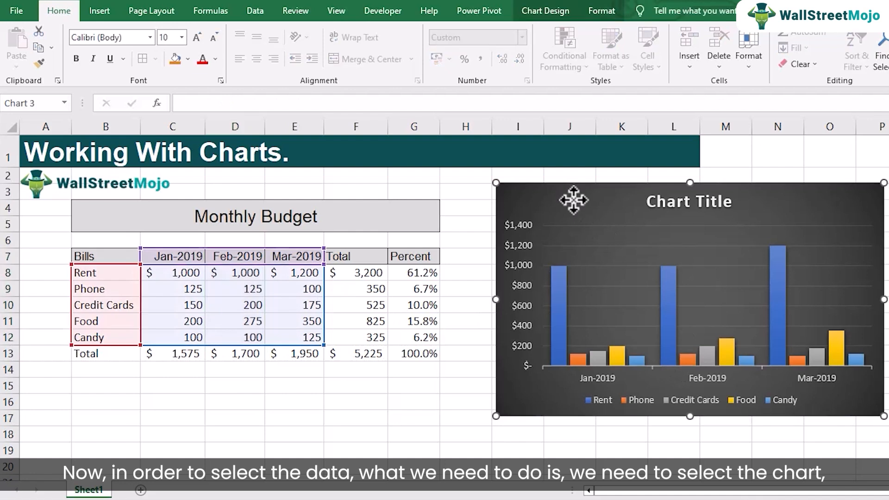
{"action": "left_click", "coordinate": [545, 11]}
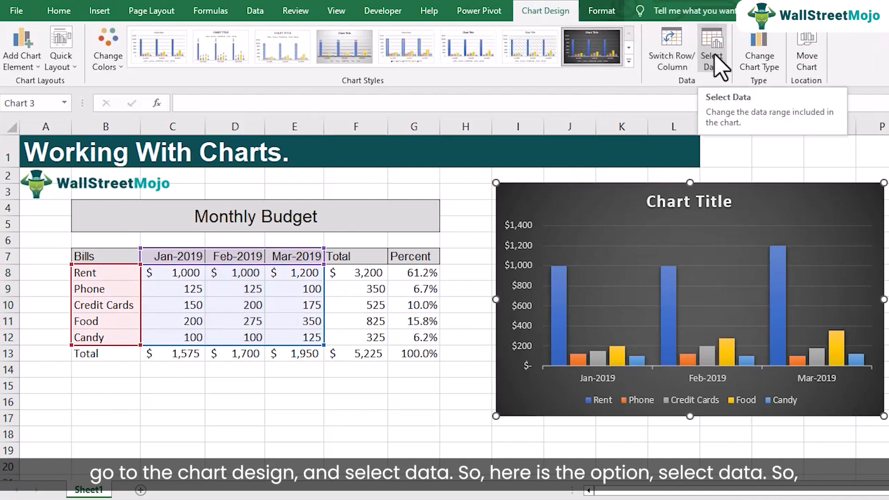
{"action": "left_click", "coordinate": [717, 68]}
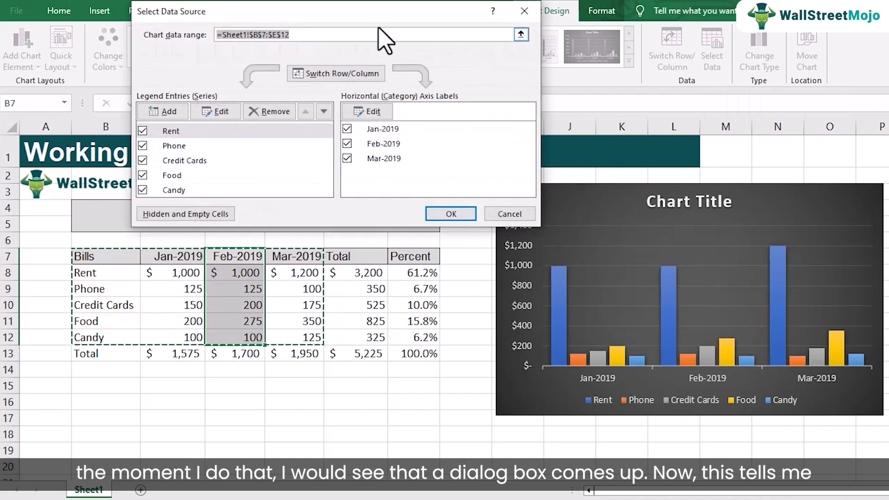
{"action": "left_click_drag", "start_coordinate": [375, 16], "coordinate": [466, 49]}
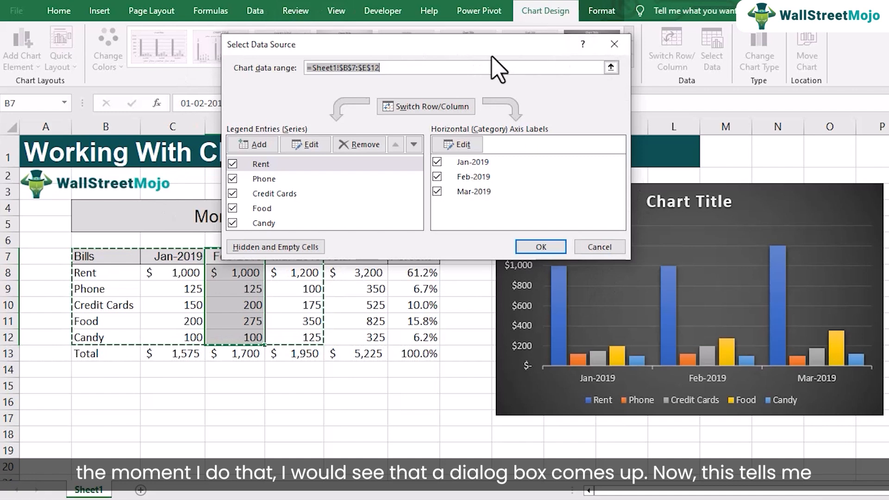
{"action": "left_click_drag", "start_coordinate": [486, 52], "coordinate": [486, 49]}
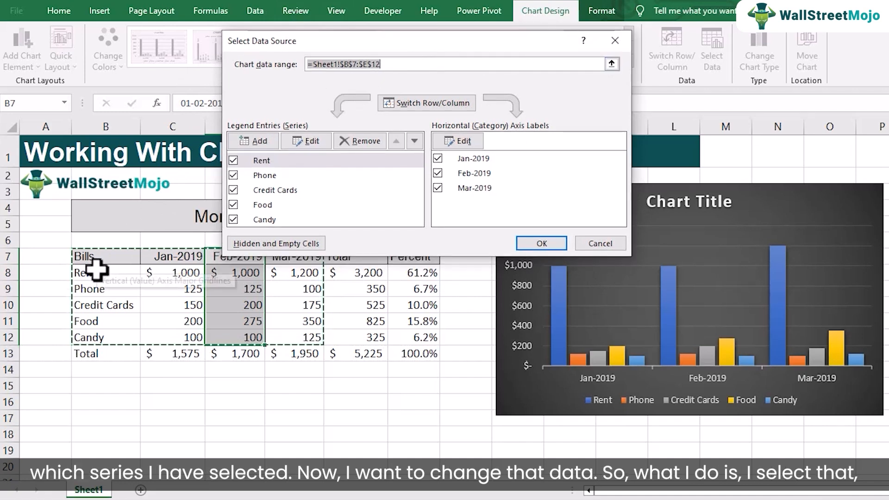
{"action": "left_click_drag", "start_coordinate": [370, 42], "coordinate": [324, 1]}
{"action": "left_click_drag", "start_coordinate": [258, 21], "coordinate": [256, 23]}
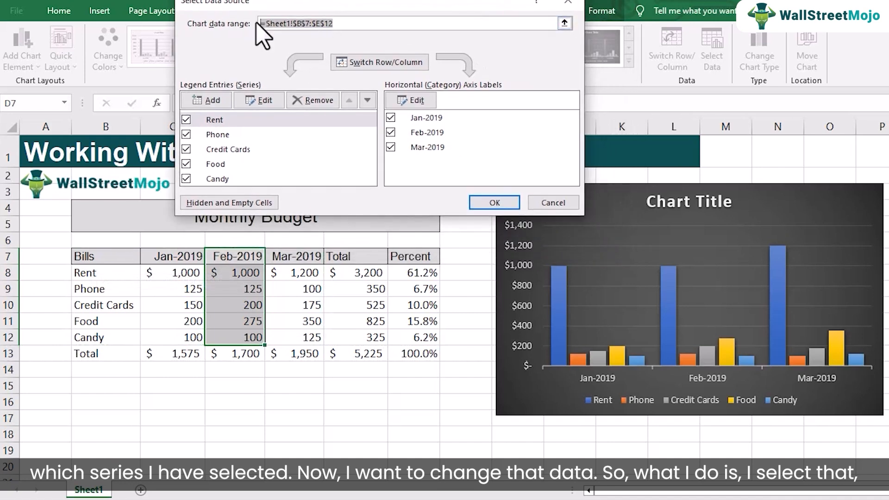
{"action": "key", "text": "Delete"}
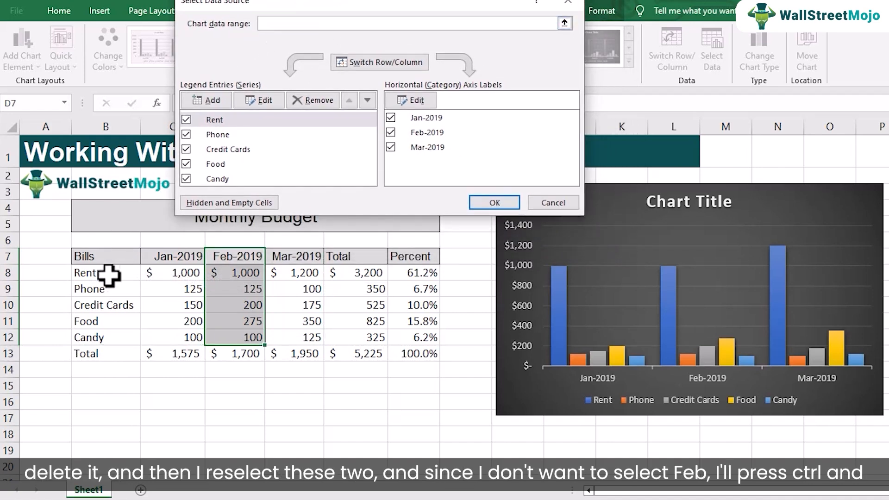
{"action": "left_click_drag", "start_coordinate": [105, 258], "coordinate": [120, 309]}
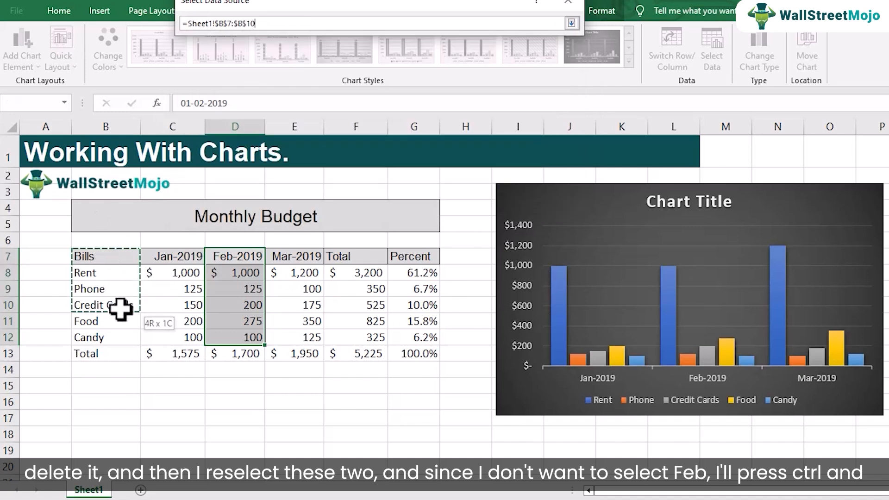
{"action": "left_click_drag", "start_coordinate": [170, 332], "coordinate": [170, 332]}
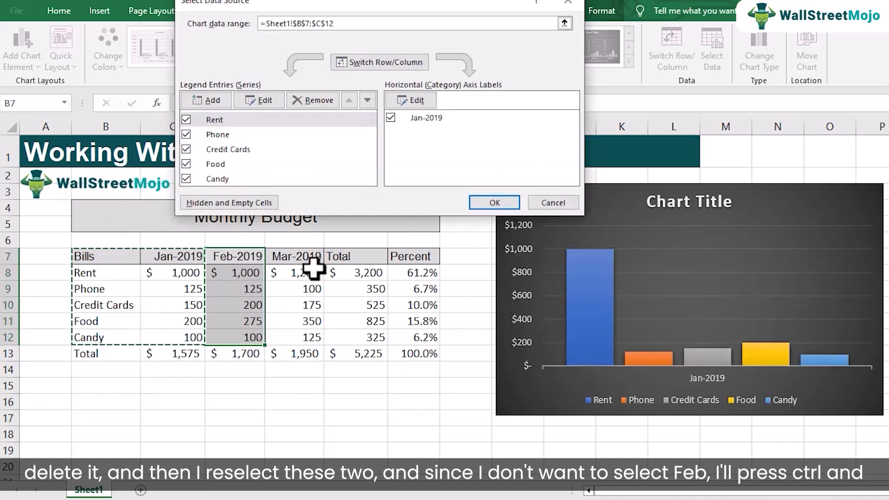
{"action": "left_click_drag", "start_coordinate": [309, 262], "coordinate": [312, 339]}
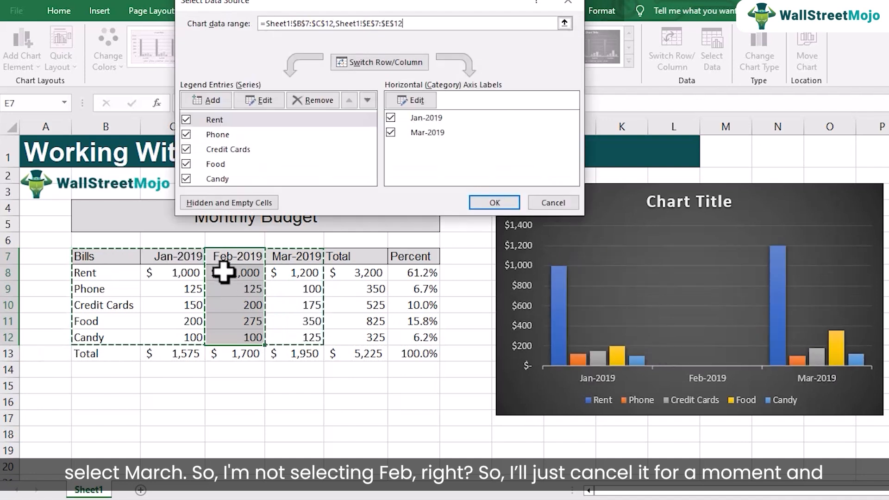
{"action": "left_click", "coordinate": [554, 205]}
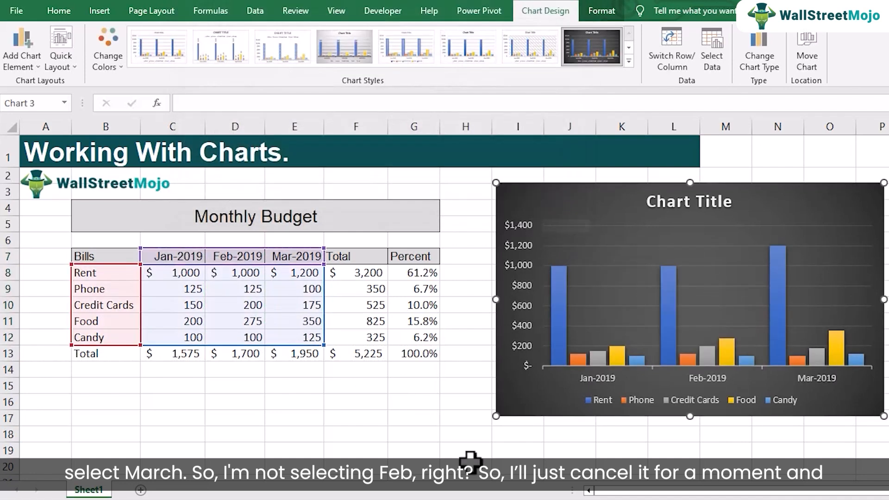
Replace the chart's data range with B7:C12 and E7:E12 to leave out February, and check the January and March columns.
{"action": "left_click", "coordinate": [530, 463]}
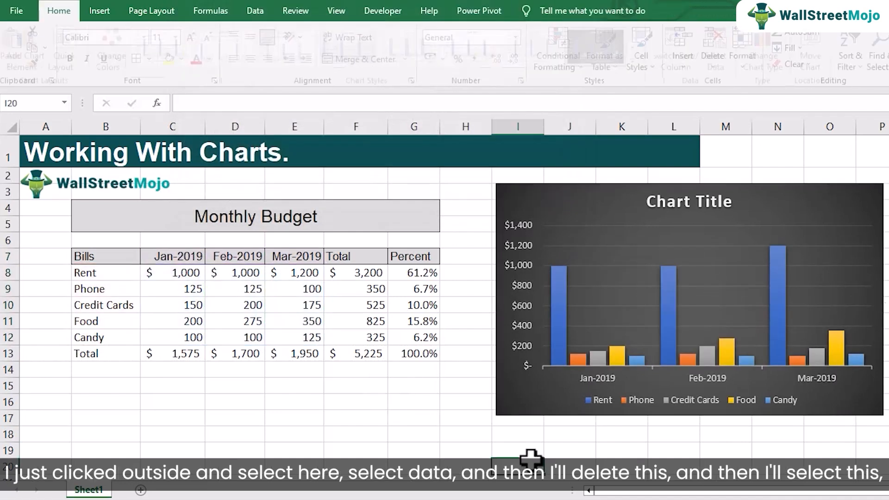
{"action": "left_click", "coordinate": [582, 212]}
{"action": "left_click", "coordinate": [717, 62]}
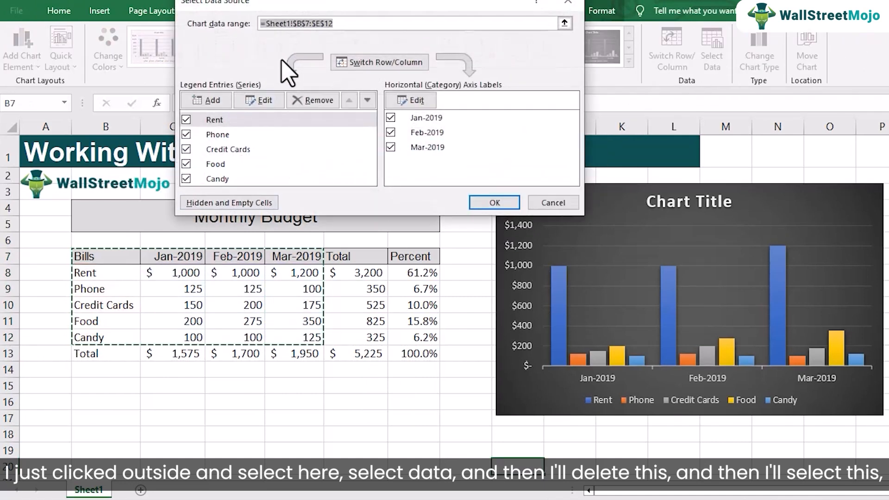
{"action": "key", "text": "BackSpace"}
{"action": "left_click_drag", "start_coordinate": [115, 256], "coordinate": [118, 277]}
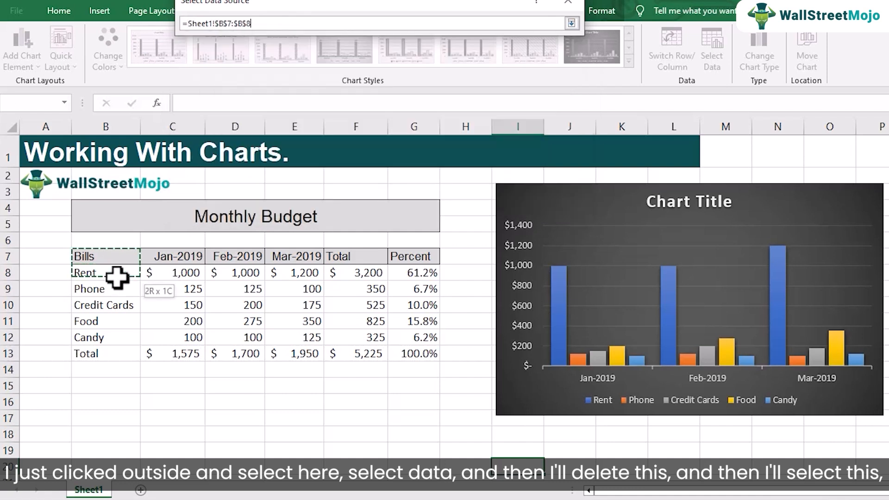
{"action": "left_click_drag", "start_coordinate": [126, 326], "coordinate": [193, 339]}
{"action": "left_click_drag", "start_coordinate": [298, 258], "coordinate": [304, 333]}
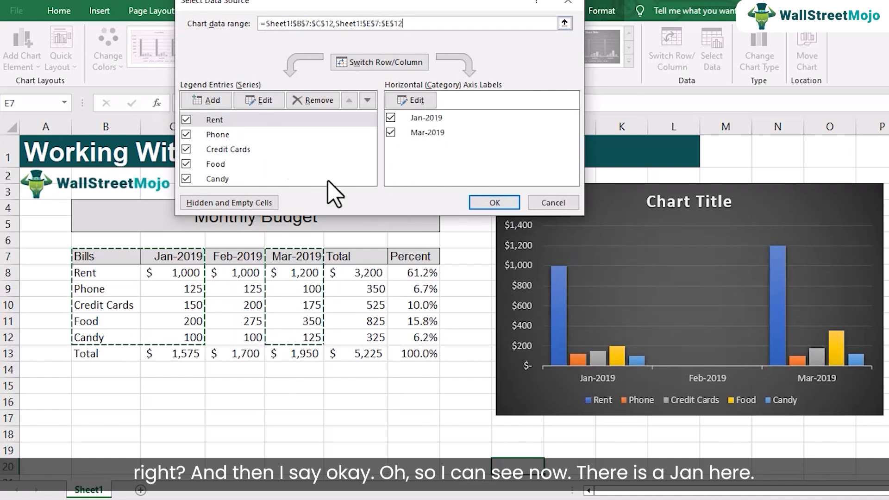
{"action": "left_click", "coordinate": [489, 204]}
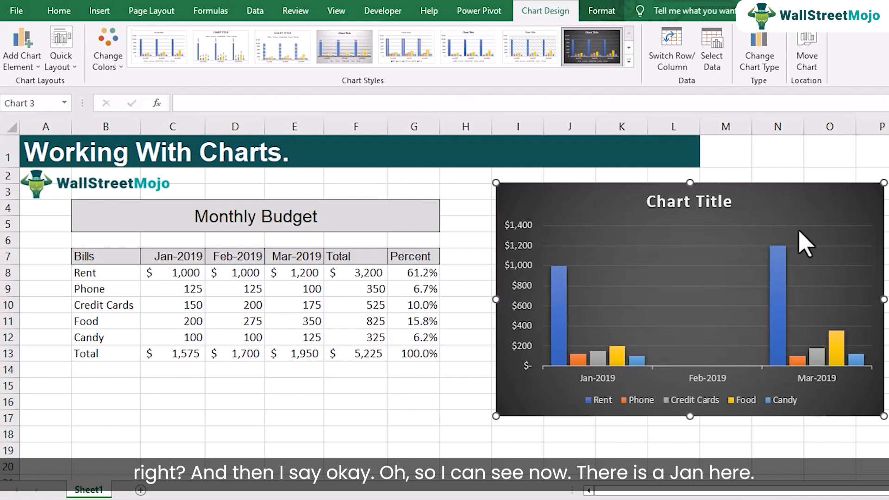
{"action": "mouse_move", "coordinate": [560, 332]}
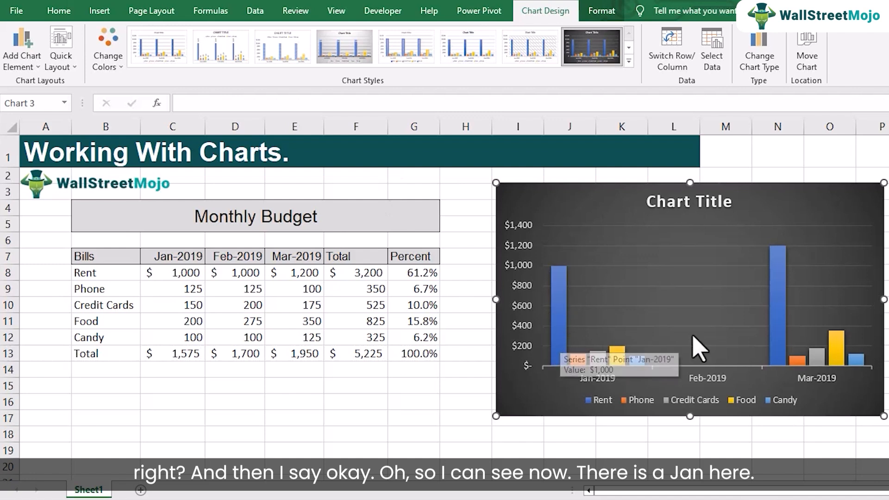
{"action": "mouse_move", "coordinate": [778, 307]}
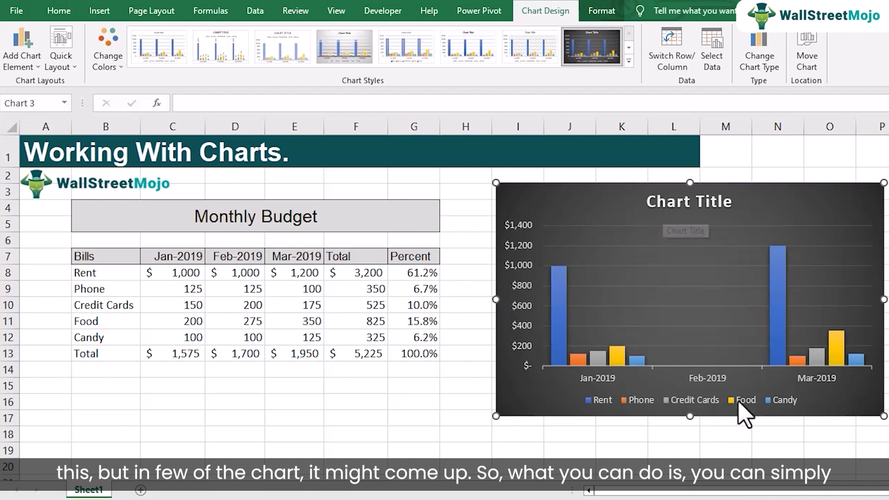
Change the chart's horizontal axis type to Text axis and close the axis formatting.
{"action": "right_click", "coordinate": [707, 376]}
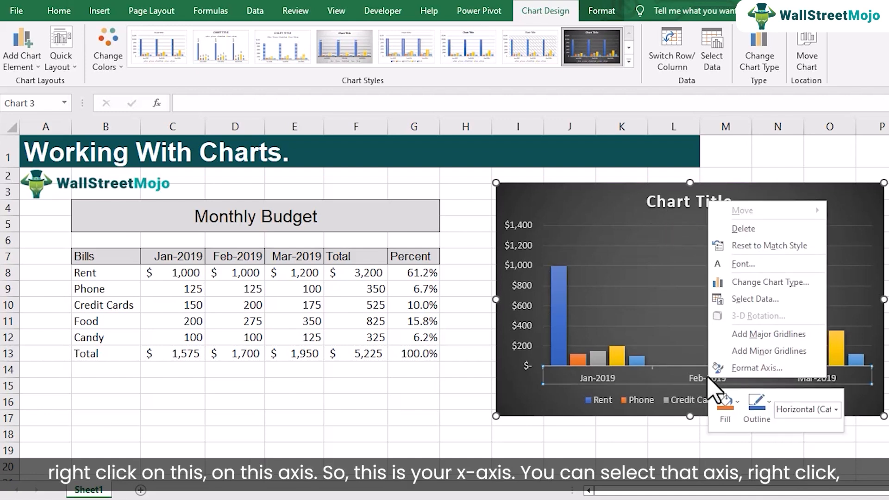
{"action": "left_click", "coordinate": [563, 404]}
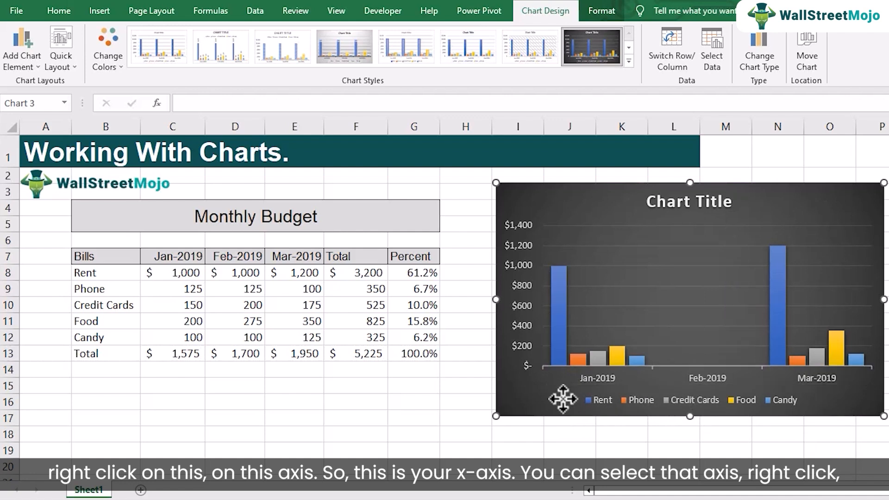
{"action": "right_click", "coordinate": [614, 374]}
{"action": "left_click", "coordinate": [638, 364]}
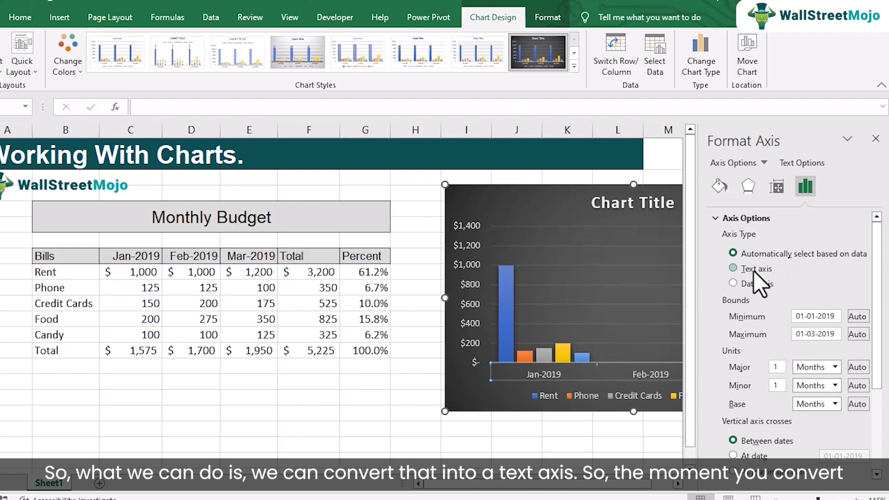
{"action": "left_click", "coordinate": [733, 268]}
{"action": "scroll", "coordinate": [880, 409], "scroll_direction": "down", "scroll_amount": 1}
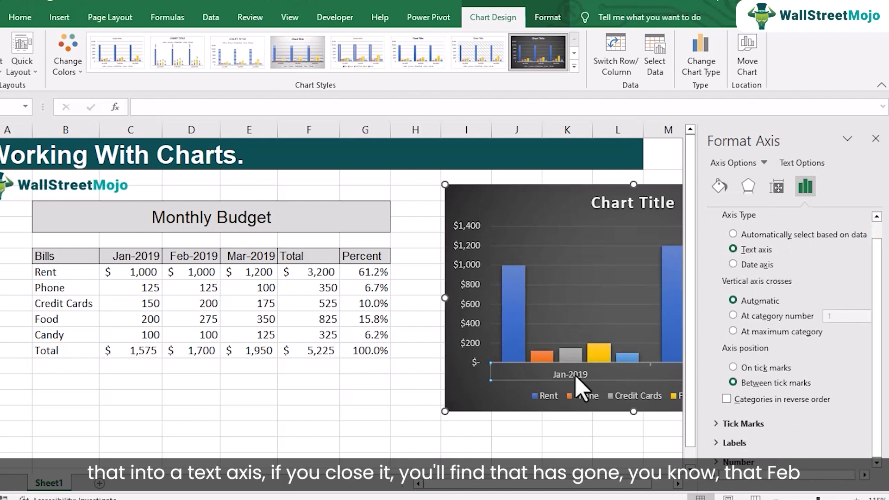
{"action": "left_click", "coordinate": [875, 139]}
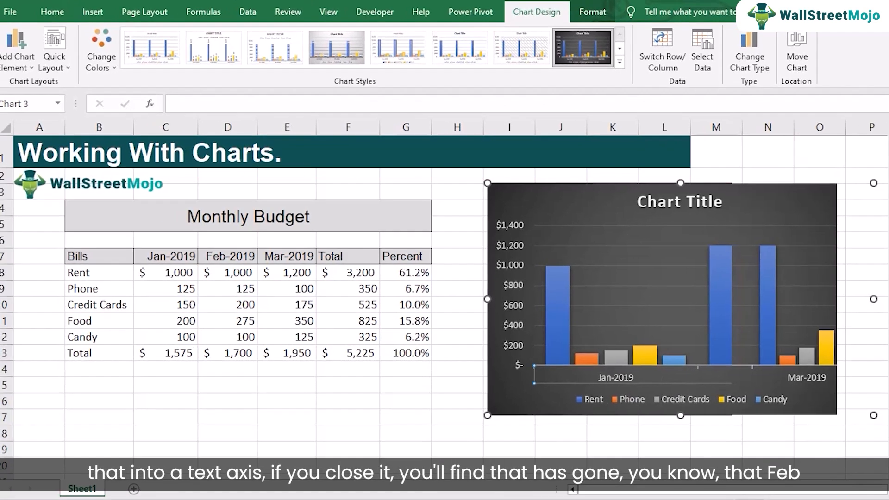
{"action": "left_click", "coordinate": [614, 279]}
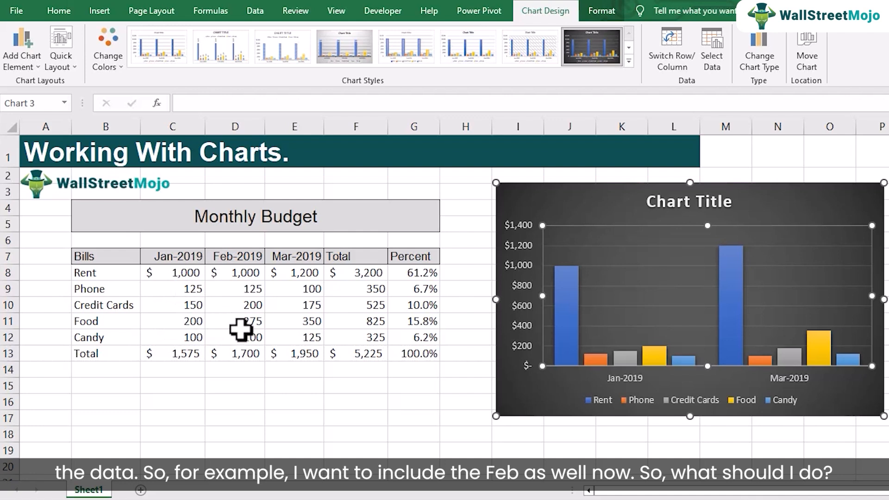
Replace the chart's data range with the full block B7:E12 to include February.
{"action": "left_click", "coordinate": [541, 207]}
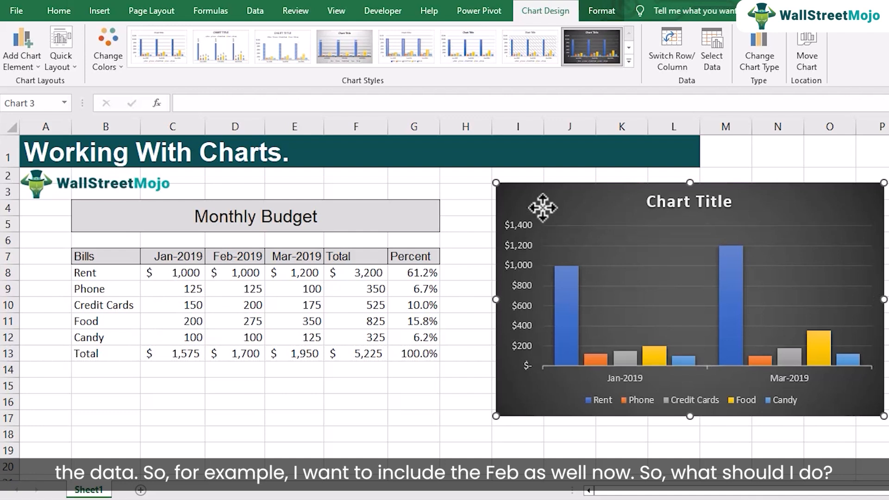
{"action": "left_click", "coordinate": [712, 55]}
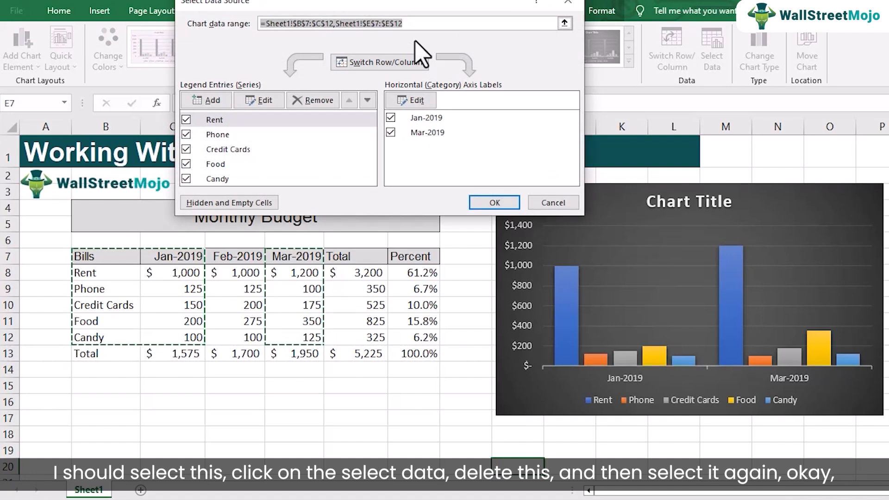
{"action": "key", "text": "Delete"}
{"action": "left_click_drag", "start_coordinate": [130, 259], "coordinate": [296, 337]}
{"action": "left_click", "coordinate": [495, 202]}
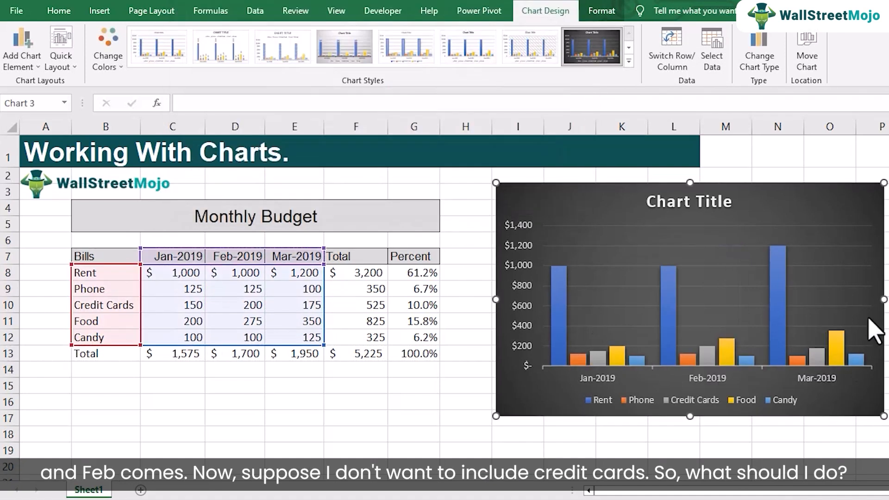
Highlight the Credit Cards row and replace the chart's data range with B7:E9 and B11:E12 to leave out credit cards.
{"action": "left_click", "coordinate": [113, 304]}
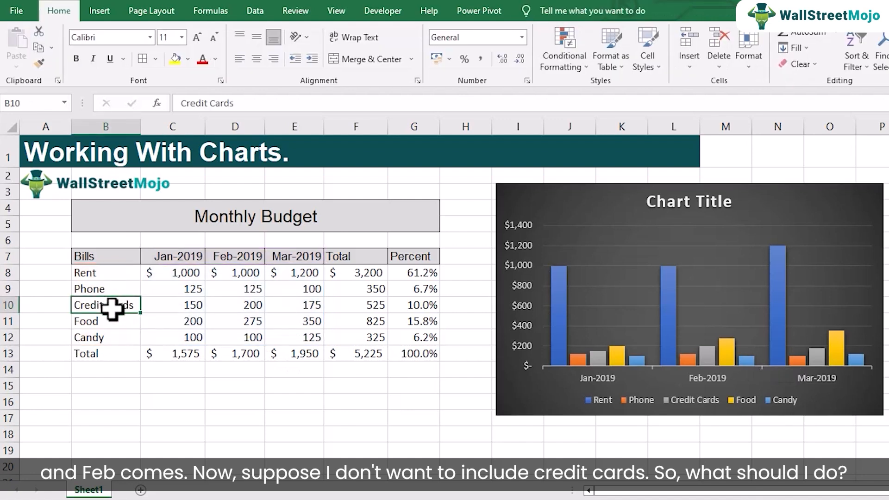
{"action": "left_click_drag", "start_coordinate": [118, 305], "coordinate": [277, 302]}
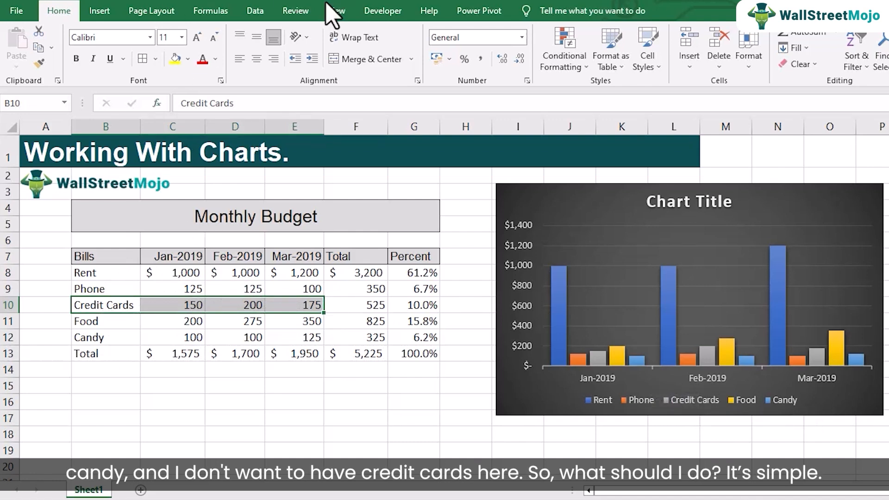
{"action": "left_click", "coordinate": [533, 204]}
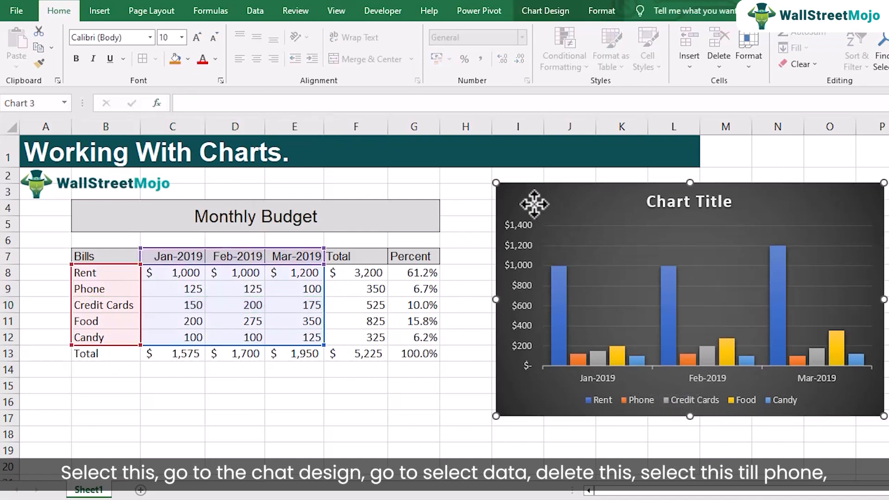
{"action": "left_click", "coordinate": [546, 11]}
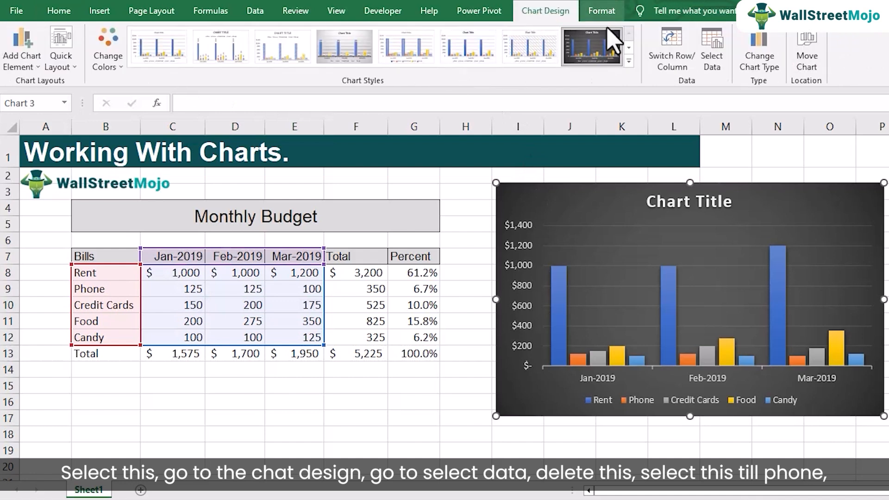
{"action": "left_click", "coordinate": [713, 70]}
{"action": "key", "text": "Delete"}
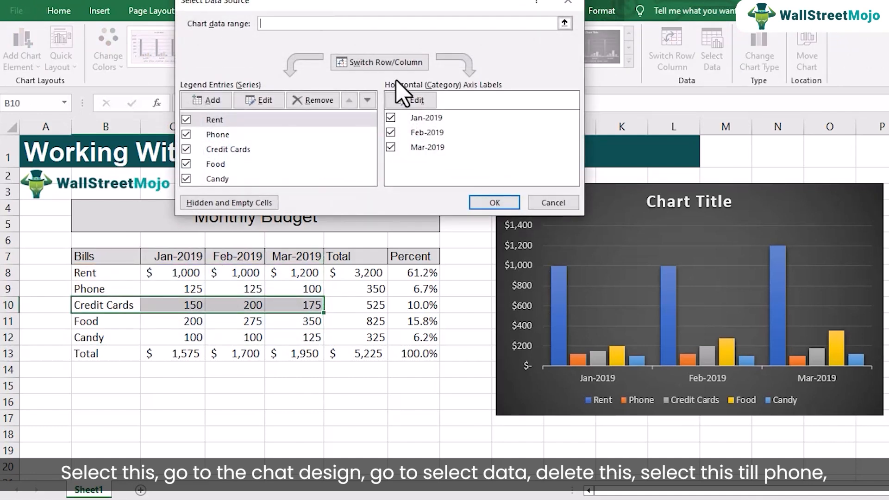
{"action": "left_click_drag", "start_coordinate": [117, 258], "coordinate": [261, 256]}
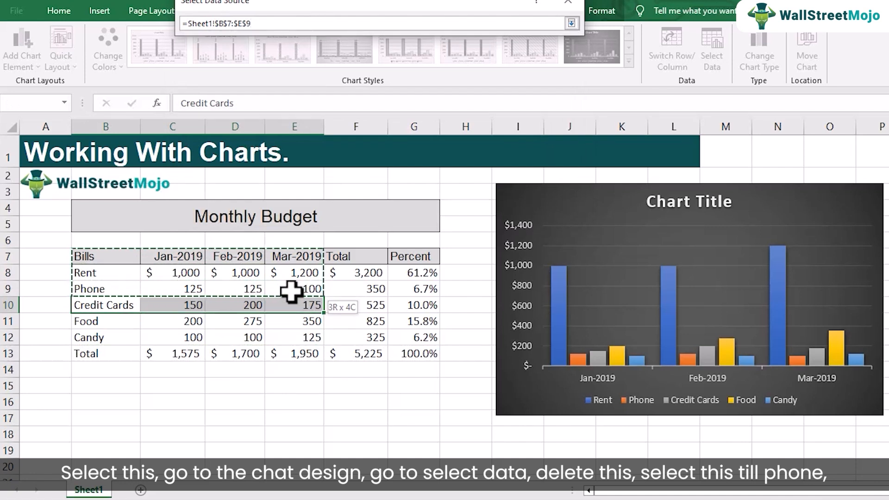
{"action": "left_click_drag", "start_coordinate": [291, 291], "coordinate": [292, 294]}
{"action": "left_click_drag", "start_coordinate": [107, 322], "coordinate": [289, 337]}
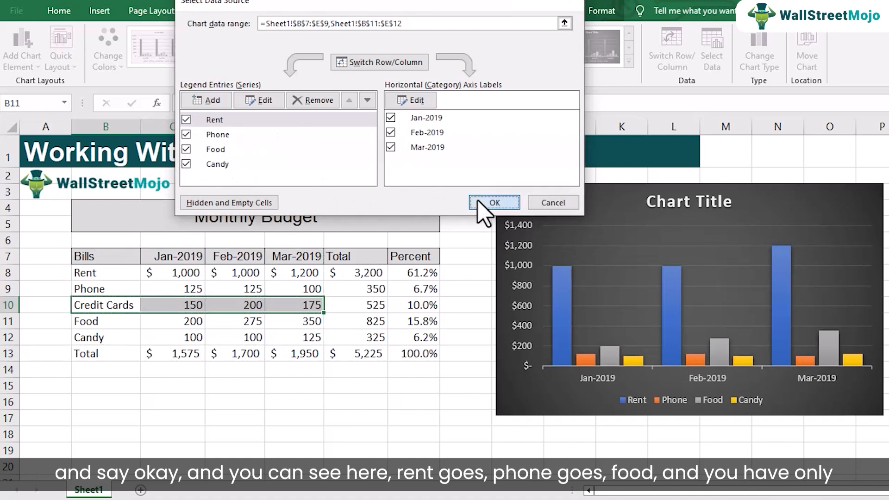
{"action": "left_click", "coordinate": [493, 203]}
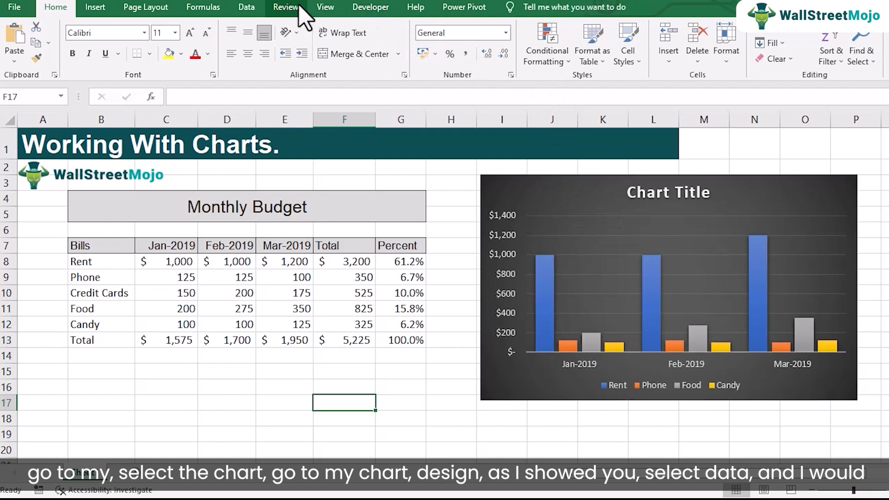
Replace the chart's data range with the full block B7:E12 to include the Credit Cards series.
{"action": "left_click", "coordinate": [537, 207]}
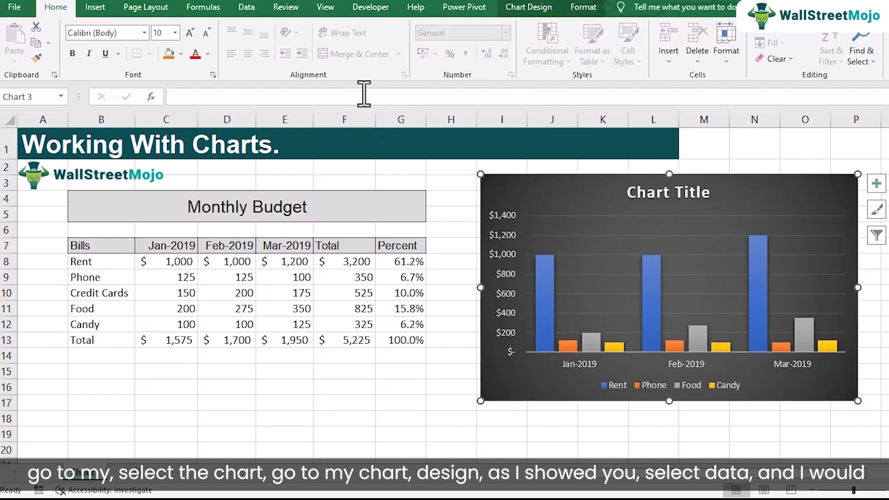
{"action": "left_click", "coordinate": [545, 12]}
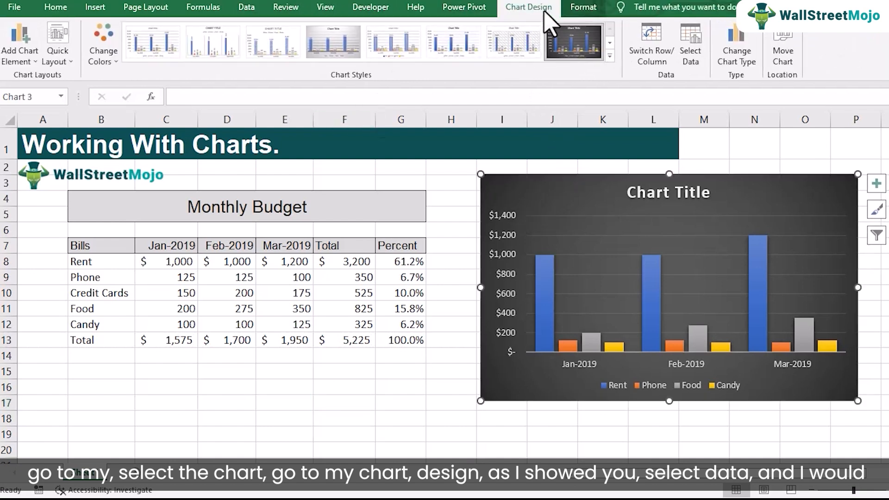
{"action": "left_click", "coordinate": [684, 40]}
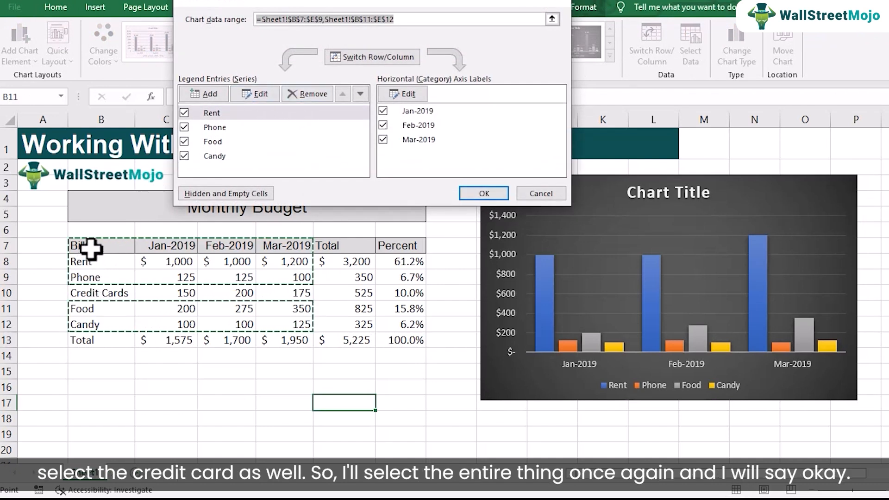
{"action": "left_click_drag", "start_coordinate": [92, 243], "coordinate": [301, 322]}
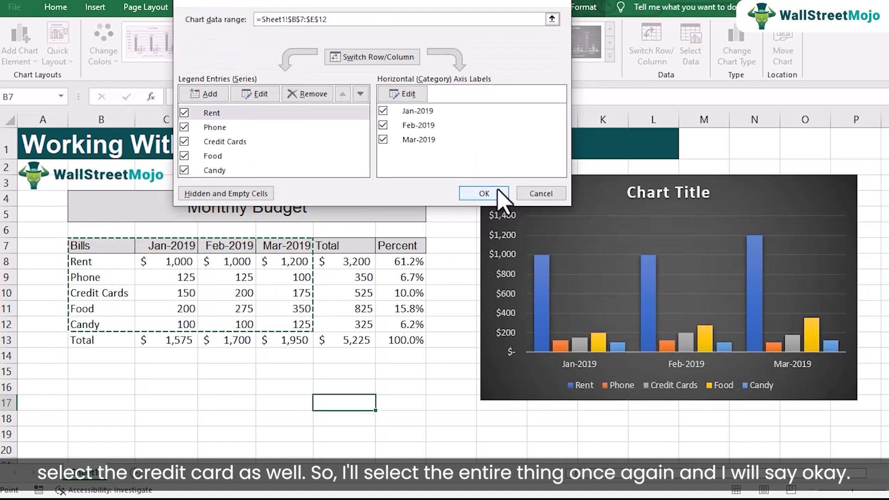
{"action": "left_click", "coordinate": [498, 193]}
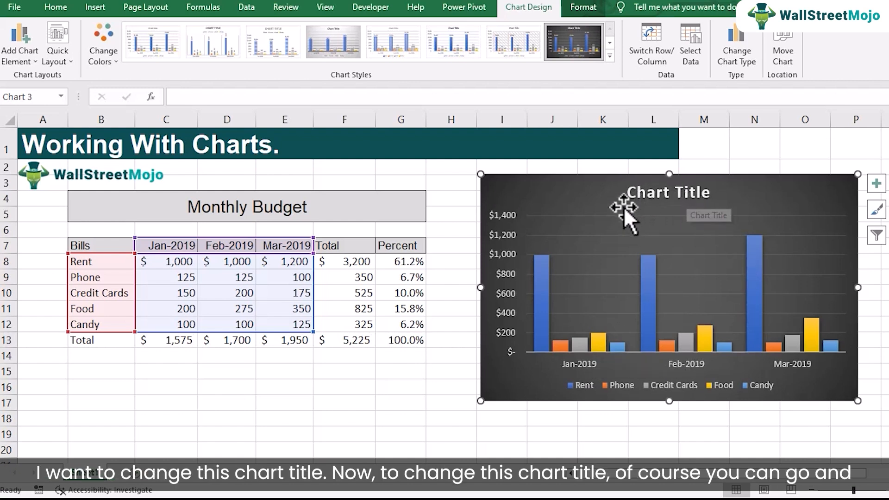
{"action": "left_click", "coordinate": [684, 192]}
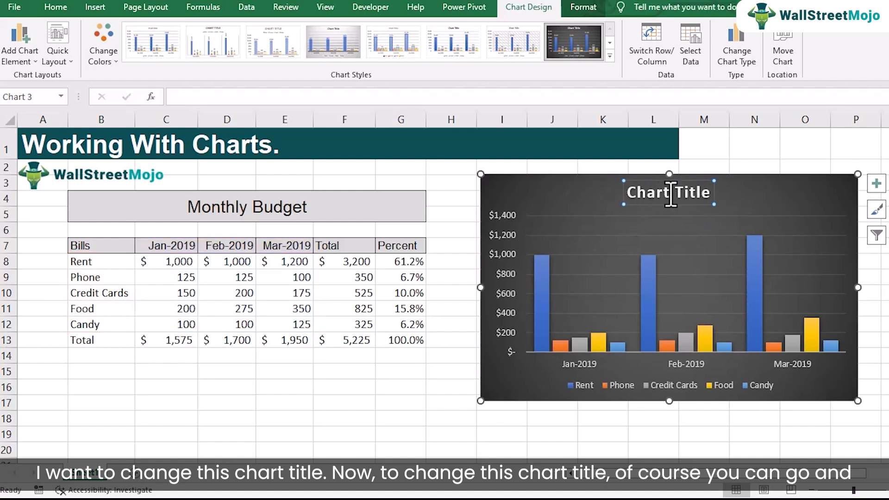
{"action": "left_click_drag", "start_coordinate": [631, 193], "coordinate": [707, 194]}
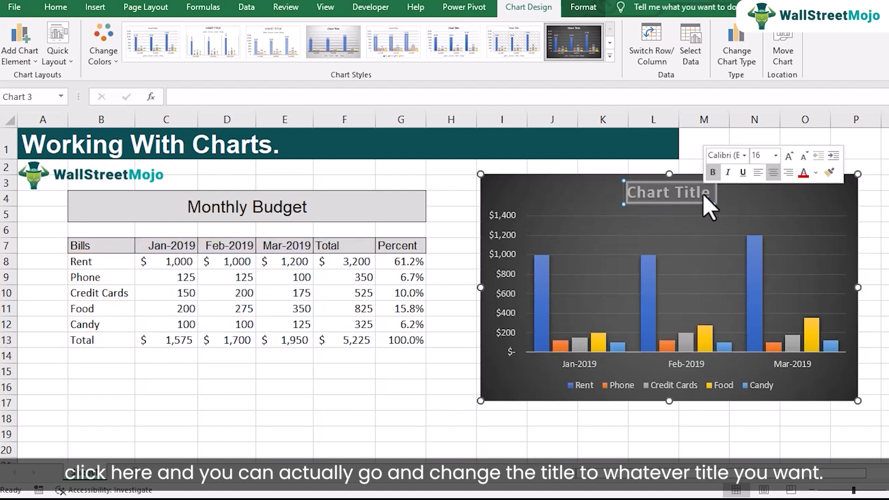
{"action": "left_click", "coordinate": [675, 213]}
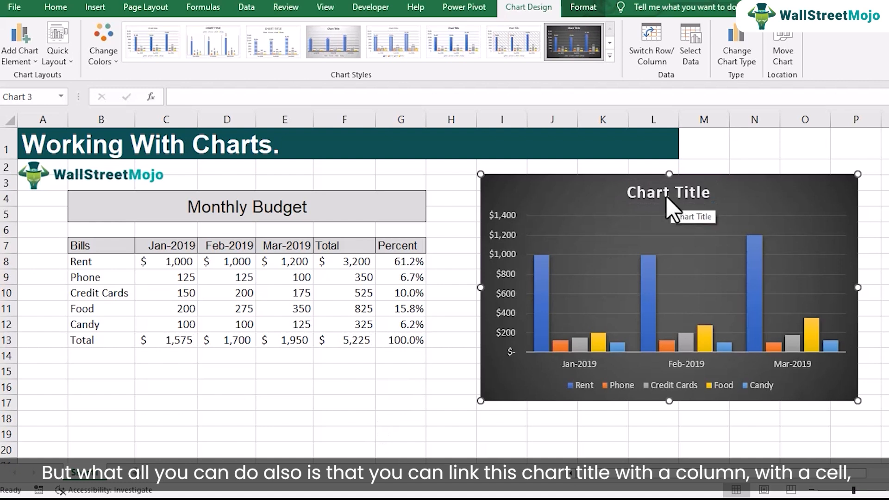
Clear the chart title's text and try to link the title to the Monthly Budget heading in cell B4.
{"action": "left_click", "coordinate": [666, 197]}
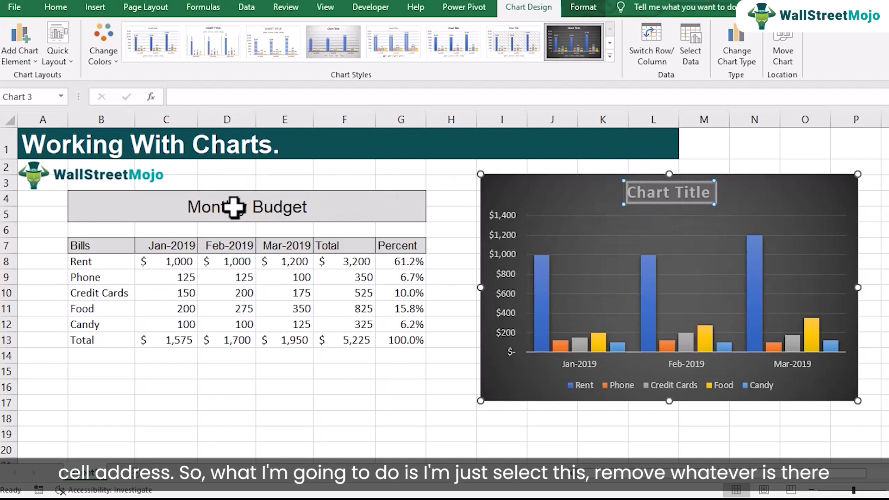
{"action": "left_click", "coordinate": [698, 195]}
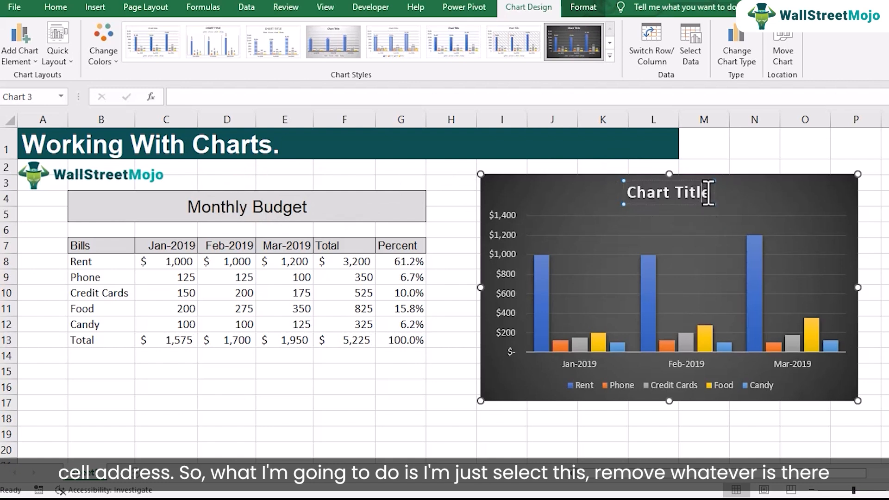
{"action": "left_click_drag", "start_coordinate": [710, 192], "coordinate": [621, 193]}
{"action": "key", "text": "Delete"}
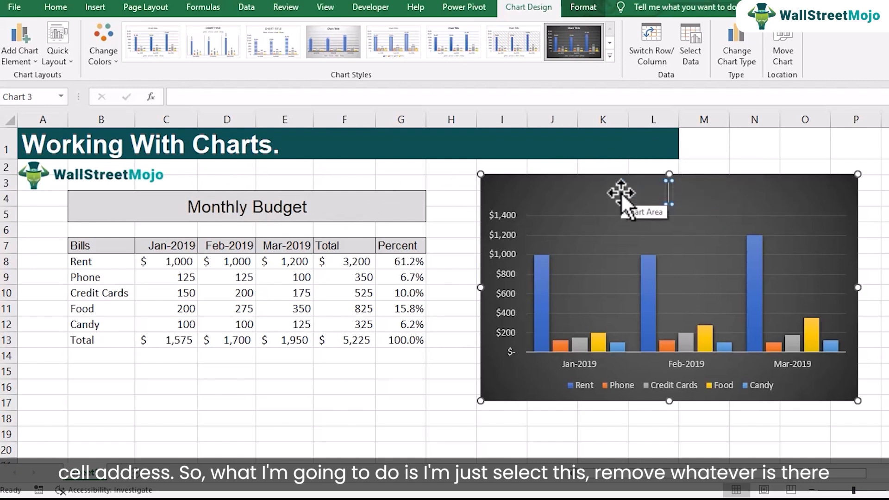
{"action": "left_click", "coordinate": [206, 96]}
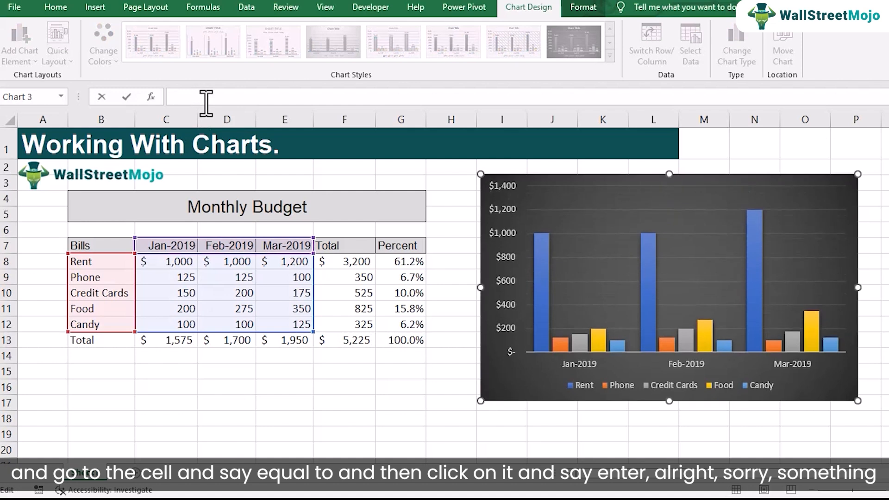
{"action": "type", "text": "="}
{"action": "left_click", "coordinate": [211, 197]}
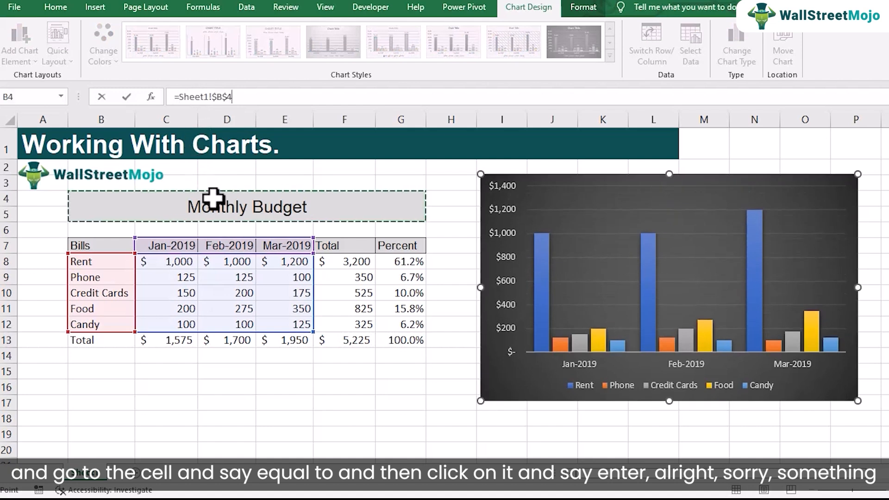
{"action": "key", "text": "Return"}
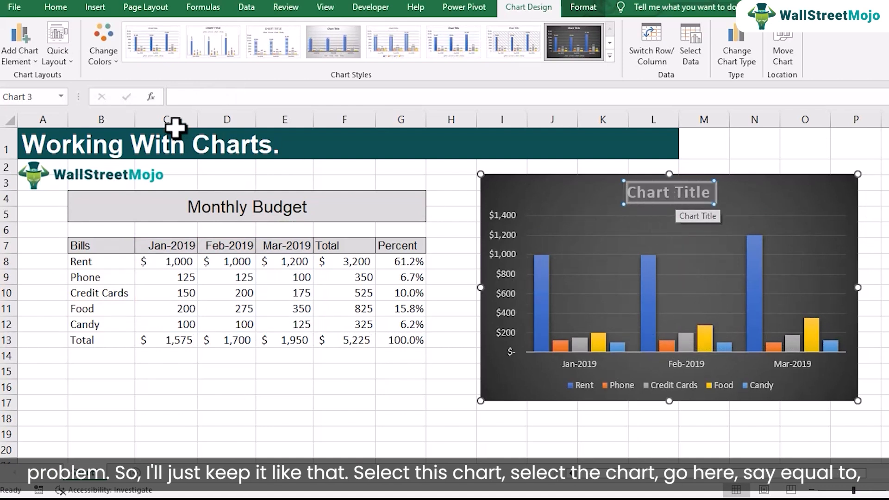
Link the chart title to the heading cell with the formula =Sheet1!$B$4.
{"action": "left_click", "coordinate": [691, 181]}
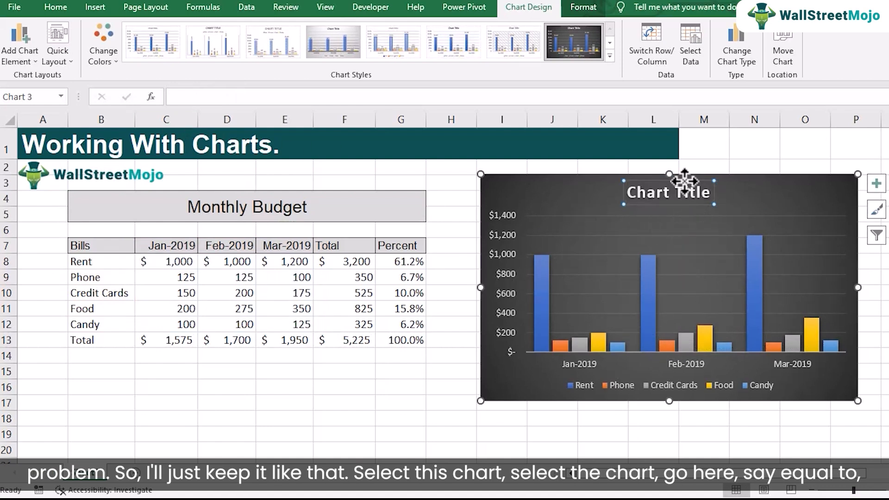
{"action": "left_click", "coordinate": [250, 97]}
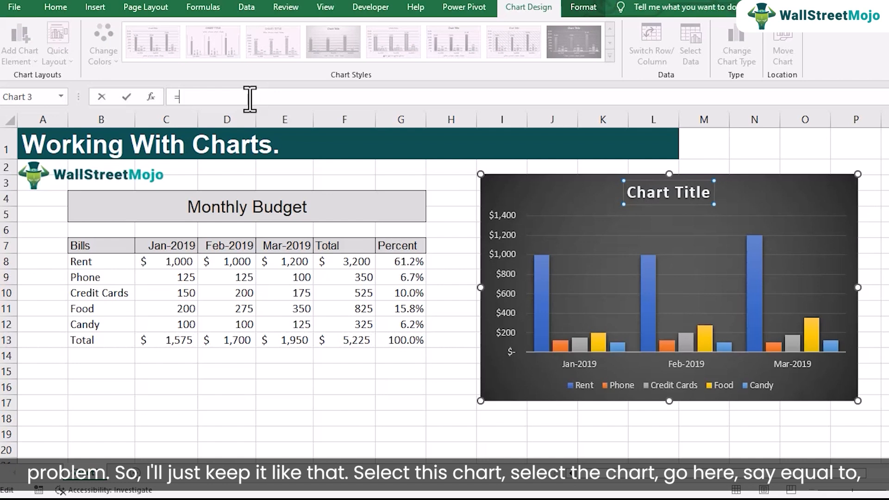
{"action": "type", "text": "="}
{"action": "left_click", "coordinate": [199, 197]}
{"action": "key", "text": "Return"}
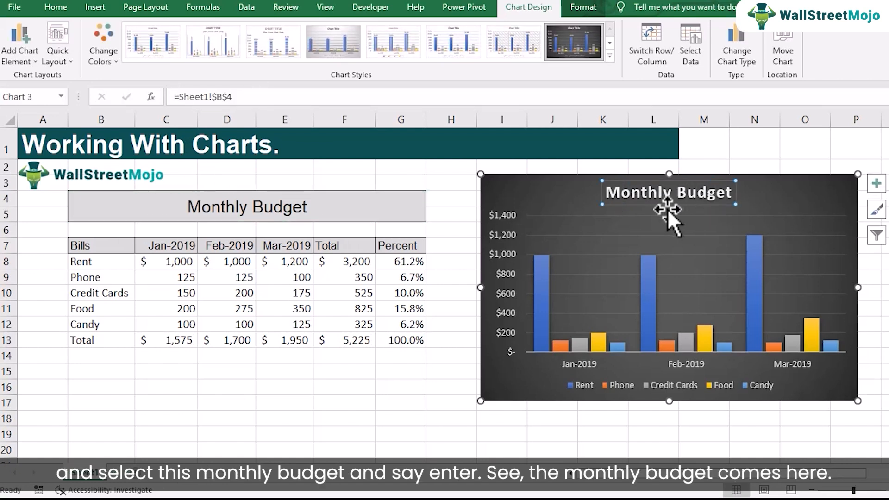
Check the chart title's cell reference, and change the heading in B4 to Month Budget to test the link.
{"action": "left_click", "coordinate": [241, 208]}
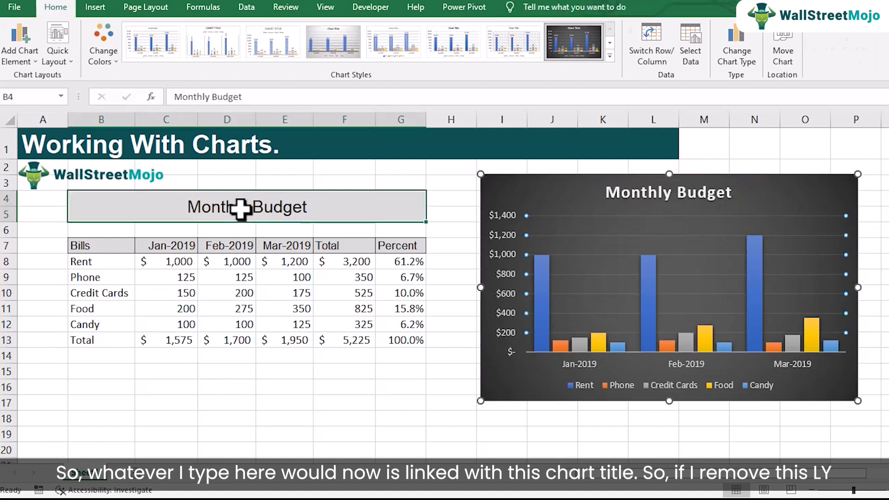
{"action": "left_click", "coordinate": [637, 194]}
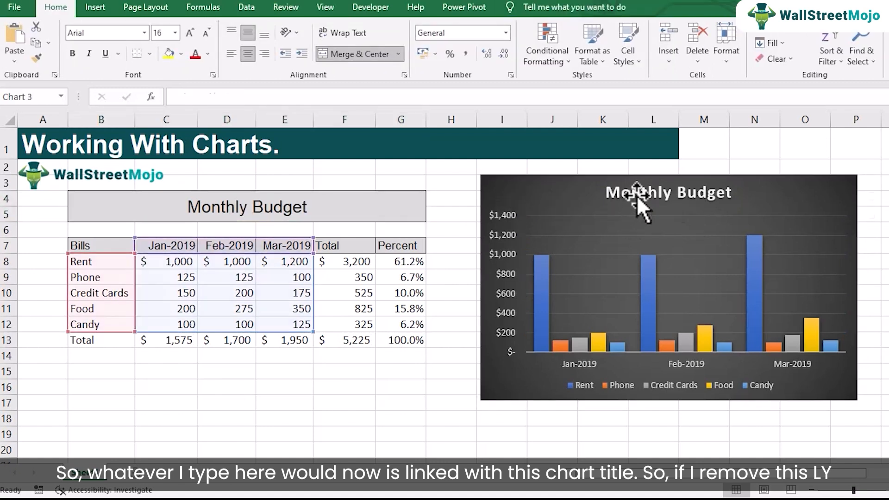
{"action": "left_click", "coordinate": [248, 208]}
{"action": "double_click", "coordinate": [248, 208]}
{"action": "key", "text": "BackSpace"}
{"action": "key", "text": "BackSpace"}
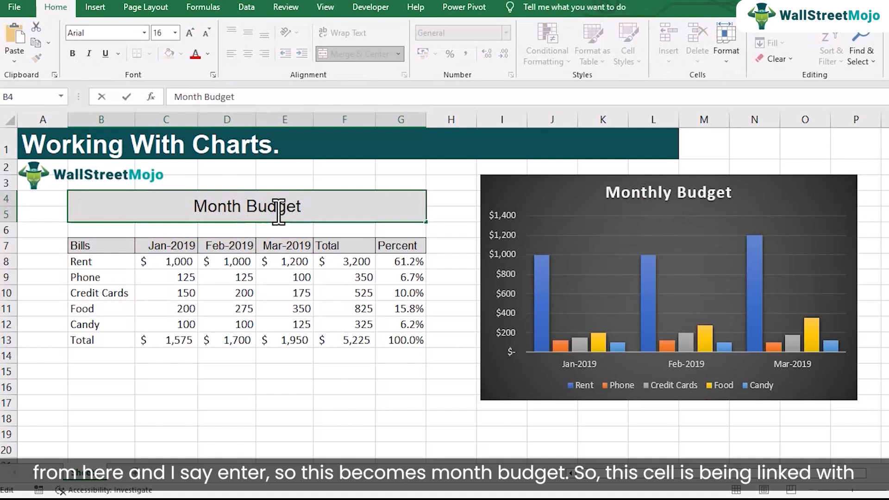
{"action": "key", "text": "Return"}
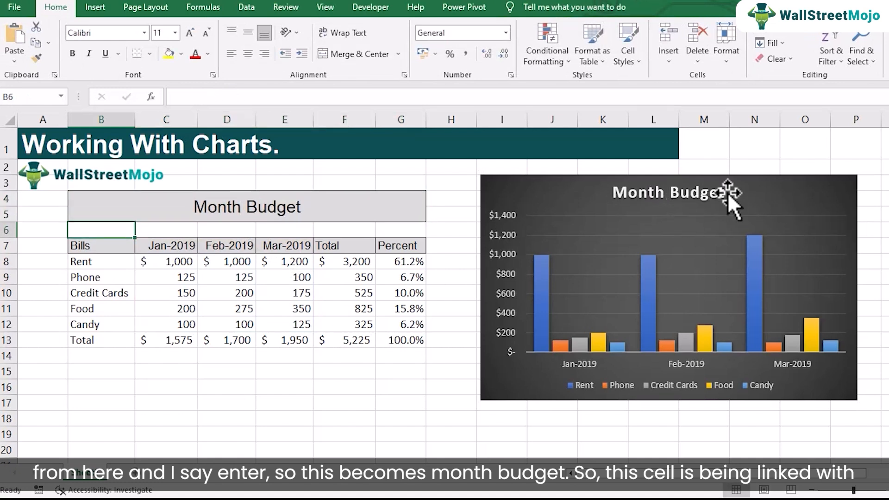
Change the heading in B4 back to Monthly Budget.
{"action": "double_click", "coordinate": [240, 209]}
{"action": "type", "text": "ly"}
{"action": "left_click", "coordinate": [292, 229]}
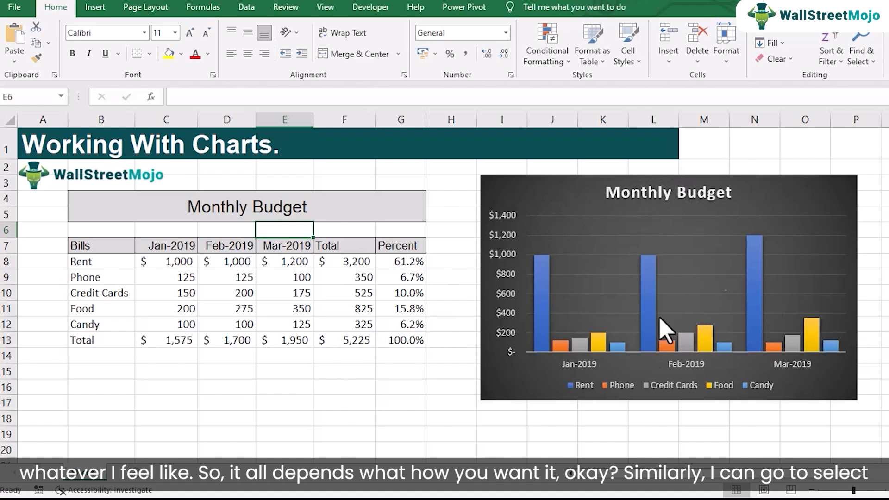
Select the Monthly Budget chart and remove its legend by setting the legend to None.
{"action": "left_click", "coordinate": [593, 198]}
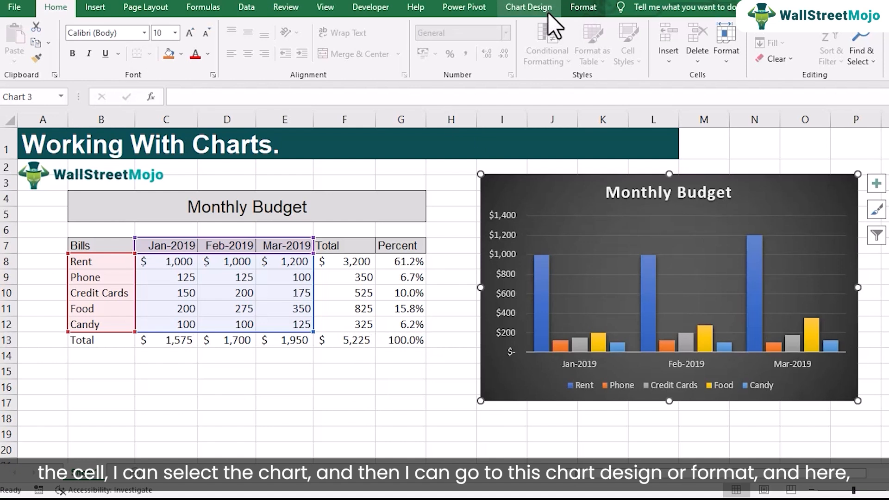
{"action": "left_click", "coordinate": [584, 8]}
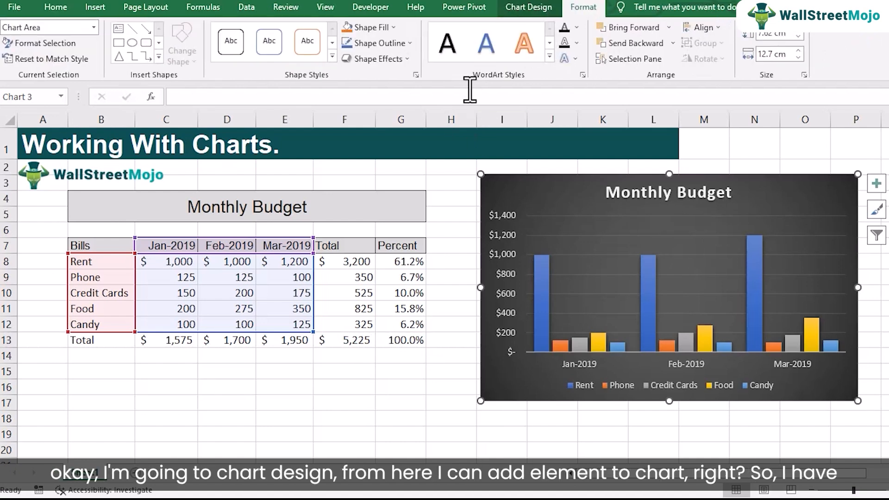
{"action": "left_click", "coordinate": [526, 8]}
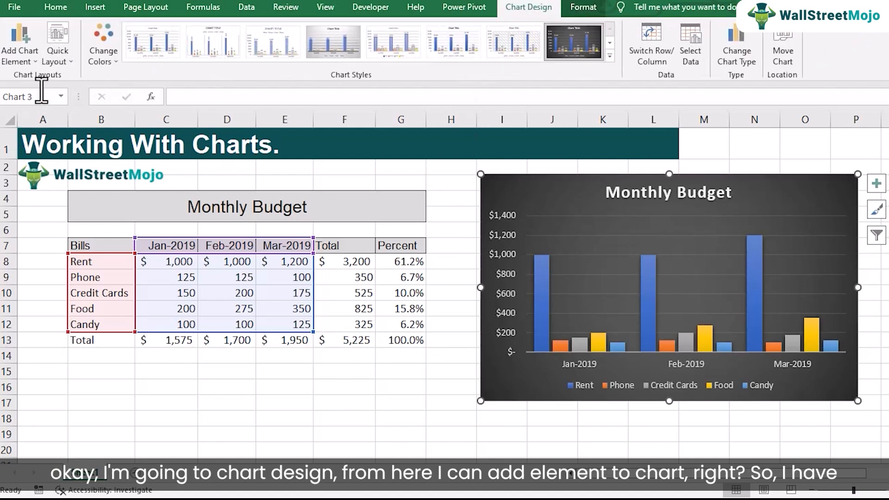
{"action": "left_click", "coordinate": [35, 60]}
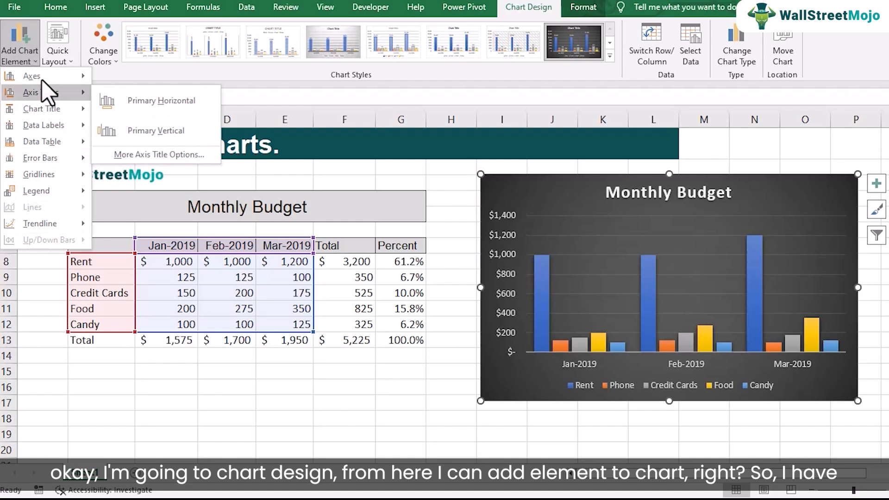
{"action": "mouse_move", "coordinate": [56, 130]}
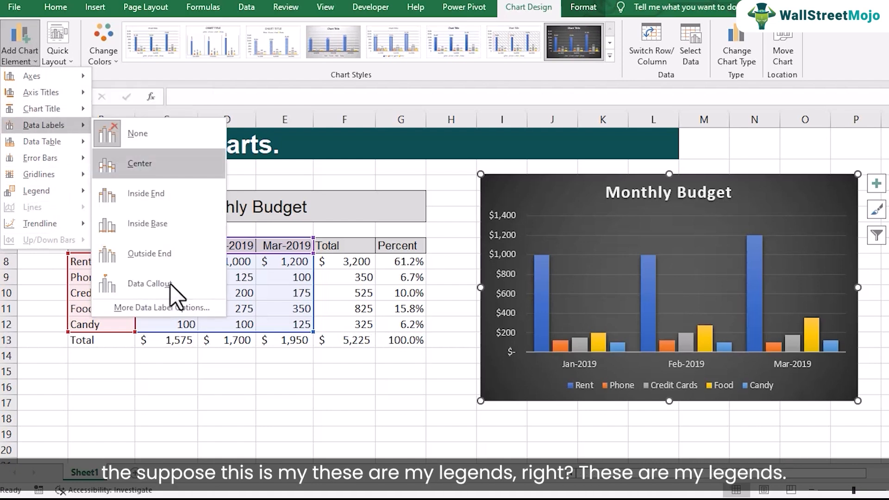
{"action": "left_click", "coordinate": [706, 386]}
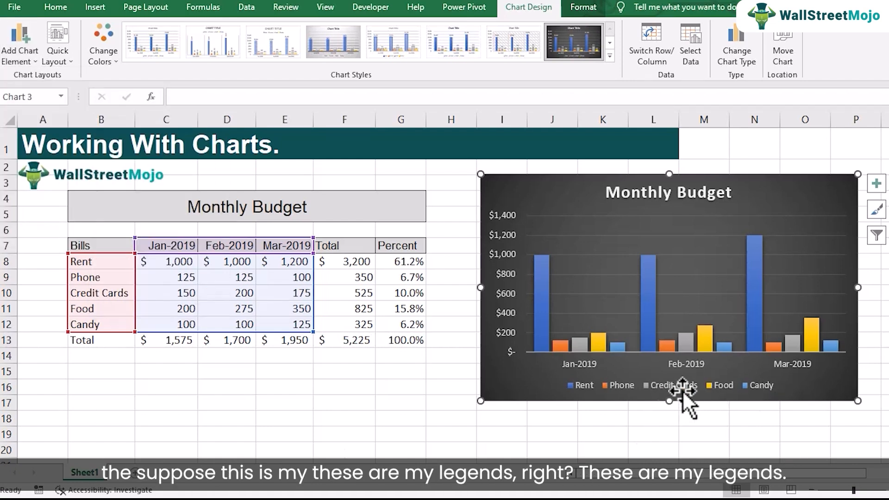
{"action": "left_click", "coordinate": [681, 391]}
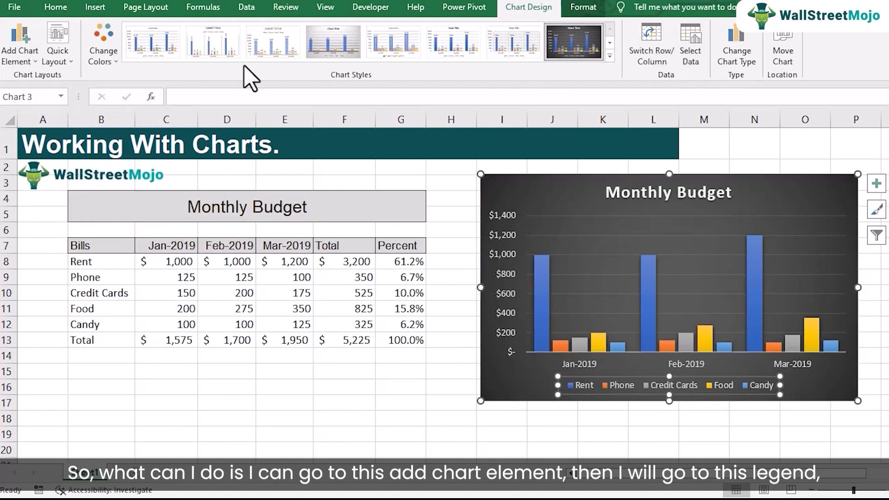
{"action": "left_click", "coordinate": [12, 56]}
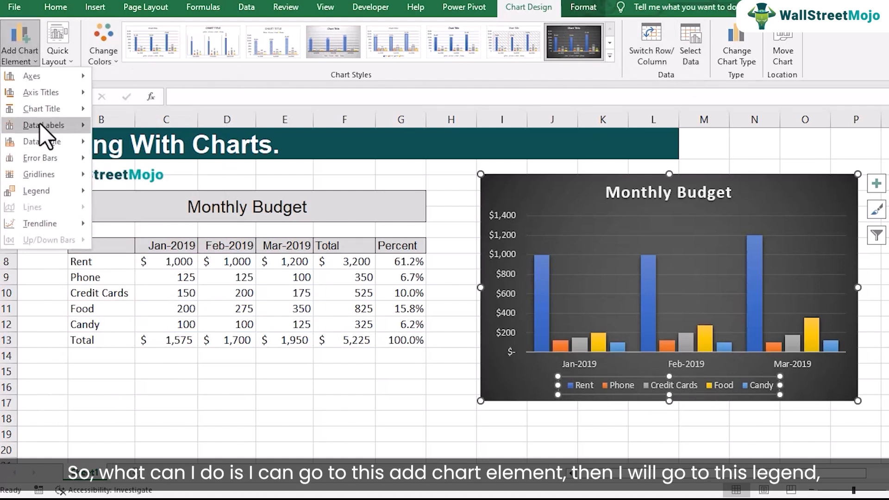
{"action": "mouse_move", "coordinate": [52, 193]}
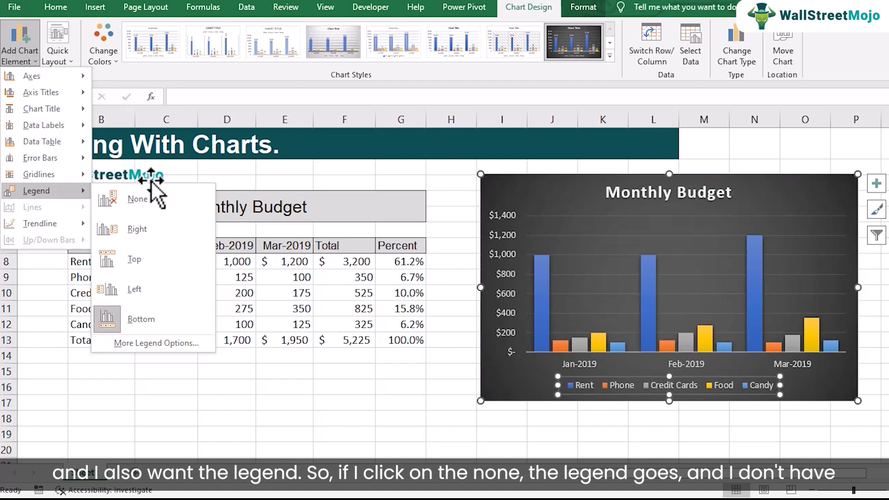
{"action": "left_click", "coordinate": [158, 206]}
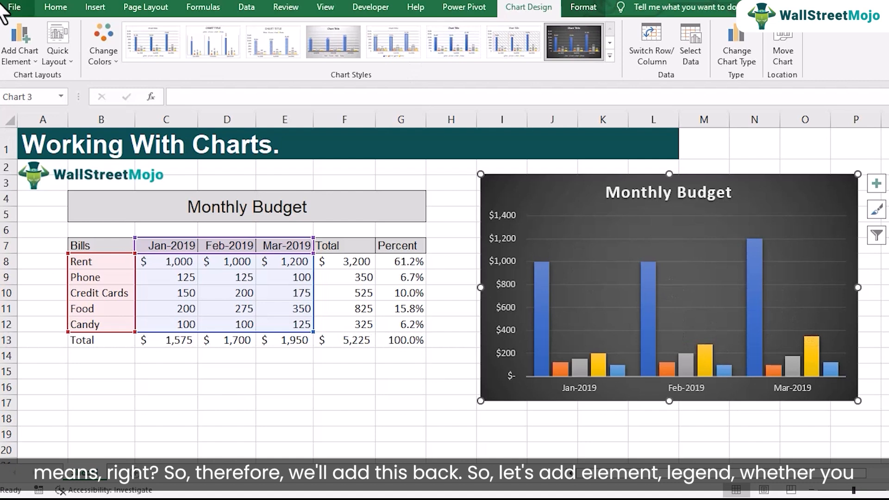
Add a legend to the chart, placed at the Top beneath the chart title.
{"action": "left_click", "coordinate": [24, 48]}
{"action": "mouse_move", "coordinate": [56, 192]}
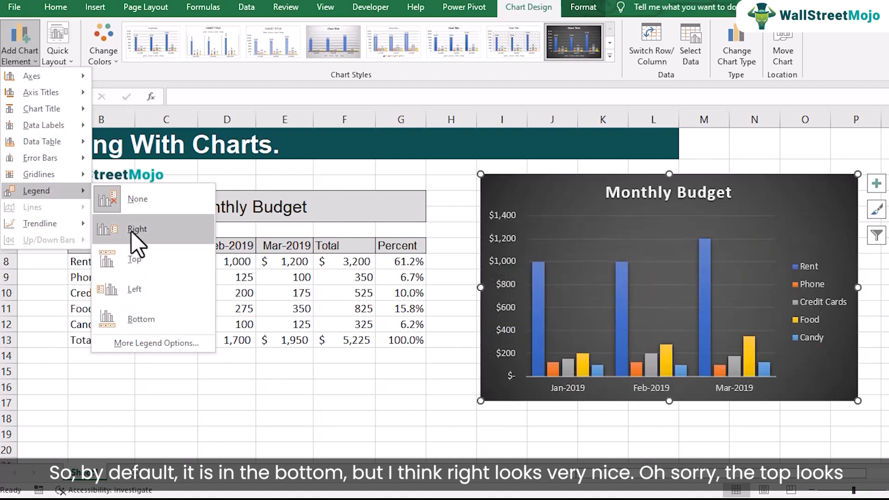
{"action": "left_click", "coordinate": [124, 267]}
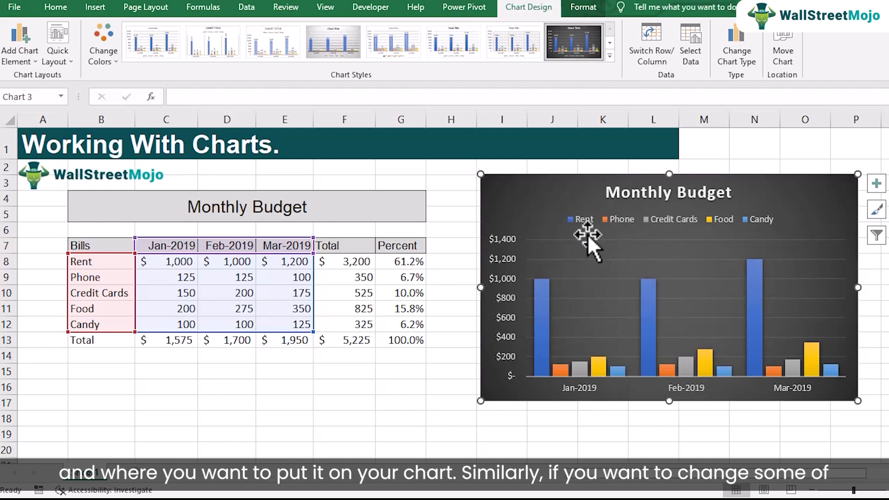
Set the font style of the chart's vertical value axis labels to Bold.
{"action": "left_click", "coordinate": [503, 300]}
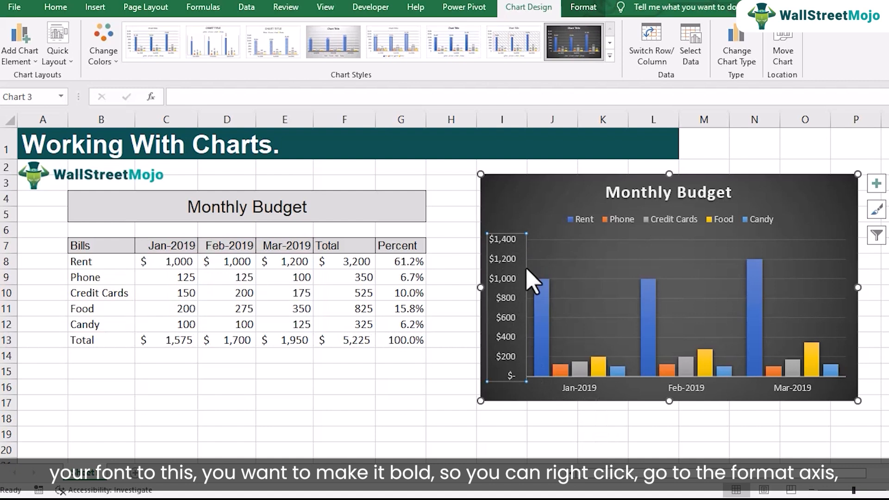
{"action": "right_click", "coordinate": [510, 257]}
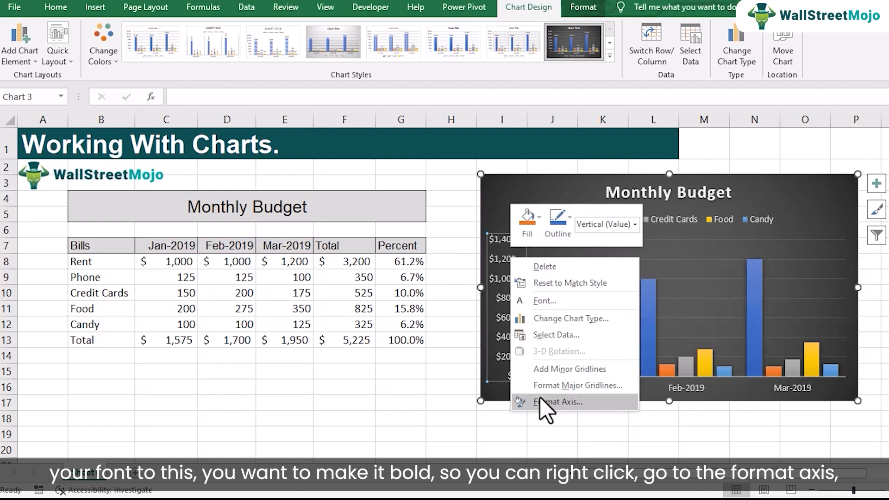
{"action": "left_click", "coordinate": [541, 304]}
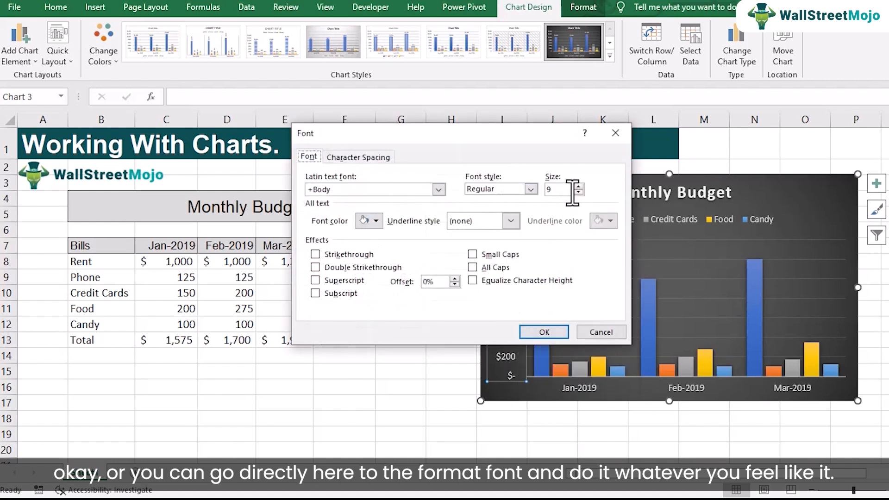
{"action": "left_click", "coordinate": [536, 191]}
{"action": "left_click", "coordinate": [518, 227]}
{"action": "left_click", "coordinate": [550, 332]}
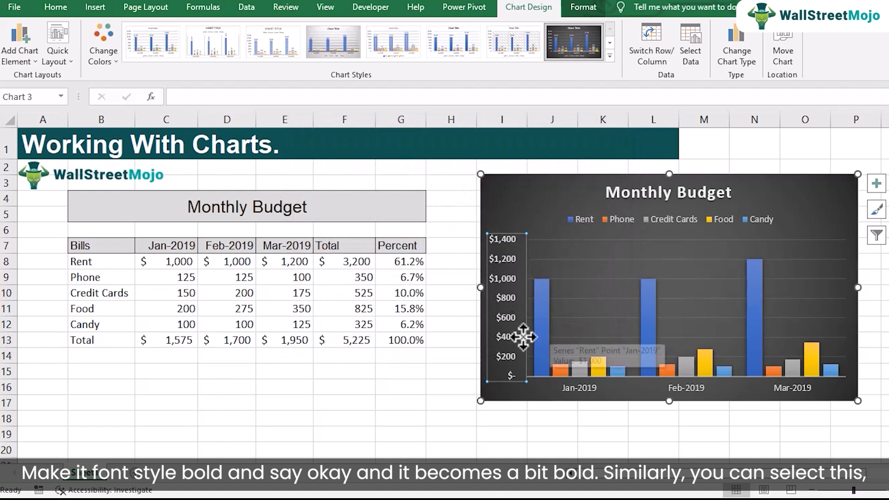
Make the month labels on the chart's horizontal axis Bold, and reselect the whole chart area.
{"action": "left_click", "coordinate": [574, 389]}
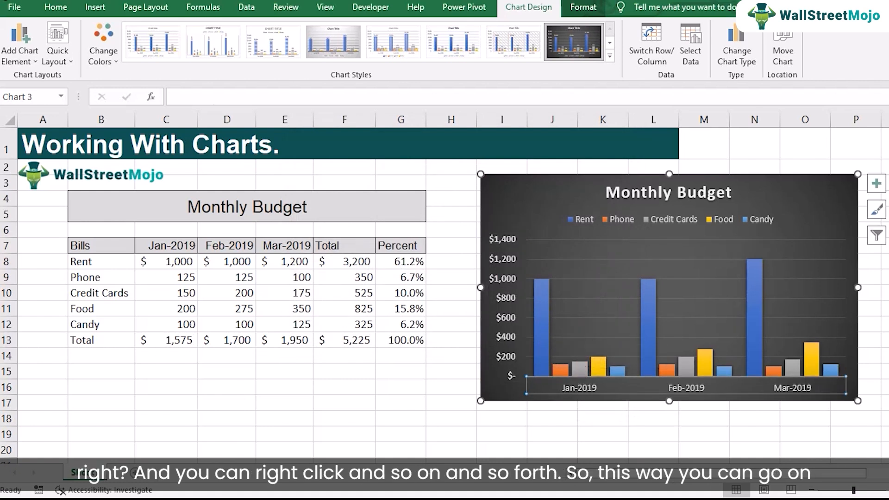
{"action": "right_click", "coordinate": [627, 388]}
{"action": "key", "text": "Escape"}
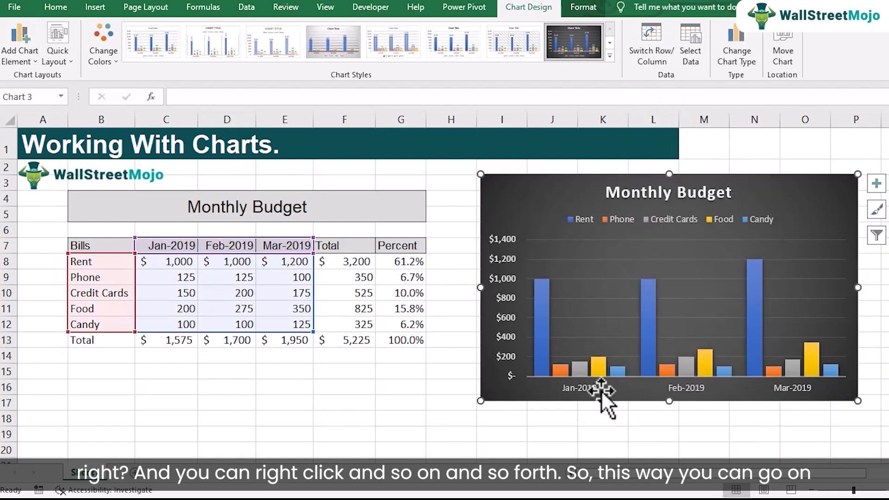
{"action": "right_click", "coordinate": [593, 390]}
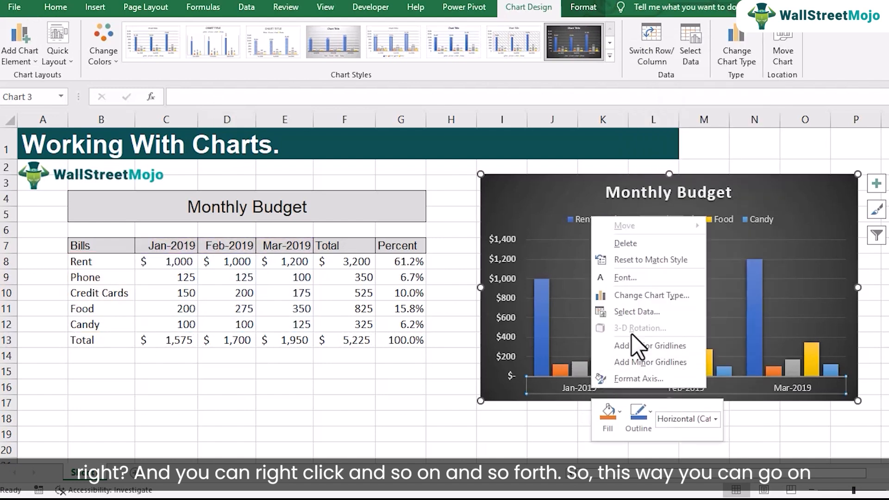
{"action": "left_click", "coordinate": [645, 279]}
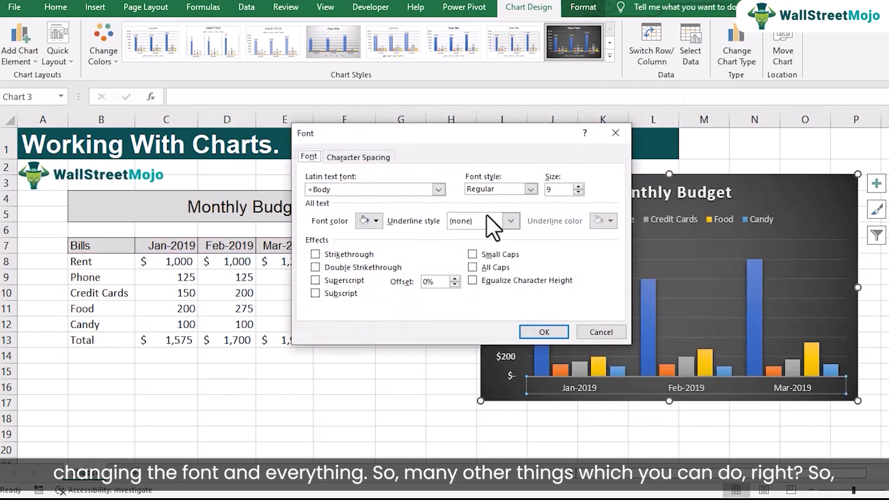
{"action": "left_click", "coordinate": [530, 189]}
{"action": "left_click", "coordinate": [500, 232]}
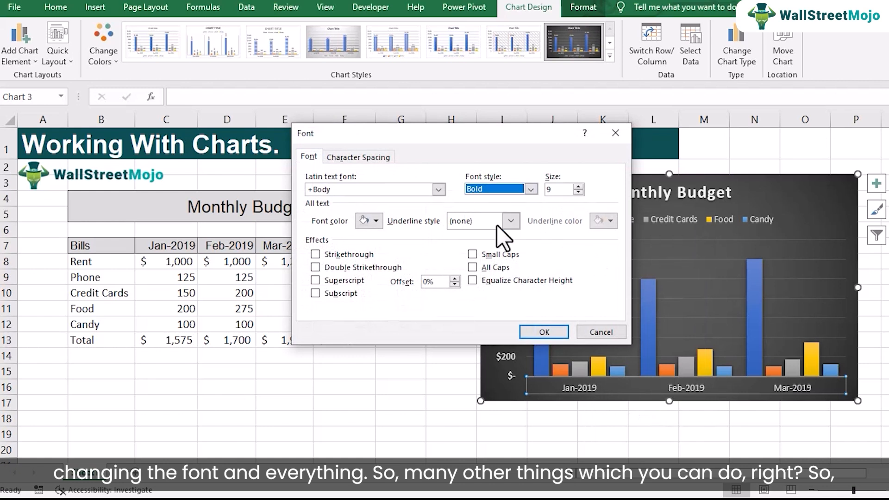
{"action": "left_click", "coordinate": [544, 332]}
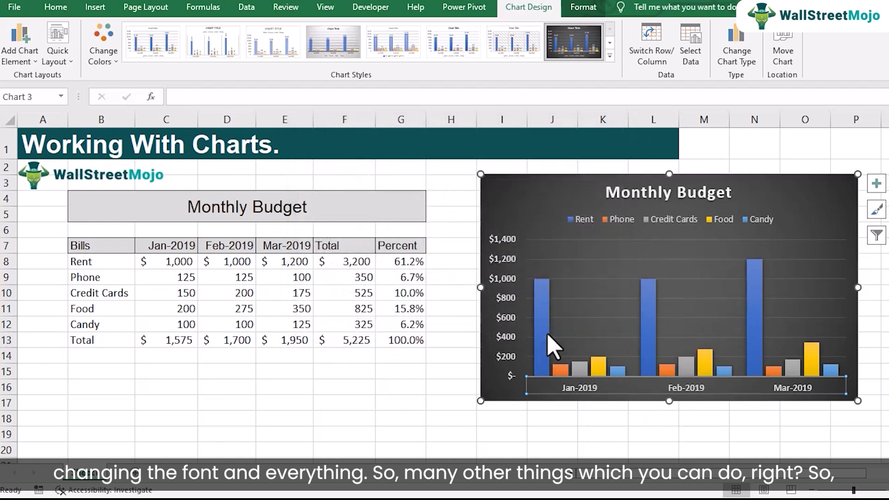
{"action": "left_click", "coordinate": [545, 201]}
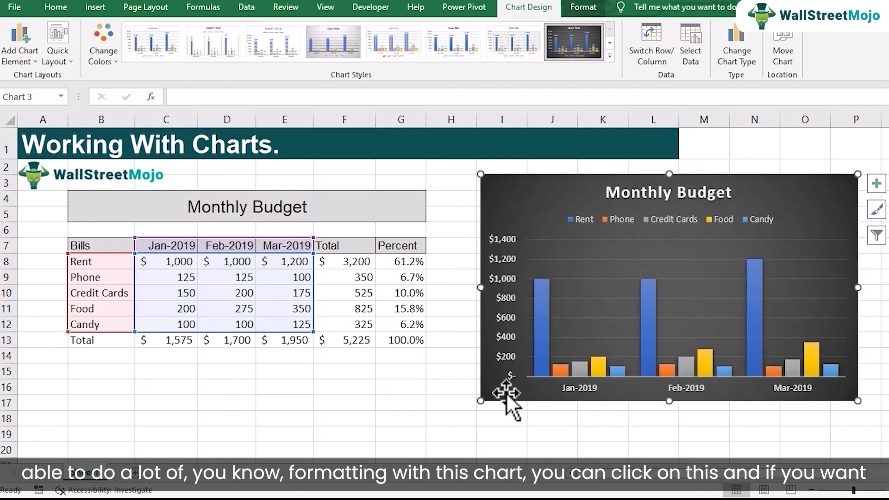
{"action": "left_click", "coordinate": [538, 325]}
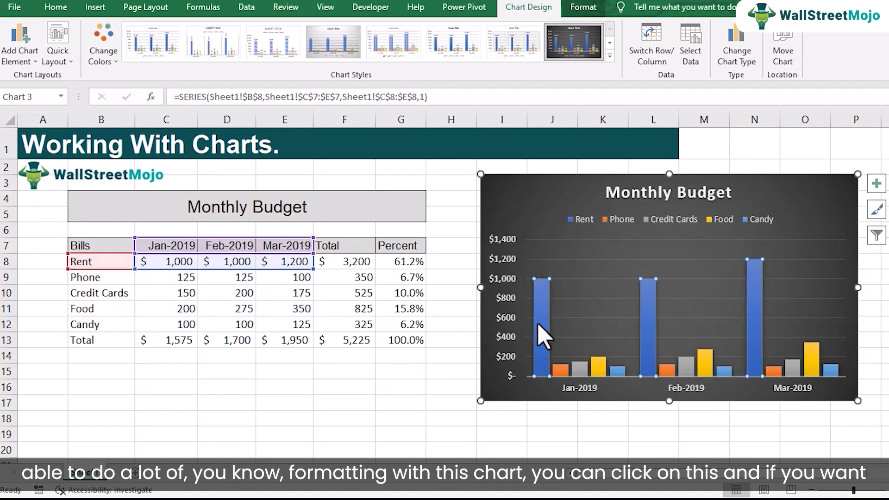
{"action": "left_click", "coordinate": [560, 371]}
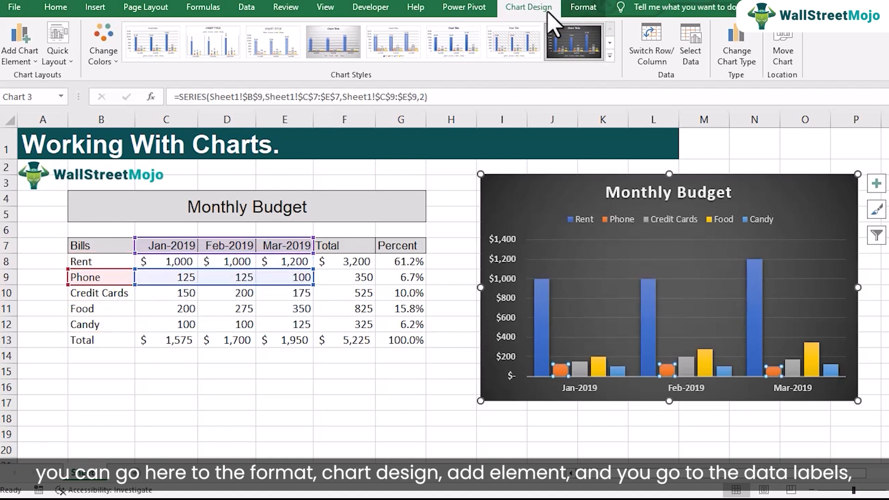
{"action": "left_click", "coordinate": [21, 56]}
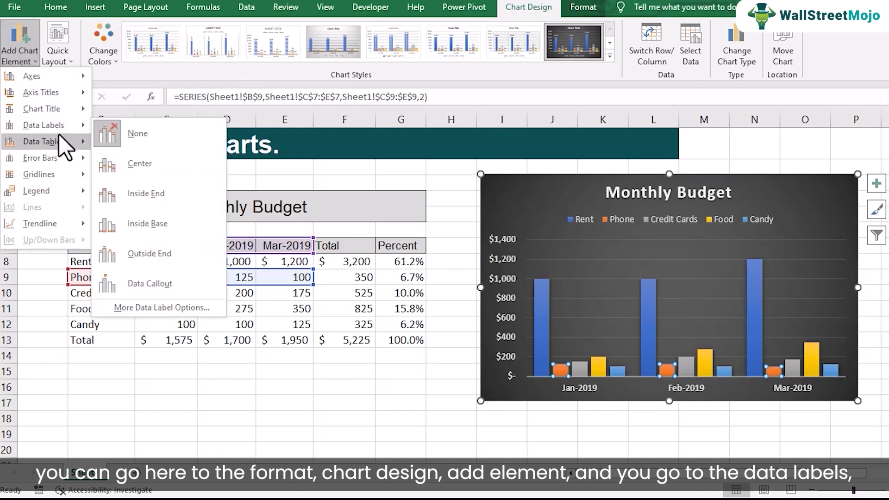
{"action": "mouse_move", "coordinate": [64, 134]}
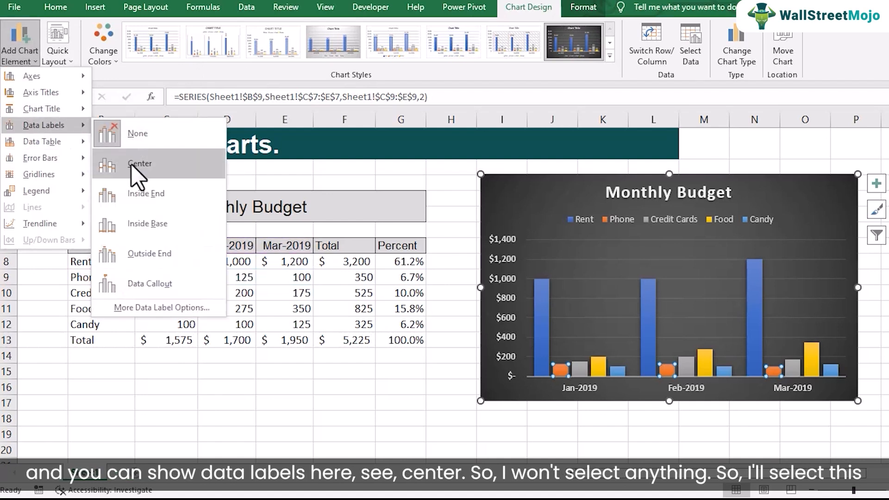
{"action": "left_click", "coordinate": [575, 252]}
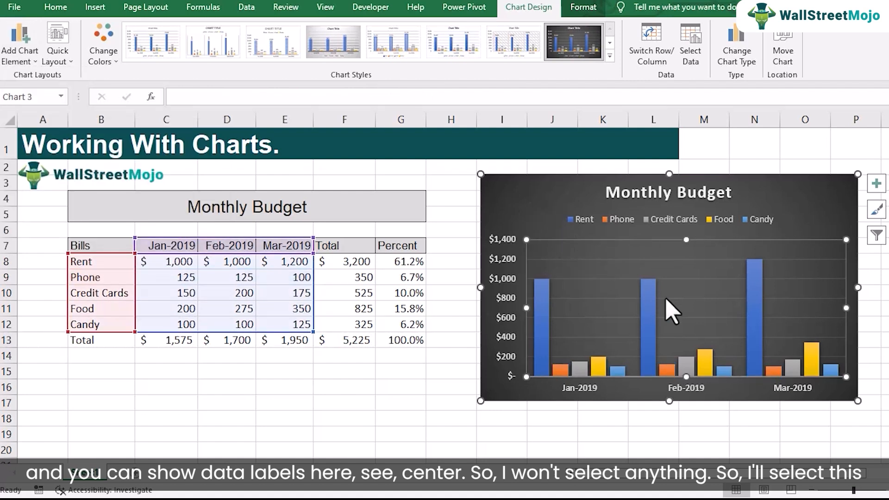
Add Outside End data labels to all of the chart's columns, and set the data labels back to None.
{"action": "left_click", "coordinate": [566, 229]}
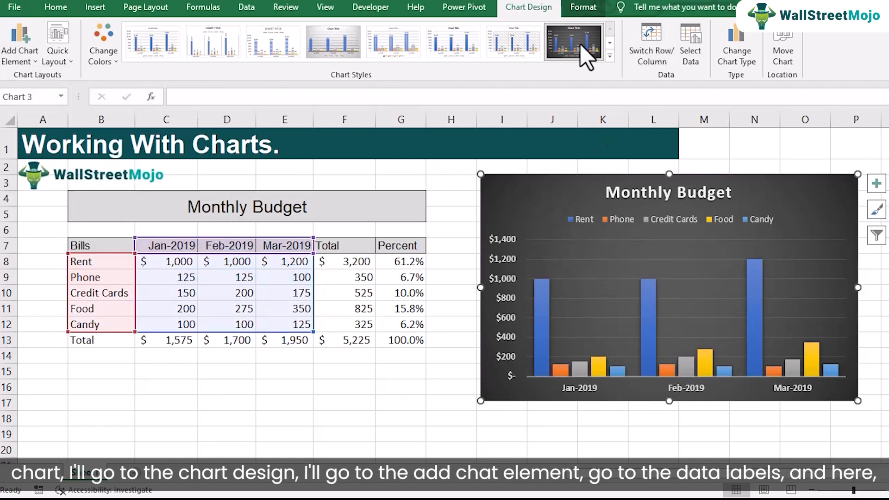
{"action": "left_click", "coordinate": [35, 61]}
{"action": "mouse_move", "coordinate": [60, 139]}
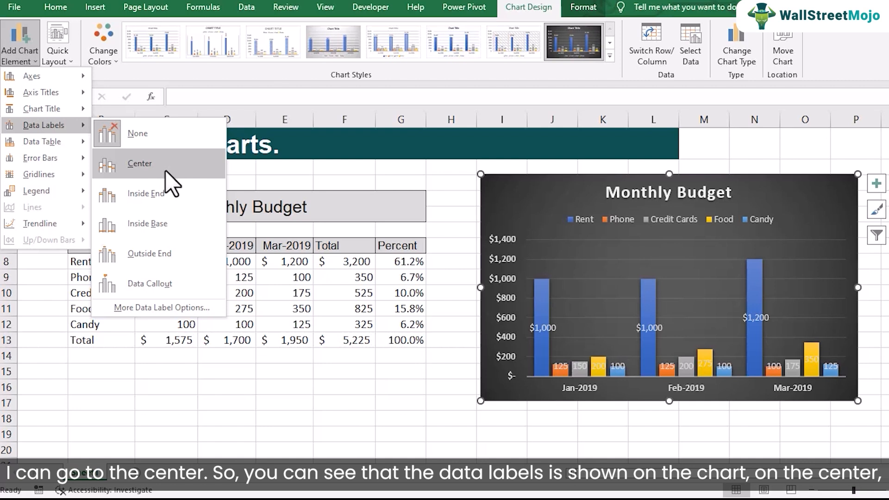
{"action": "left_click", "coordinate": [176, 254]}
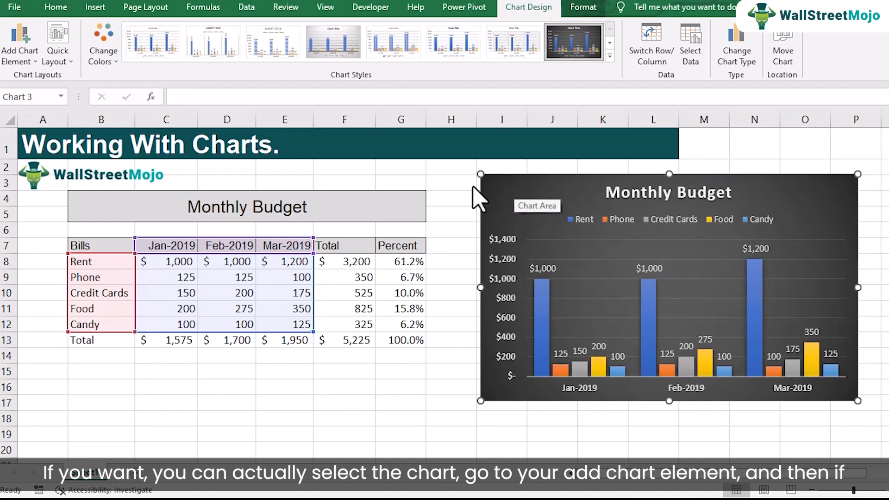
{"action": "left_click", "coordinate": [29, 63]}
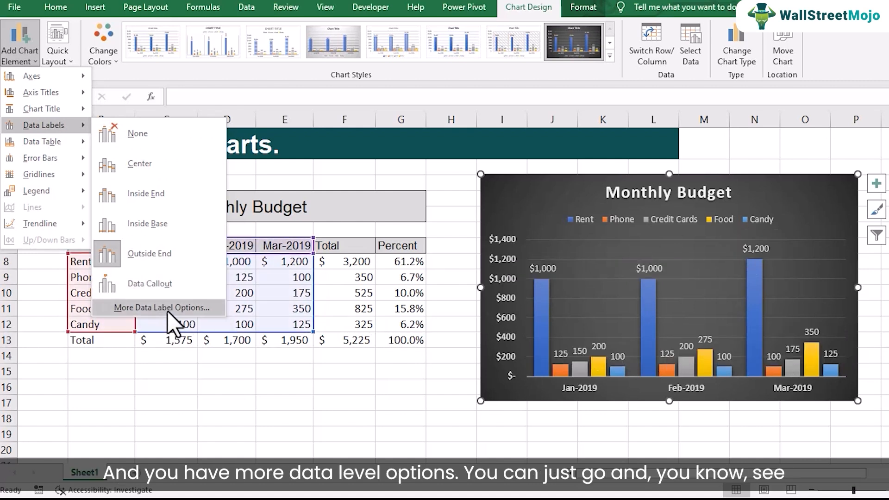
{"action": "left_click", "coordinate": [148, 142]}
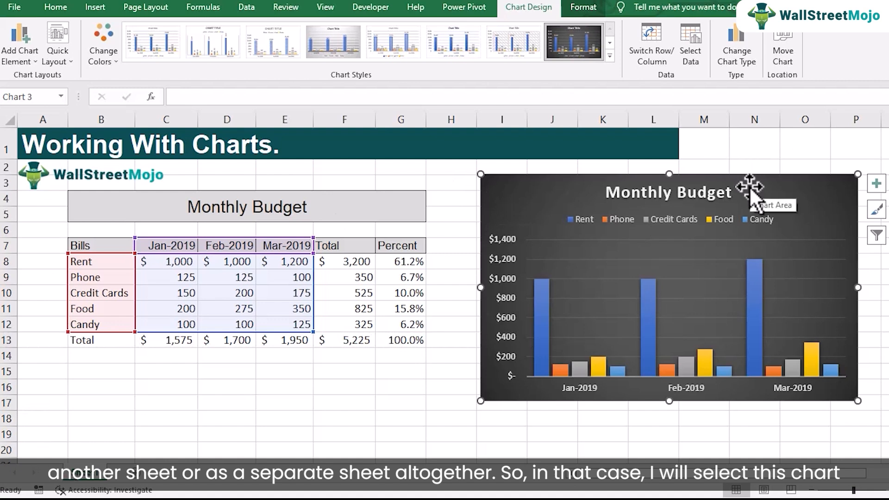
Move the chart to a new sheet named Monthly Budget Chart, look at Sheet1 and return to the chart sheet.
{"action": "left_click", "coordinate": [780, 60]}
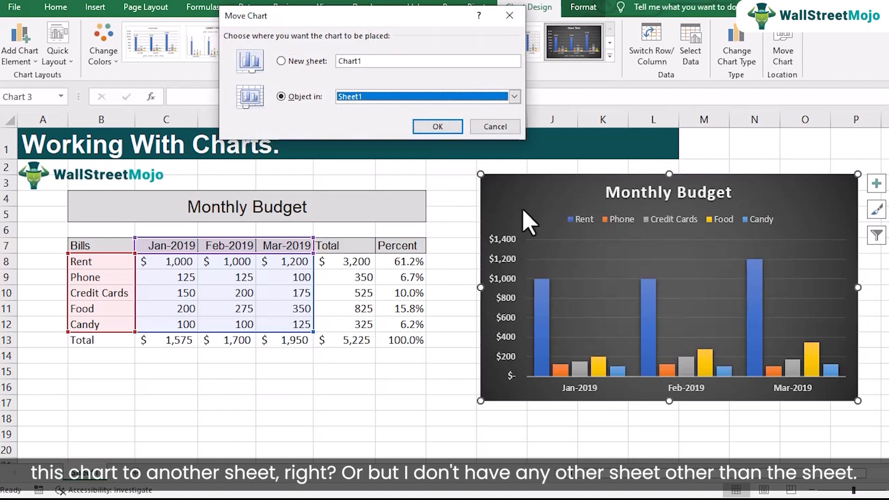
{"action": "left_click", "coordinate": [513, 96]}
{"action": "left_click", "coordinate": [482, 82]}
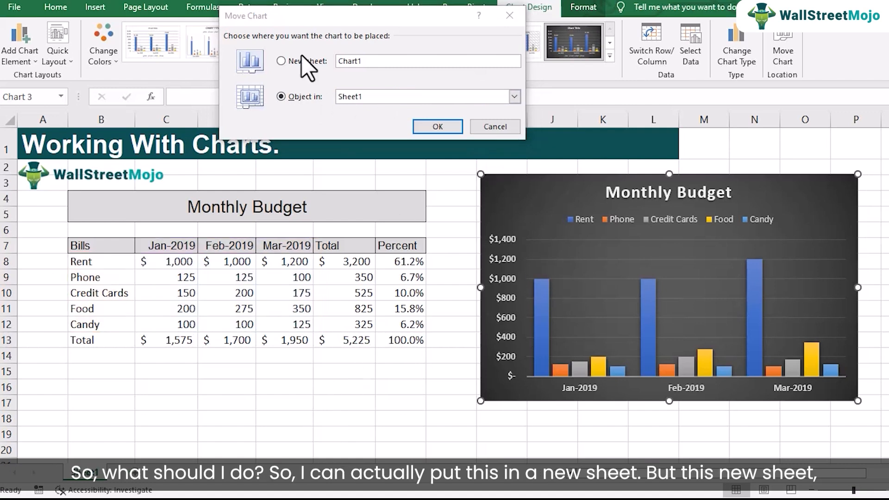
{"action": "left_click", "coordinate": [299, 61]}
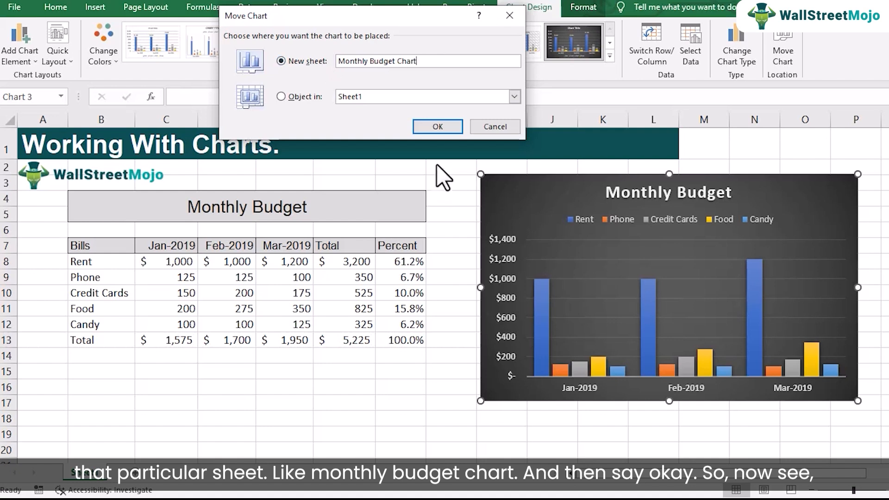
{"action": "left_click", "coordinate": [439, 126]}
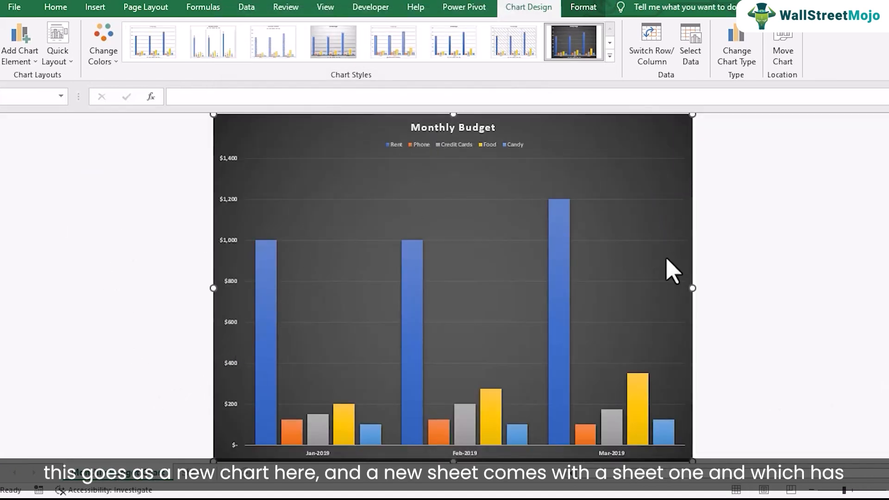
{"action": "left_click", "coordinate": [198, 479]}
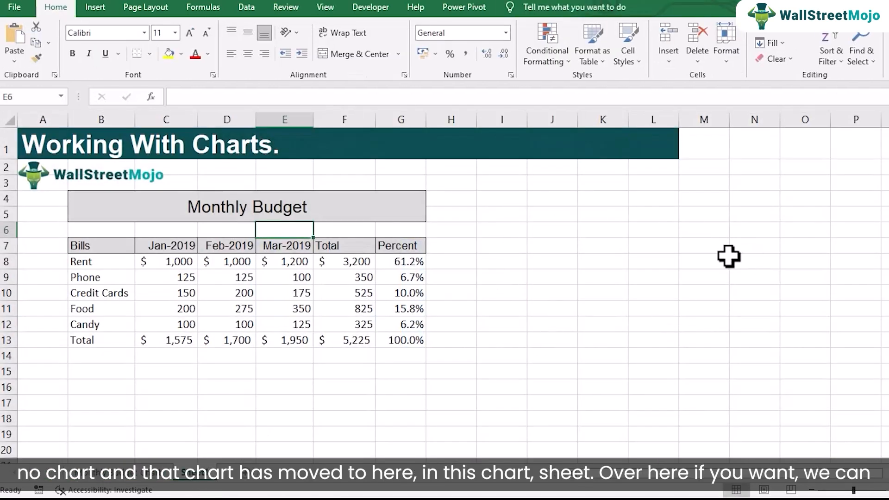
{"action": "left_click", "coordinate": [161, 479]}
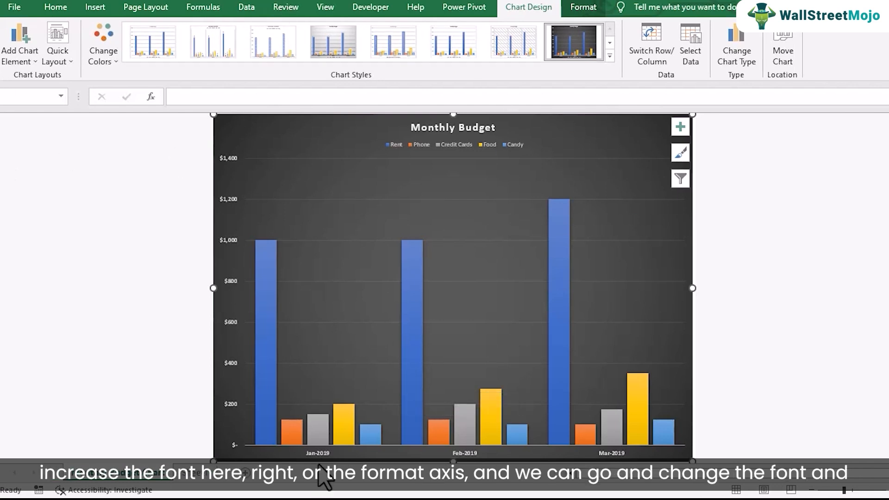
{"action": "right_click", "coordinate": [323, 456]}
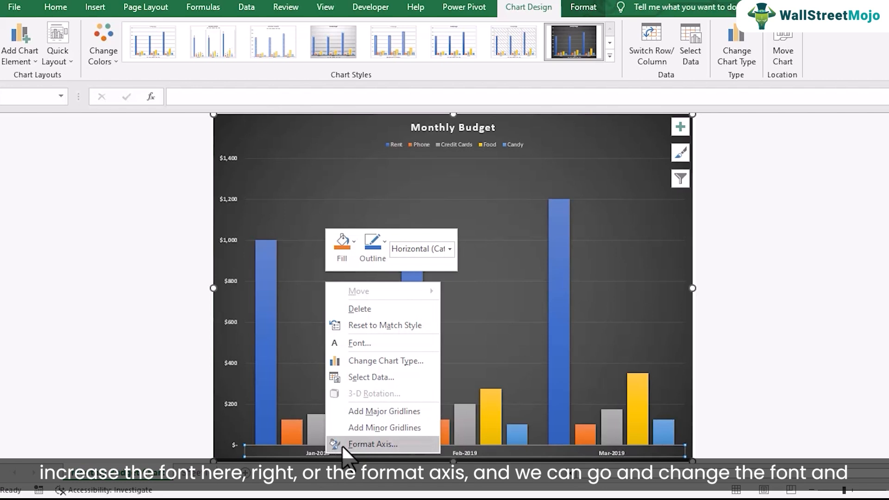
{"action": "left_click", "coordinate": [342, 444]}
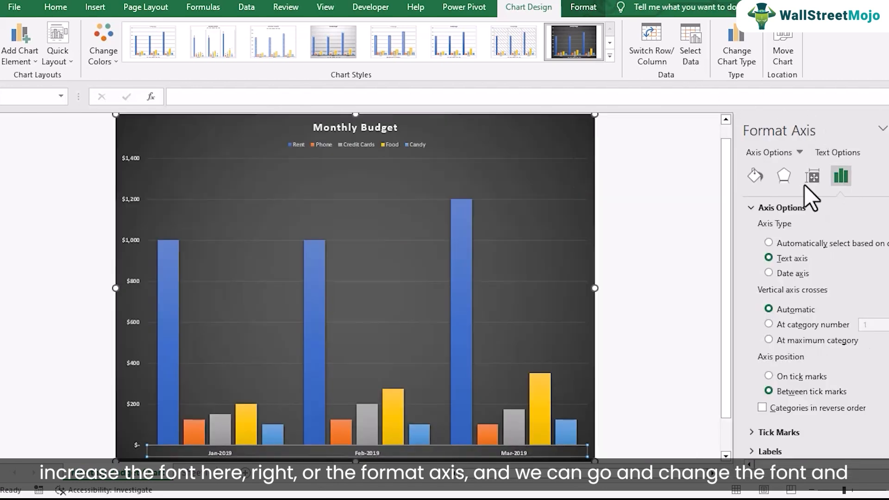
{"action": "left_click", "coordinate": [784, 177]}
{"action": "left_click", "coordinate": [755, 176]}
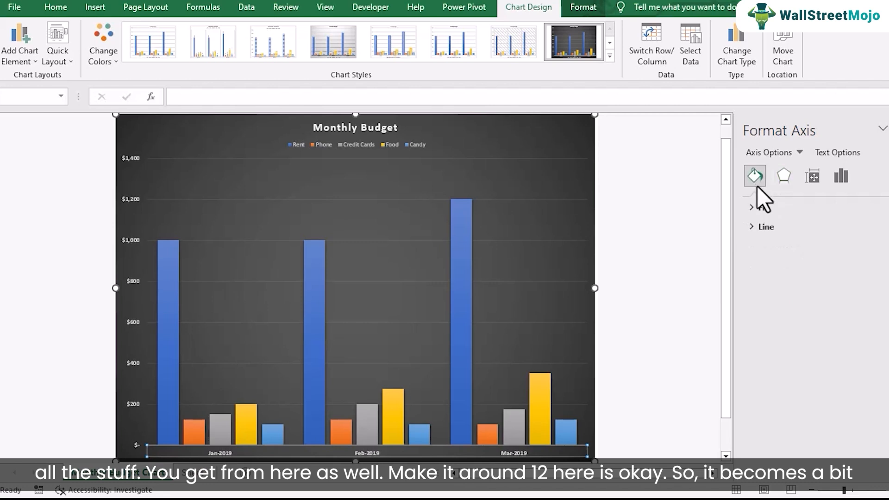
{"action": "left_click", "coordinate": [840, 176]}
{"action": "left_click", "coordinate": [888, 128]}
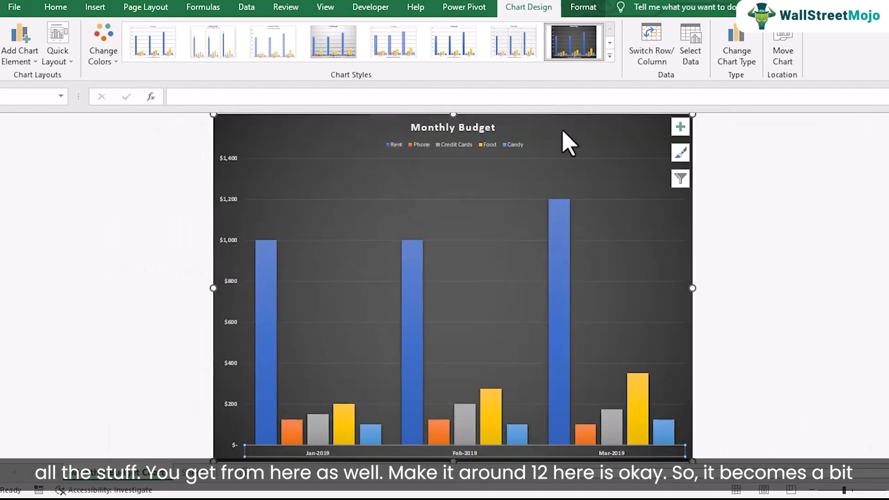
Set the font size of the month labels on the chart's horizontal axis to 12.
{"action": "left_click", "coordinate": [55, 7]}
{"action": "left_click", "coordinate": [213, 74]}
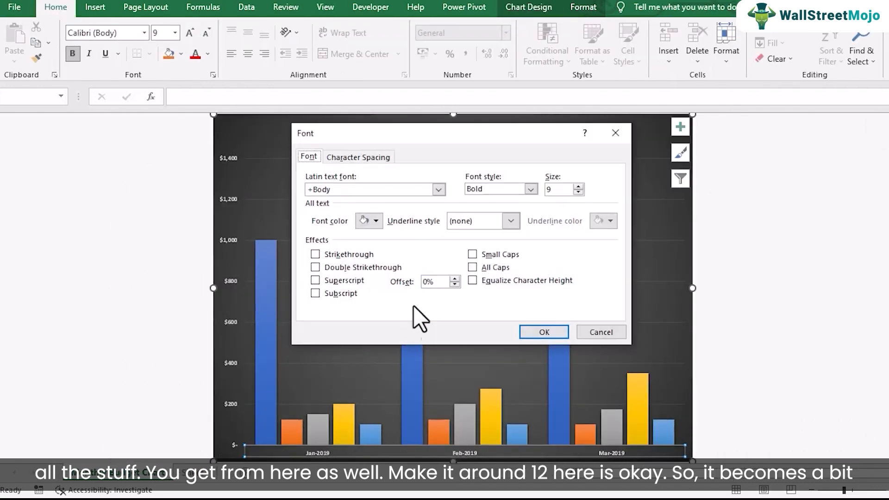
{"action": "left_click_drag", "start_coordinate": [560, 190], "coordinate": [507, 193]}
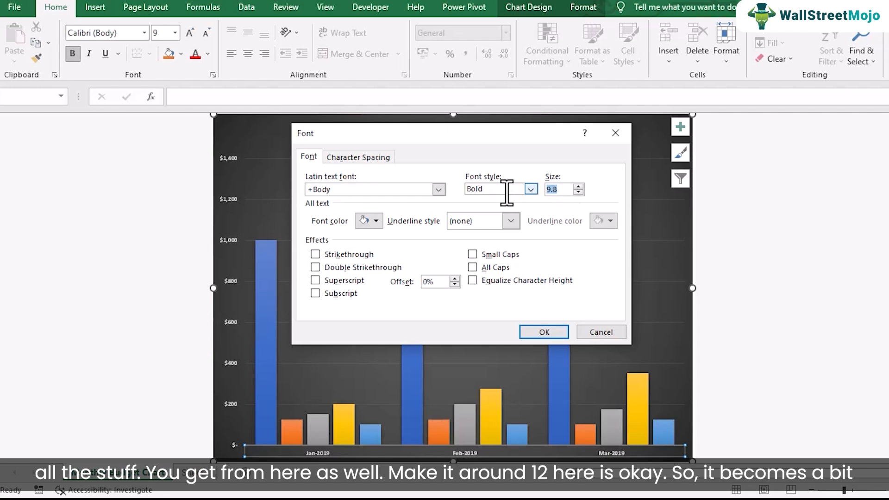
{"action": "type", "text": "12"}
{"action": "left_click", "coordinate": [544, 331]}
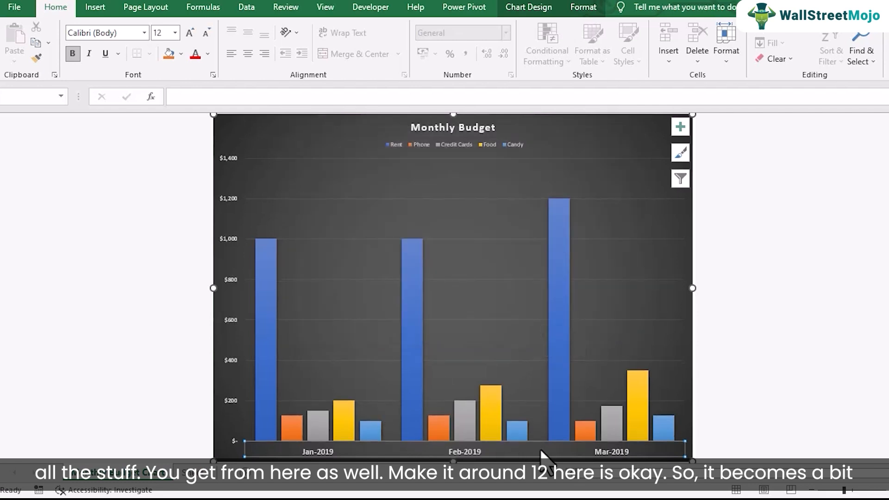
Set the font size of the dollar labels on the chart's vertical value axis to 12.
{"action": "left_click", "coordinate": [230, 273]}
{"action": "left_click", "coordinate": [231, 245]}
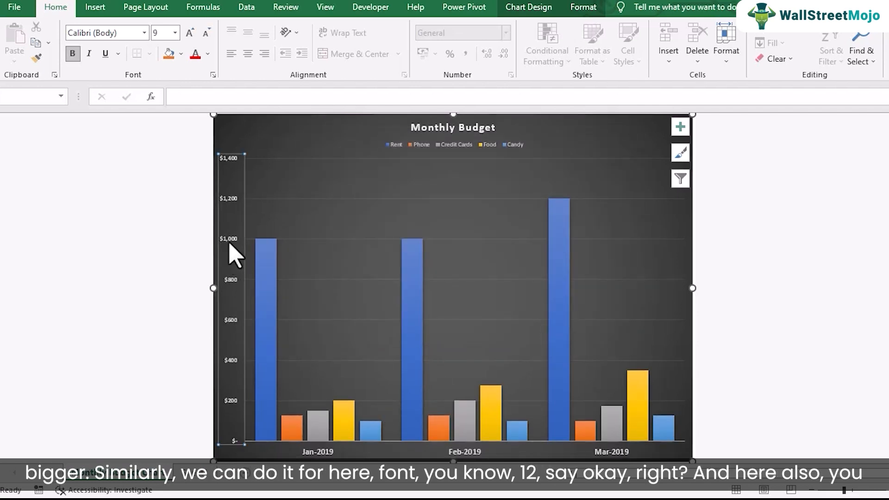
{"action": "right_click", "coordinate": [230, 240]}
{"action": "left_click", "coordinate": [262, 286]}
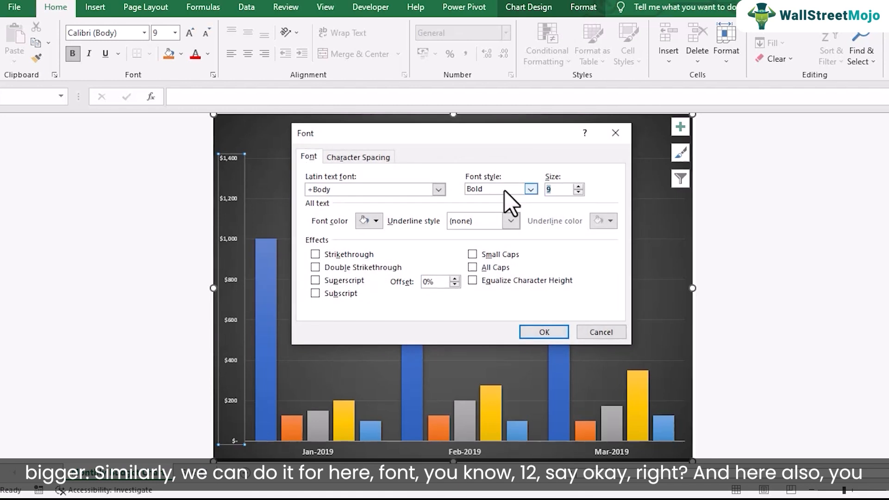
{"action": "left_click", "coordinate": [542, 333]}
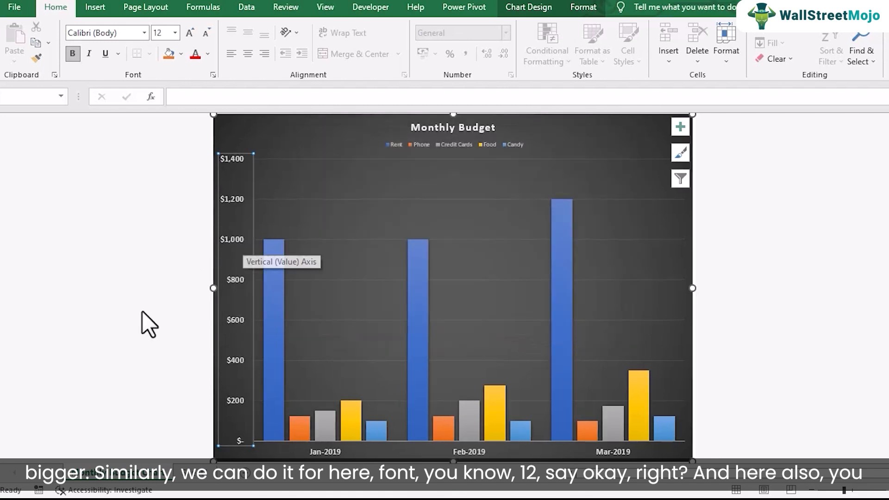
Set the font size of the chart's legend to 14.
{"action": "left_click", "coordinate": [421, 146]}
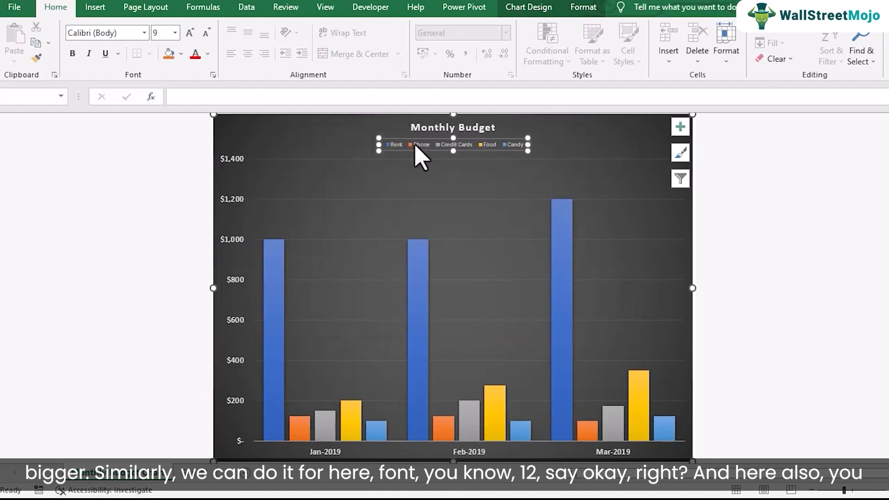
{"action": "left_click", "coordinate": [175, 33]}
{"action": "left_click", "coordinate": [160, 125]}
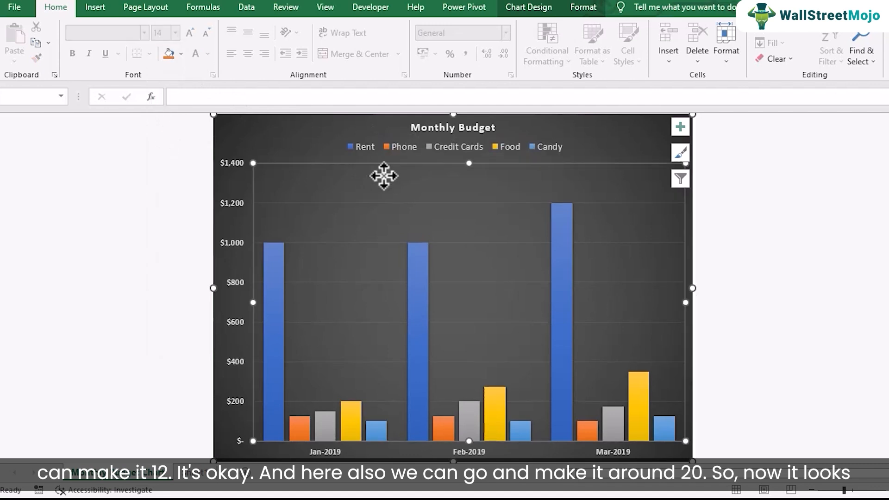
Set the font size of the Monthly Budget chart title to 20 and deselect the title.
{"action": "left_click", "coordinate": [412, 128]}
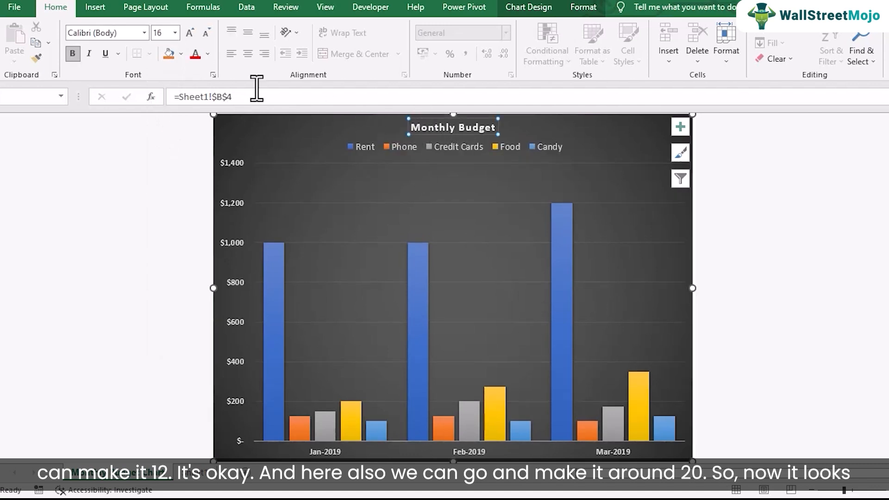
{"action": "left_click", "coordinate": [175, 33]}
{"action": "left_click", "coordinate": [168, 160]}
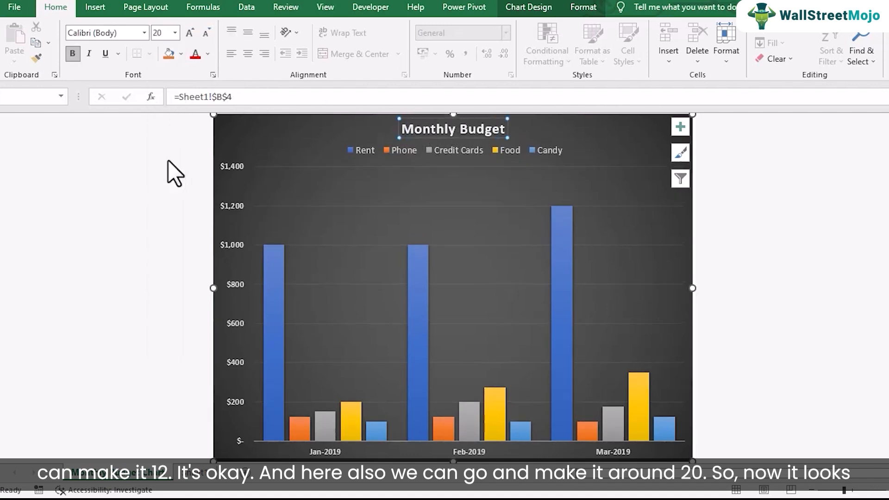
{"action": "left_click", "coordinate": [461, 169]}
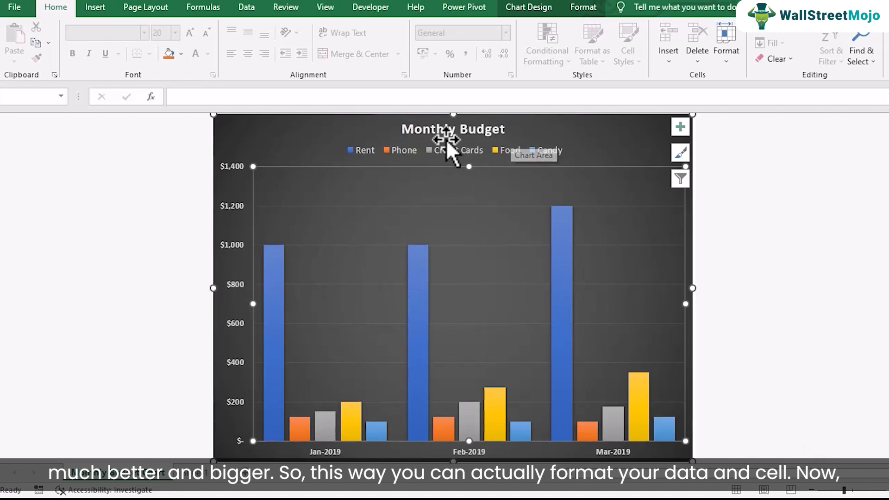
Move the chart from its own sheet back into Sheet1 as an embedded object.
{"action": "right_click", "coordinate": [609, 140]}
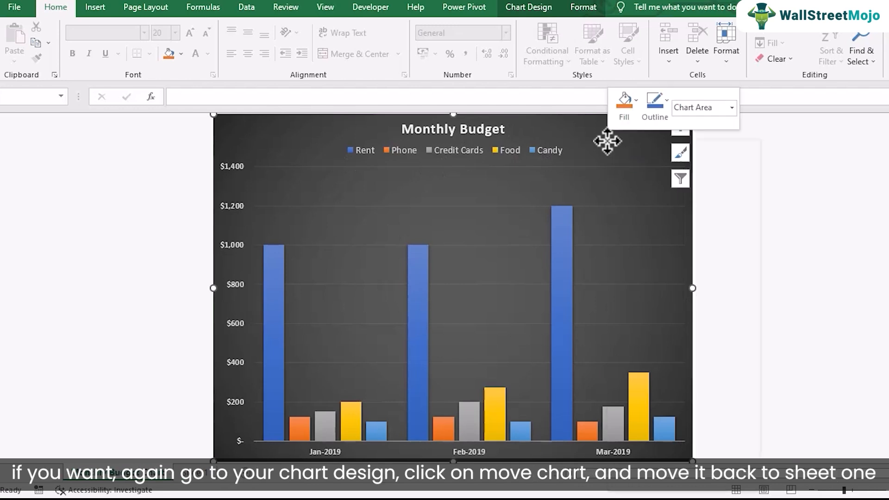
{"action": "left_click", "coordinate": [543, 9]}
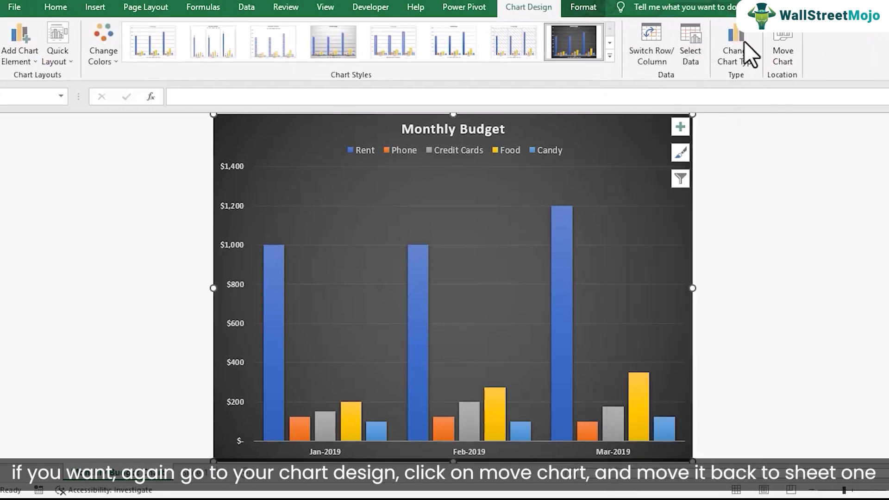
{"action": "left_click", "coordinate": [788, 44]}
{"action": "left_click_drag", "start_coordinate": [442, 15], "coordinate": [342, 21]}
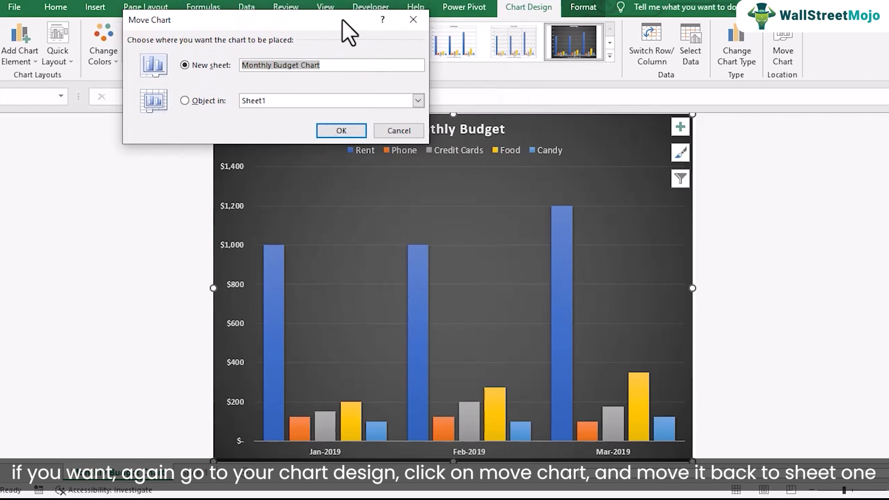
{"action": "left_click", "coordinate": [193, 100]}
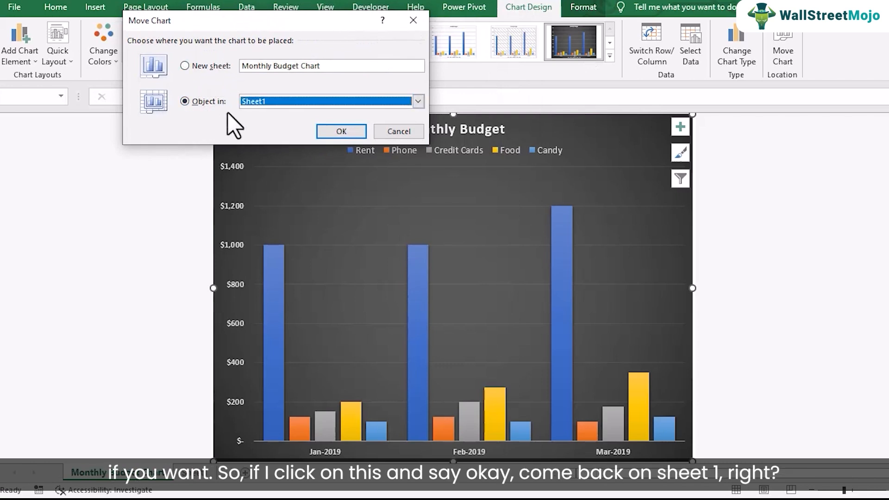
{"action": "left_click", "coordinate": [340, 132]}
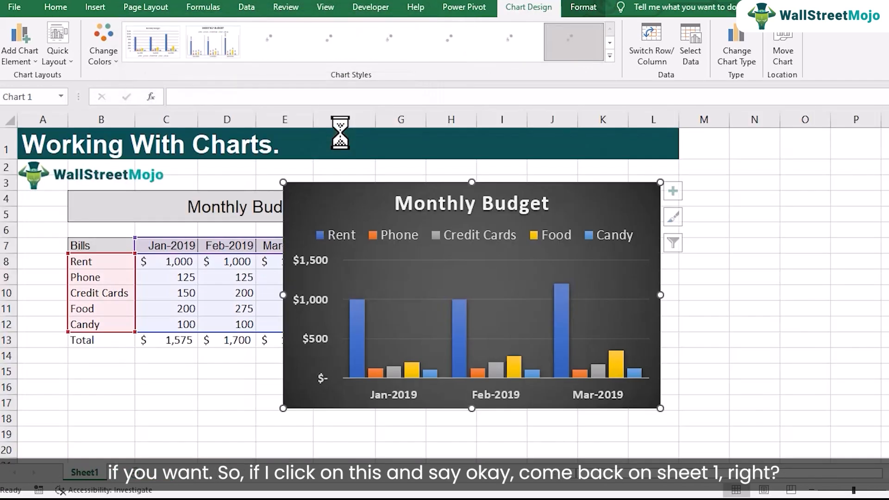
Enlarge the chart on Sheet1 and place it beside the budget table, starting at about column H.
{"action": "left_click_drag", "start_coordinate": [408, 206], "coordinate": [584, 195]}
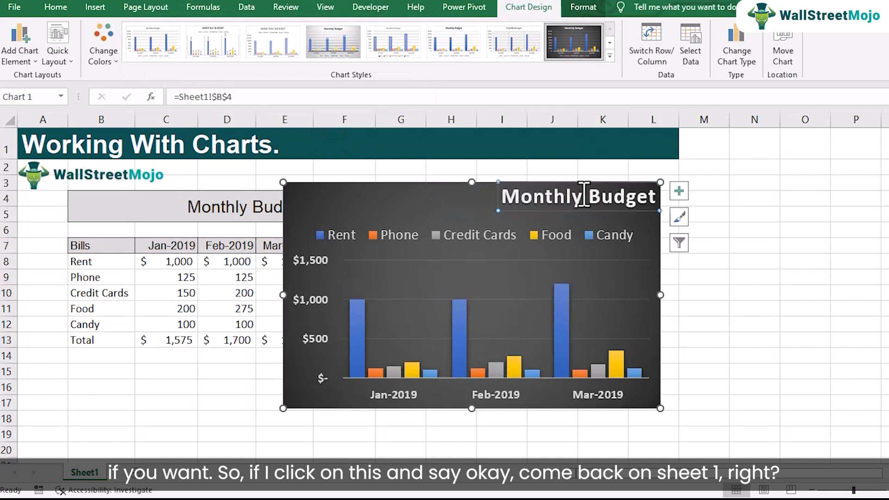
{"action": "left_click_drag", "start_coordinate": [380, 194], "coordinate": [545, 181]}
{"action": "left_click_drag", "start_coordinate": [449, 396], "coordinate": [238, 432]}
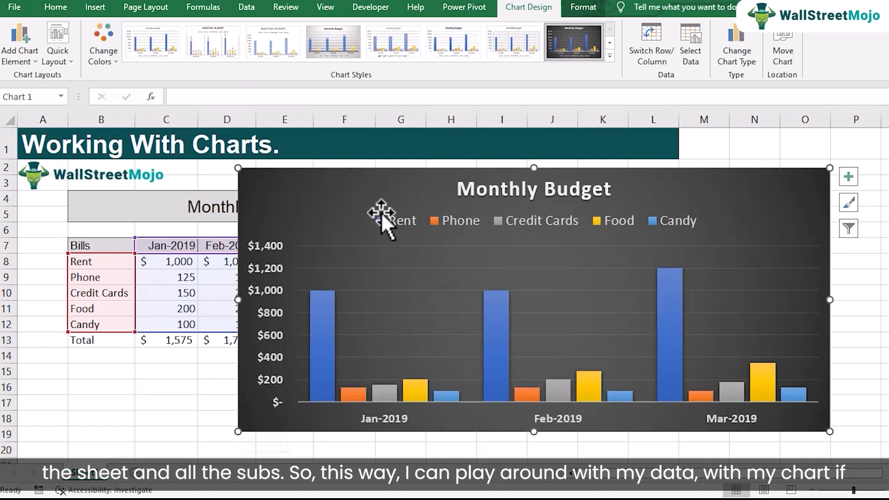
{"action": "mouse_move", "coordinate": [401, 182]}
{"action": "left_mouse_down"}
{"action": "mouse_move", "coordinate": [639, 193]}
{"action": "mouse_move", "coordinate": [613, 189]}
{"action": "left_mouse_up"}
{"action": "left_click_drag", "start_coordinate": [753, 440], "coordinate": [738, 431]}
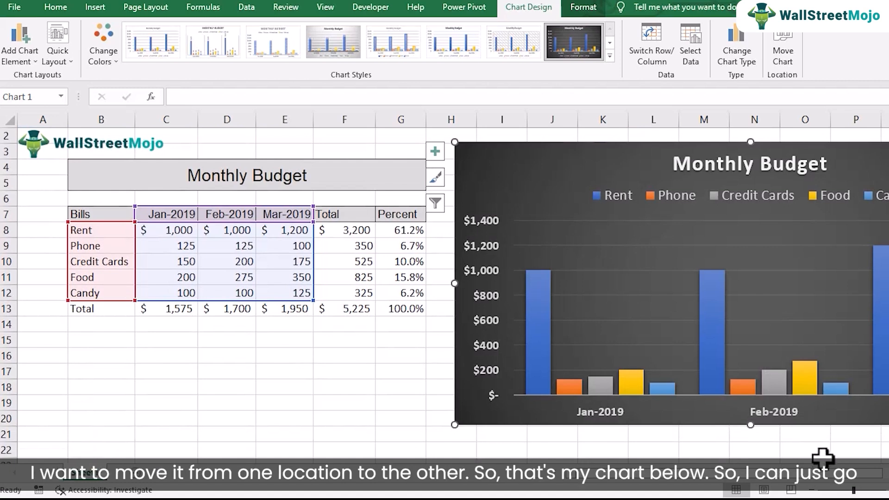
{"action": "mouse_move", "coordinate": [569, 158]}
{"action": "left_mouse_down"}
{"action": "mouse_move", "coordinate": [383, 332]}
{"action": "mouse_move", "coordinate": [472, 301]}
{"action": "mouse_move", "coordinate": [554, 167]}
{"action": "left_mouse_up"}
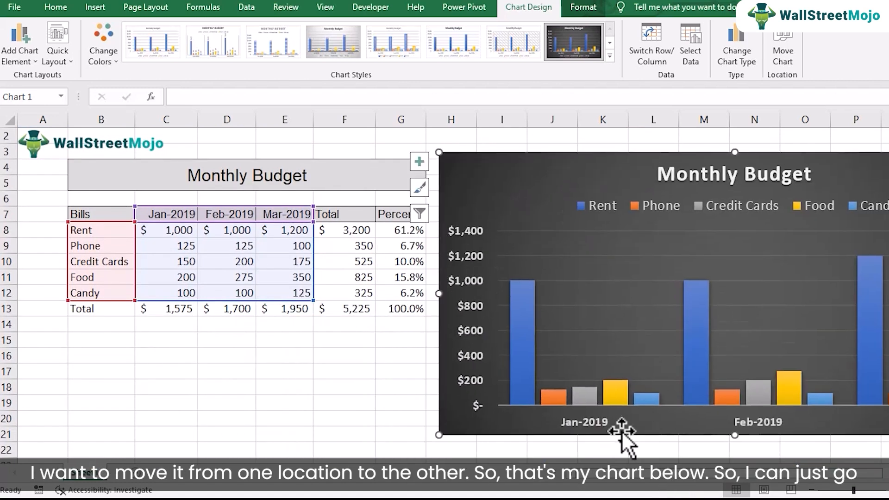
Reduce the font size of the month labels on the embedded chart's horizontal axis to 9.
{"action": "left_click", "coordinate": [590, 424]}
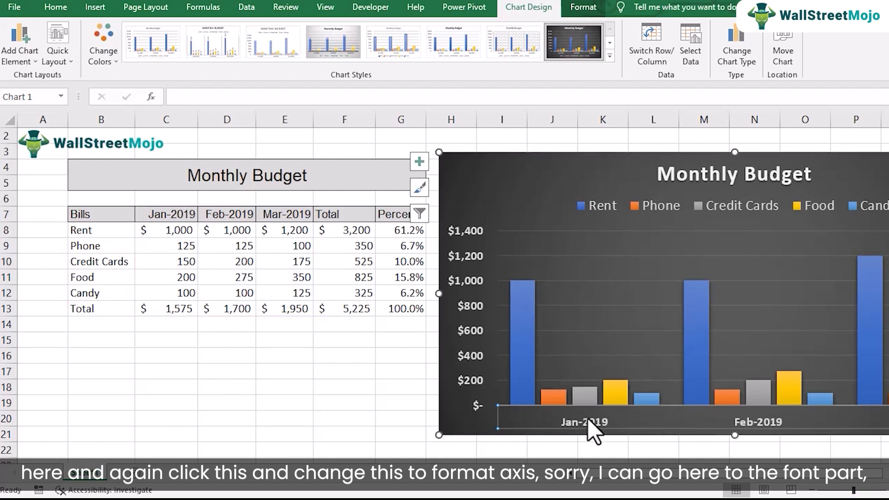
{"action": "left_click", "coordinate": [471, 365]}
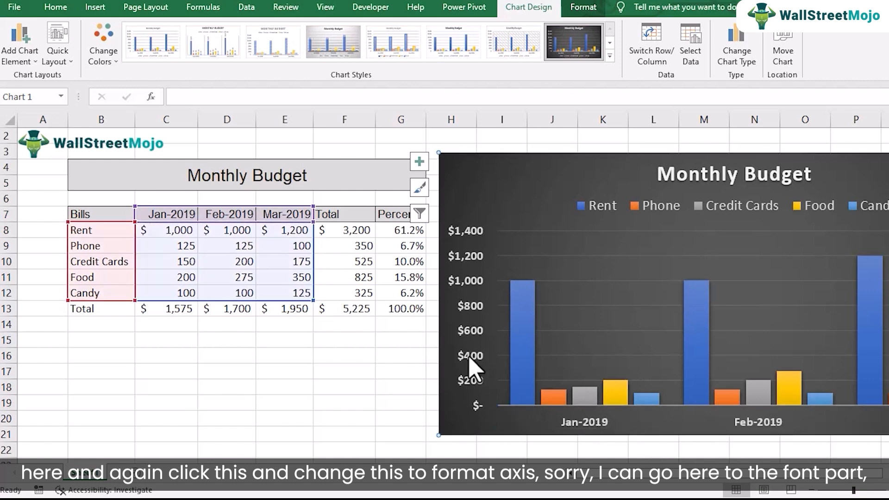
{"action": "right_click", "coordinate": [574, 421]}
{"action": "left_click", "coordinate": [605, 408]}
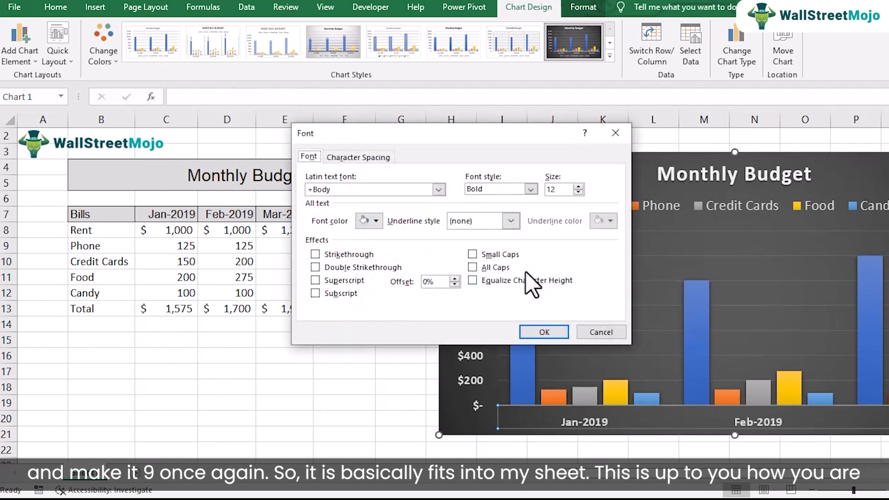
{"action": "left_click", "coordinate": [578, 186]}
{"action": "left_click", "coordinate": [551, 332]}
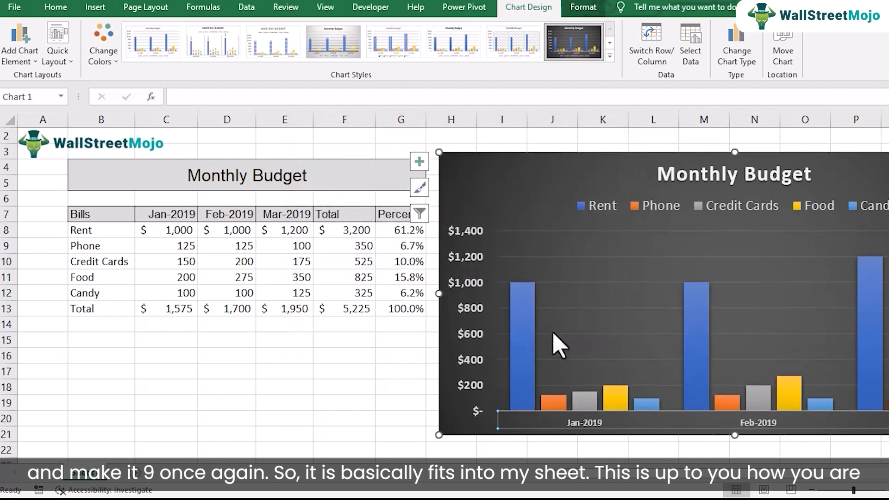
Set the font size of the embedded chart's vertical axis labels to 9 and deselect the axis.
{"action": "right_click", "coordinate": [477, 283]}
{"action": "left_click", "coordinate": [509, 321]}
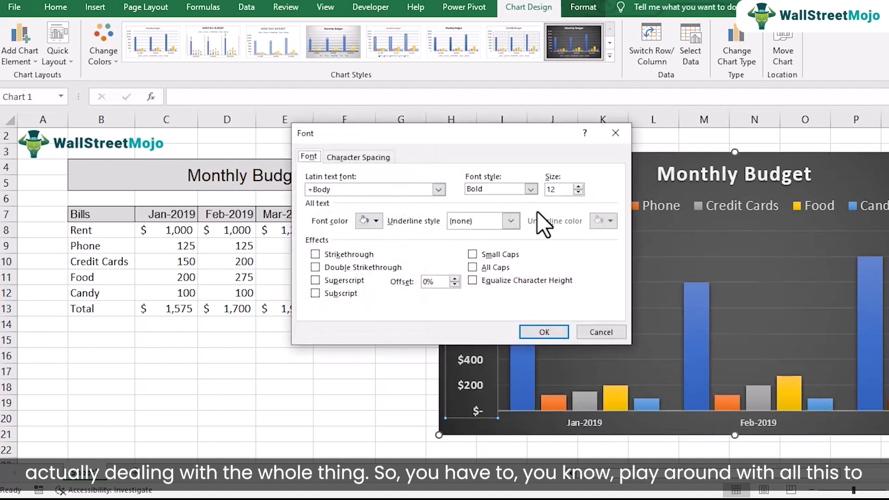
{"action": "type", "text": "9"}
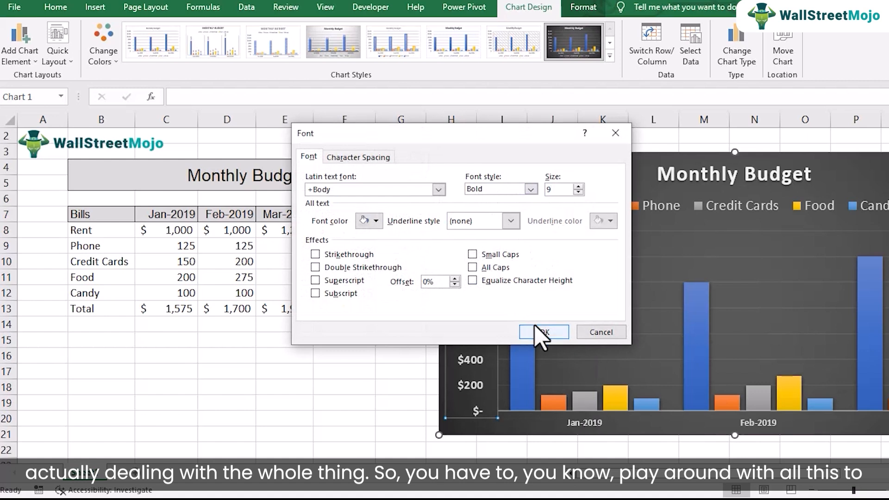
{"action": "left_click", "coordinate": [539, 332]}
{"action": "left_click", "coordinate": [548, 166]}
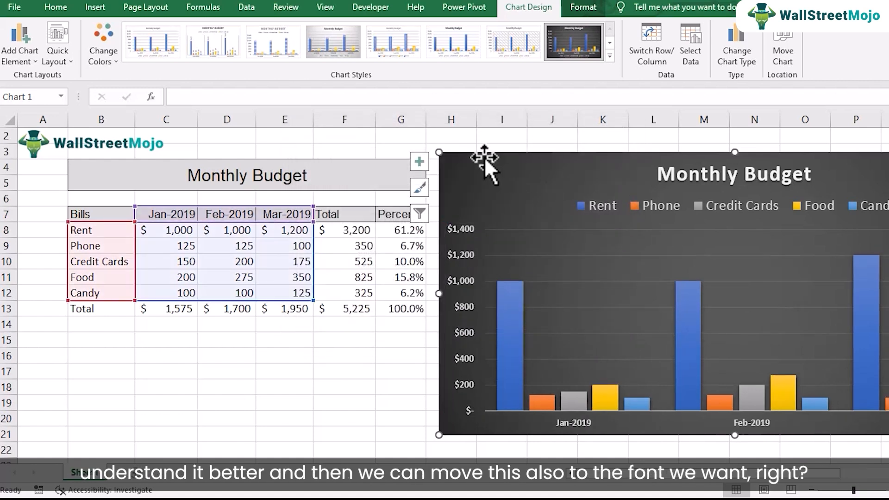
Set the font size of the chart's legend to 10.
{"action": "left_click", "coordinate": [686, 205]}
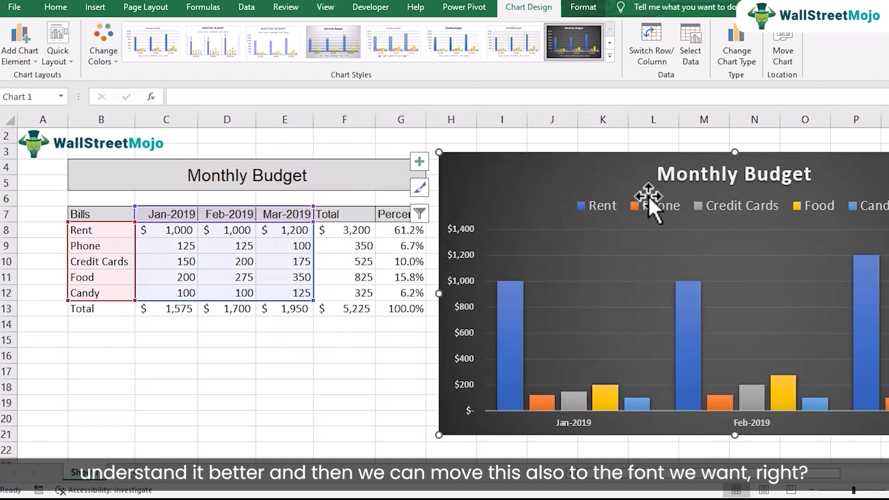
{"action": "left_click", "coordinate": [56, 7]}
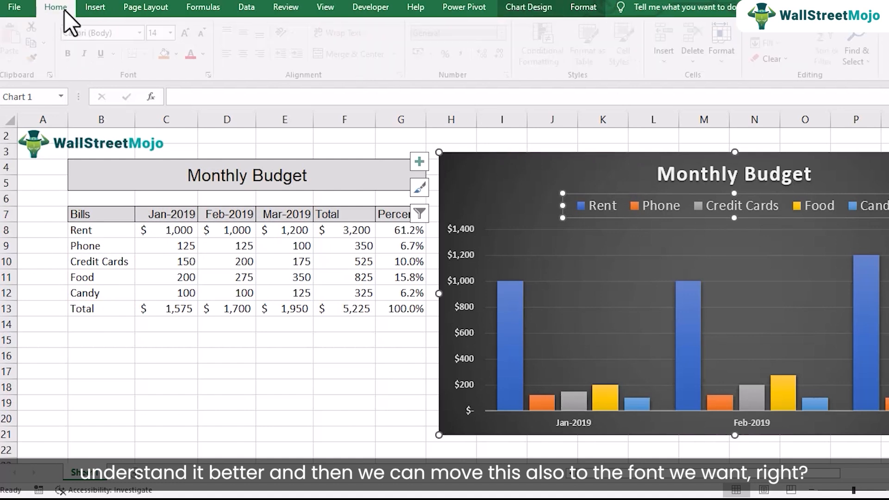
{"action": "right_click", "coordinate": [609, 216]}
{"action": "key", "text": "Escape"}
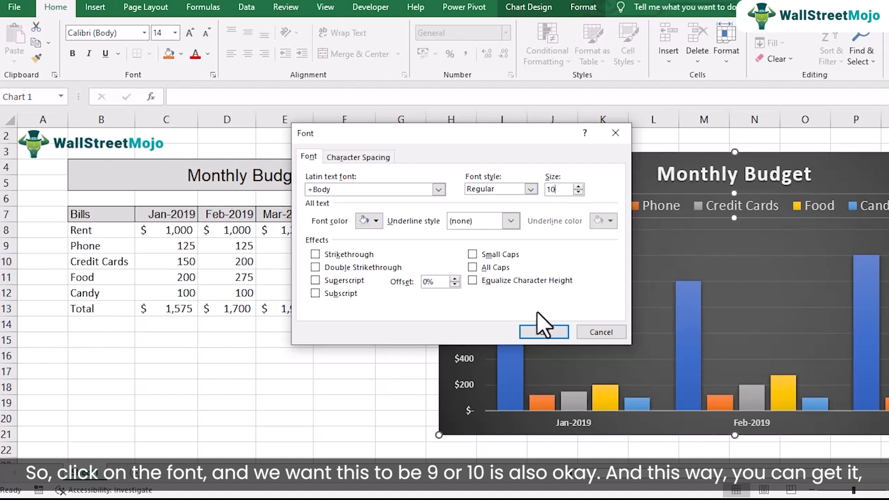
{"action": "left_click", "coordinate": [542, 331]}
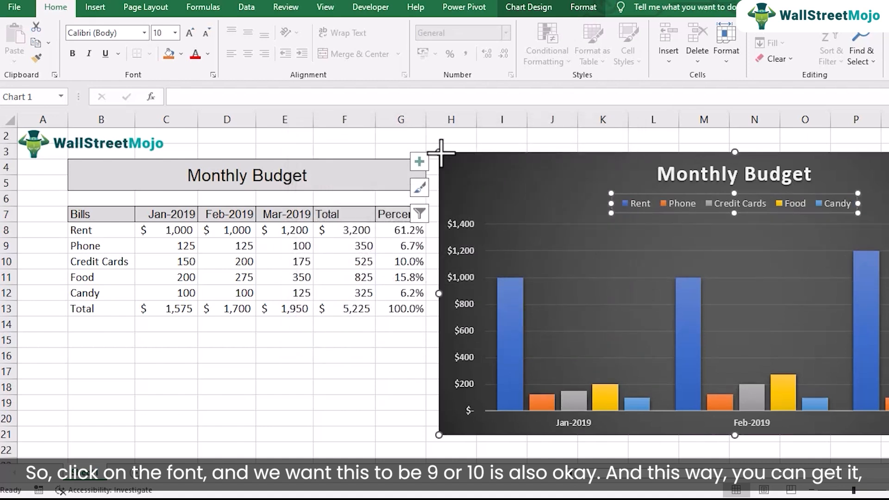
Shrink the chart and place it beside the budget table from column H, and check which cell its title is linked to.
{"action": "left_click", "coordinate": [439, 153]}
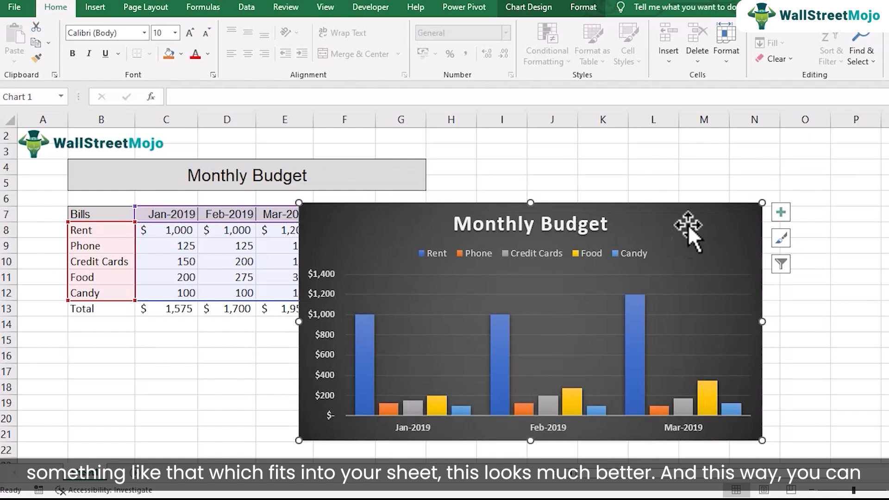
{"action": "left_click_drag", "start_coordinate": [662, 237], "coordinate": [801, 181]}
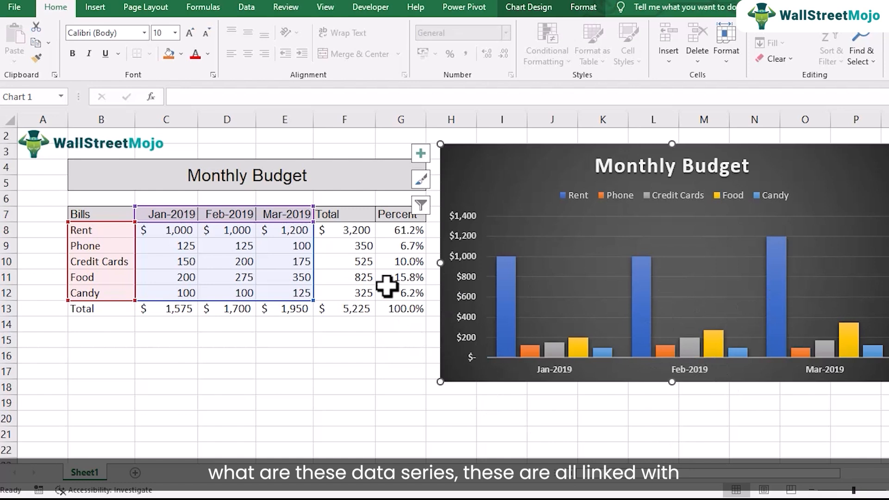
{"action": "left_click", "coordinate": [689, 163]}
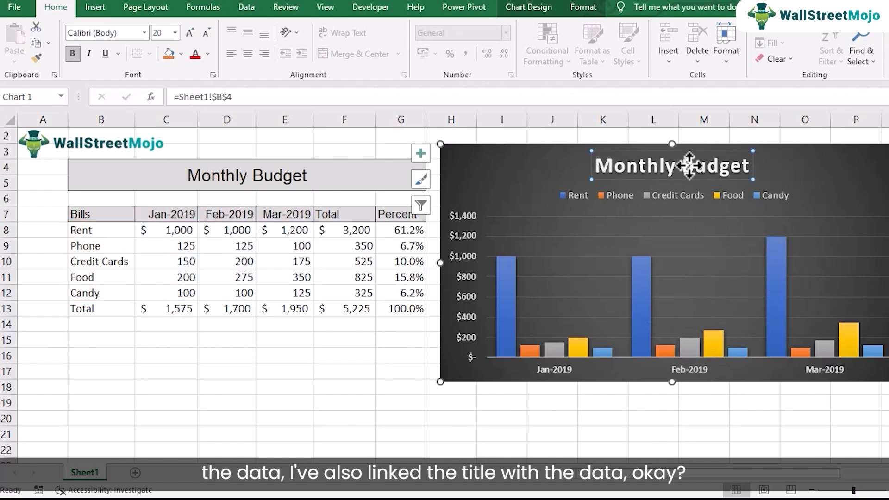
{"action": "left_click", "coordinate": [231, 341]}
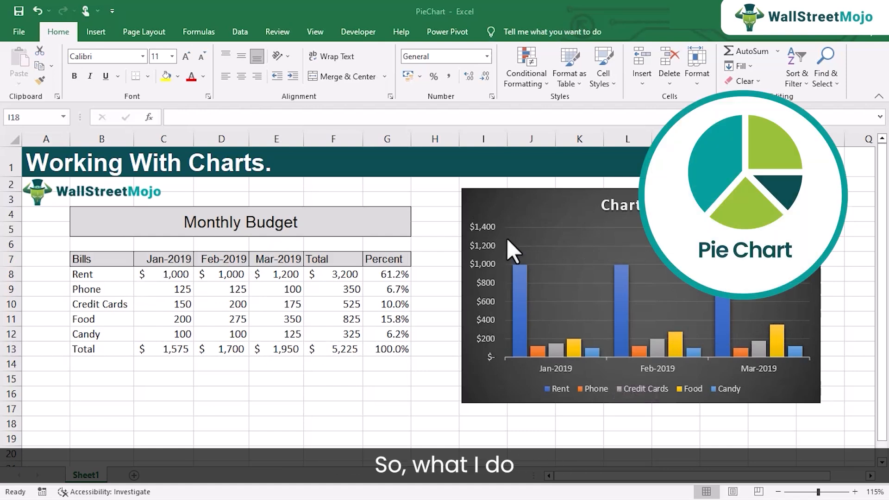
Replace the existing column chart with a 2-D pie chart of B7:E12, placed beside the budget table from about column I.
{"action": "left_click", "coordinate": [508, 206]}
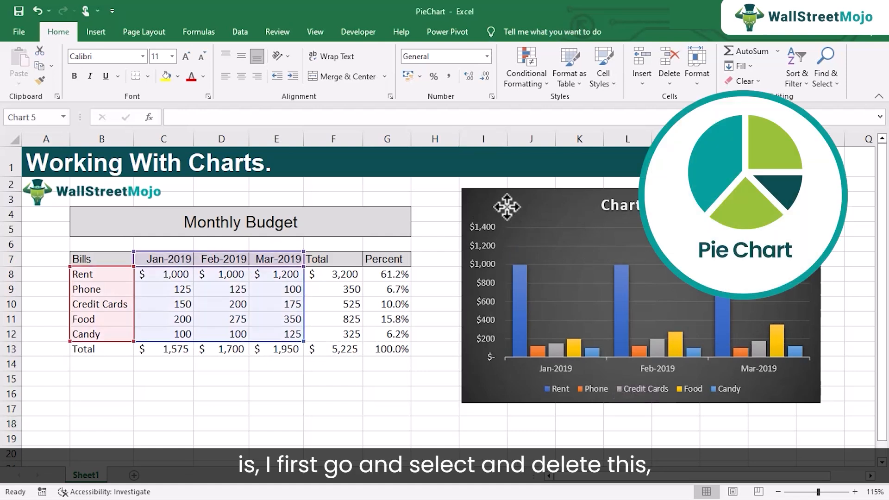
{"action": "key", "text": "Delete"}
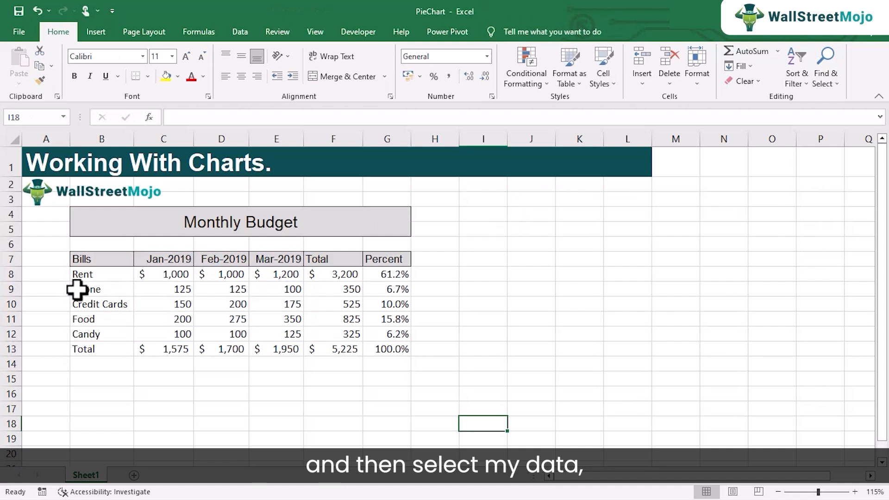
{"action": "left_click_drag", "start_coordinate": [97, 259], "coordinate": [287, 334]}
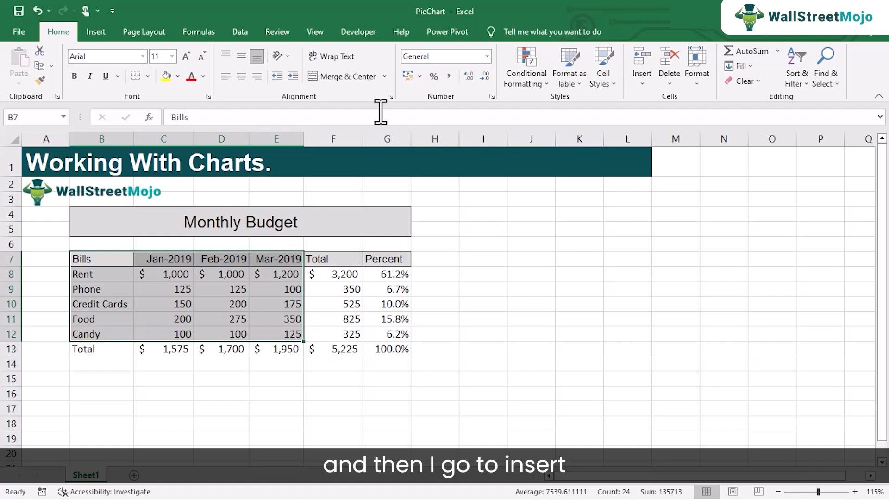
{"action": "left_click", "coordinate": [98, 33]}
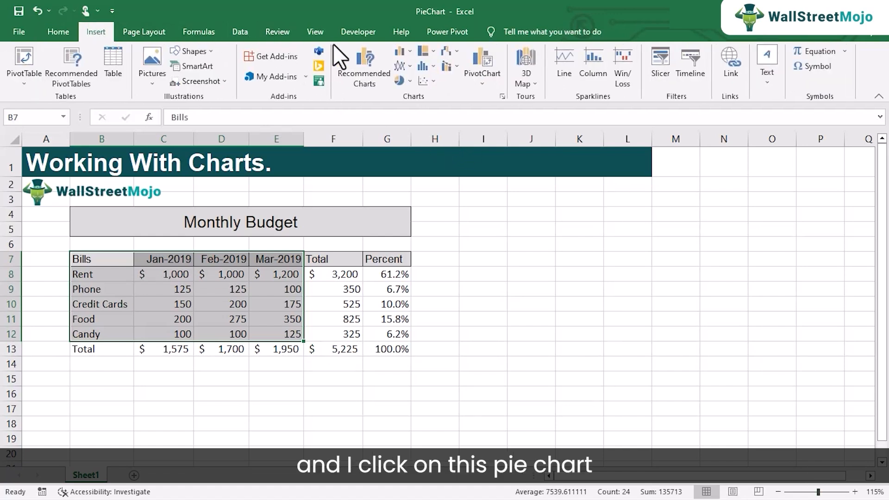
{"action": "left_click", "coordinate": [409, 81]}
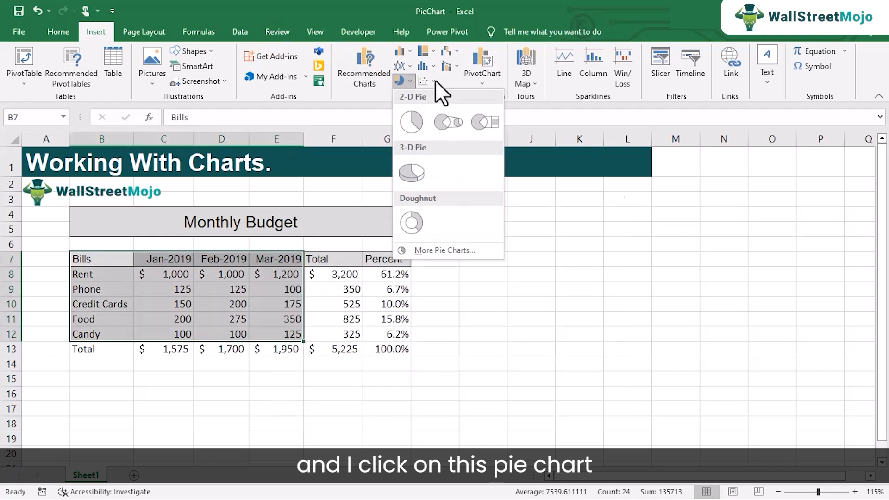
{"action": "left_click", "coordinate": [411, 121]}
{"action": "left_click_drag", "start_coordinate": [426, 242], "coordinate": [557, 215]}
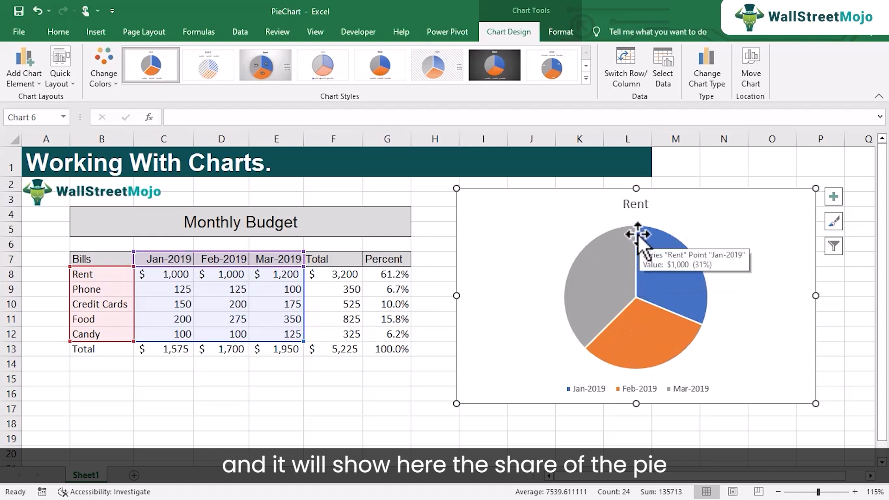
Set the March rent in cell E8 to 2000.
{"action": "mouse_move", "coordinate": [696, 305]}
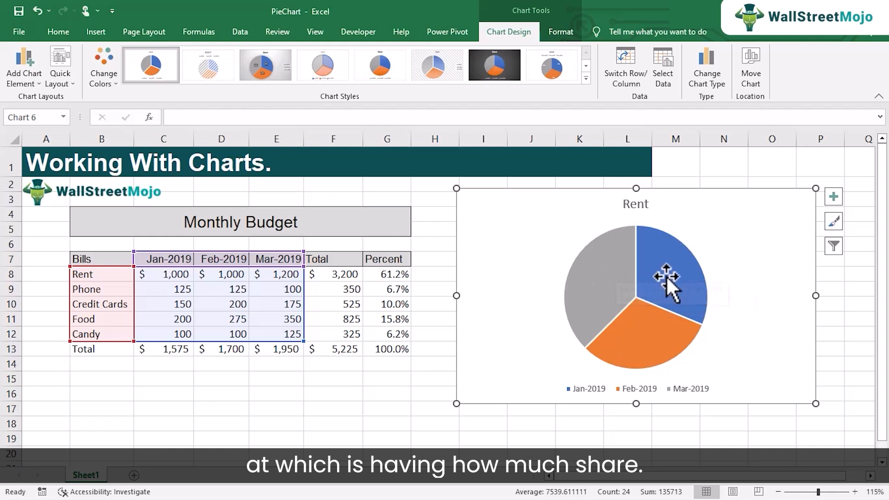
{"action": "mouse_move", "coordinate": [654, 324]}
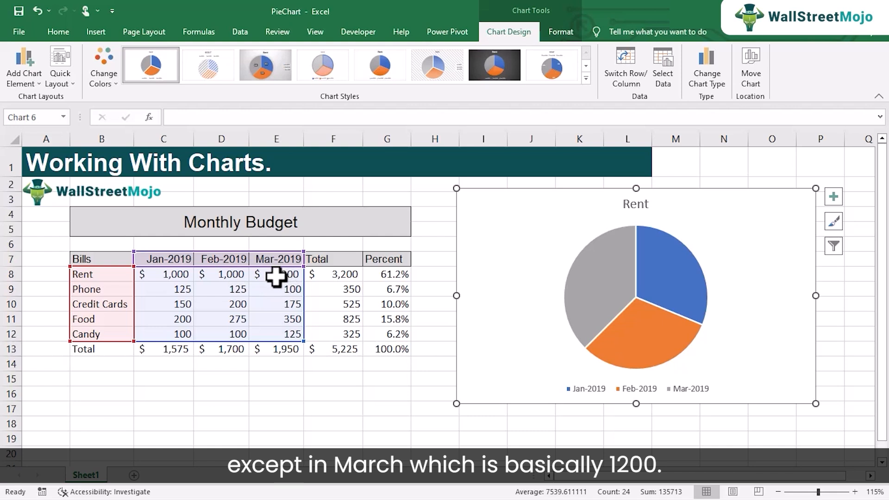
{"action": "mouse_move", "coordinate": [624, 337]}
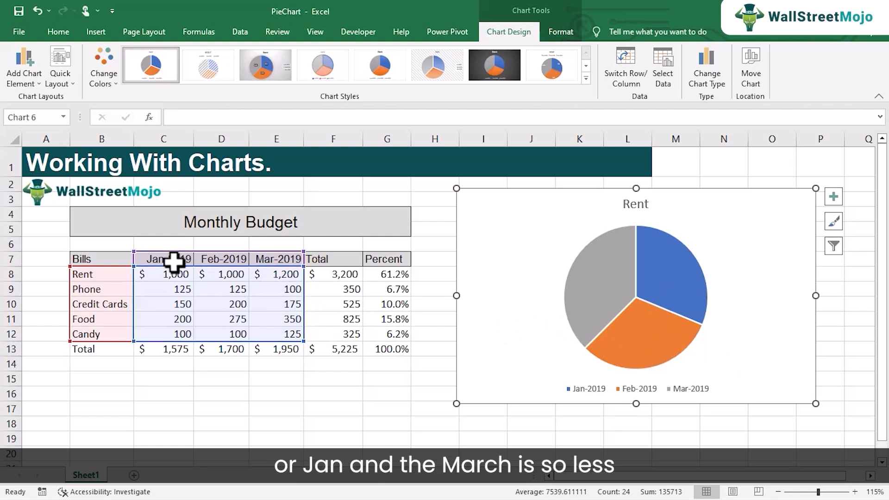
{"action": "mouse_move", "coordinate": [613, 329]}
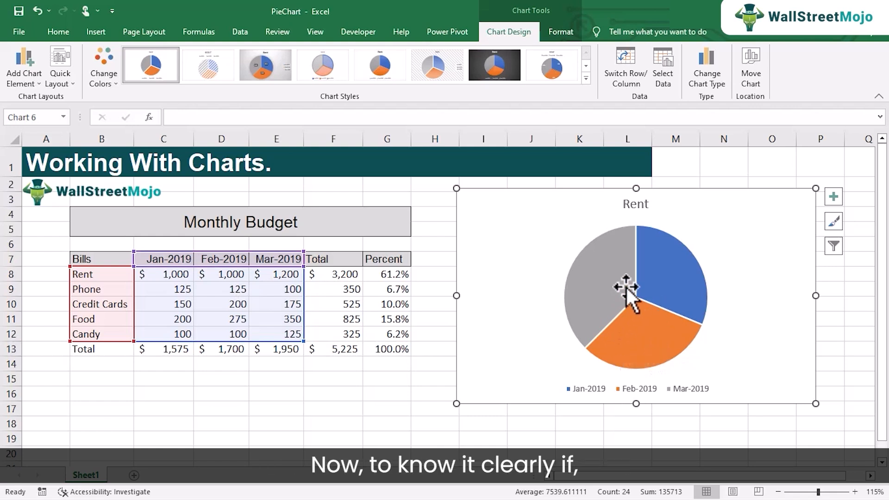
{"action": "left_click", "coordinate": [278, 275]}
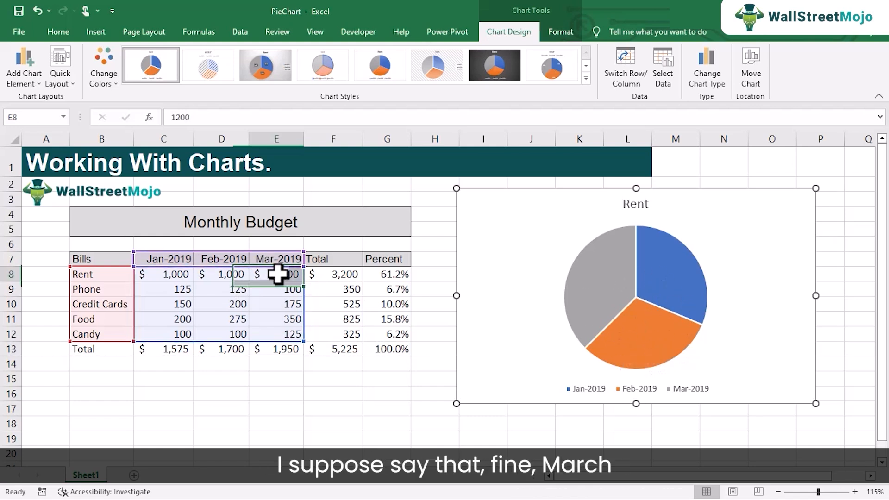
{"action": "type", "text": "2000"}
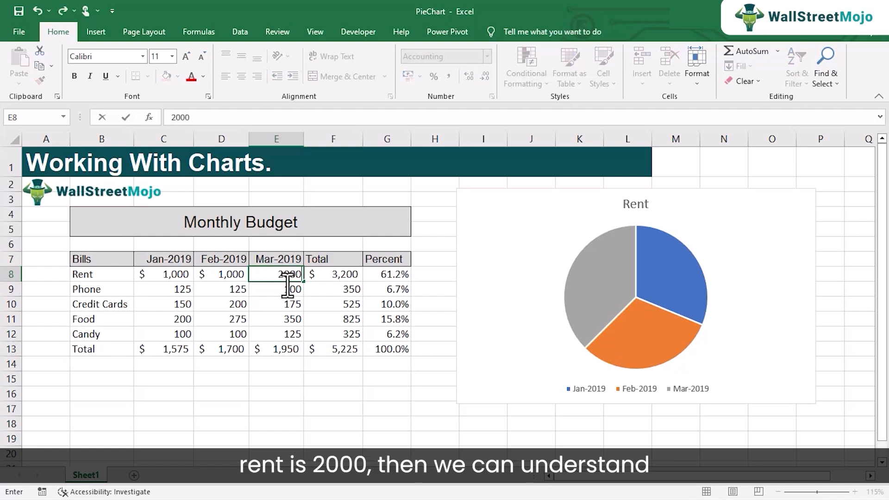
{"action": "key", "text": "Return"}
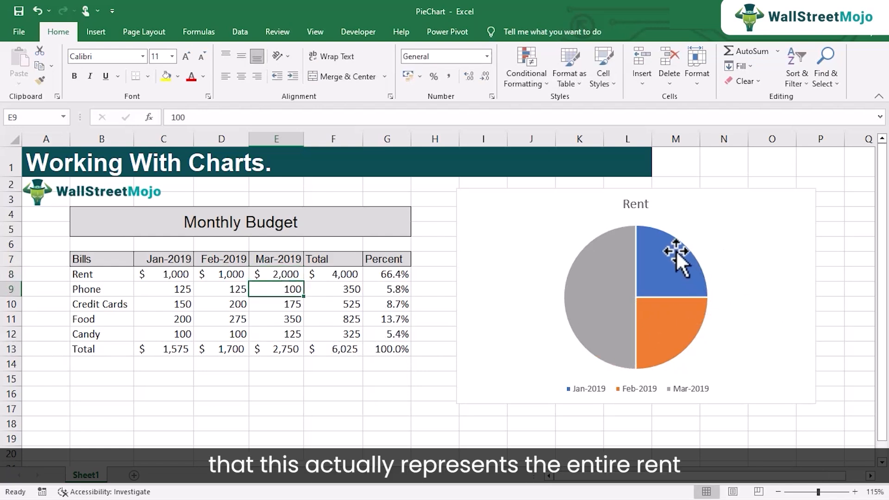
Examine the value and percentage share of each month's slice in the Rent pie chart.
{"action": "mouse_move", "coordinate": [568, 333]}
{"action": "mouse_move", "coordinate": [658, 250]}
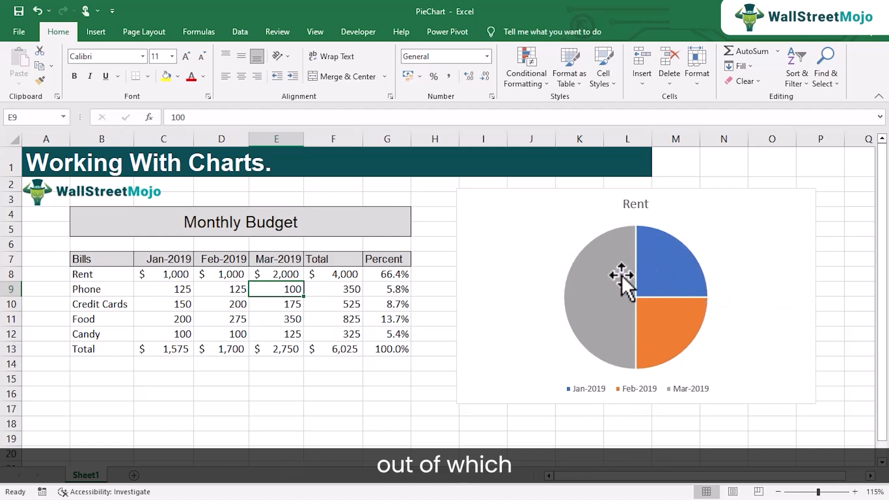
{"action": "mouse_move", "coordinate": [601, 277]}
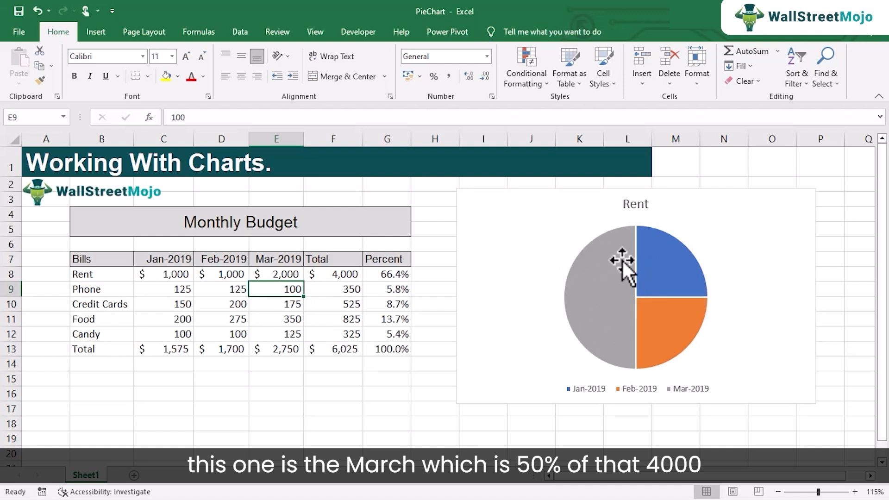
{"action": "mouse_move", "coordinate": [688, 265]}
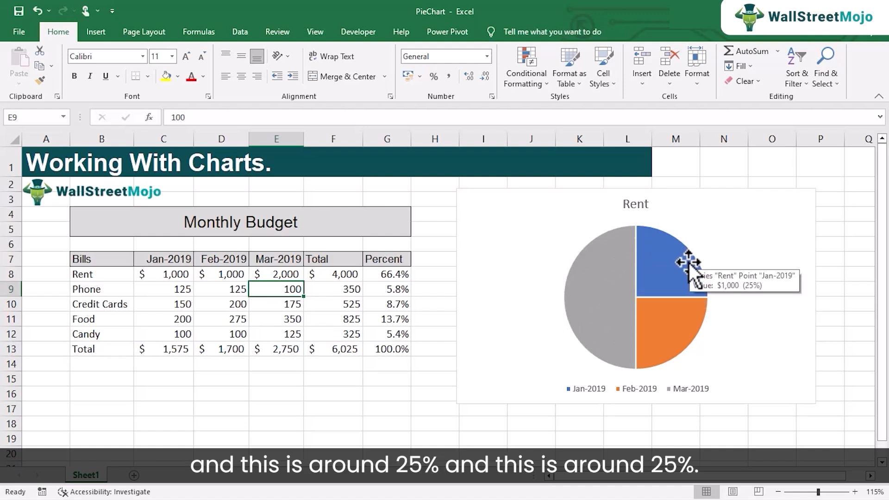
{"action": "mouse_move", "coordinate": [669, 315]}
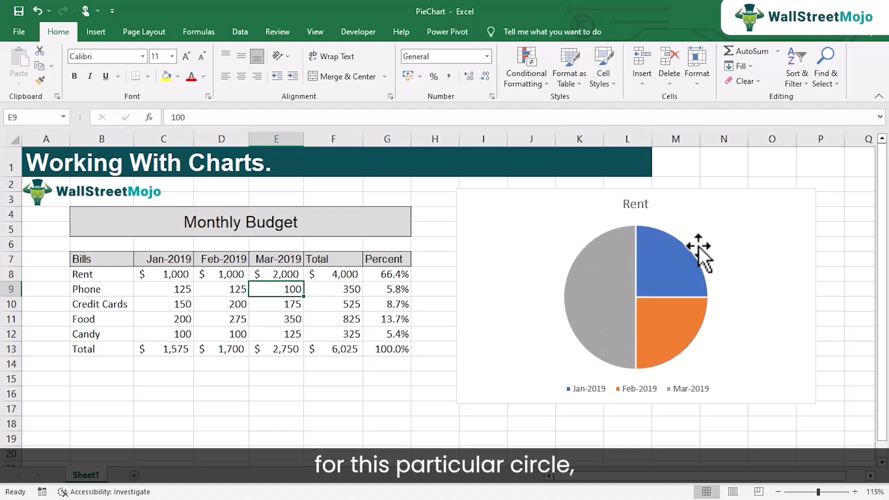
{"action": "mouse_move", "coordinate": [601, 308]}
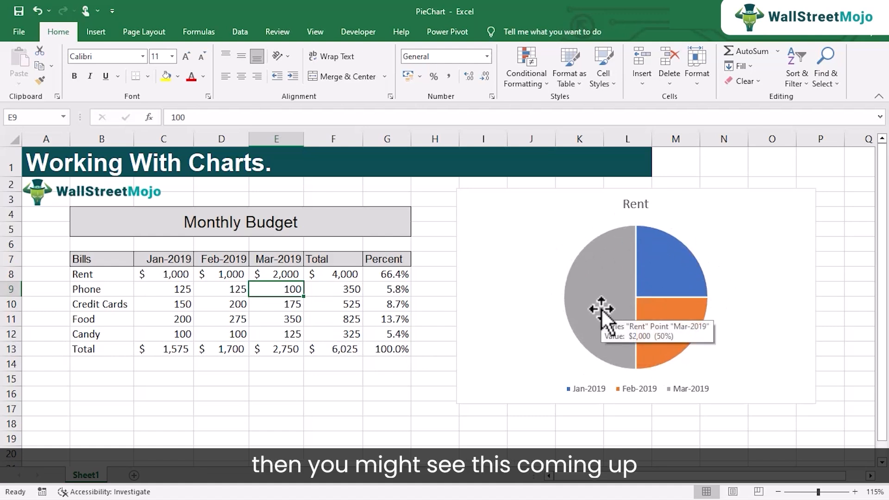
{"action": "mouse_move", "coordinate": [675, 289]}
{"action": "mouse_move", "coordinate": [584, 263]}
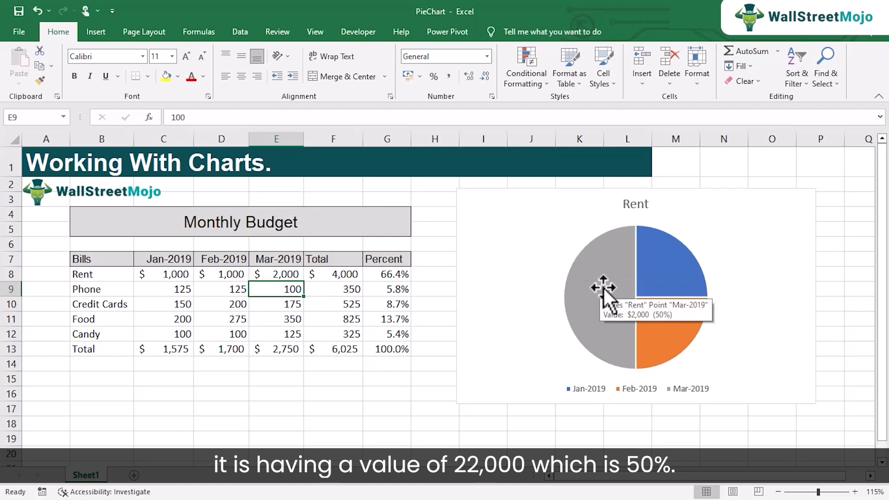
Set the March rent in cell E8 to 1000.
{"action": "left_click", "coordinate": [289, 276]}
{"action": "type", "text": "1000"}
{"action": "key", "text": "Return"}
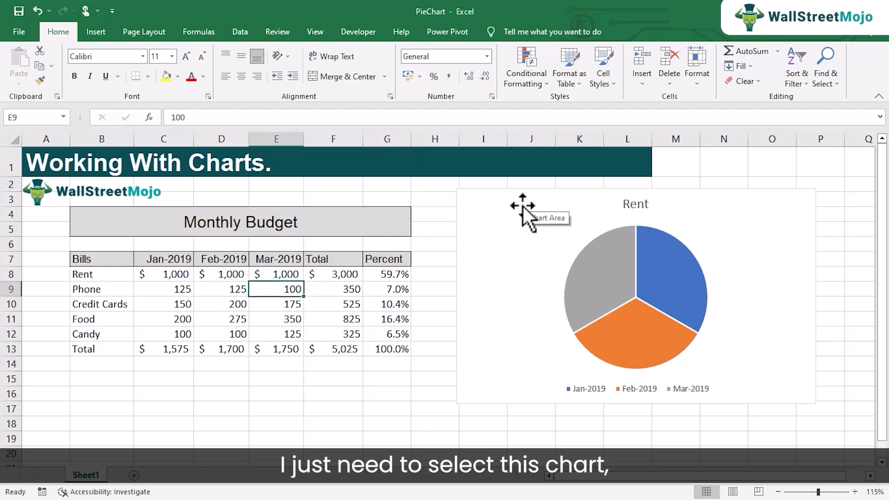
Switch the pie chart's rows and columns so that its slices show the bill categories for Jan-2019.
{"action": "left_click", "coordinate": [499, 203]}
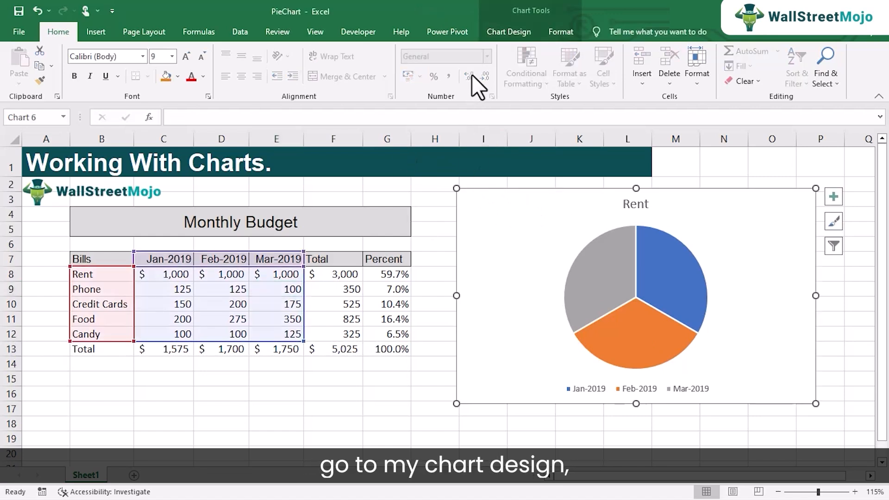
{"action": "left_click", "coordinate": [508, 32]}
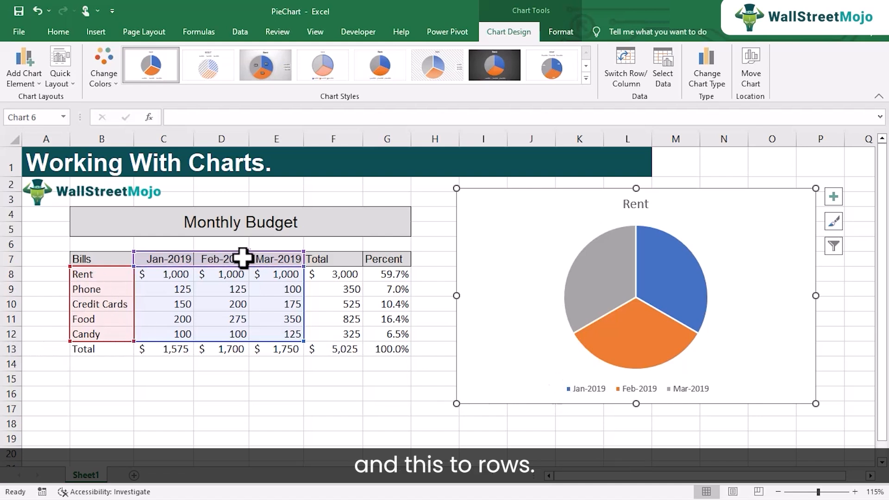
{"action": "left_click", "coordinate": [625, 77]}
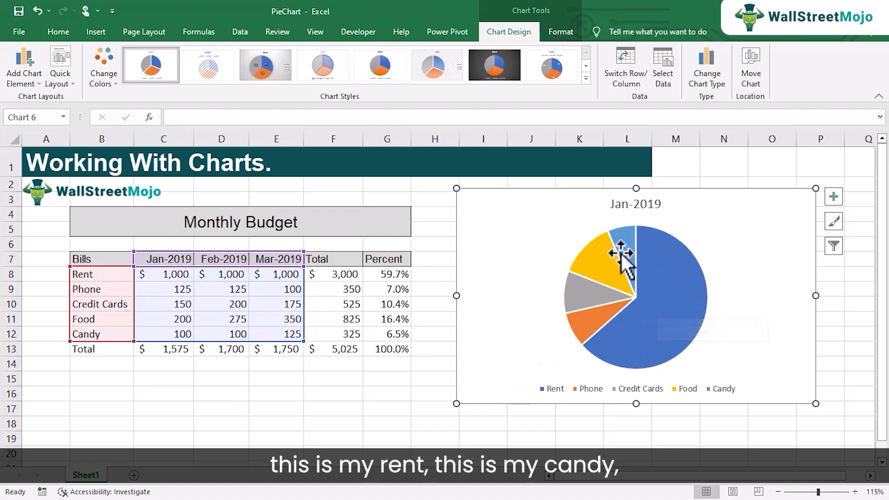
{"action": "mouse_move", "coordinate": [609, 268]}
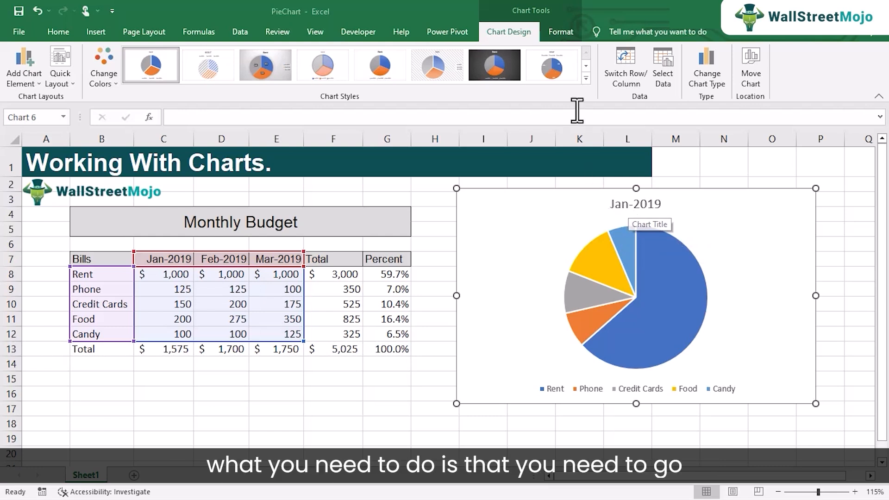
Redefine the pie chart's source data as the bill names B7:B12 together with the Feb-2019 column D7:D12.
{"action": "left_click", "coordinate": [664, 67]}
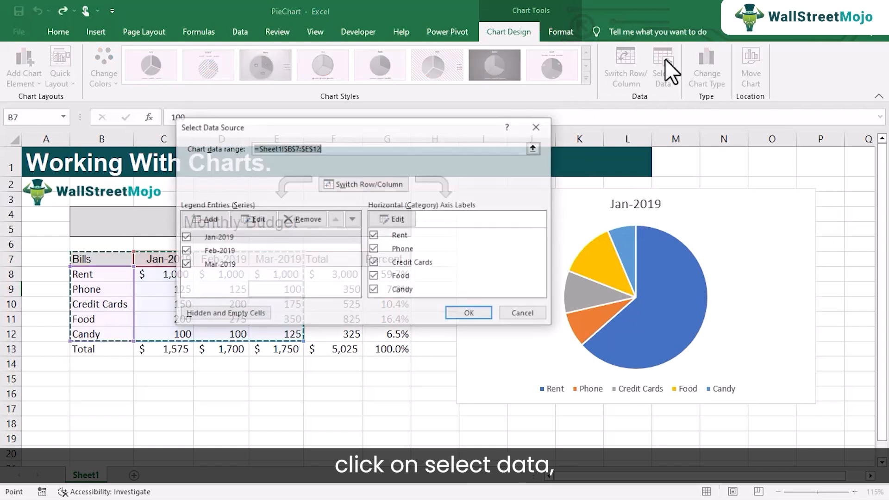
{"action": "left_click_drag", "start_coordinate": [445, 123], "coordinate": [701, 118]}
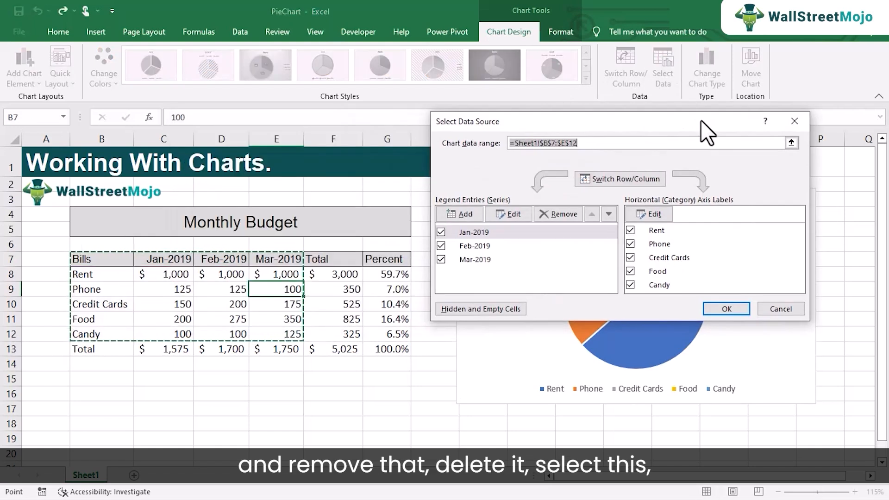
{"action": "key", "text": "Delete"}
{"action": "left_click_drag", "start_coordinate": [97, 259], "coordinate": [125, 334]}
{"action": "left_click_drag", "start_coordinate": [230, 260], "coordinate": [231, 334]}
{"action": "left_click", "coordinate": [718, 314]}
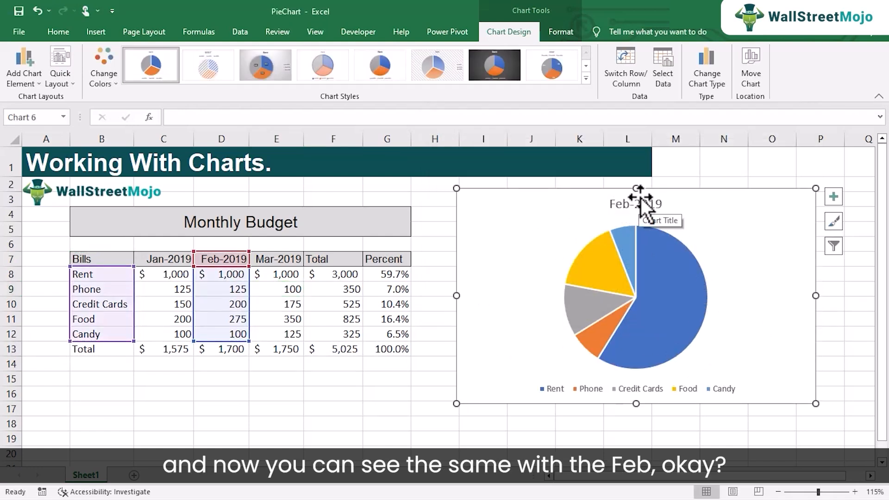
Redefine the pie chart's source data as the bill names B7:B12 together with the Mar-2019 column E7:E12.
{"action": "left_click", "coordinate": [665, 74]}
{"action": "key", "text": "Delete"}
{"action": "left_click_drag", "start_coordinate": [94, 259], "coordinate": [119, 328]}
{"action": "left_click_drag", "start_coordinate": [278, 260], "coordinate": [287, 334]}
{"action": "left_click", "coordinate": [730, 310]}
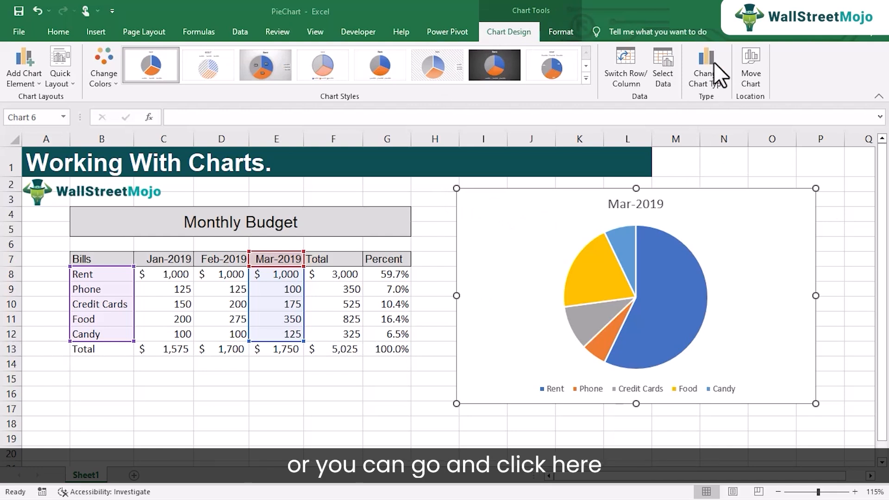
Change the Mar-2019 chart's type to 3-D Pie.
{"action": "left_click", "coordinate": [708, 77]}
{"action": "left_click", "coordinate": [403, 116]}
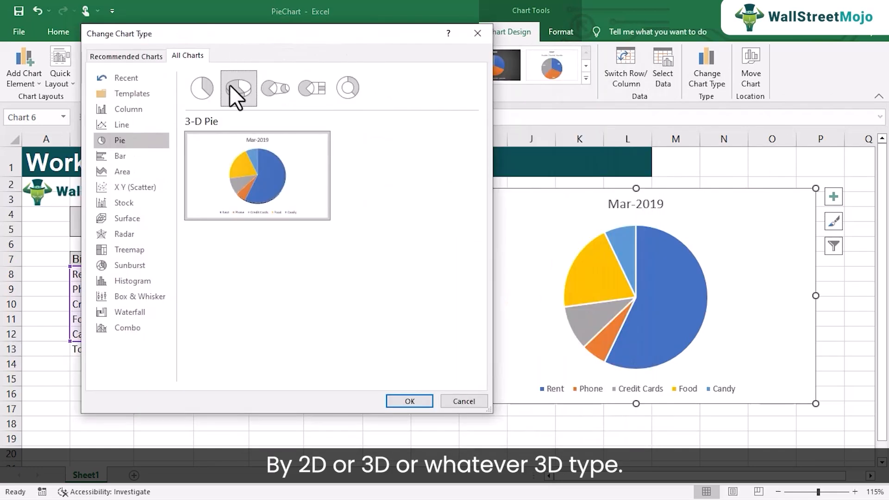
{"action": "left_click", "coordinate": [209, 88]}
{"action": "left_click", "coordinate": [234, 85]}
{"action": "mouse_move", "coordinate": [235, 83]}
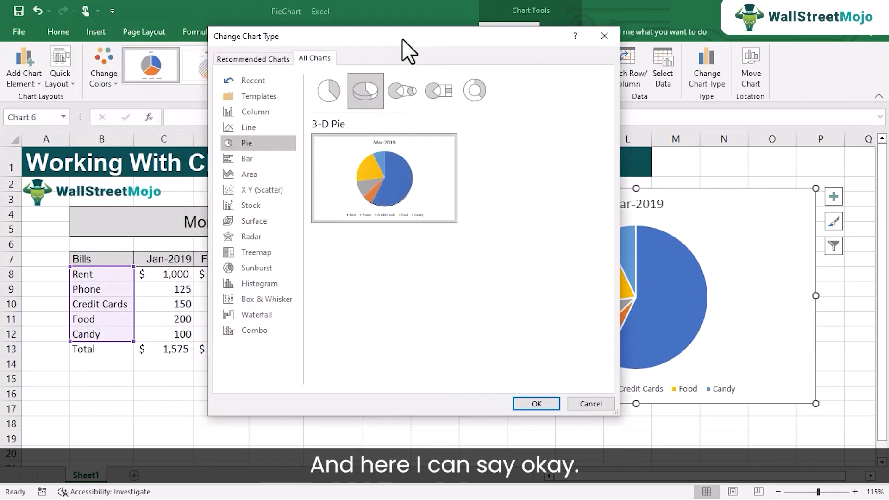
{"action": "left_click", "coordinate": [557, 398]}
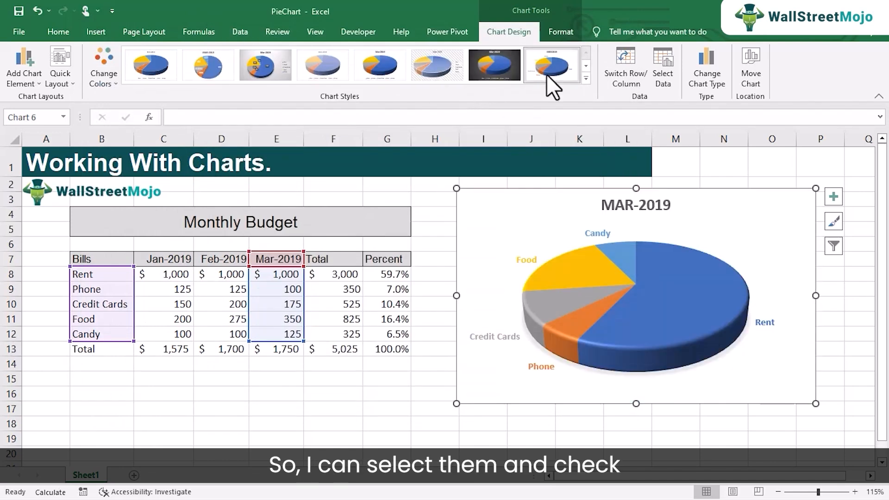
Try different chart styles on the 3-D pie and settle on the first style, keeping category and percentage labels on the slices.
{"action": "left_click", "coordinate": [568, 79]}
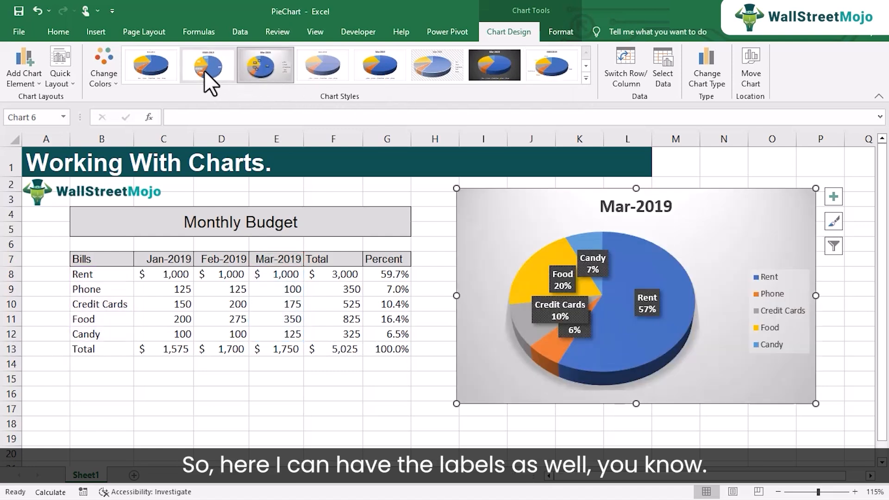
{"action": "left_click", "coordinate": [167, 69]}
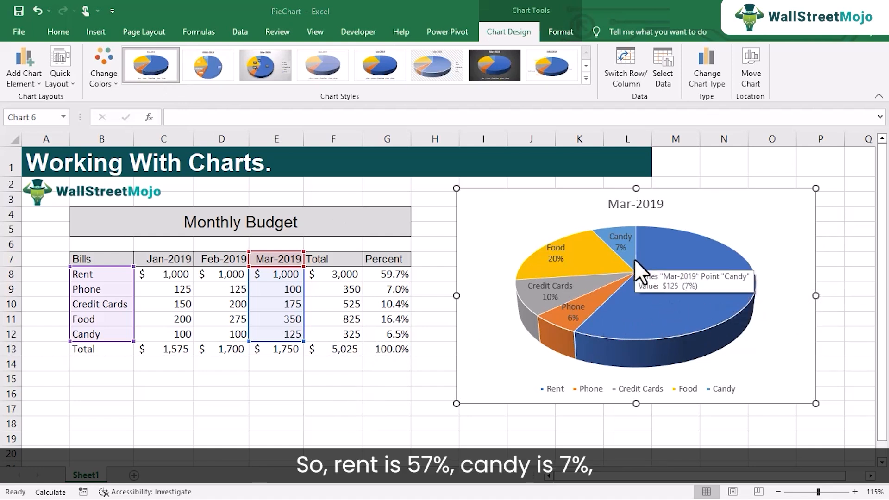
{"action": "mouse_move", "coordinate": [582, 253]}
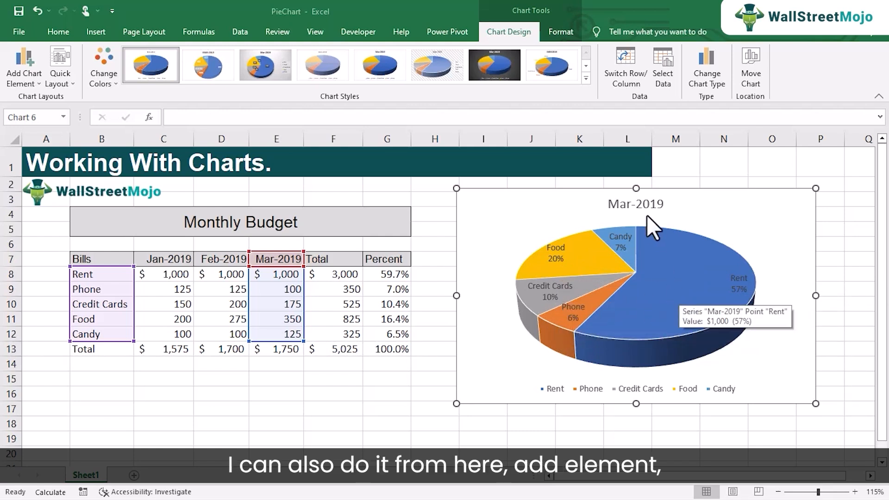
{"action": "left_click", "coordinate": [36, 80]}
{"action": "mouse_move", "coordinate": [59, 143]}
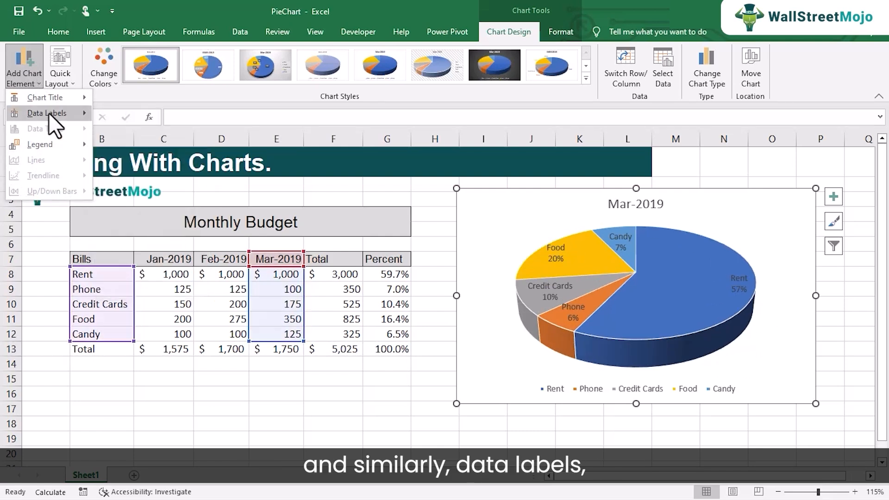
{"action": "mouse_move", "coordinate": [52, 115]}
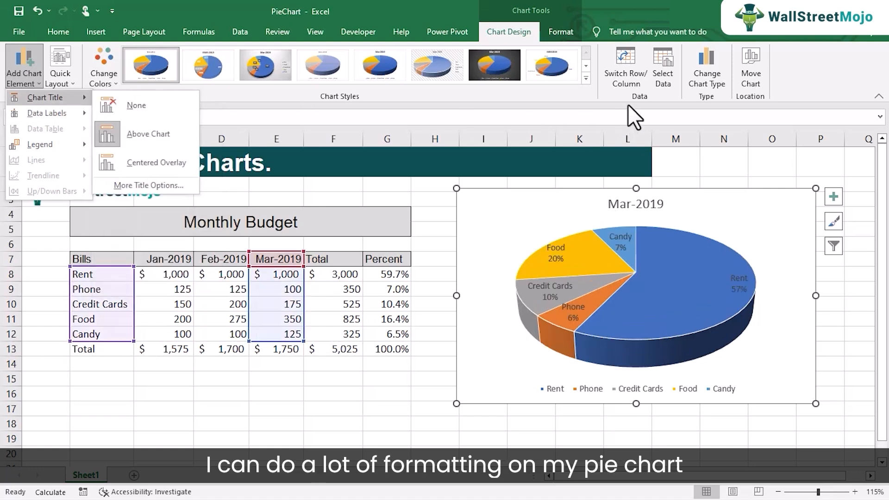
{"action": "left_click", "coordinate": [538, 95]}
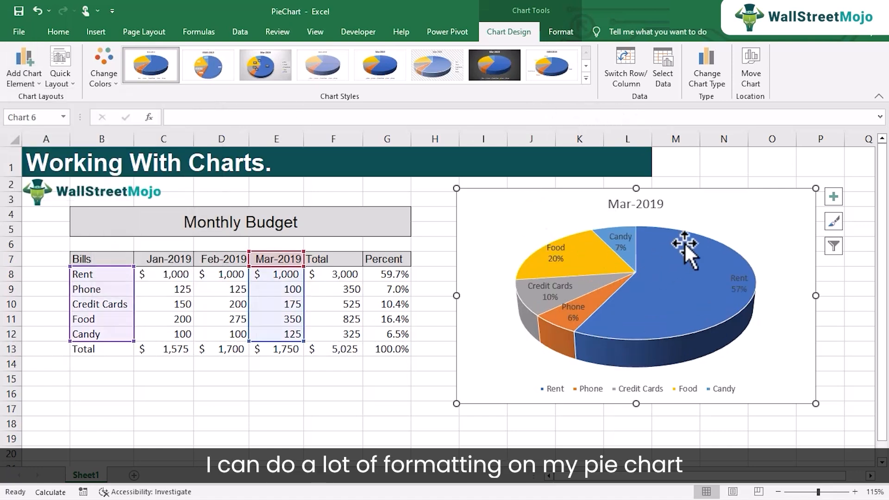